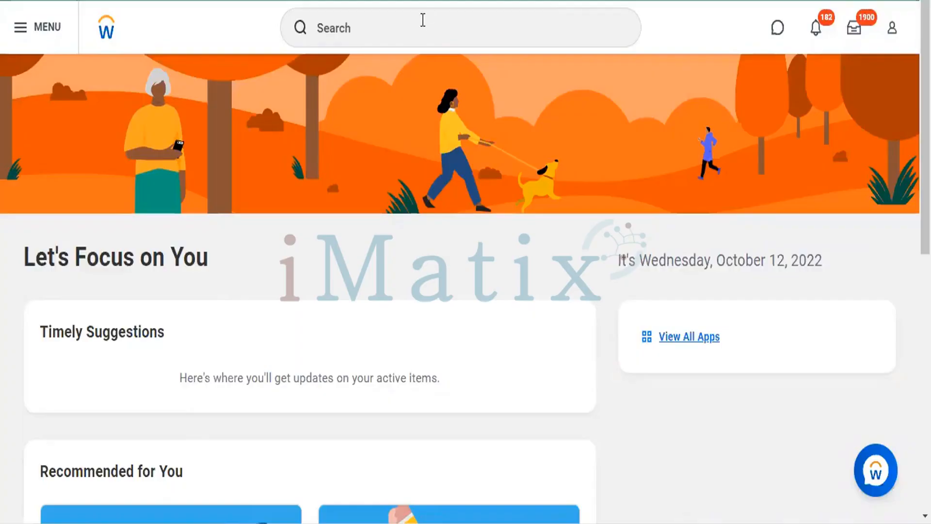
Search for 996633 and open the supervisory organization with ID SUPERVISORY_ORGANIZATION-6-21441
click(418, 23)
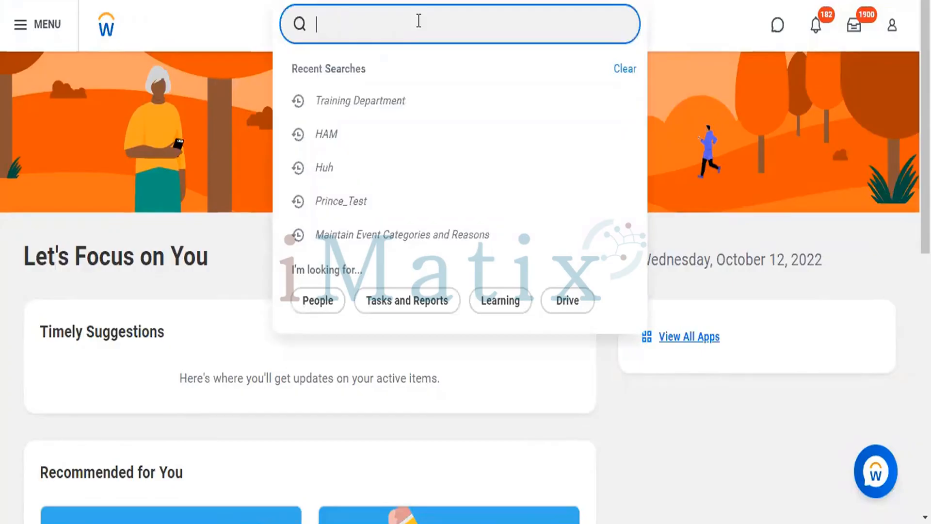
text(996633)
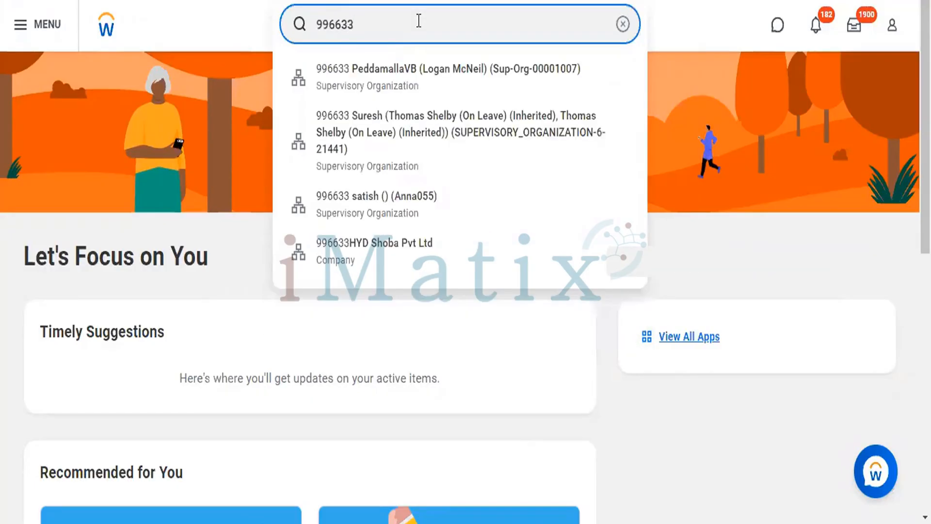
click(388, 127)
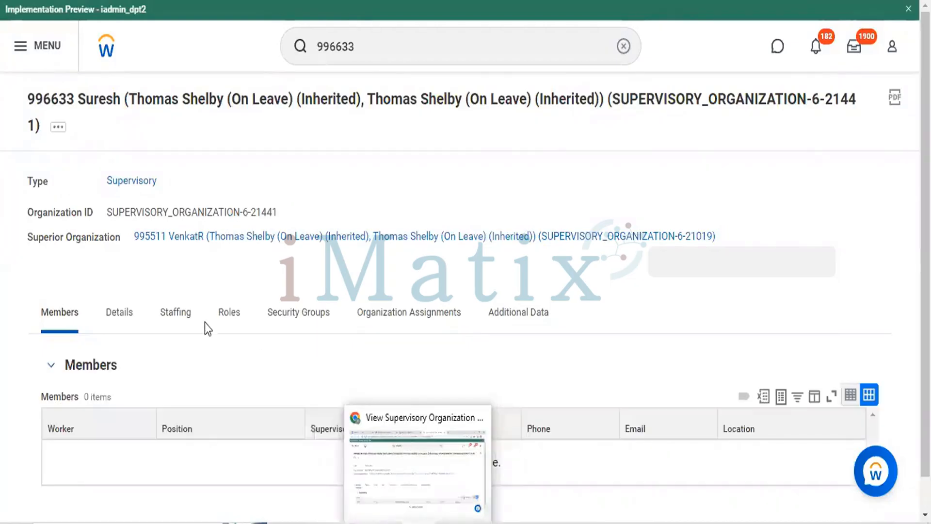
Check which staffing model the supervisory organization uses in its staffing details
click(179, 315)
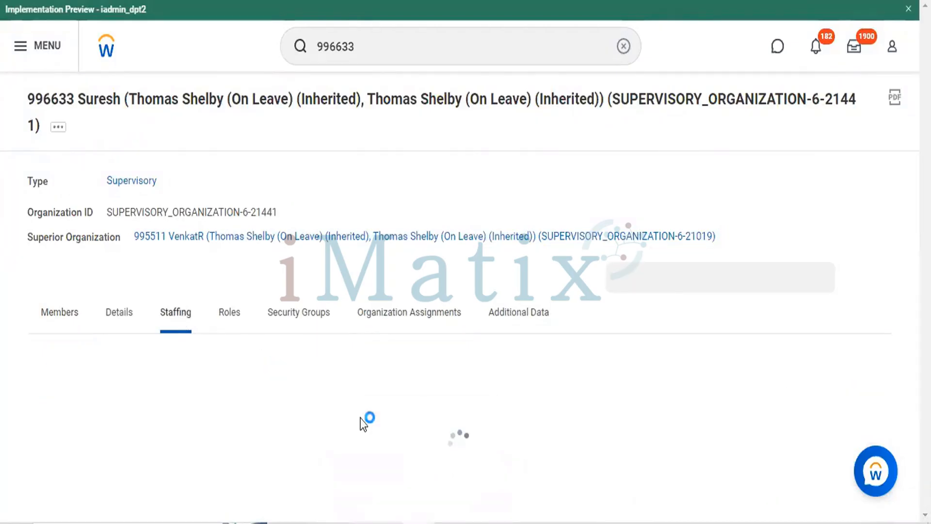
scroll(153, 400, down, 2)
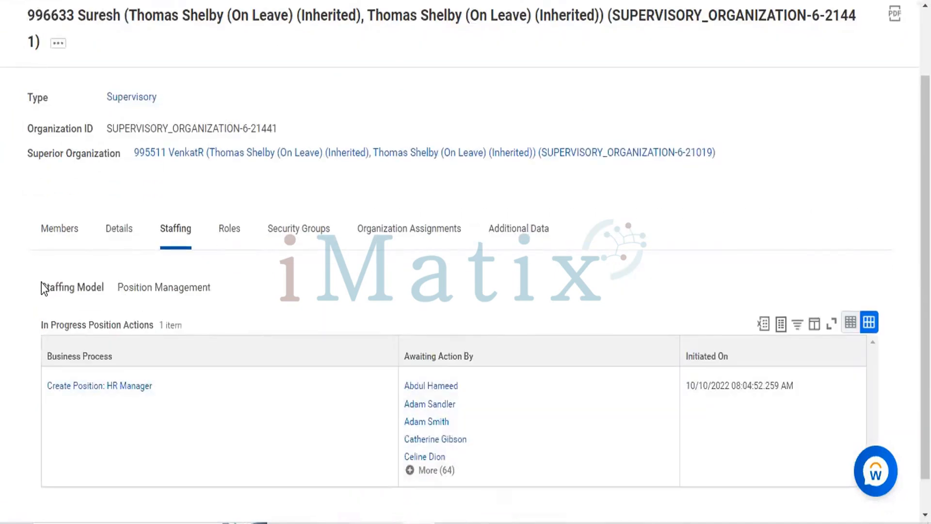
drag(42, 284, 222, 293)
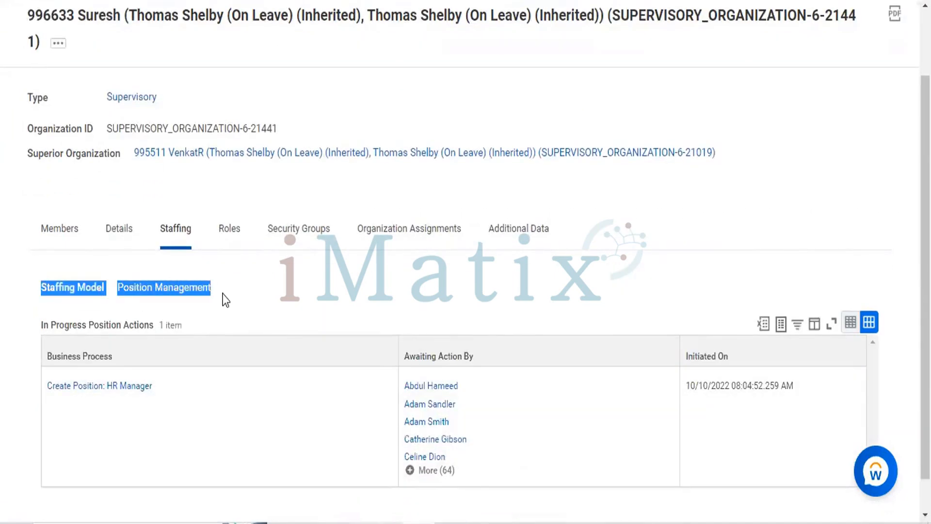
click(180, 293)
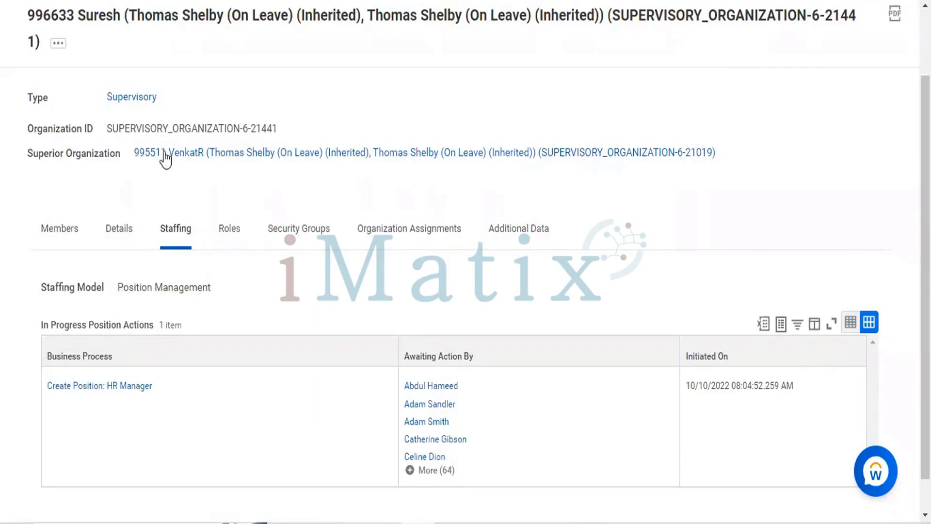
Go to the superior organization, SUPERVISORY_ORGANIZATION-6-21019, and start the Edit Staffing Model task for it
click(202, 153)
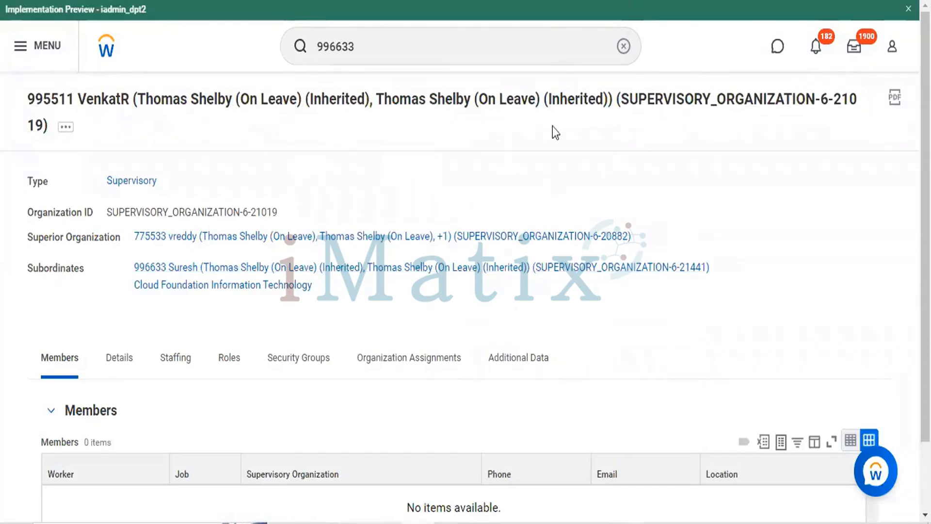
scroll(176, 319, down, 2)
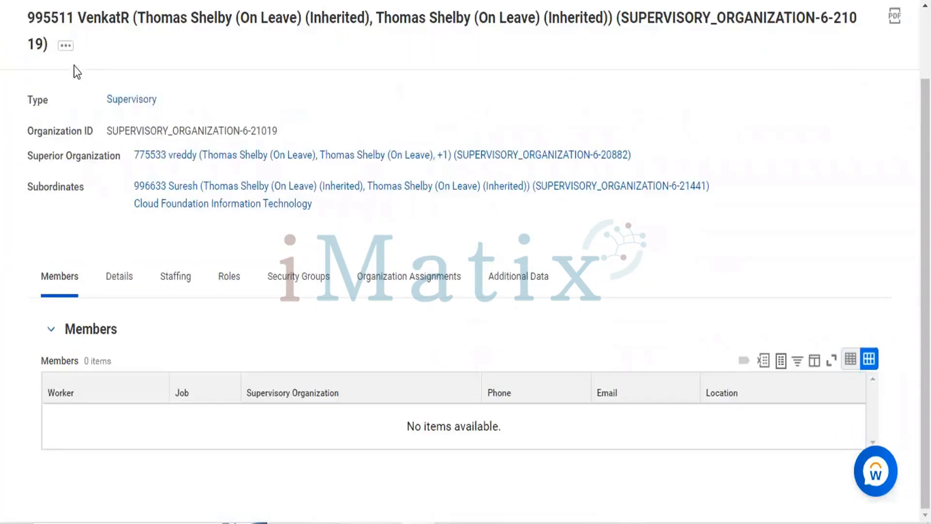
click(65, 49)
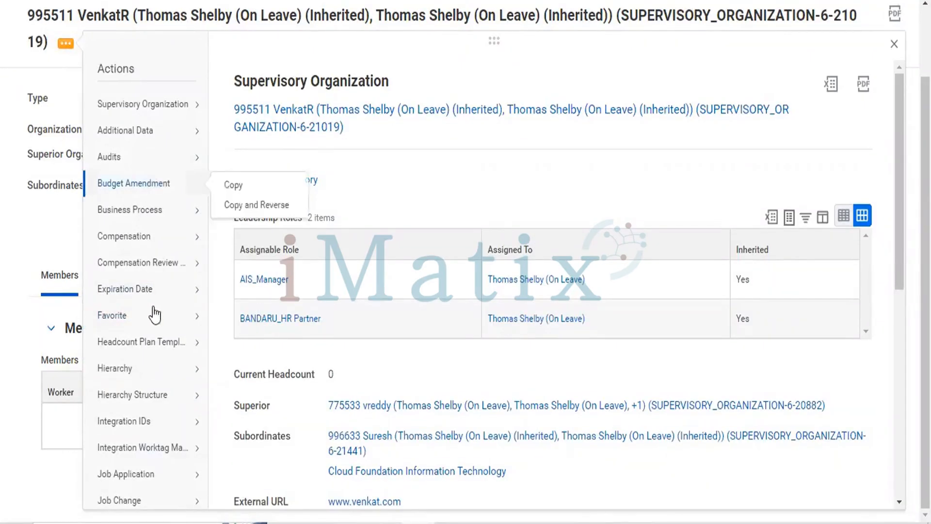
mouse_move(152, 323)
scroll(152, 323, down, 3)
scroll(152, 323, down, 1)
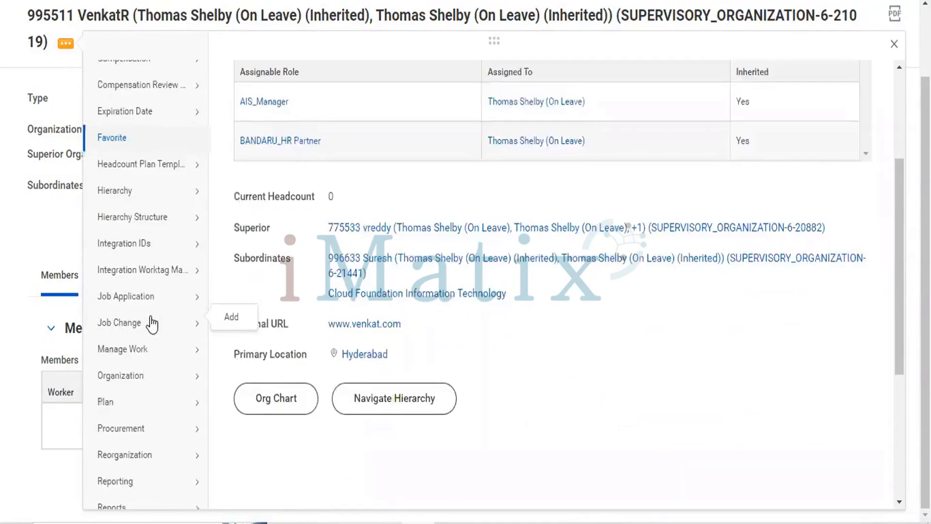
scroll(152, 322, down, 1)
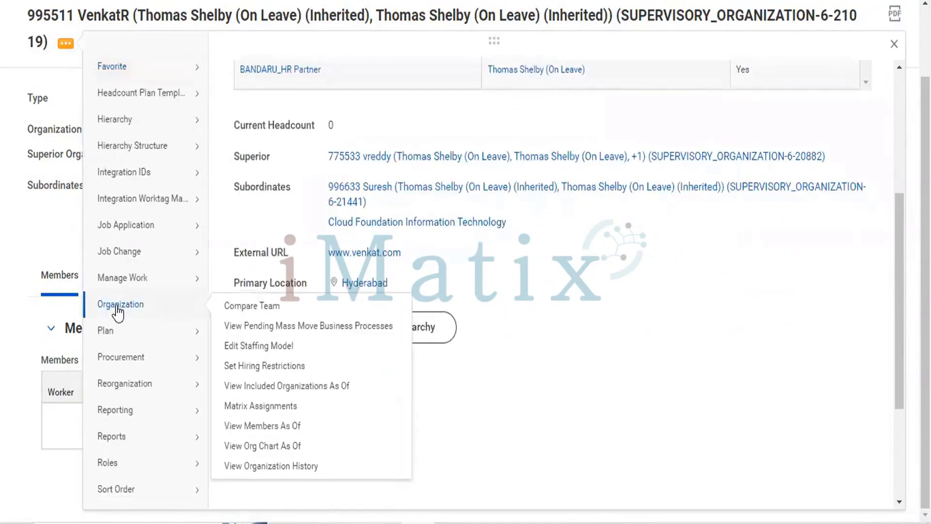
click(266, 351)
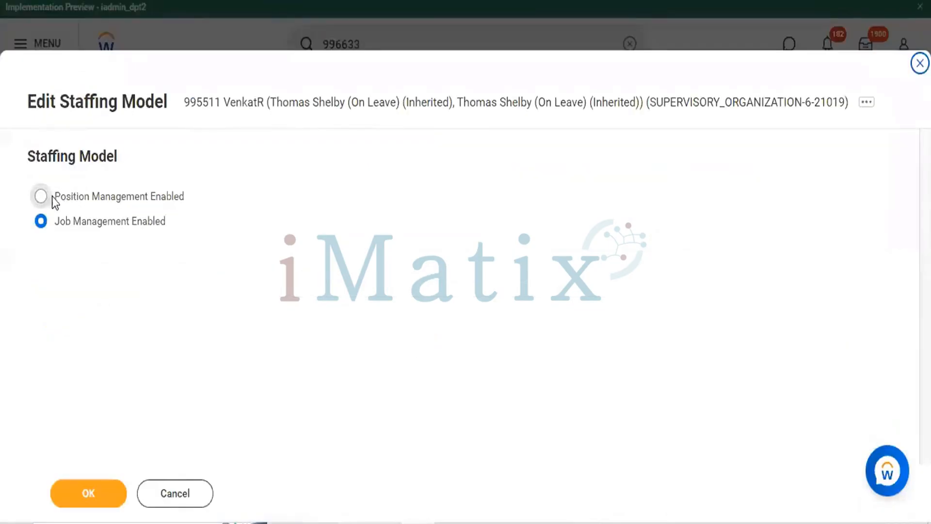
Compare the two staffing model options, select Job Management Enabled for the superior organization and save it
click(48, 202)
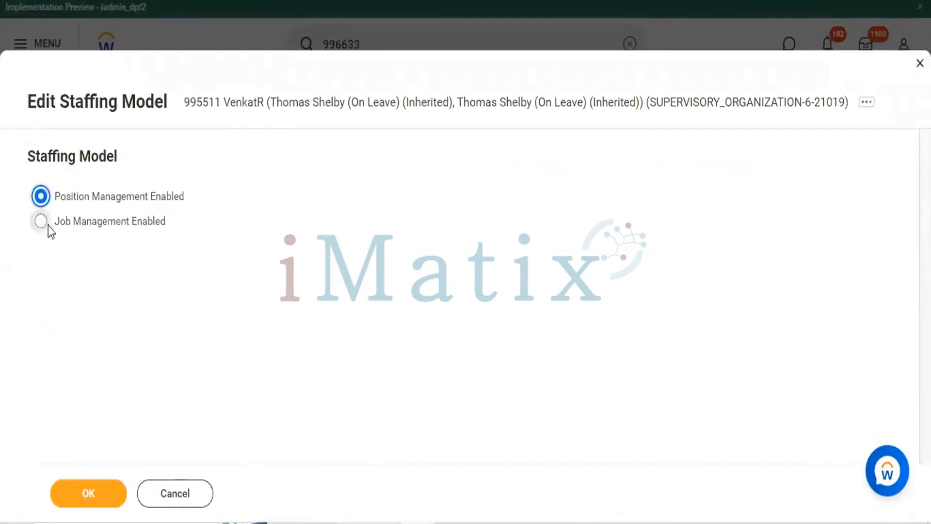
click(43, 223)
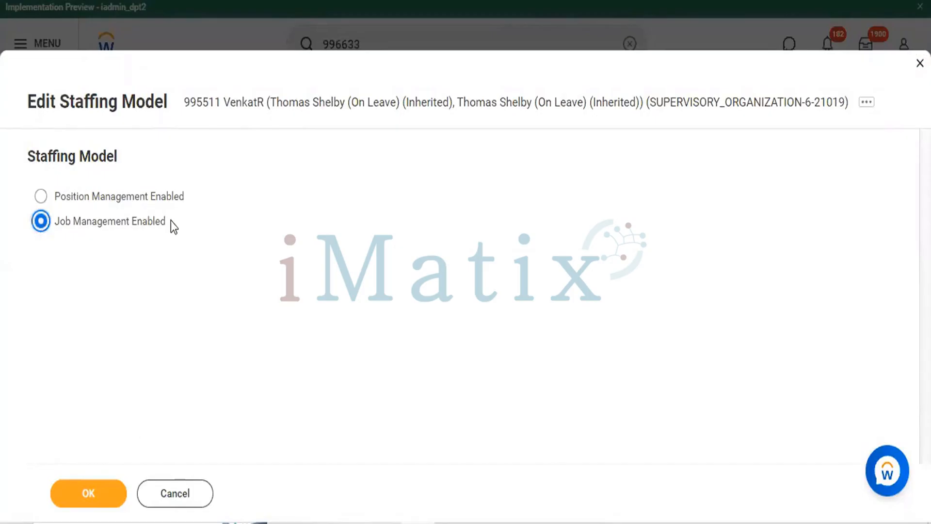
click(42, 200)
click(40, 229)
click(94, 495)
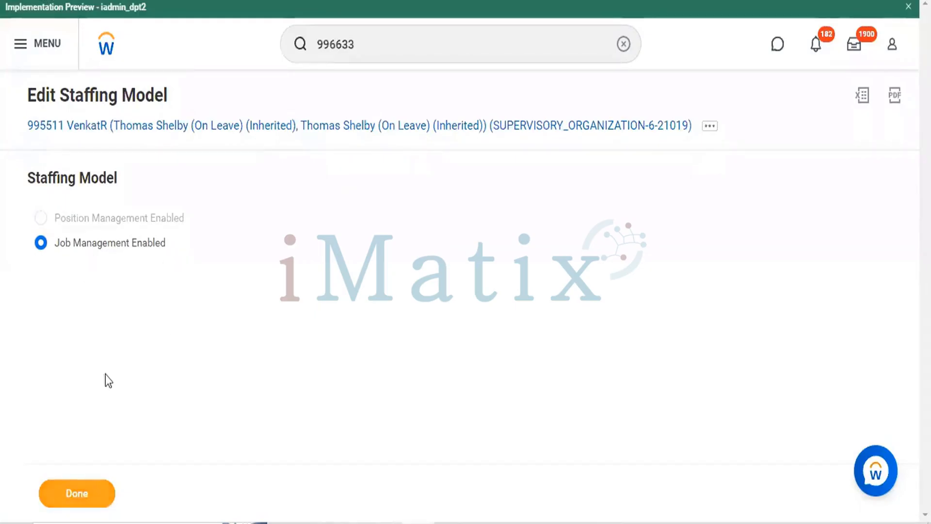
click(82, 504)
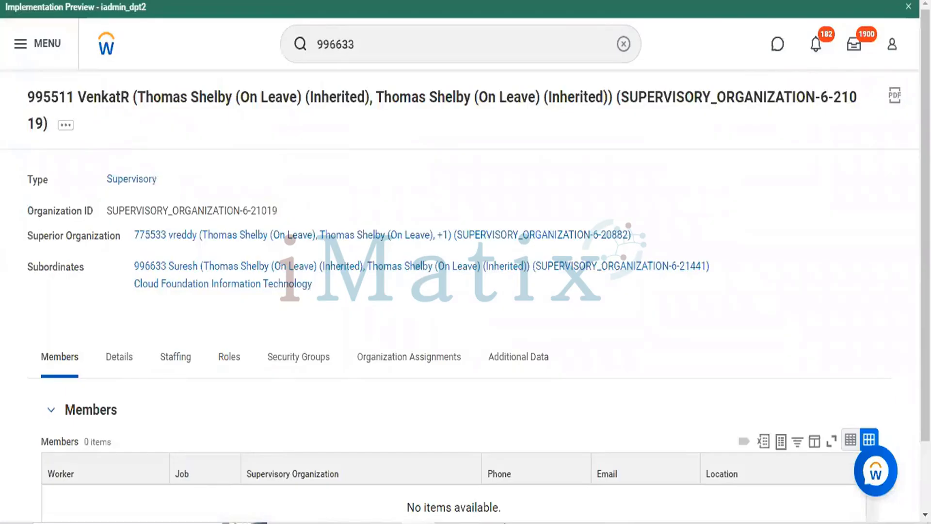
Return to the subordinate organization SUPERVISORY_ORGANIZATION-6-21441 and start the Create Position staffing task for it
click(183, 267)
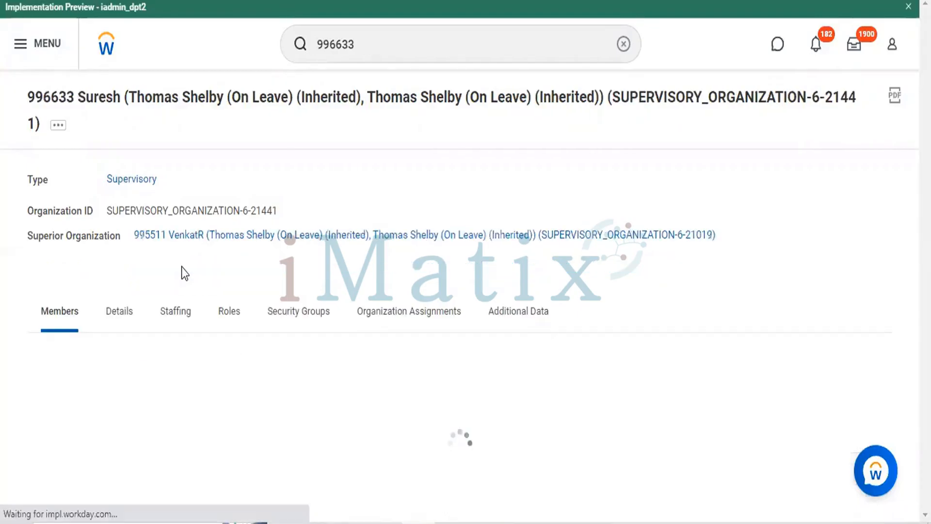
click(58, 127)
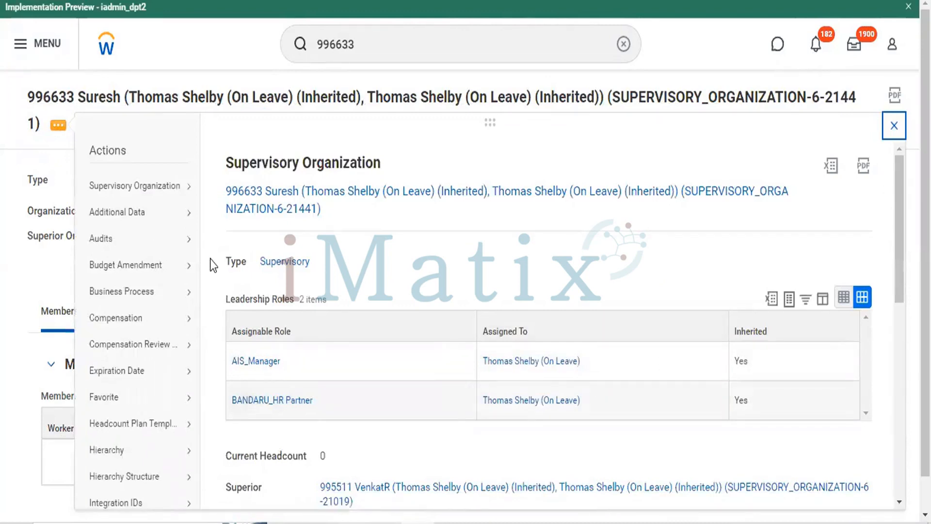
scroll(131, 335, down, 8)
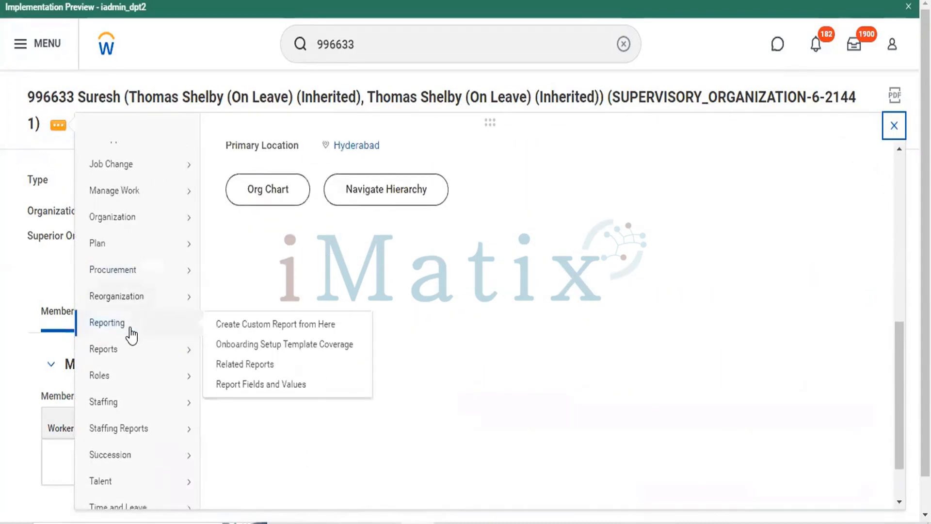
scroll(129, 333, down, 2)
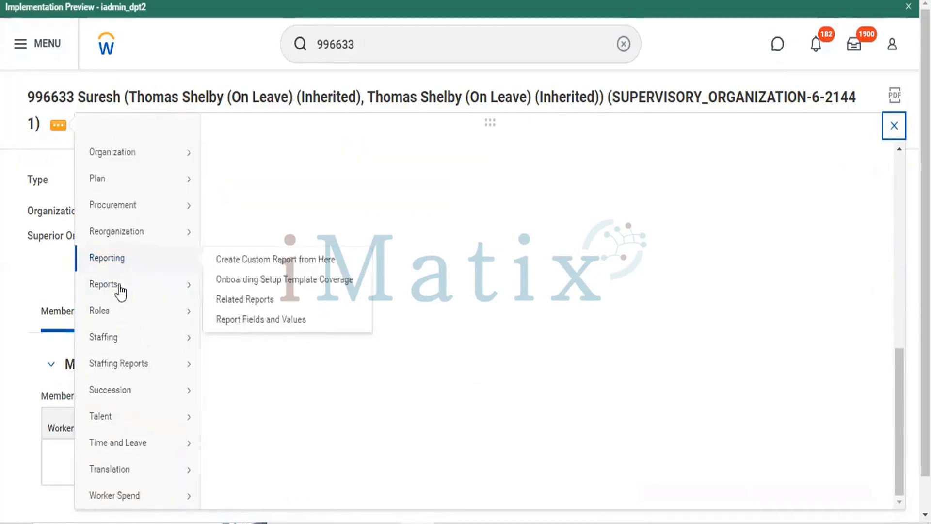
mouse_move(119, 343)
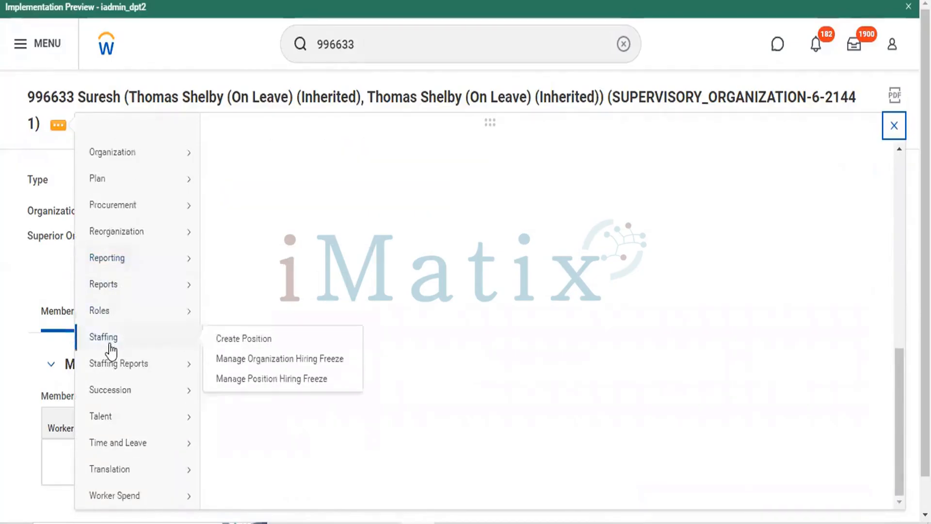
click(246, 343)
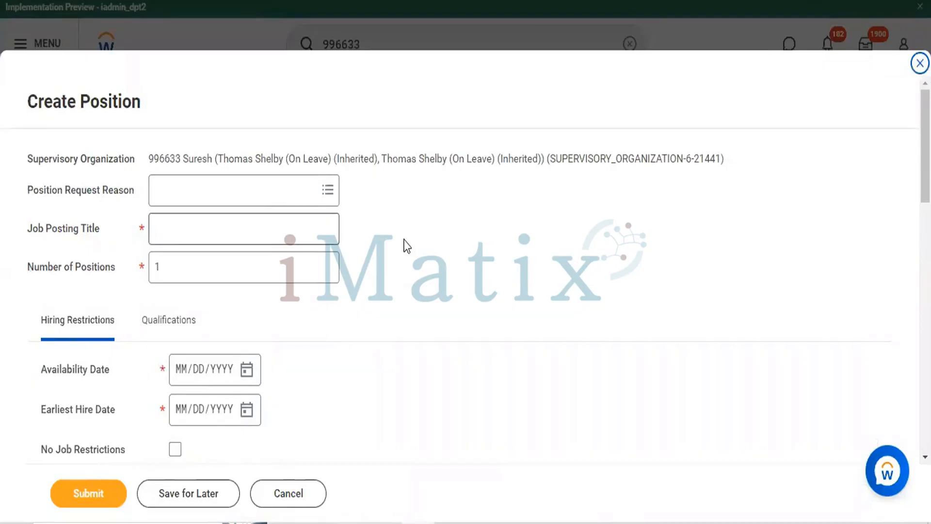
Review the position form and set the position request reason to Create Position > Crypto Hire > Fill Crypto vacancies
scroll(405, 244, down, 4)
scroll(405, 245, down, 11)
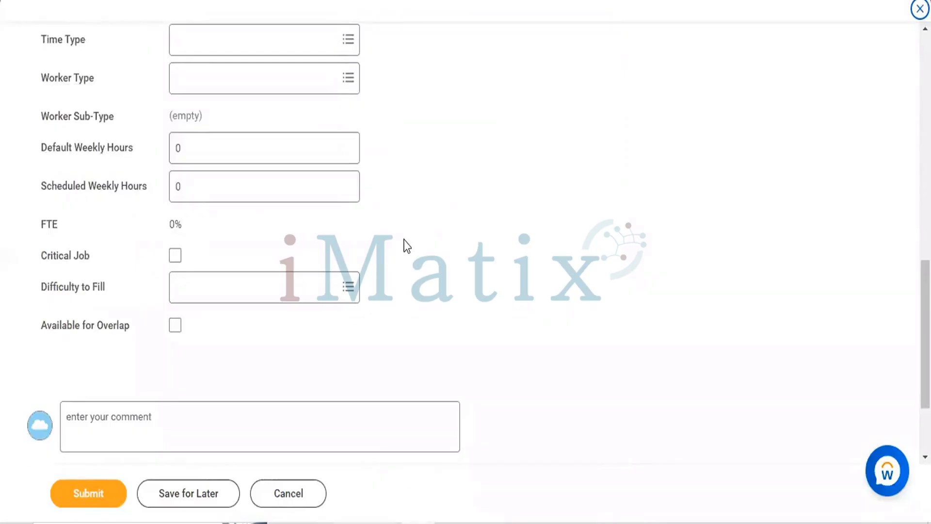
scroll(487, 214, up, 15)
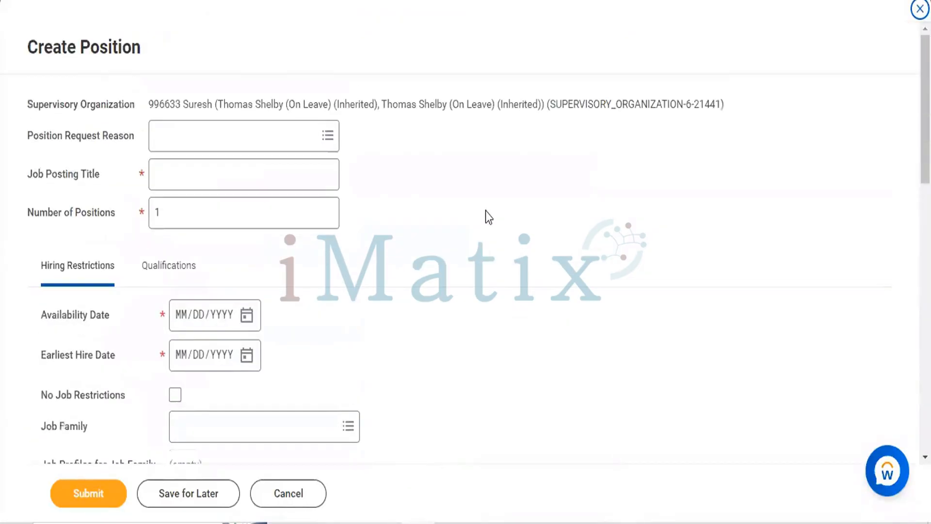
click(327, 136)
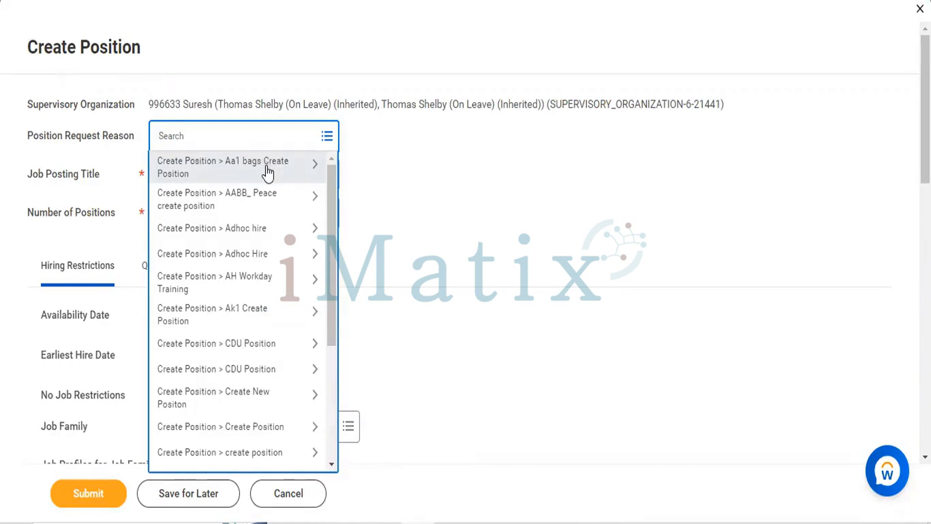
click(250, 312)
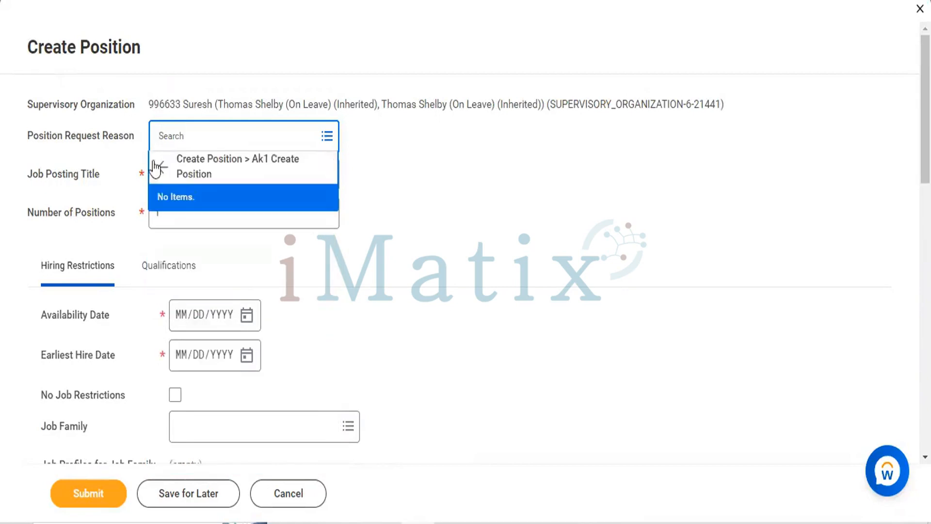
click(161, 169)
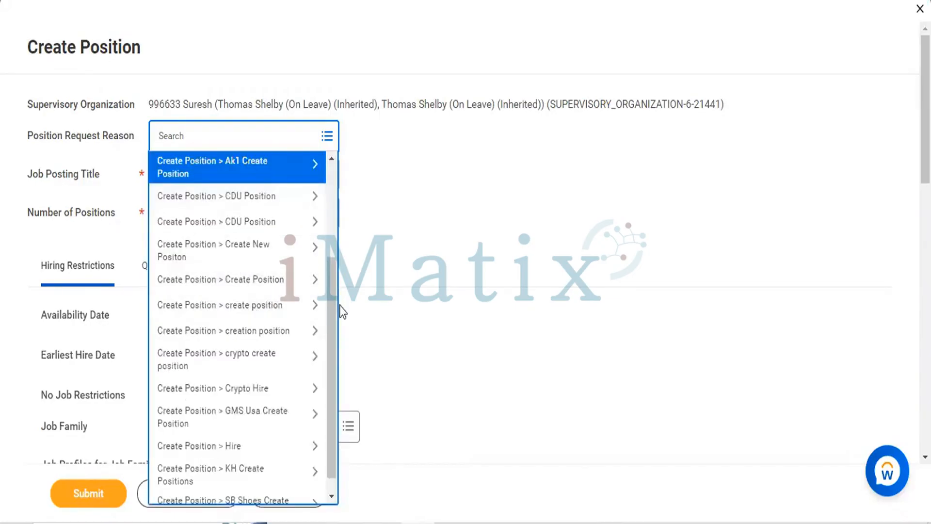
click(205, 391)
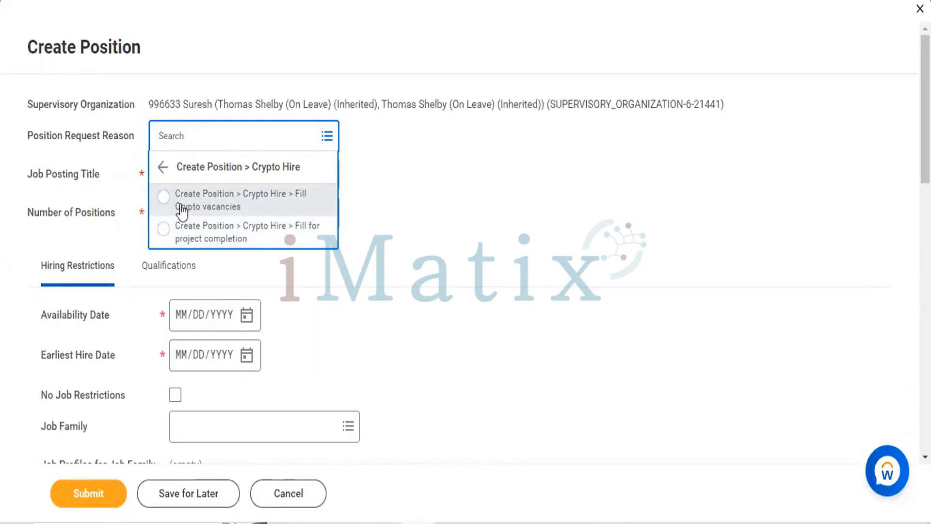
click(300, 210)
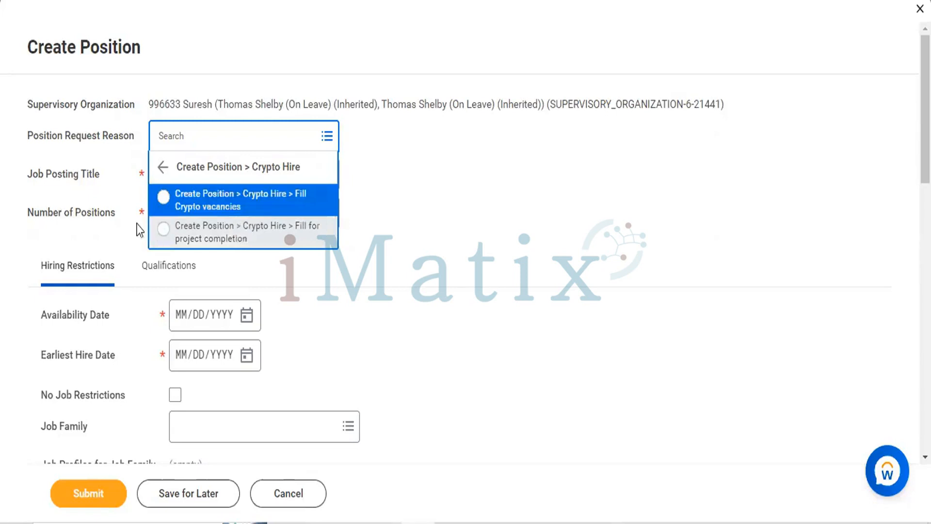
click(163, 197)
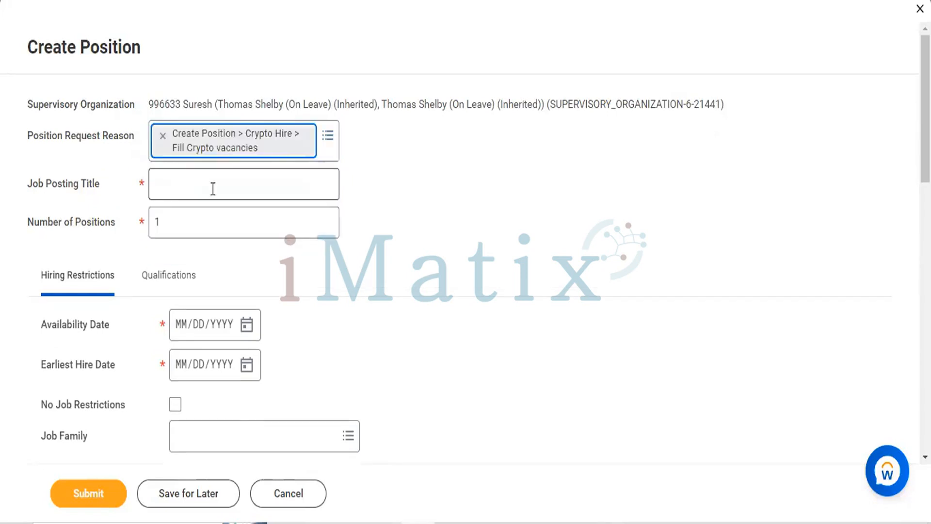
Enter Workday HCM Consultant as the job posting title of the new position
click(275, 185)
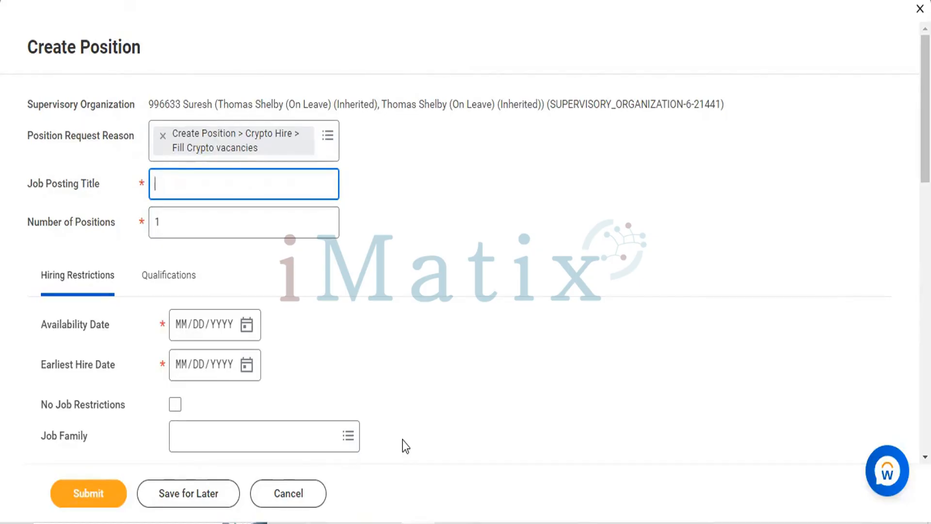
click(591, 351)
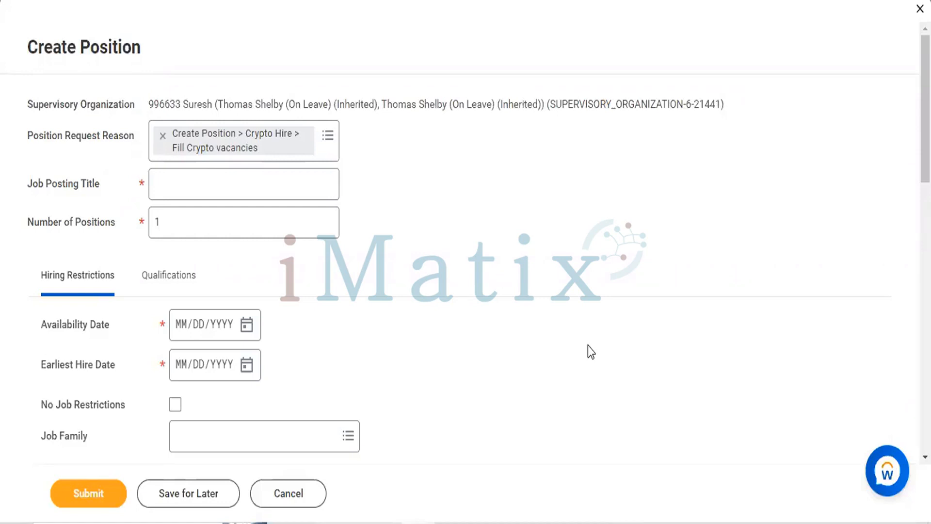
click(216, 179)
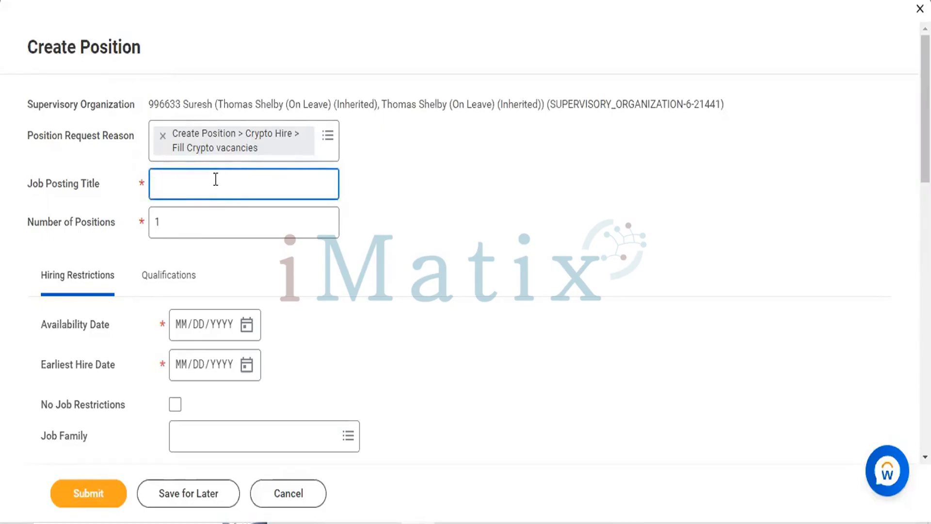
text(Workday)
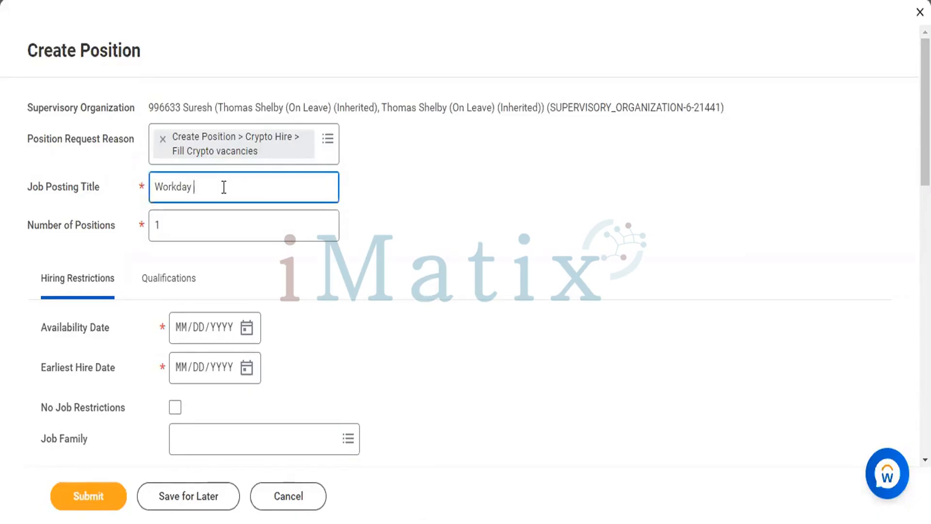
text(HCM c)
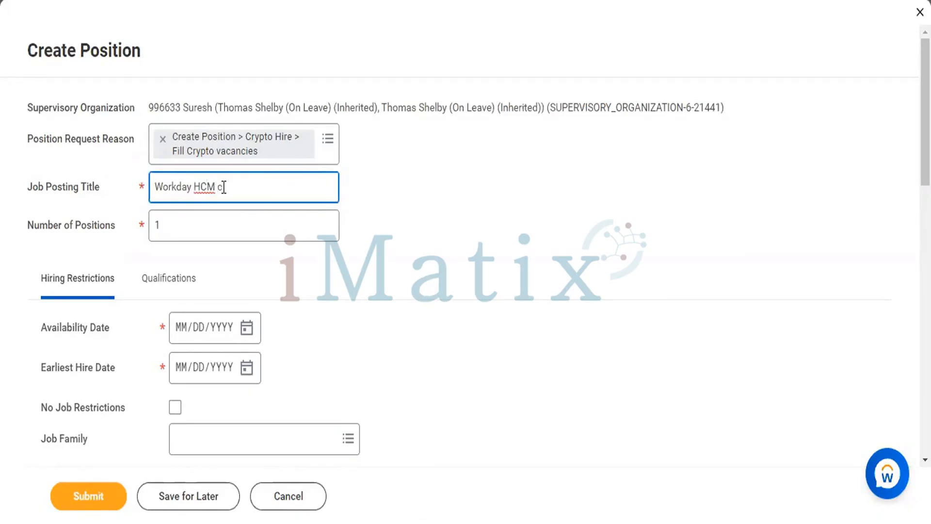
key(BackSpace)
text(Consultant)
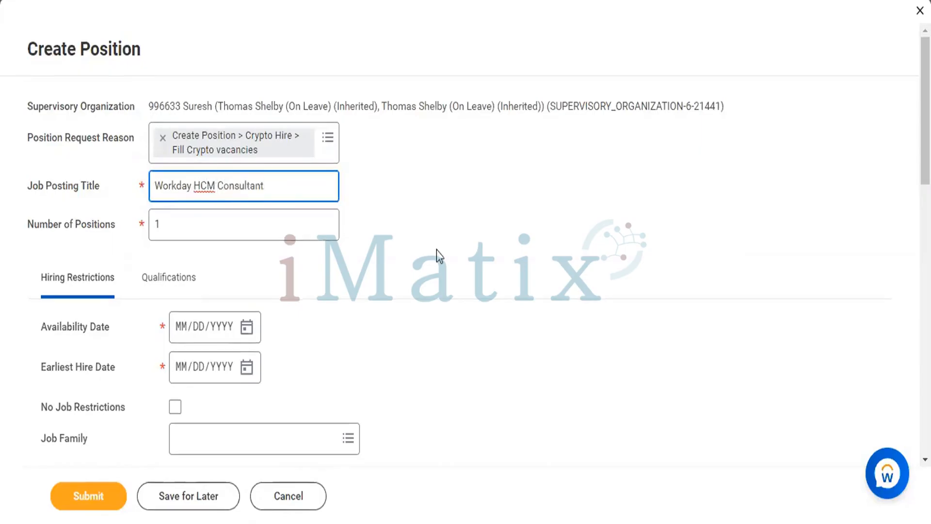
Set the number of positions to 10
click(239, 226)
key(BackSpace)
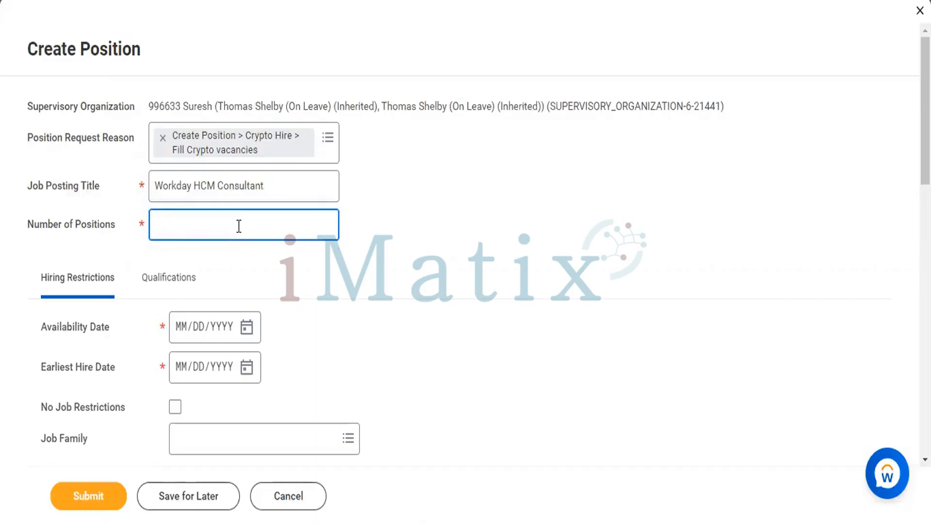
text(10)
Set the availability date to 10/13/2022 and the earliest hire date to 11/13/2022 in the hiring restrictions
scroll(359, 258, down, 2)
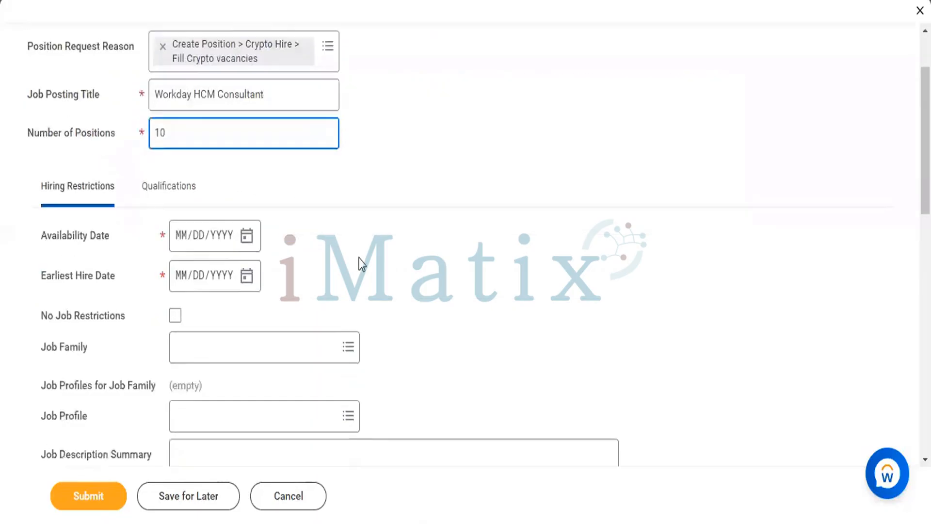
scroll(359, 258, down, 1)
click(180, 223)
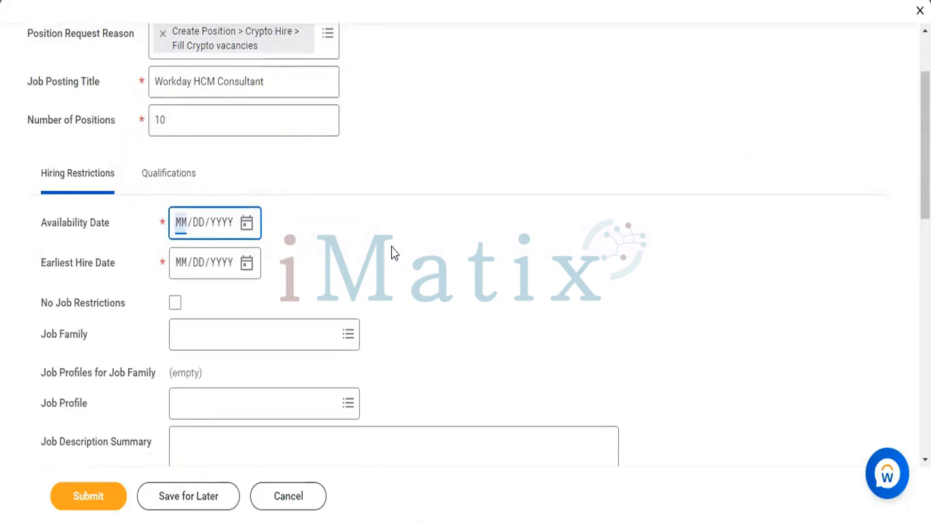
text(10/13/2022)
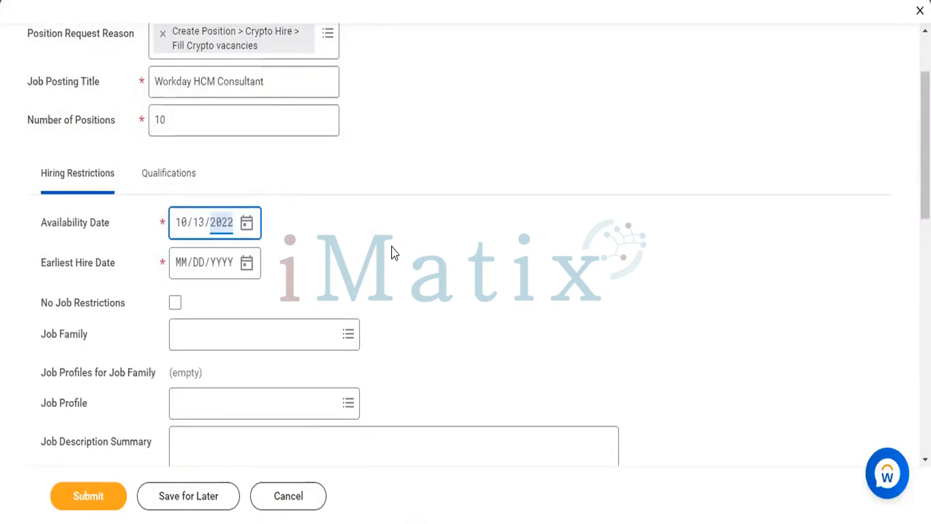
click(181, 262)
text(10/1)
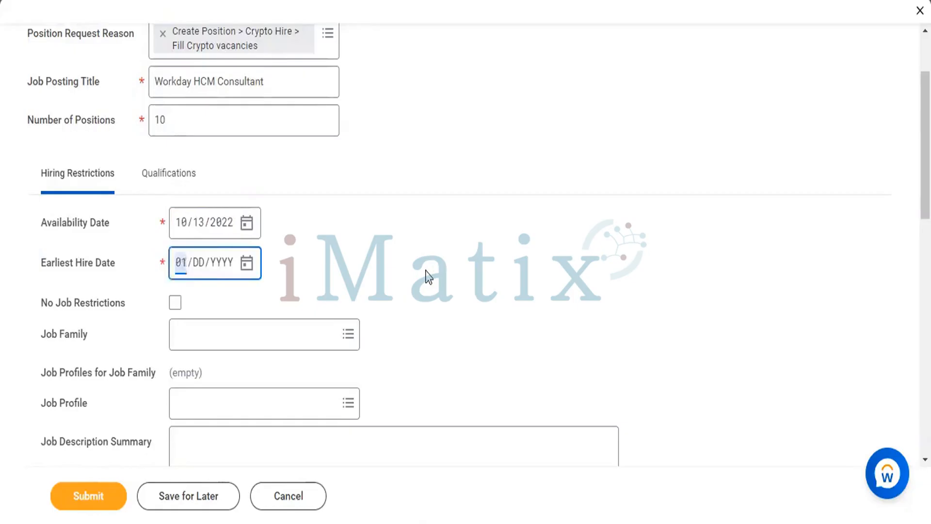
text(3/2022)
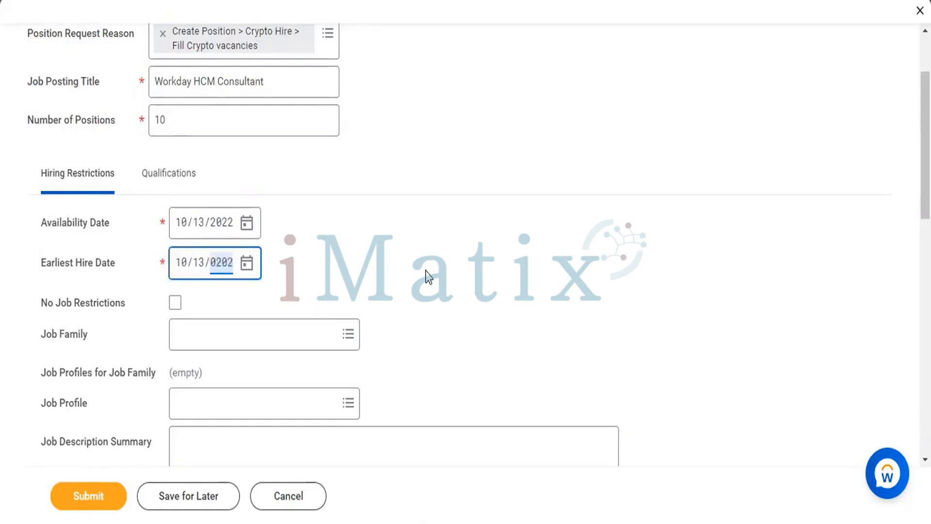
click(183, 265)
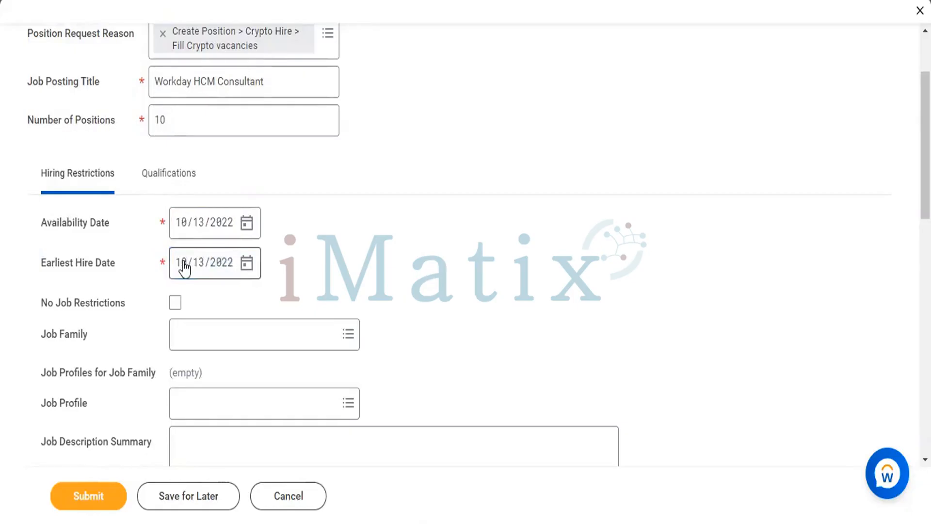
text(11)
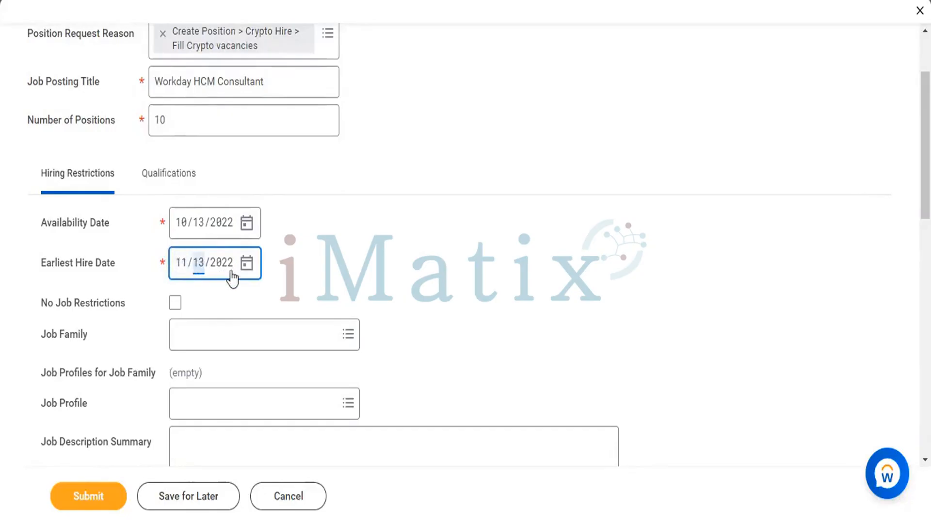
Search the job families for workday and select Workday Consultant as the position's job family
scroll(320, 280, down, 3)
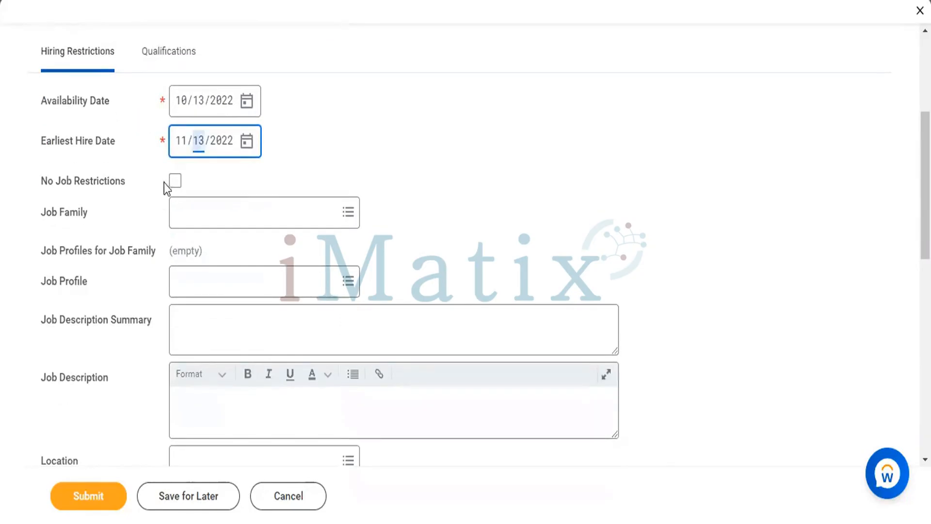
scroll(358, 160, down, 2)
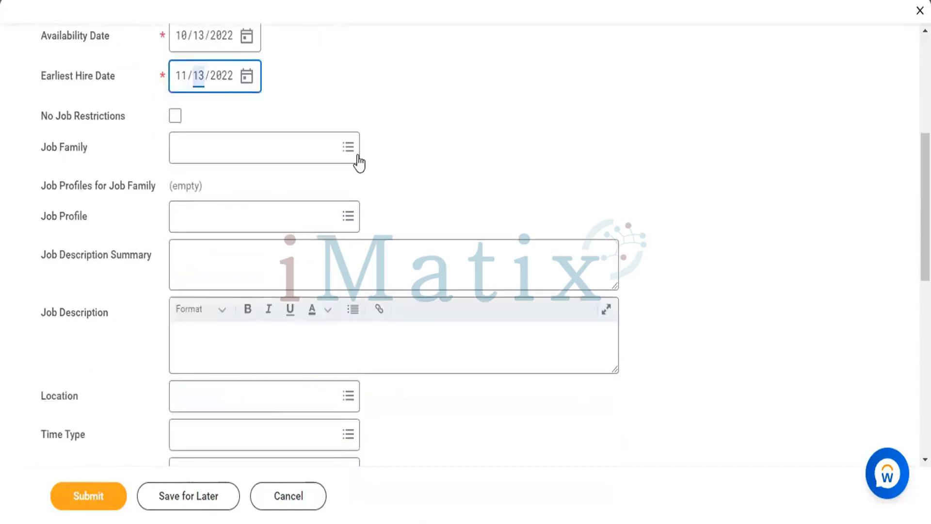
click(295, 144)
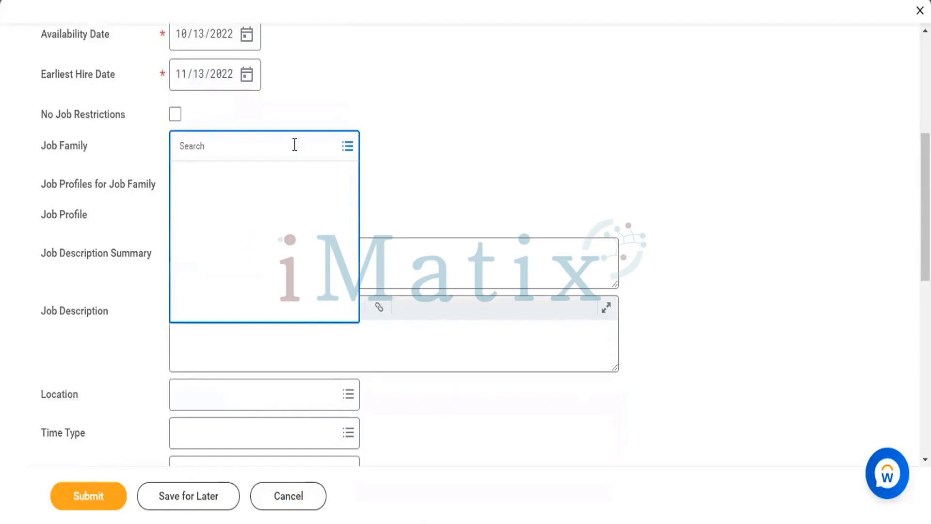
text(workday)
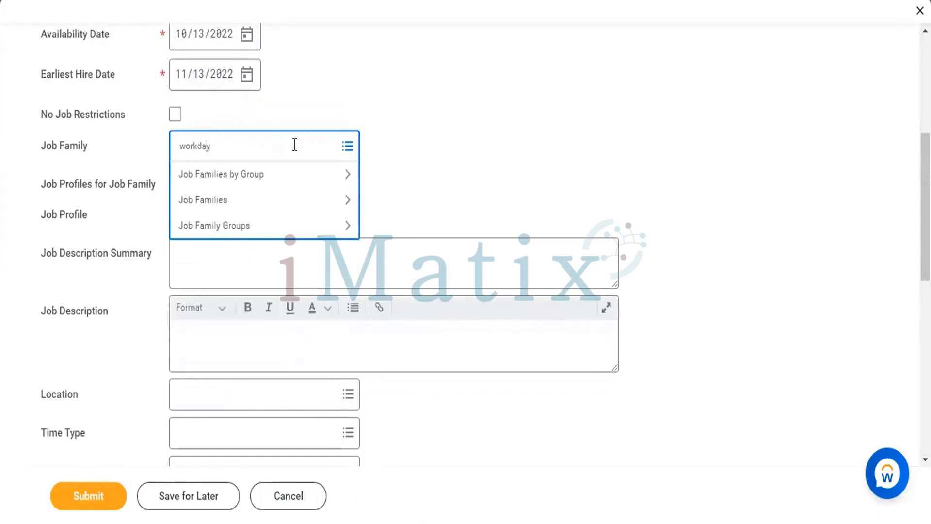
key(Return)
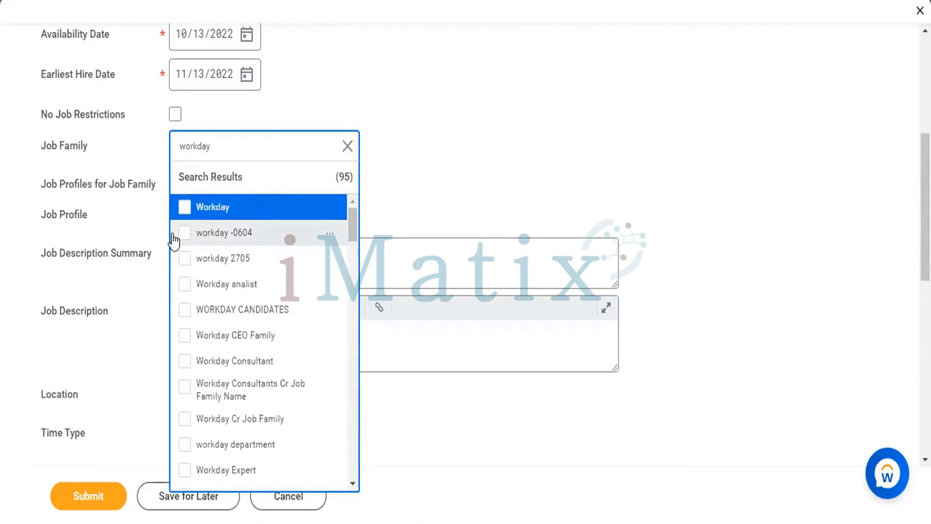
click(186, 361)
click(502, 165)
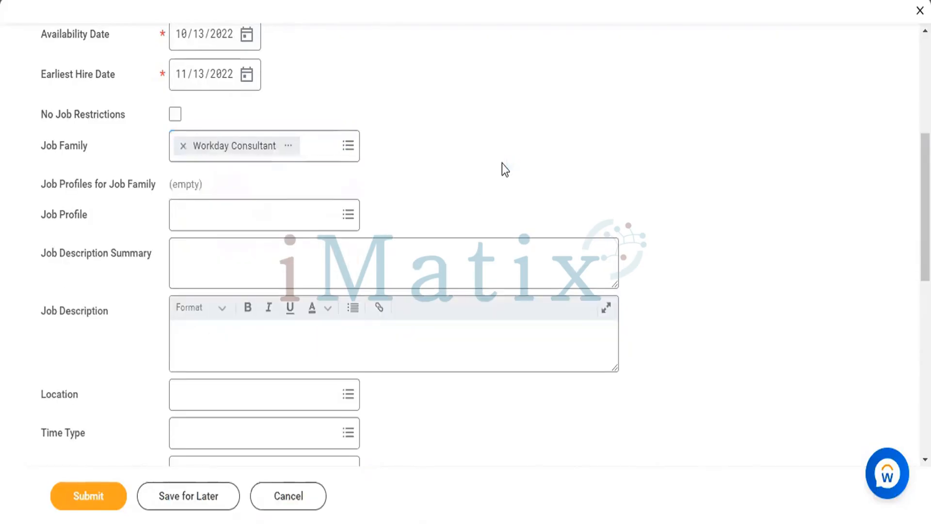
Search the job profiles for workday and select Workday Consultant as the position's job profile
click(339, 227)
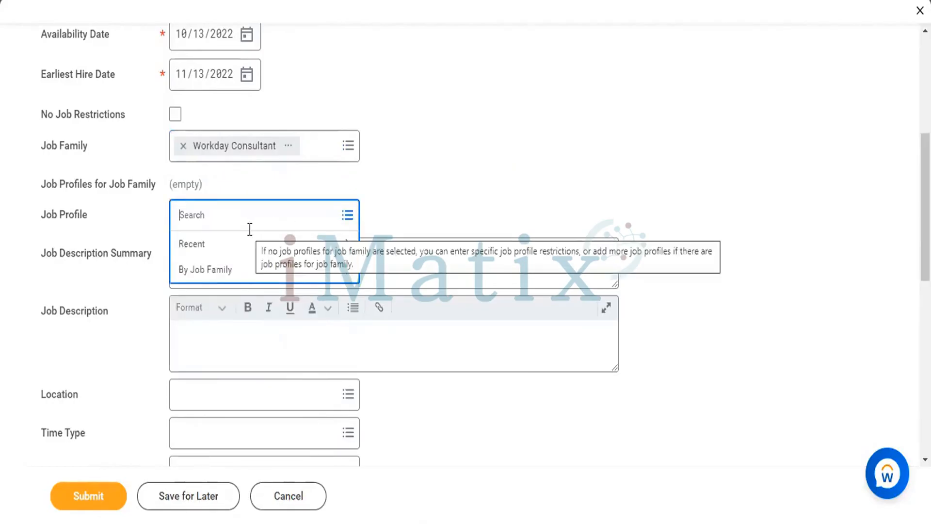
text(workday)
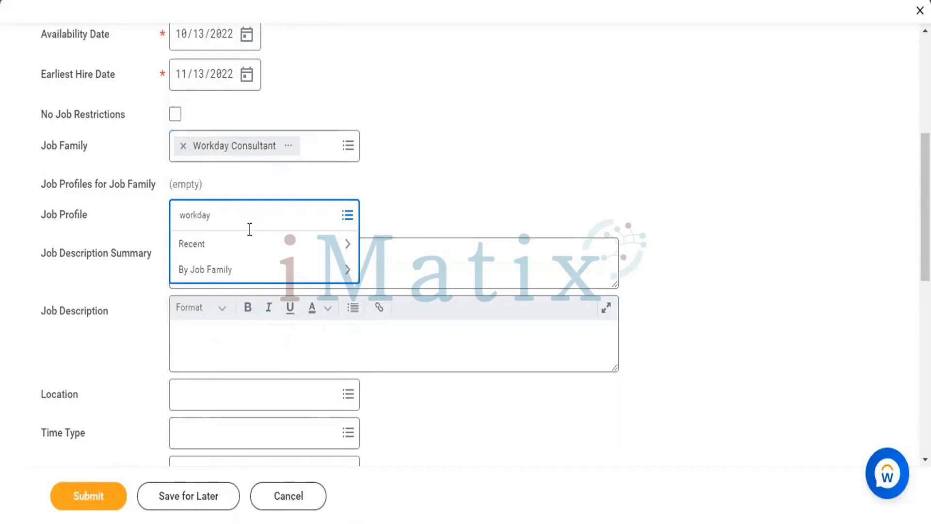
key(Return)
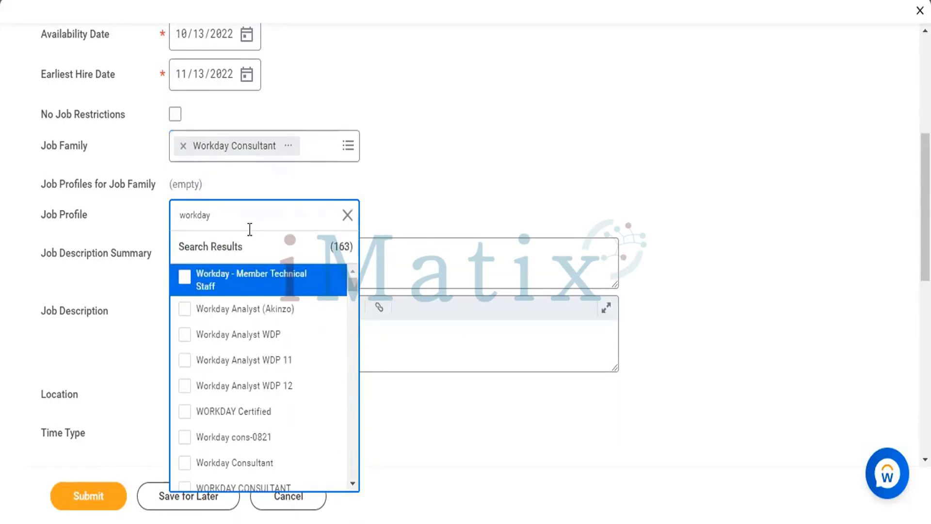
click(213, 456)
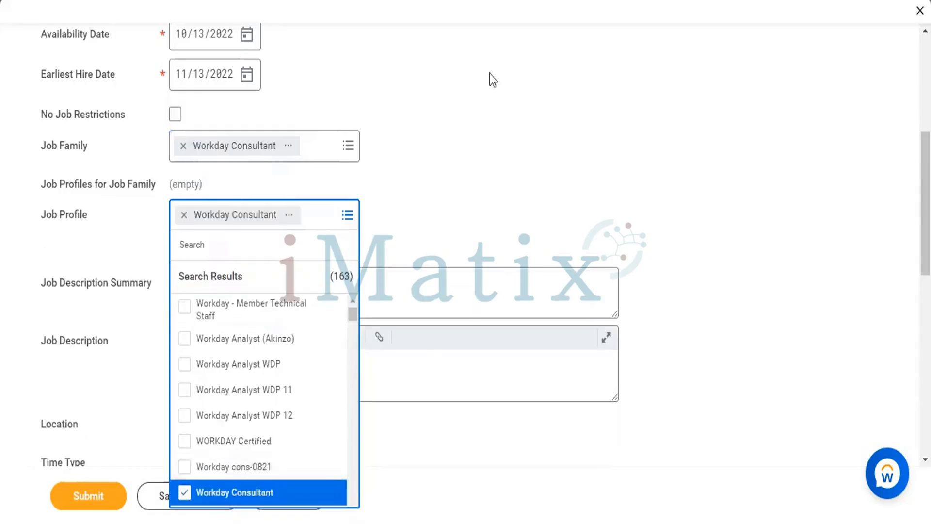
click(454, 164)
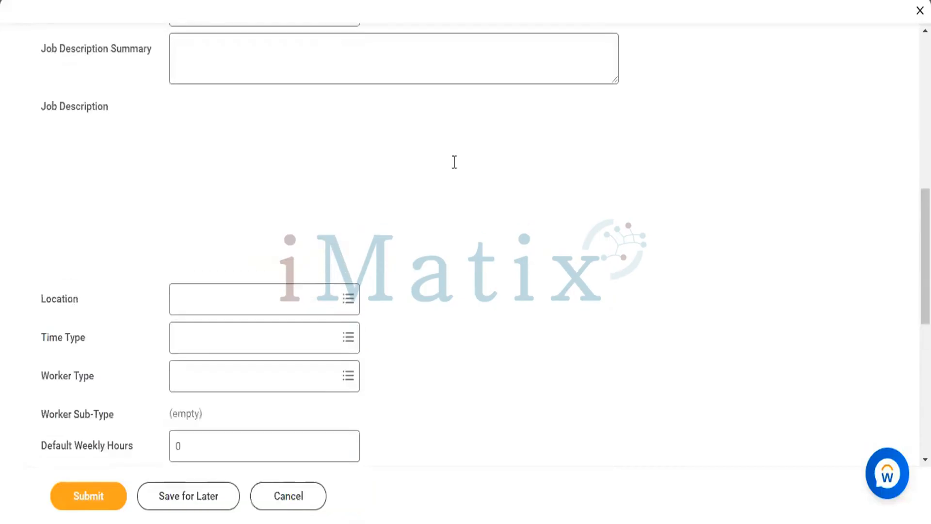
Switch to Google in the browser and search for "workday consultant job description"
click(310, 182)
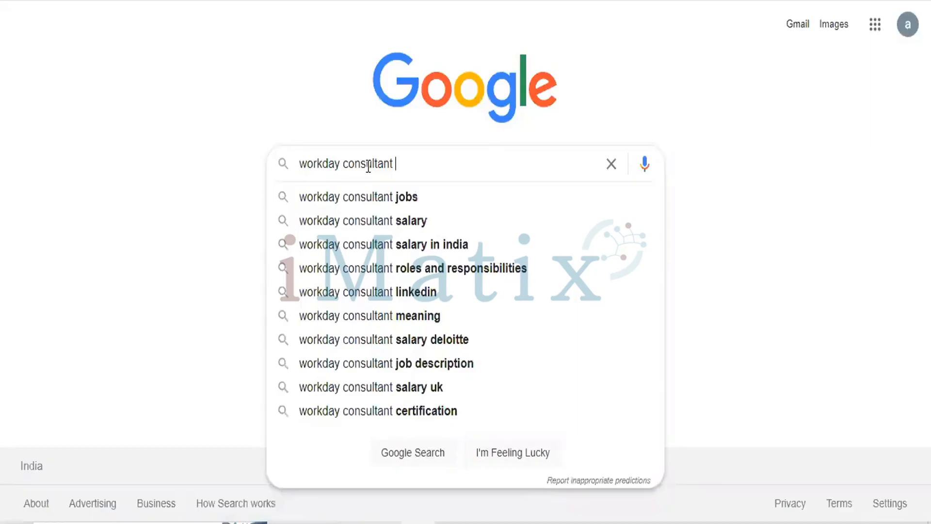
key(Down)
text(d)
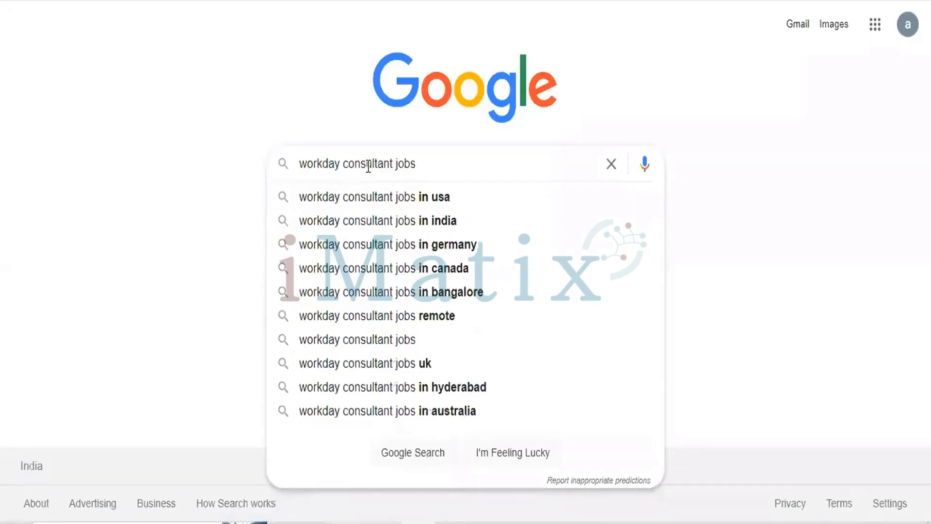
key(Down)
key(Escape)
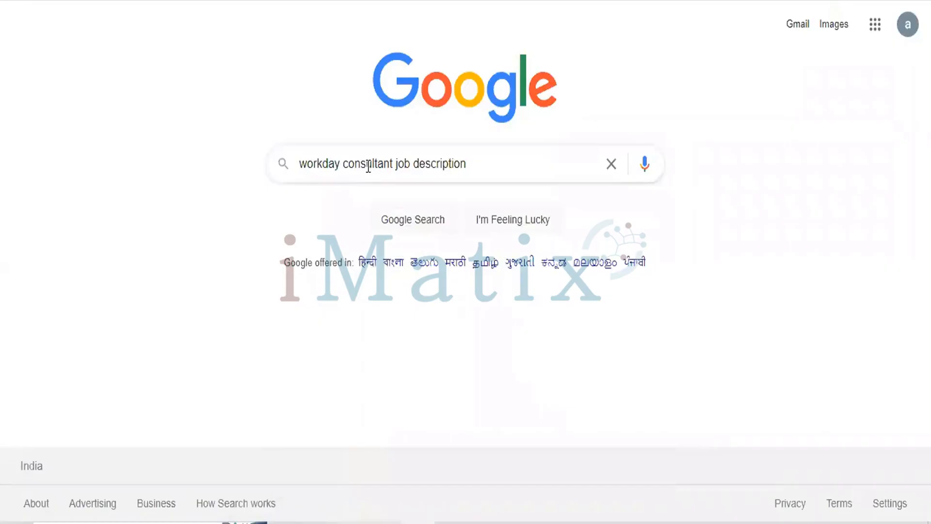
key(Return)
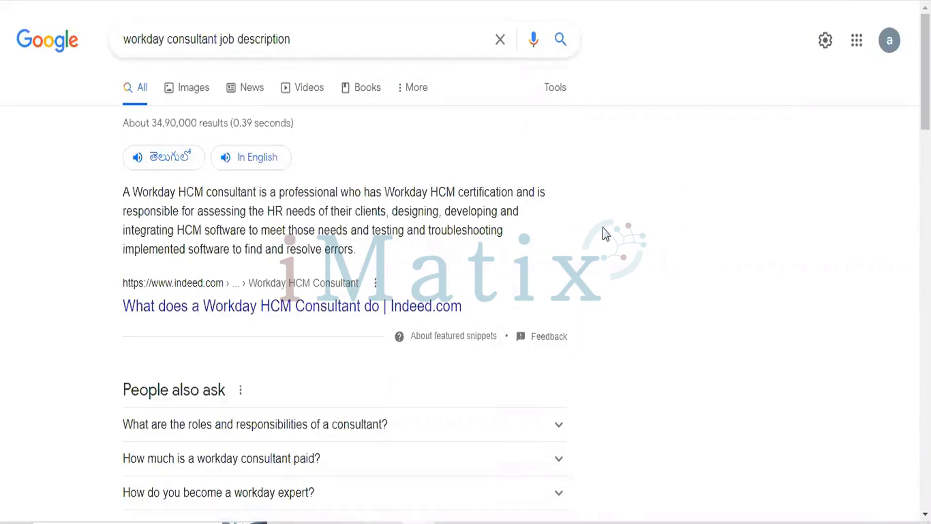
Find and open the Infosys Workday Consultant job posting among the search results and go to its Job Description section
scroll(603, 228, down, 10)
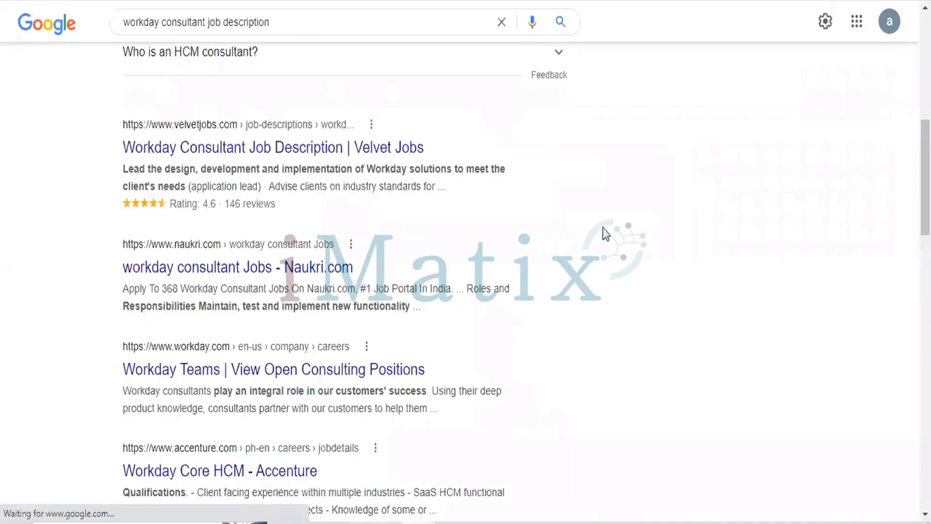
scroll(307, 174, down, 1)
scroll(294, 179, down, 1)
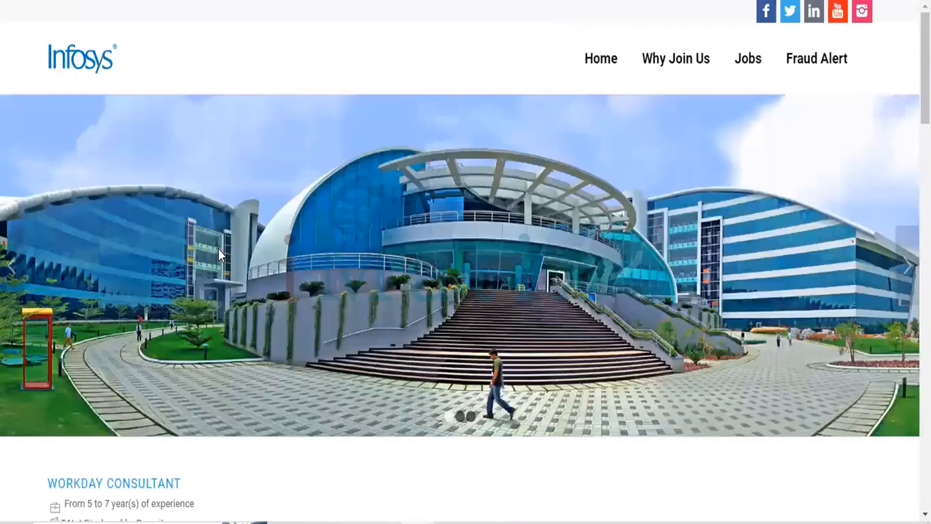
scroll(218, 249, down, 10)
scroll(220, 248, down, 2)
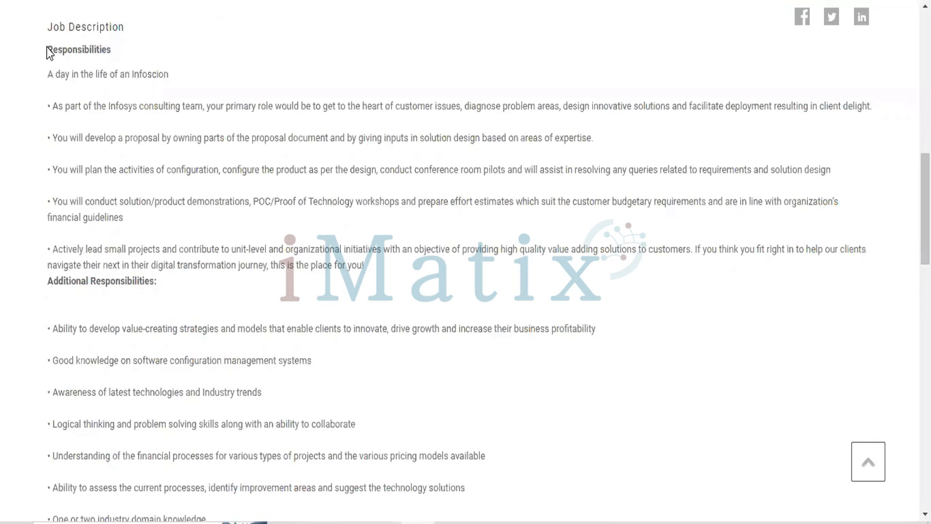
Select the posting's job description text down to the end of the Preferred Skills entry
scroll(131, 119, up, 1)
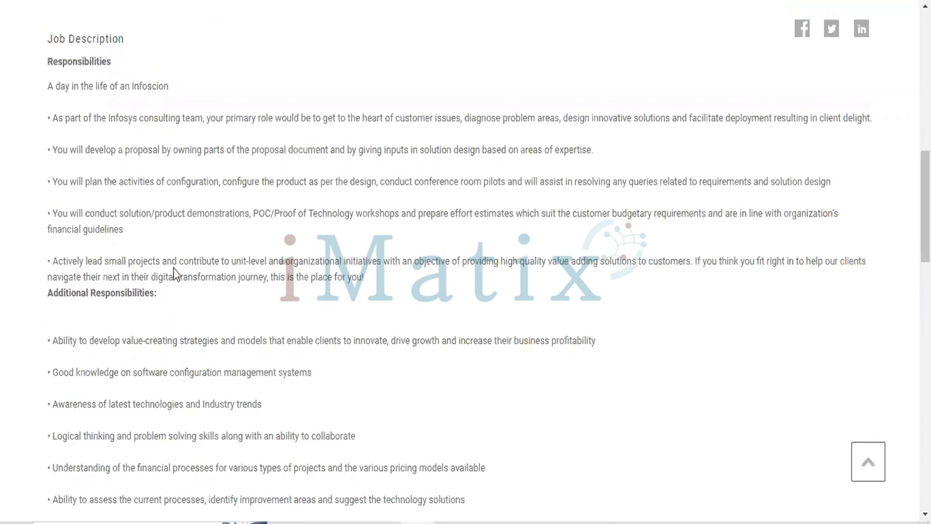
drag(181, 300, 244, 237)
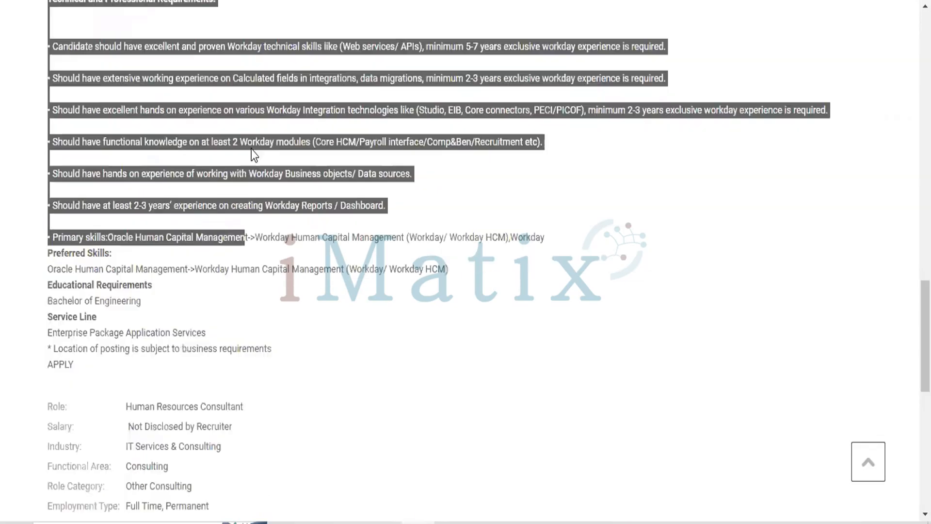
drag(301, 63, 517, 272)
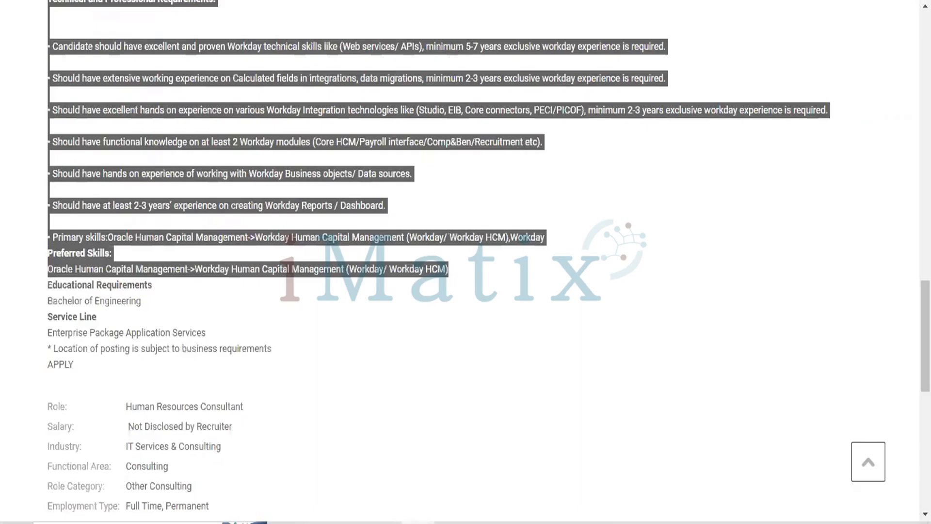
Switch back to the Workday position form and paste the copied posting text into the Job Description field
key(alt+Tab)
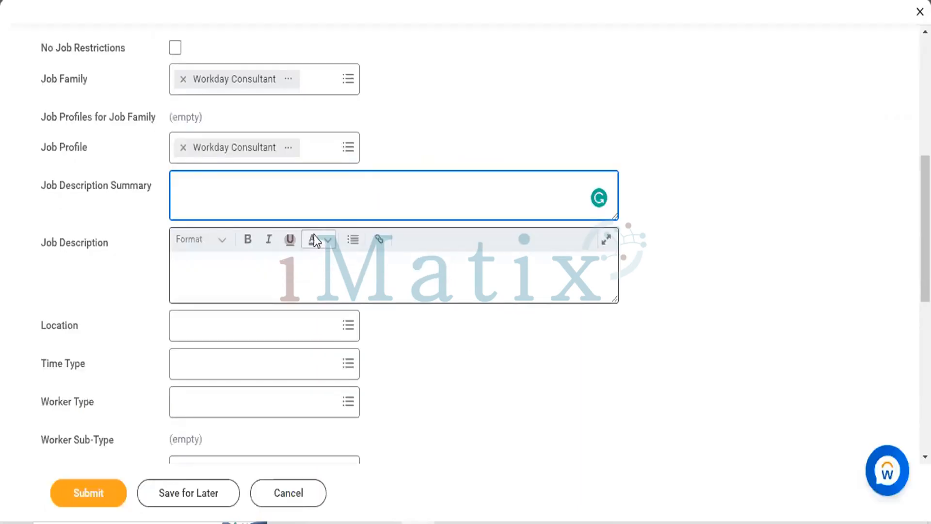
click(280, 268)
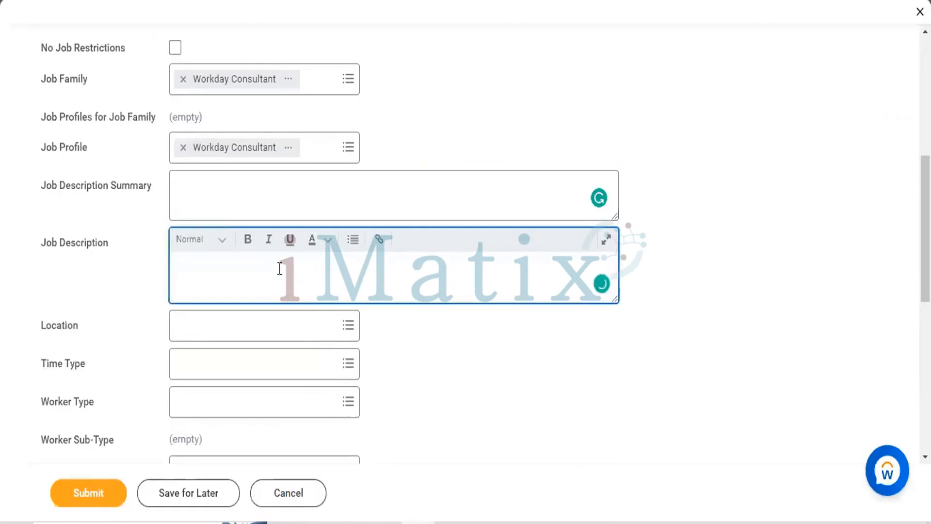
key(ctrl+v)
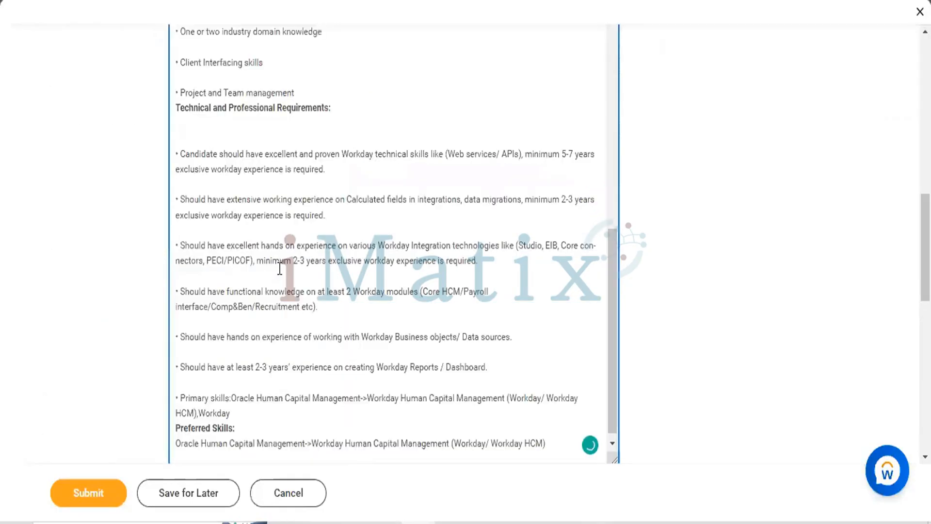
Delete the Job Description heading and the empty bullets above Responsibilities in the pasted job description
scroll(280, 269, up, 10)
scroll(274, 386, up, 5)
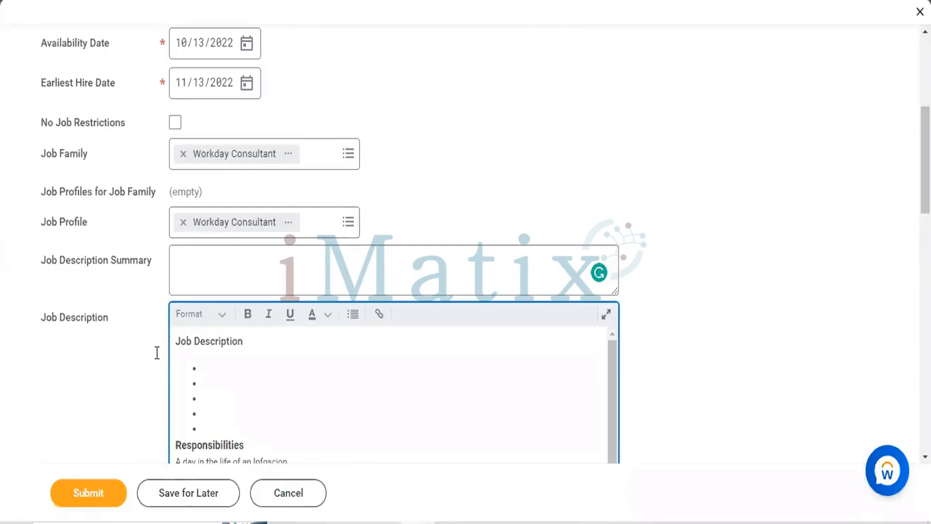
triple_click(180, 343)
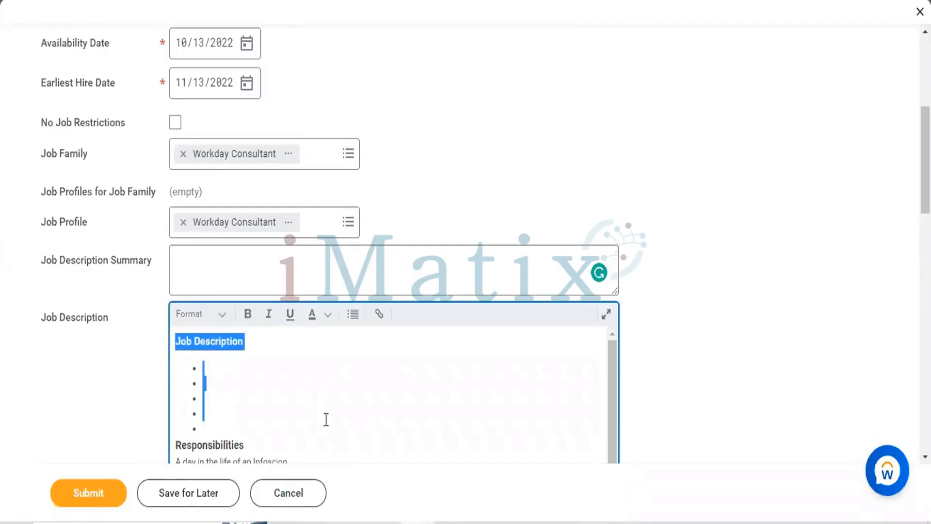
key(Delete)
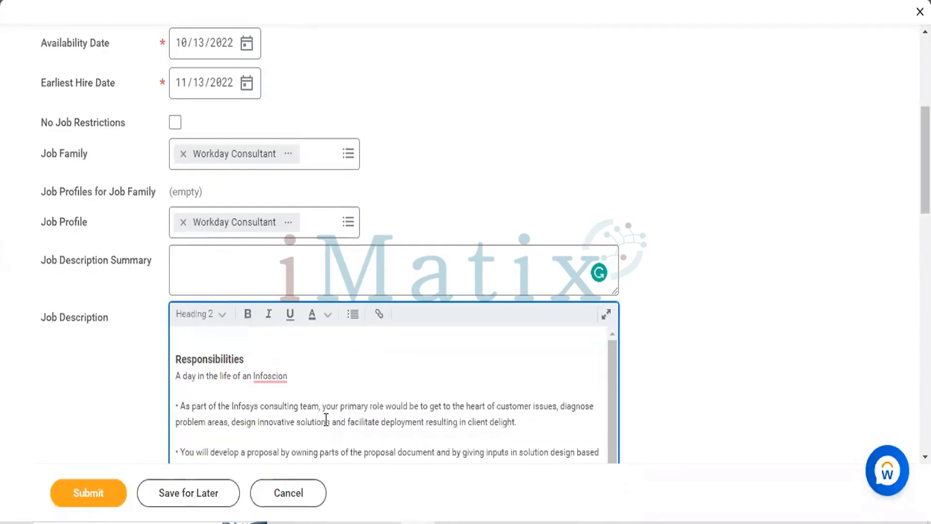
key(Delete)
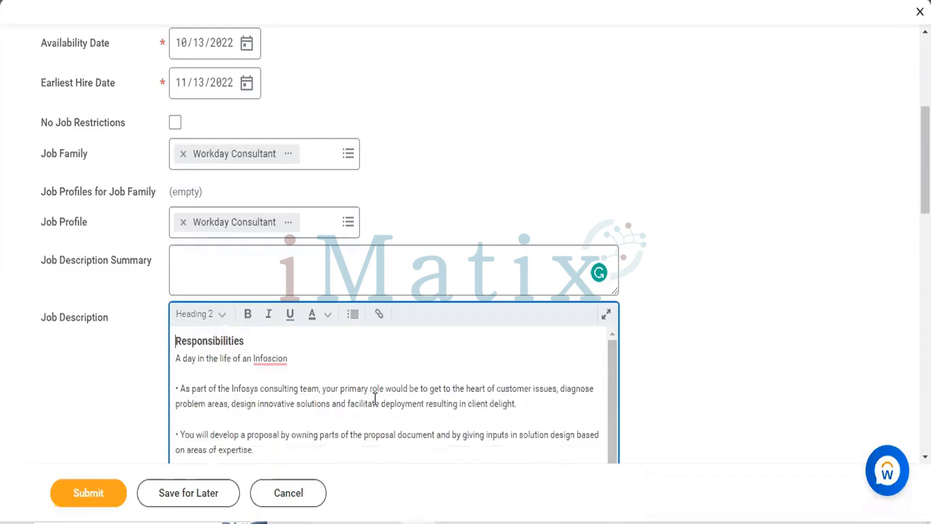
Enter "Workday HCM JD." as the Job Description Summary
click(266, 258)
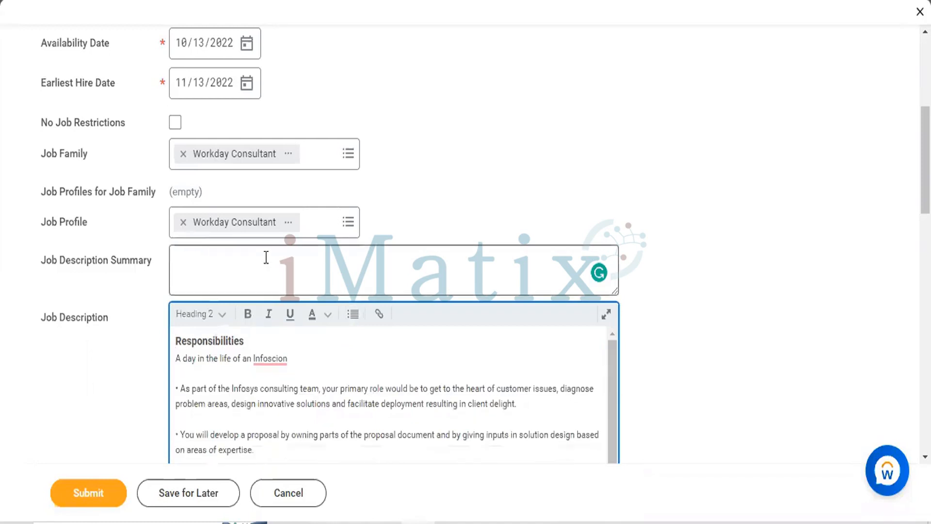
scroll(262, 394, down, 2)
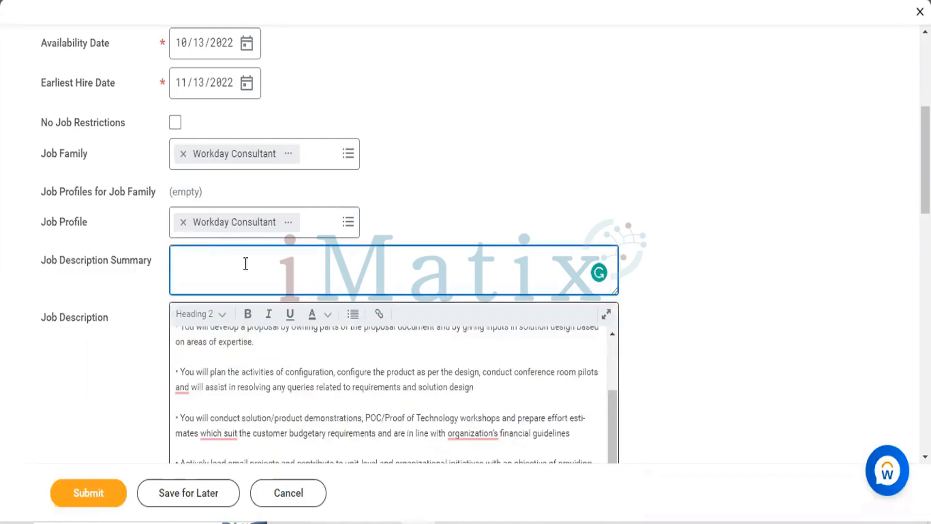
text(W)
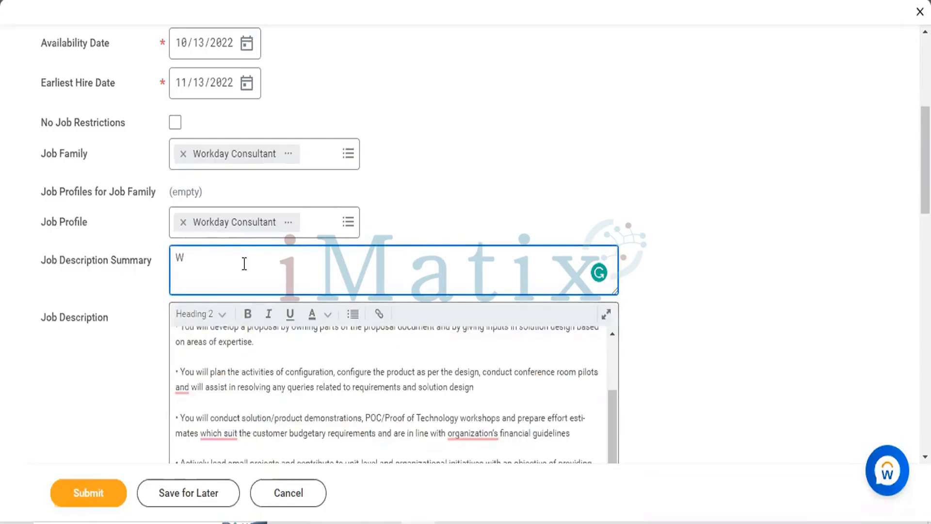
text(orkda)
text(y HCM )
text(Jo)
text(b)
key(BackSpace)
key(BackSpace)
text(o)
text(.)
Search the locations for HYD and select Hyderabad as the position's location
scroll(466, 209, down, 5)
scroll(467, 210, up, 5)
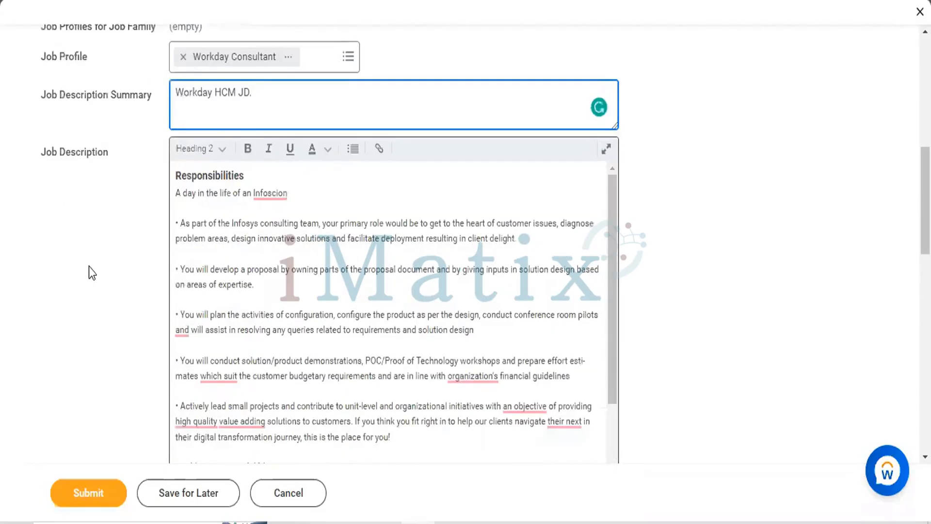
scroll(89, 266, down, 3)
scroll(89, 273, down, 5)
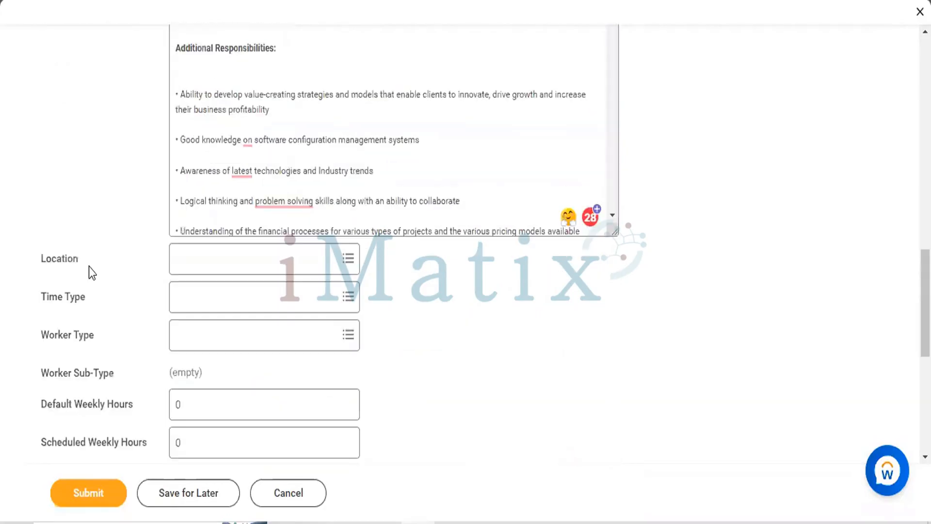
scroll(272, 144, down, 2)
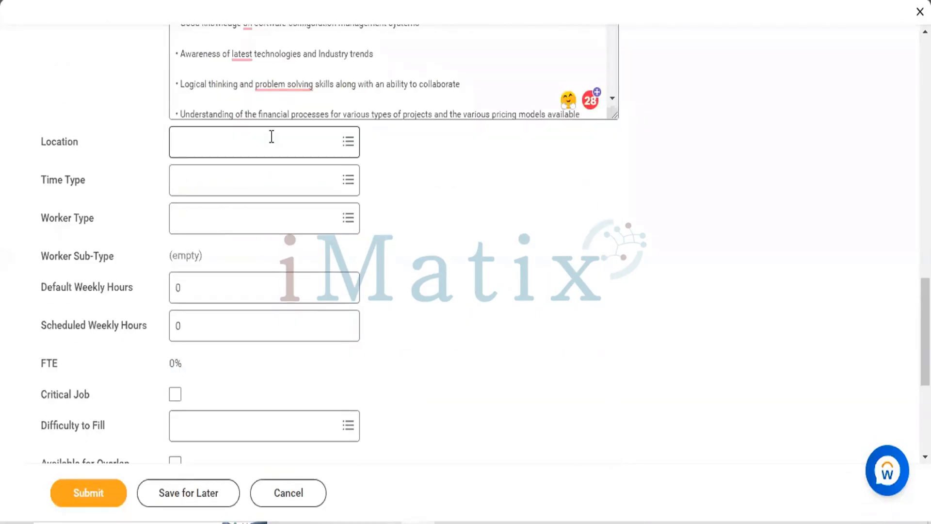
click(271, 137)
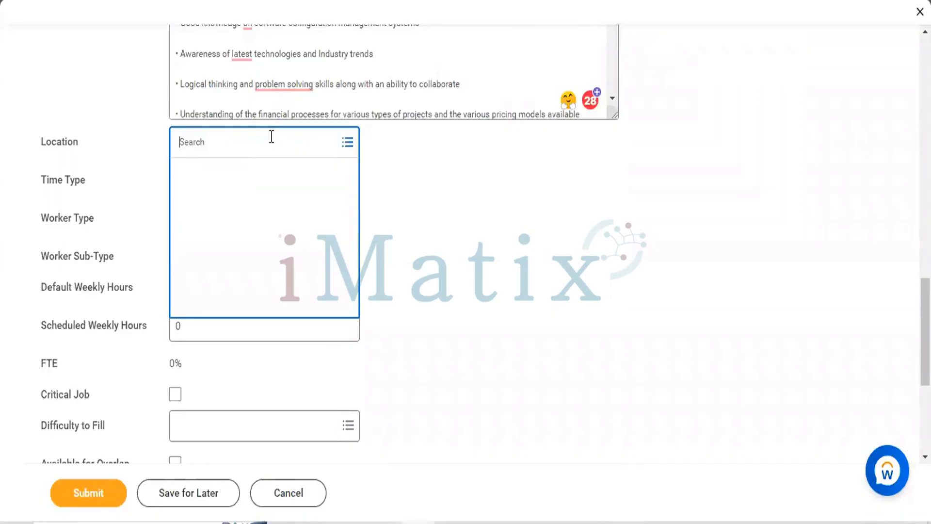
text(HYD)
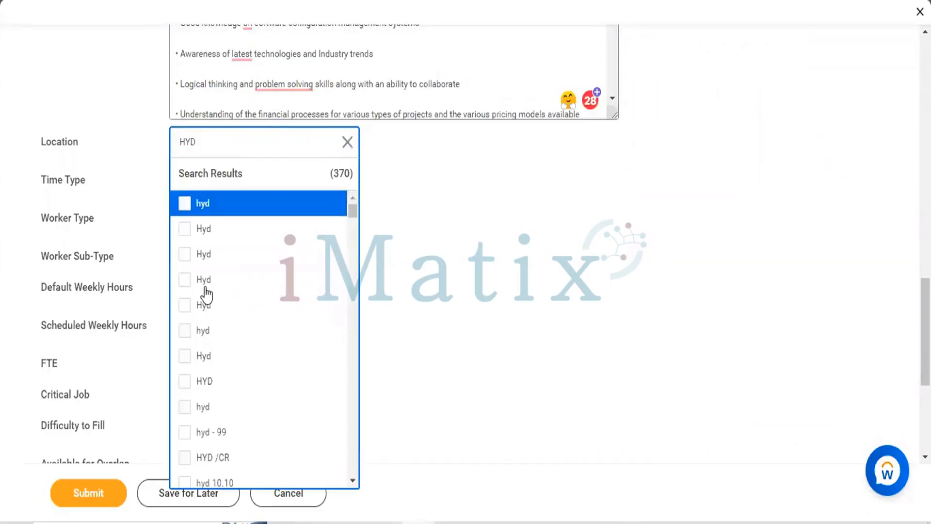
scroll(205, 291, down, 3)
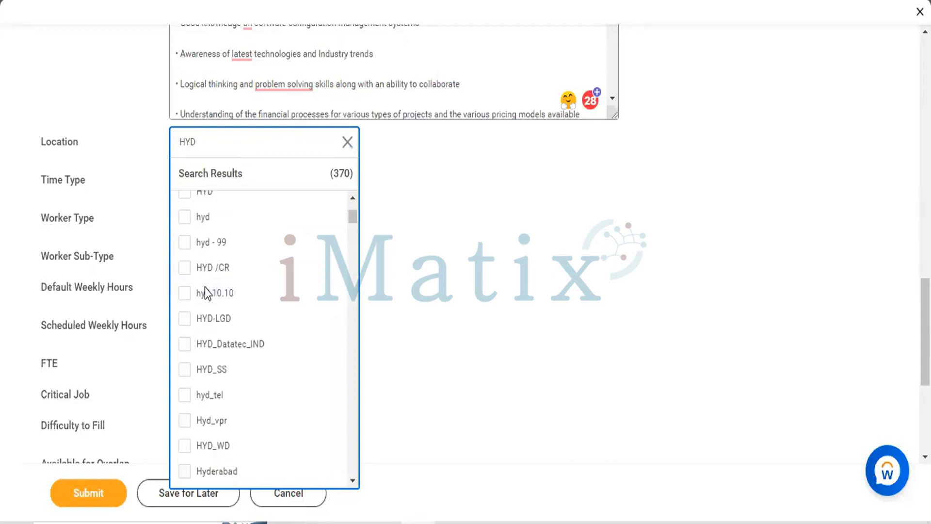
scroll(205, 291, down, 3)
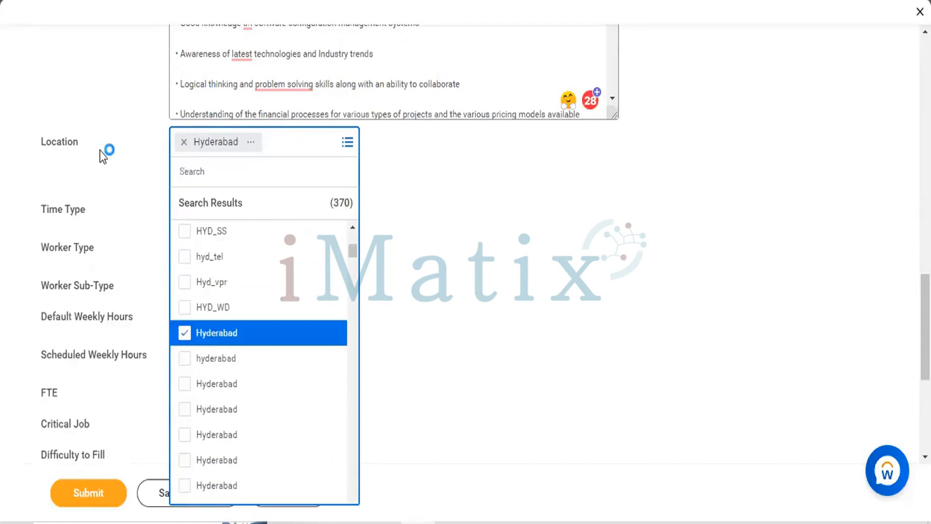
click(101, 151)
scroll(101, 152, down, 1)
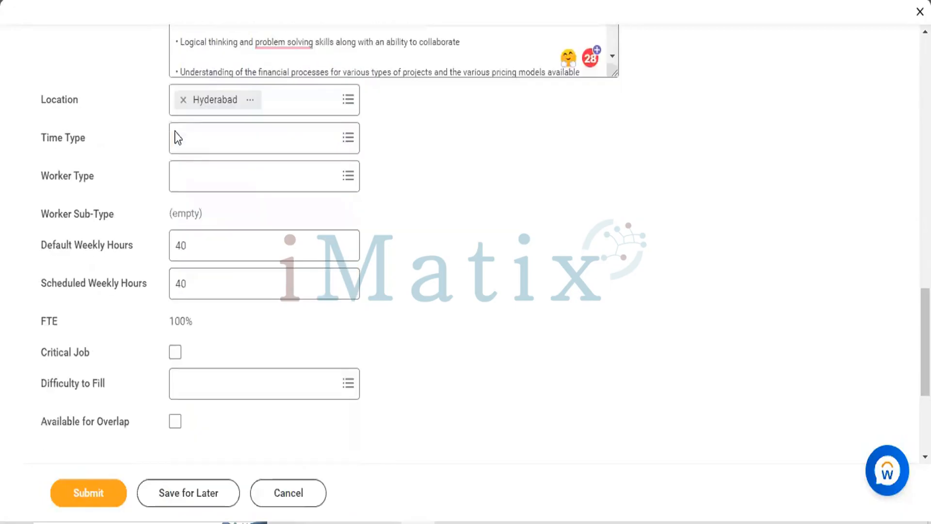
Set the position's Time Type to Full time and its Worker Type to Employee
click(220, 132)
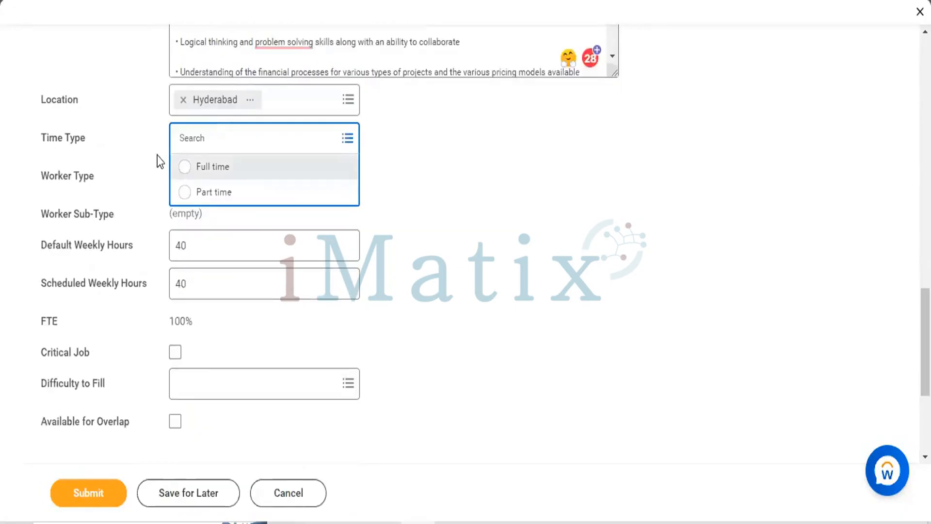
click(182, 169)
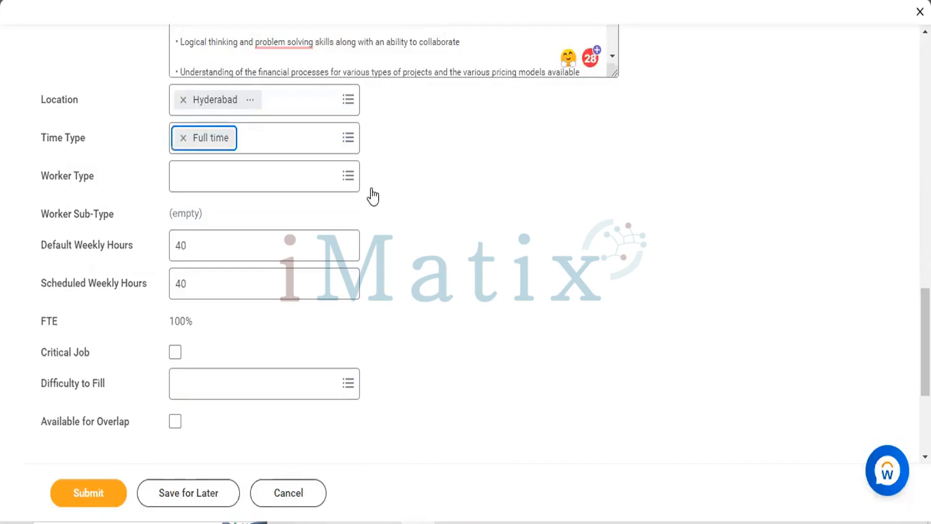
click(274, 170)
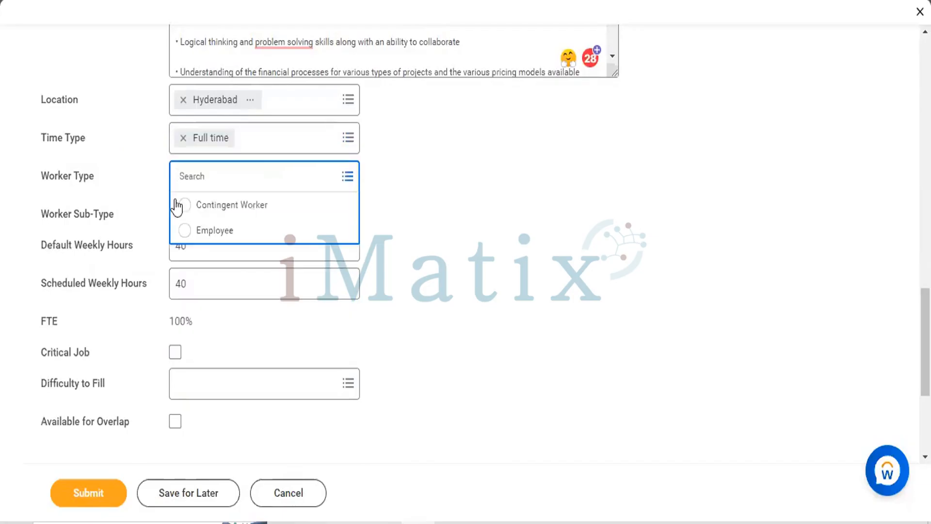
click(186, 206)
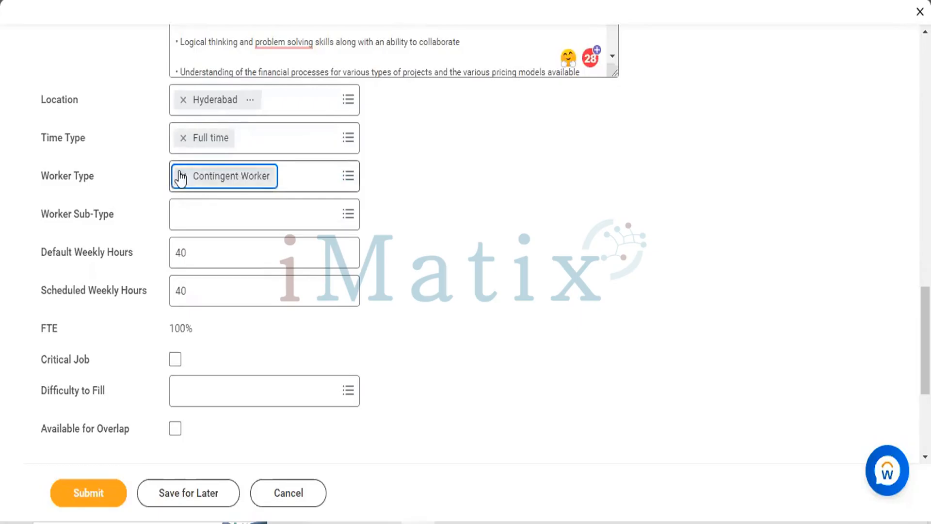
key(BackSpace)
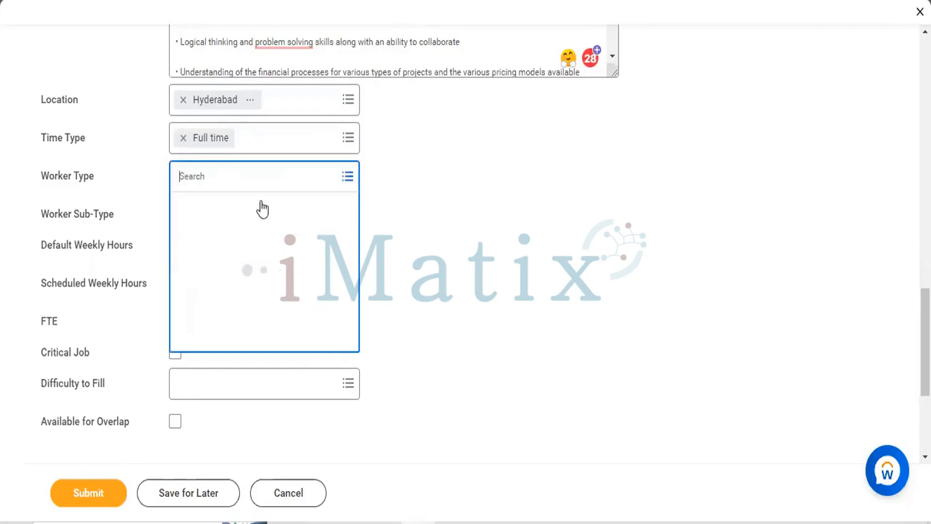
click(184, 231)
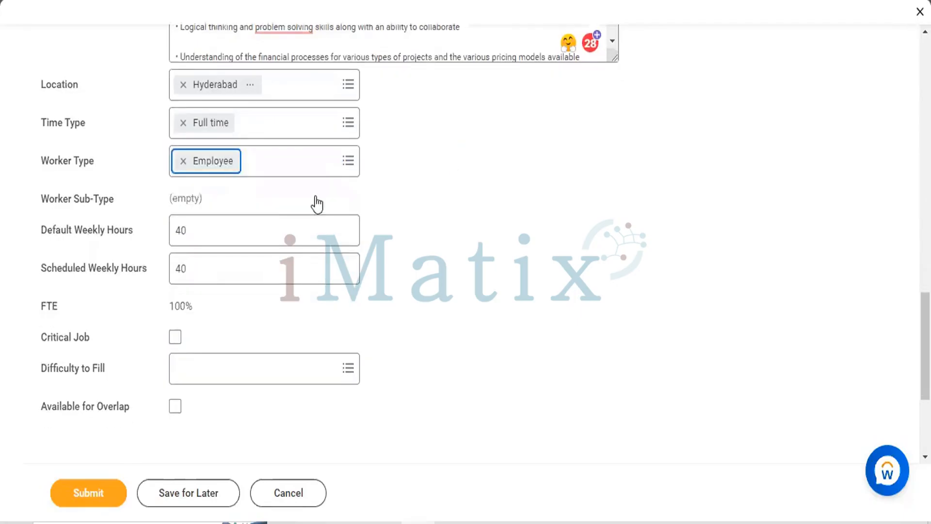
Choose Regular from the worker types as the position's Worker Sub-Type
click(271, 202)
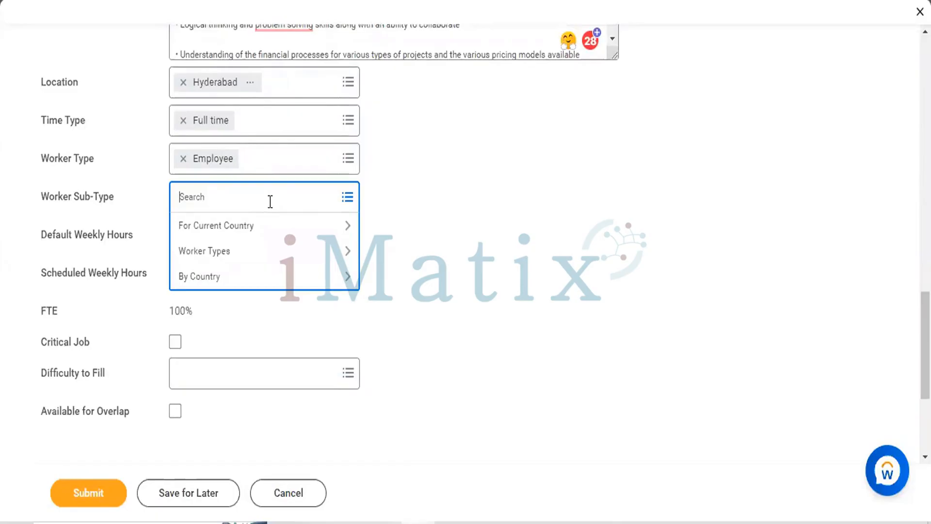
click(188, 257)
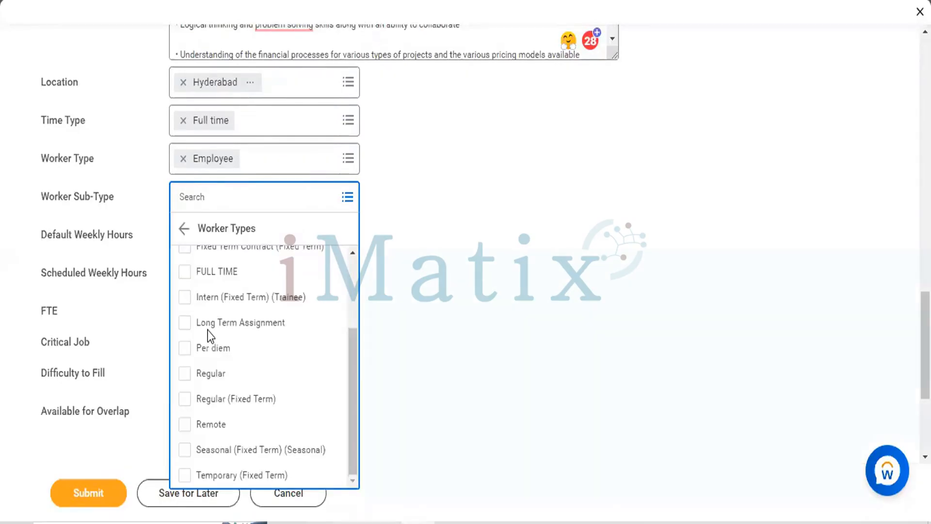
click(185, 378)
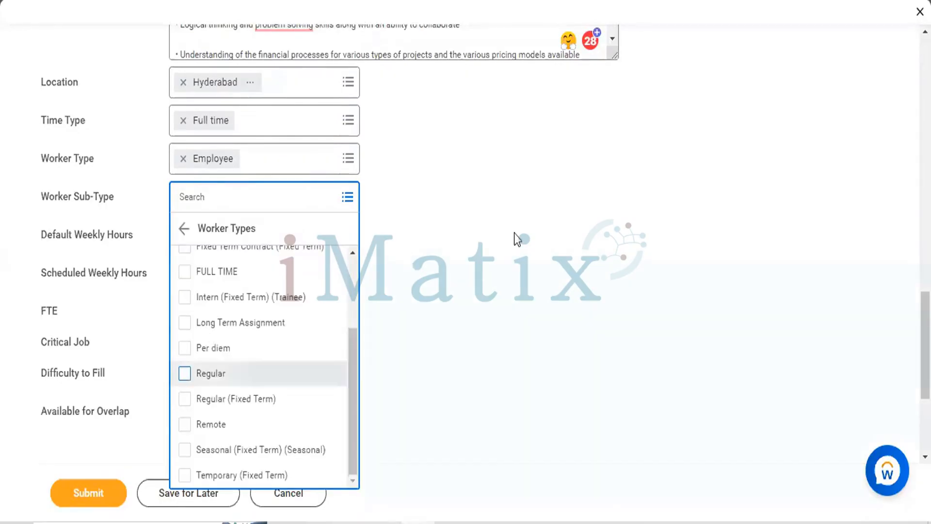
click(401, 252)
Mark the position as a Critical Job and set its Difficulty to Fill to Easy
scroll(401, 252, down, 2)
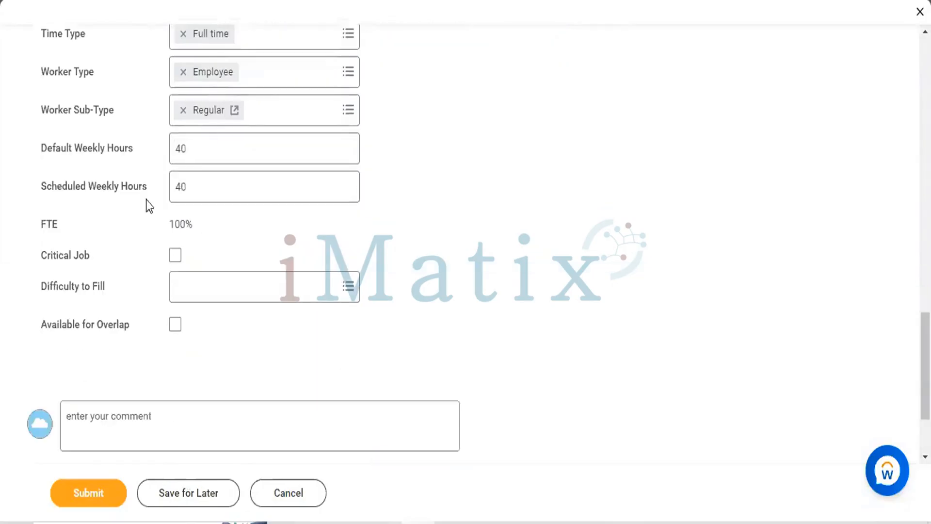
scroll(190, 112, down, 3)
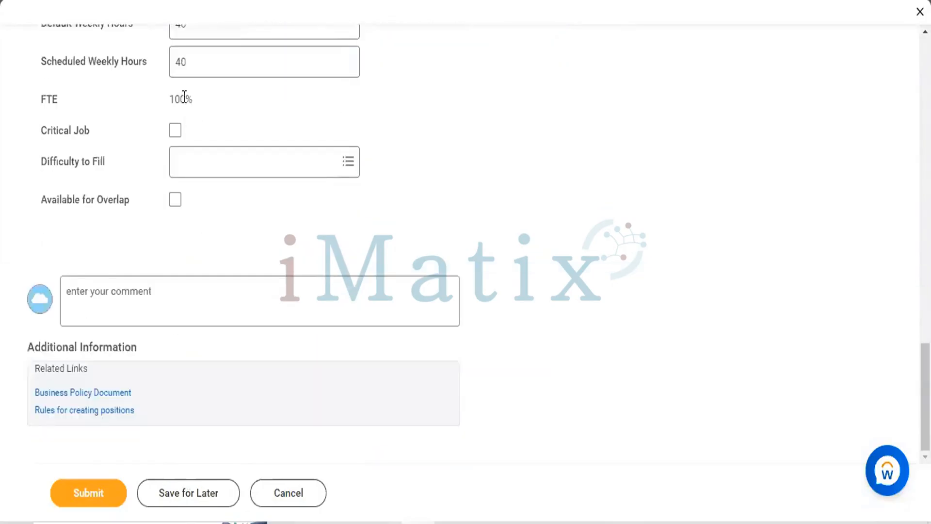
click(175, 130)
click(268, 160)
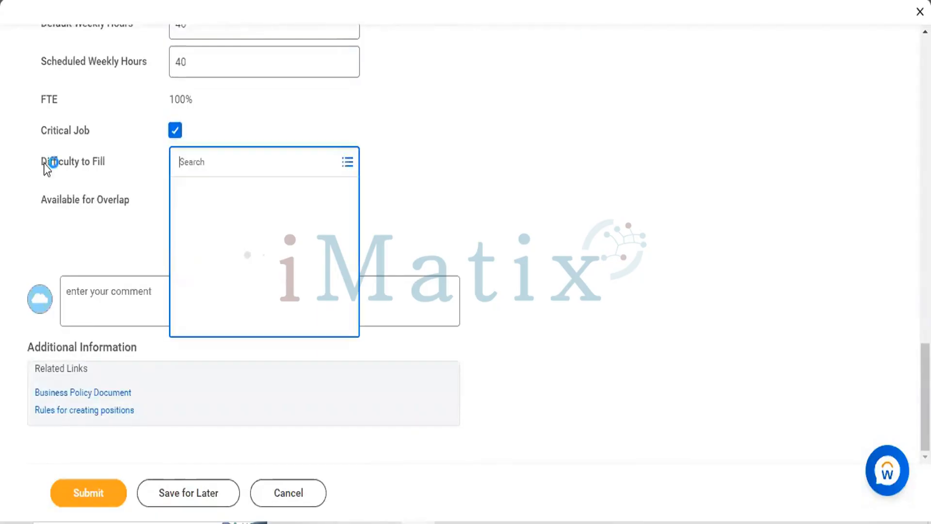
click(427, 215)
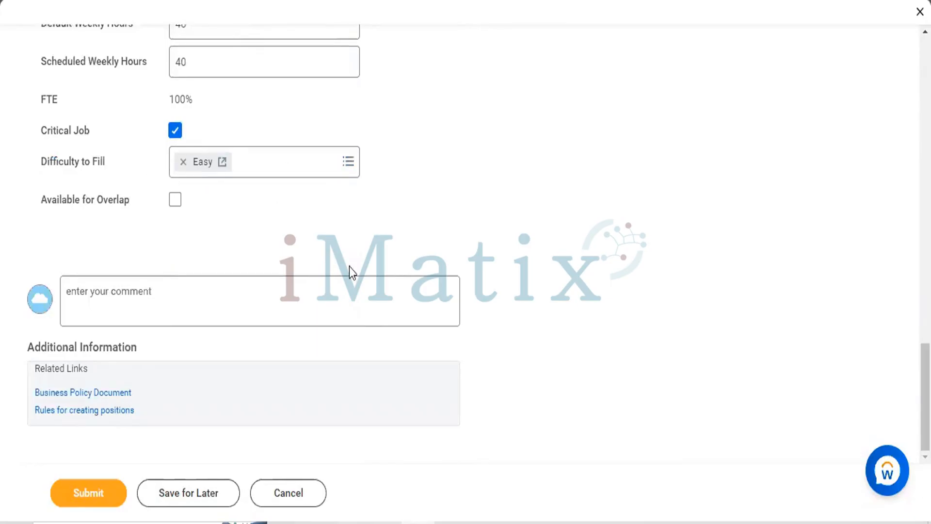
Enter the comment "Body of the email" for the position request
triple_click(259, 286)
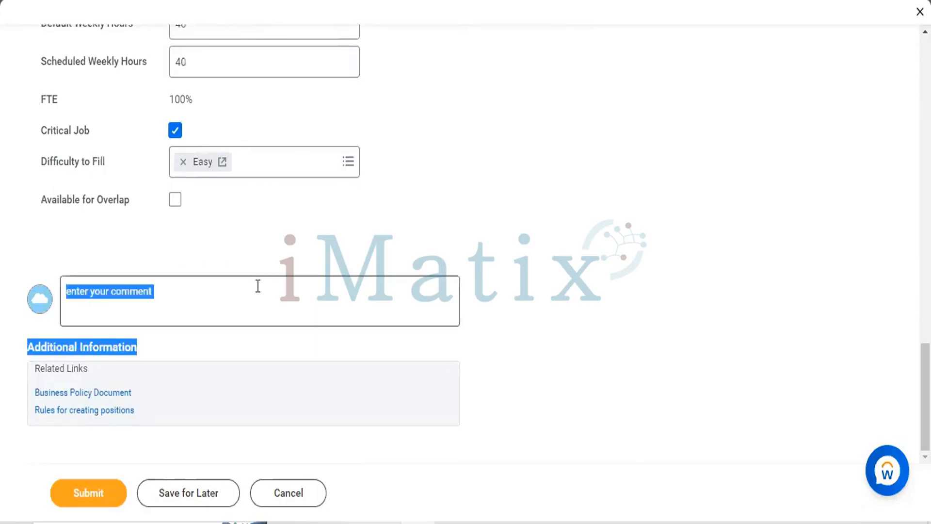
click(258, 287)
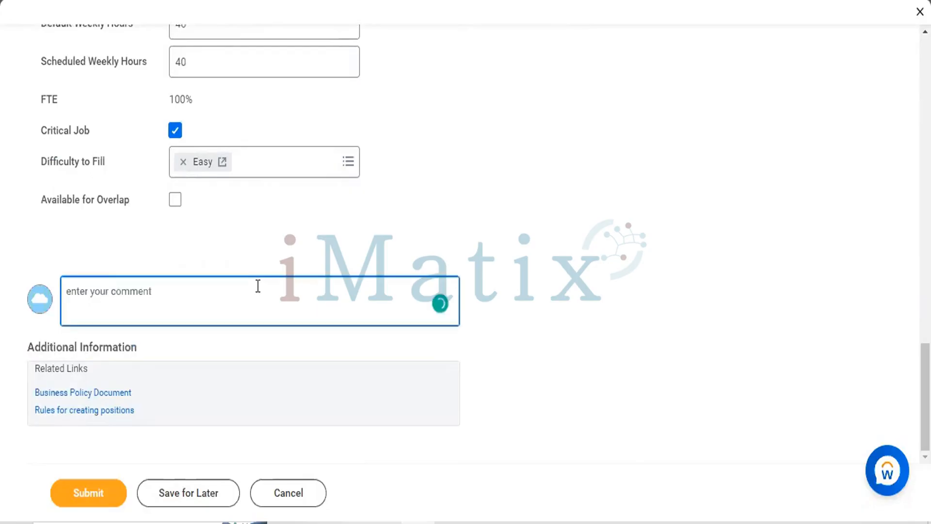
text(Bod)
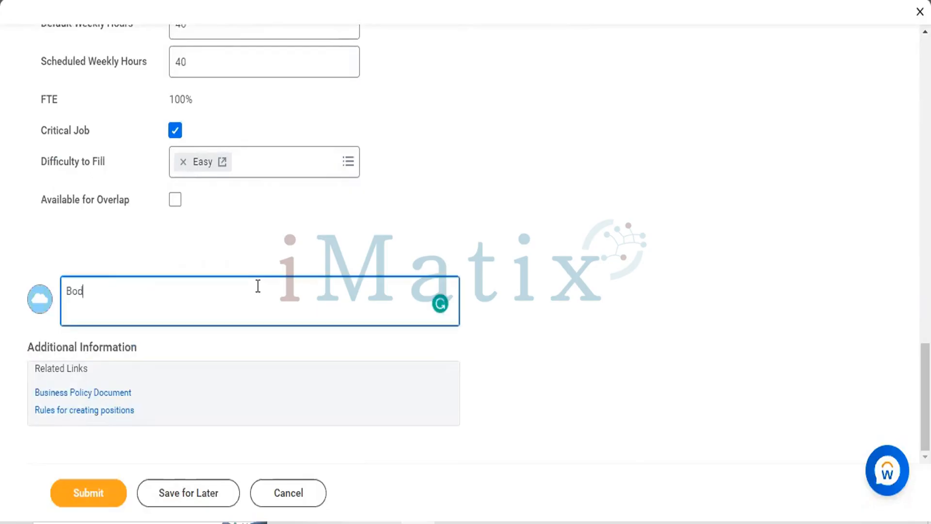
text(y oif)
key(BackSpace)
key(BackSpace)
key(BackSpace)
text(f the email)
scroll(412, 196, up, 2)
scroll(414, 196, up, 8)
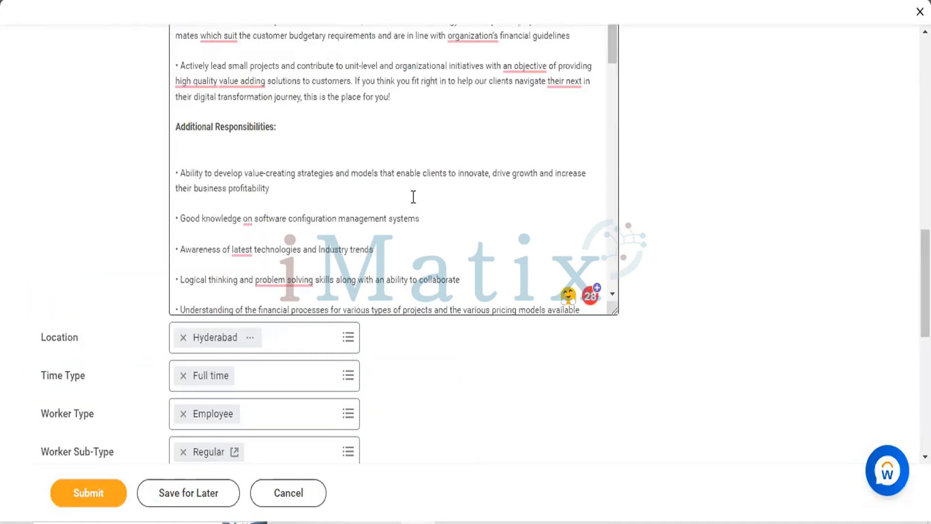
Add a required skill to the position's qualifications, choosing Workday HCM TF from the Advanced skill category
scroll(414, 202, up, 5)
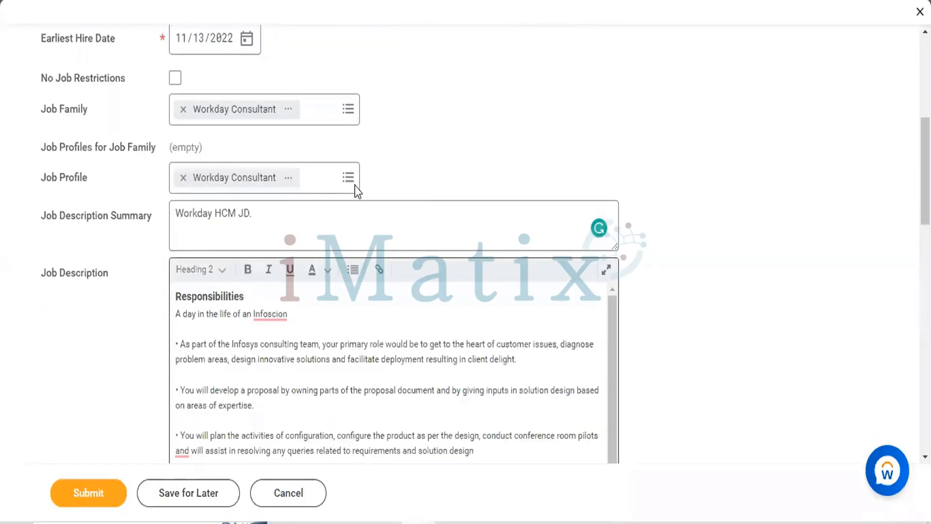
scroll(129, 143, up, 5)
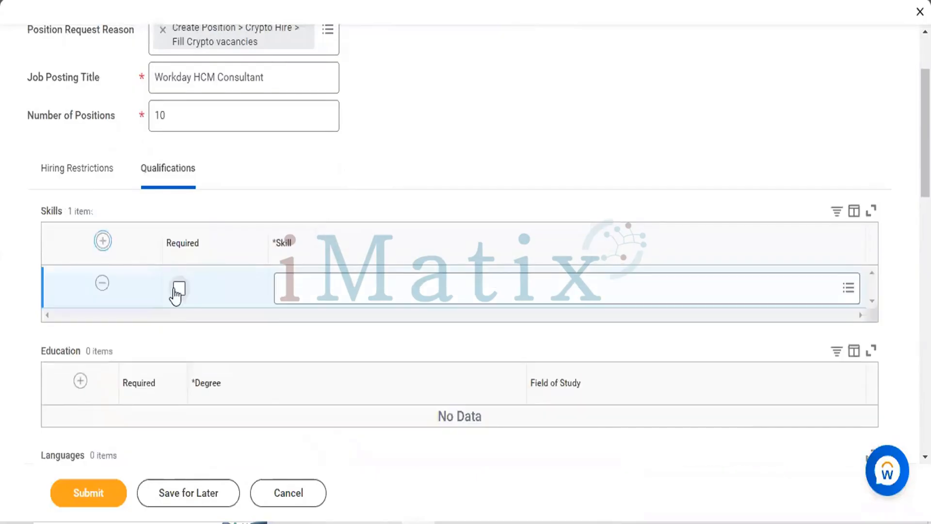
click(179, 288)
click(385, 289)
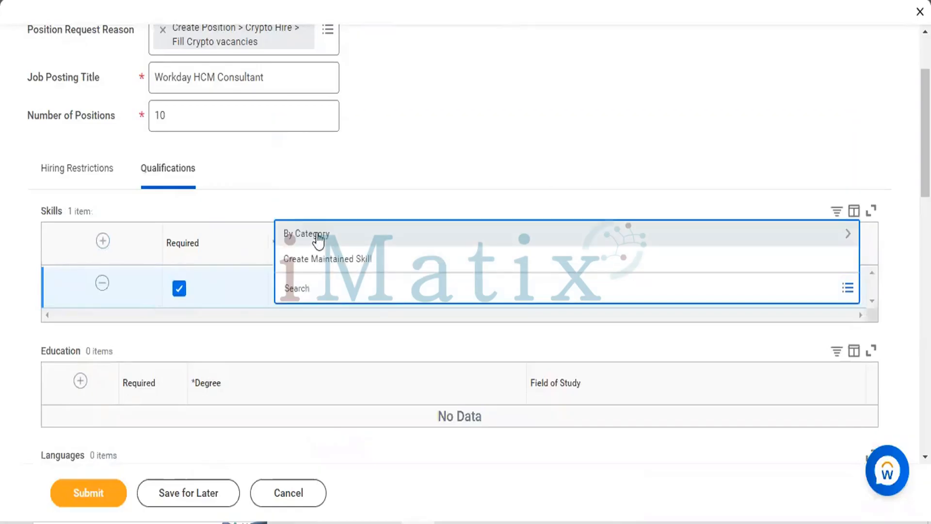
click(318, 237)
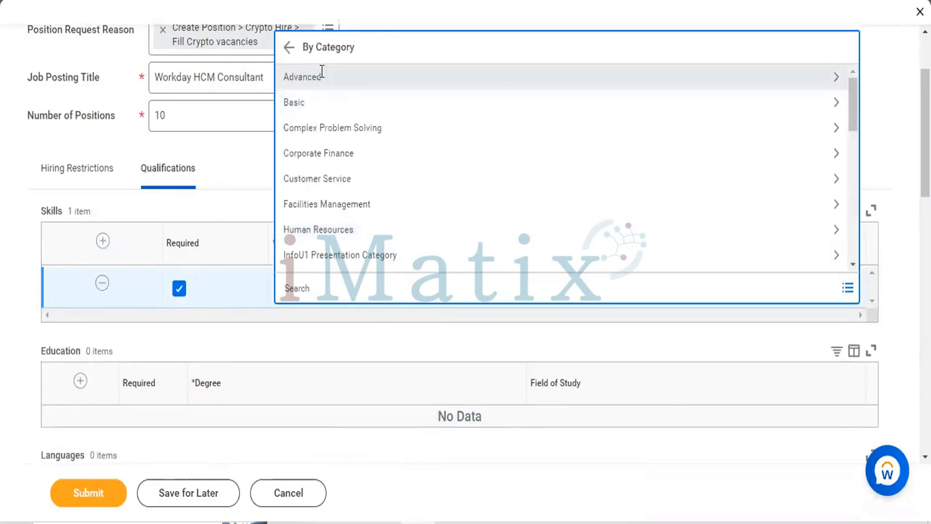
click(372, 225)
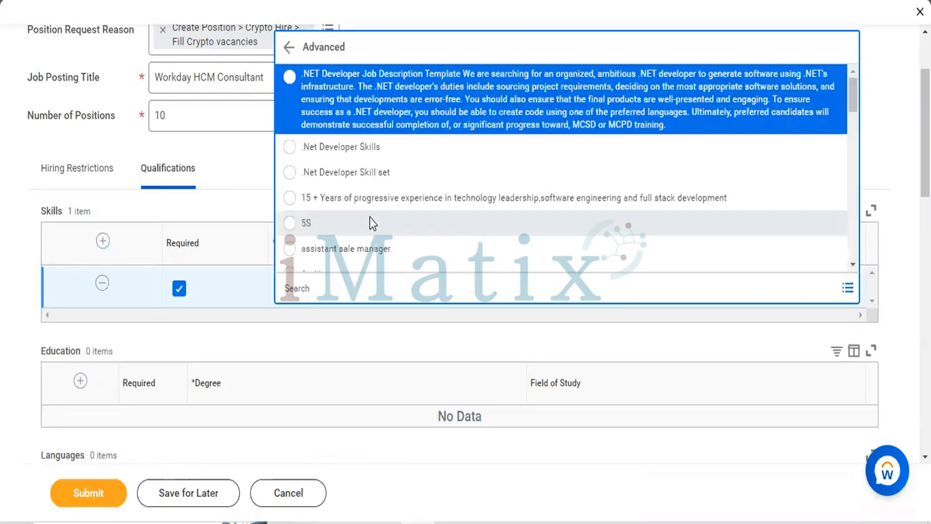
scroll(371, 218, down, 3)
scroll(370, 219, down, 3)
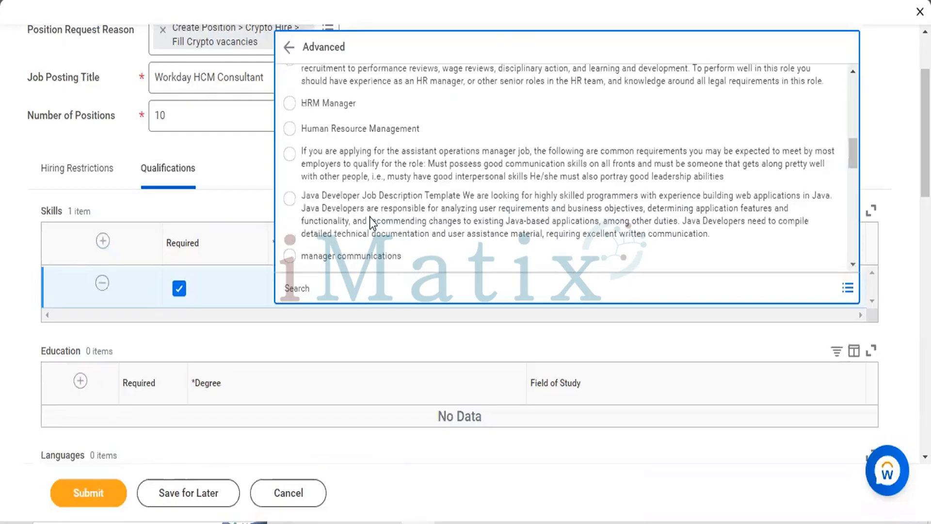
scroll(370, 217, down, 3)
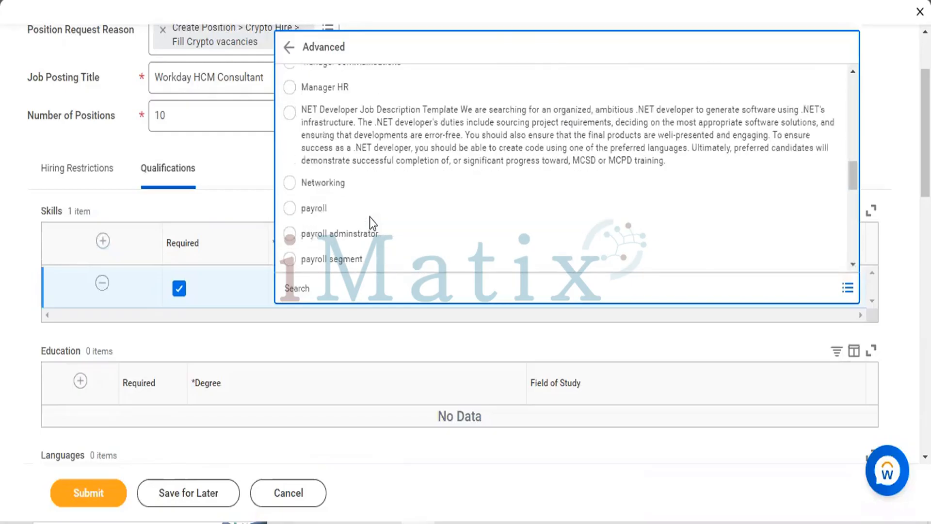
scroll(369, 218, down, 3)
scroll(370, 218, down, 5)
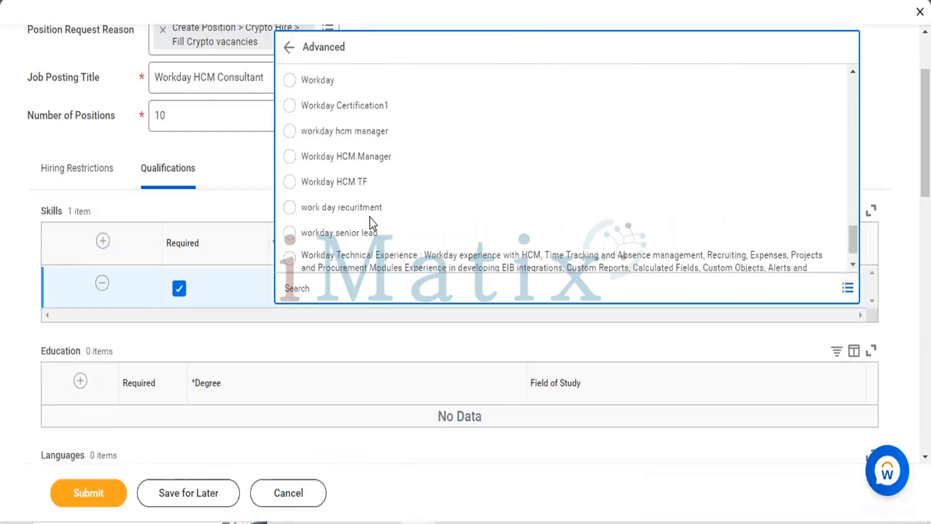
scroll(304, 170, down, 1)
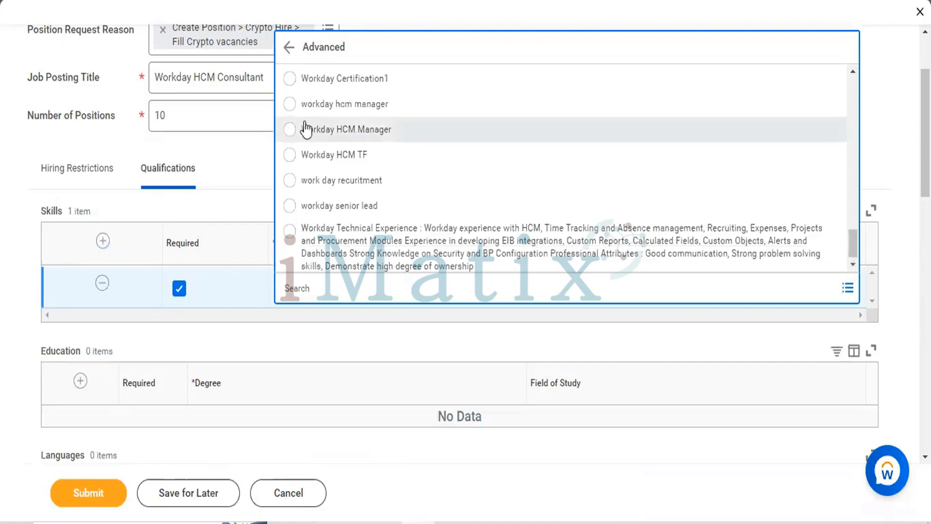
click(290, 155)
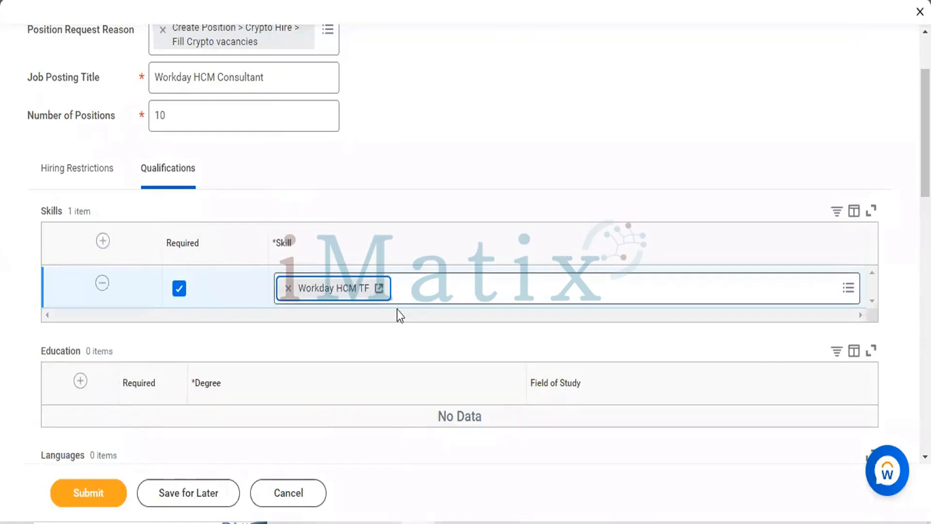
Add a required education entry to the qualifications with MBA from all degrees as the degree
scroll(103, 204, down, 4)
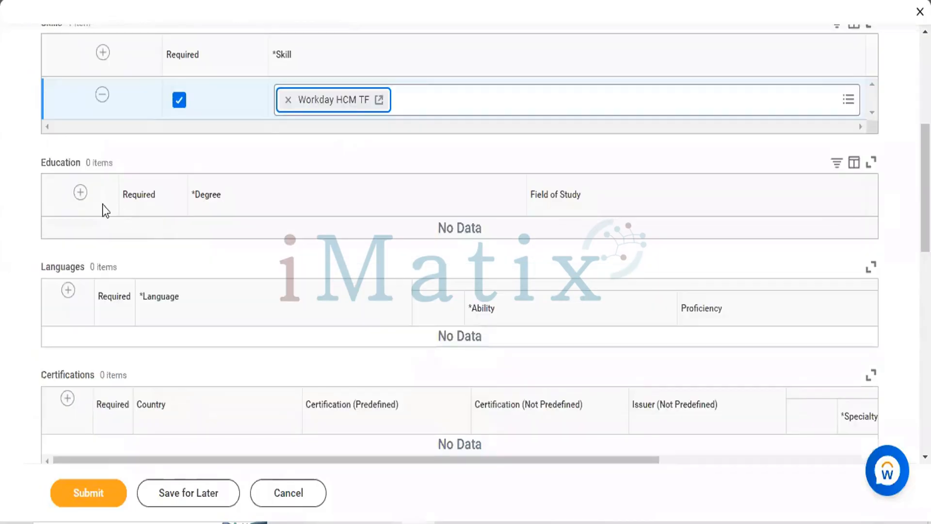
click(77, 193)
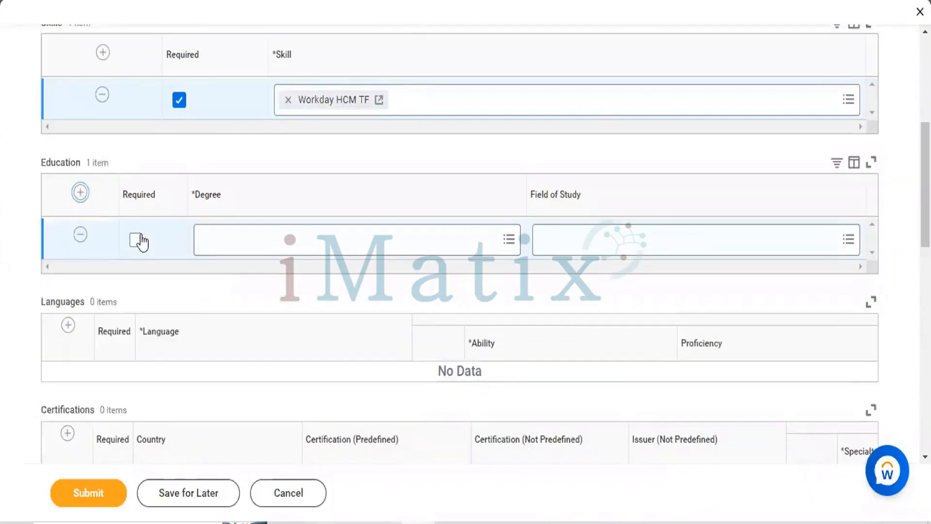
click(138, 240)
click(335, 244)
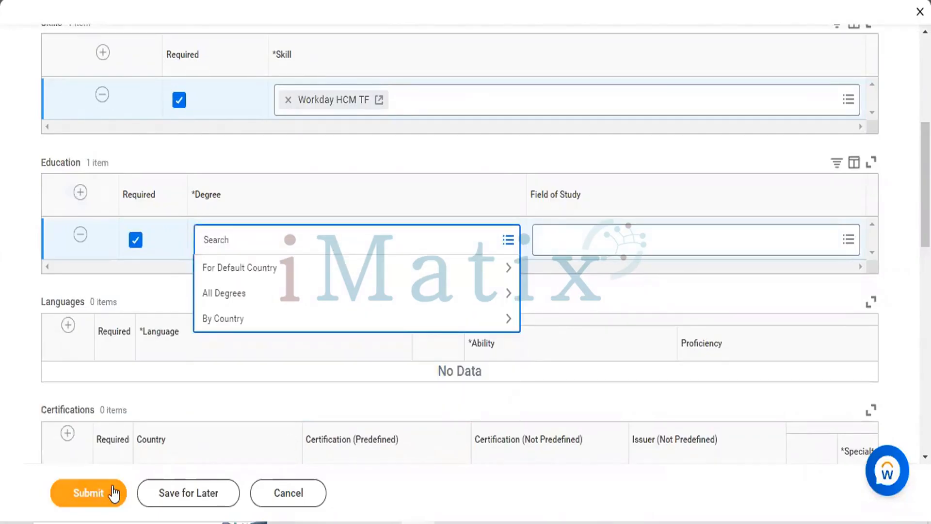
click(242, 293)
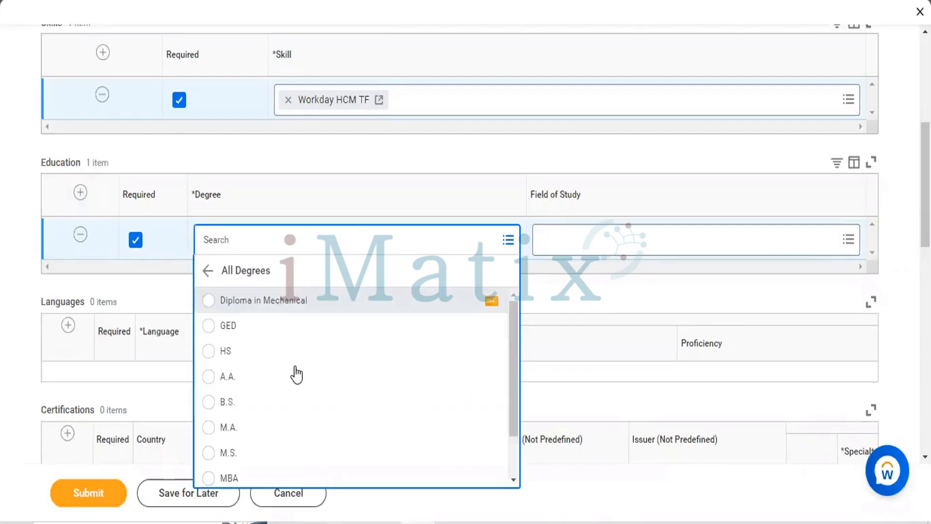
scroll(216, 424, down, 2)
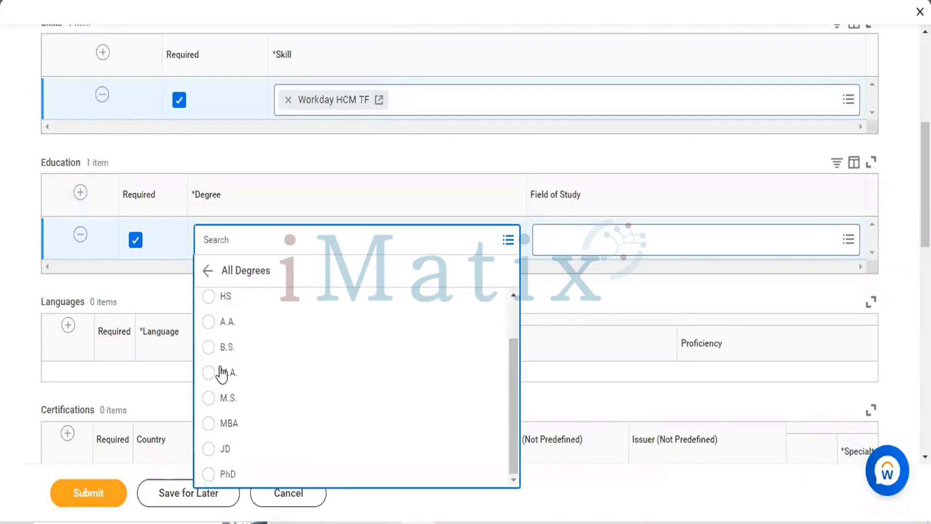
click(209, 423)
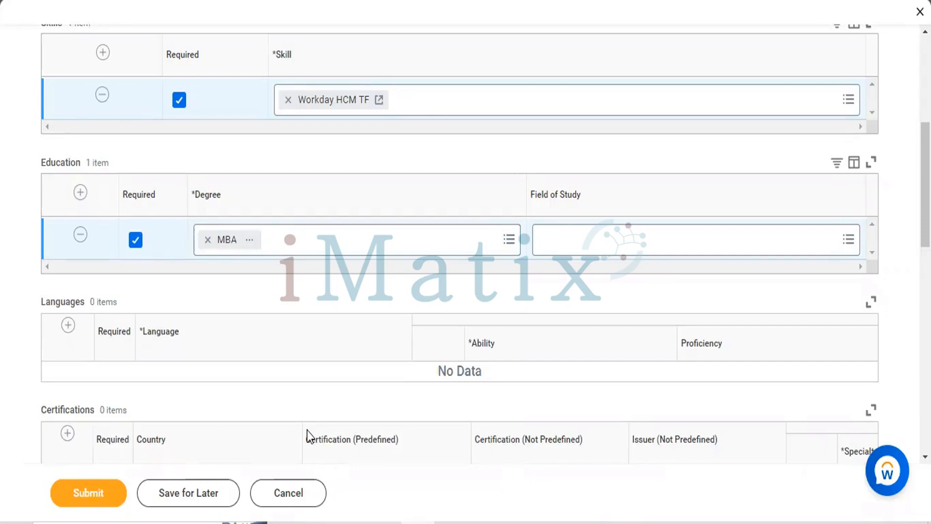
Set the MBA entry's field of study to Business Administration/Management
click(569, 248)
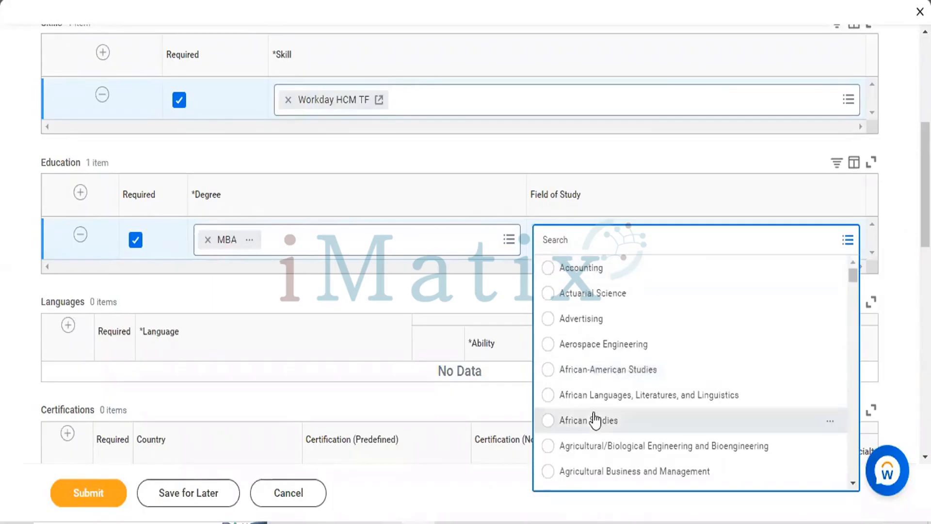
scroll(594, 414, down, 3)
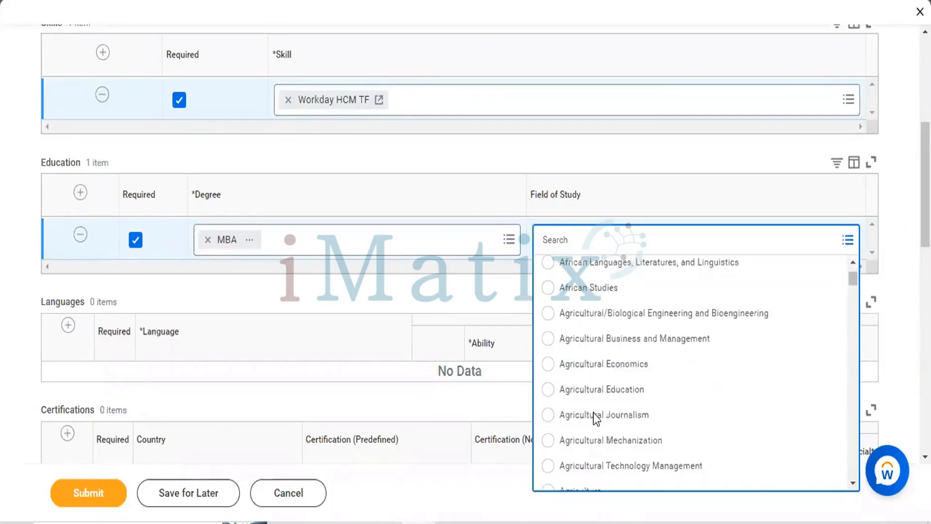
scroll(594, 413, down, 1)
scroll(592, 412, down, 4)
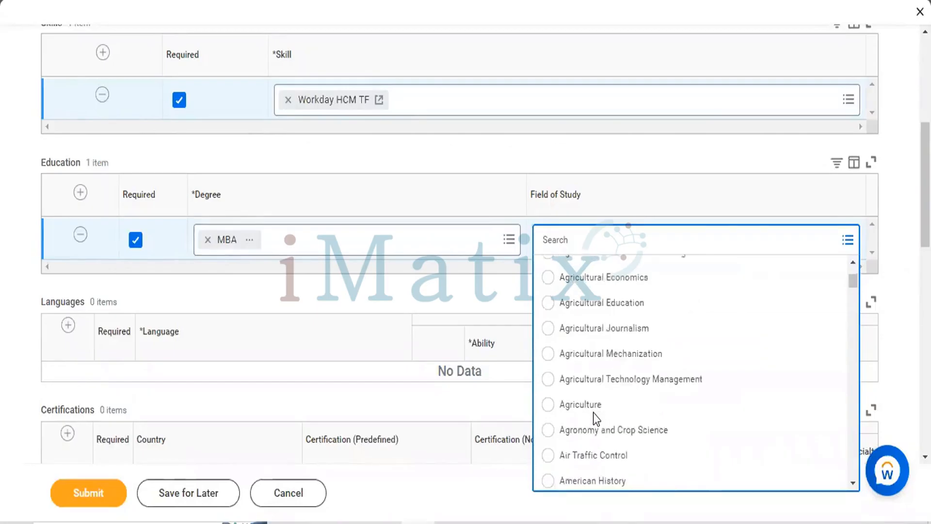
scroll(593, 412, down, 2)
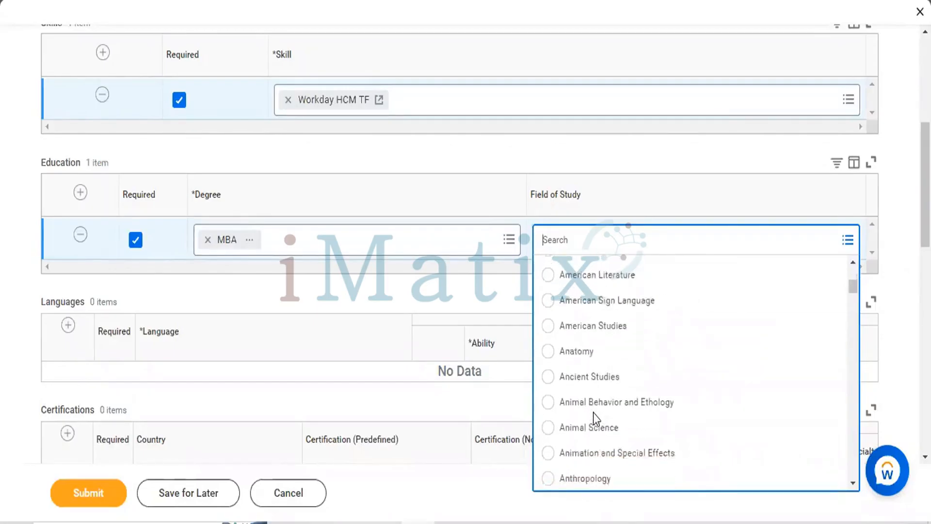
scroll(592, 412, down, 10)
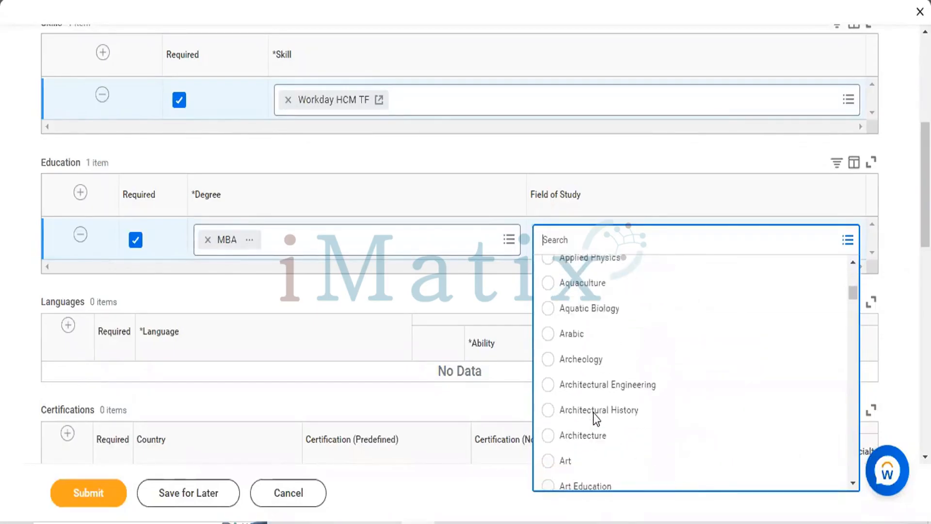
scroll(593, 413, down, 3)
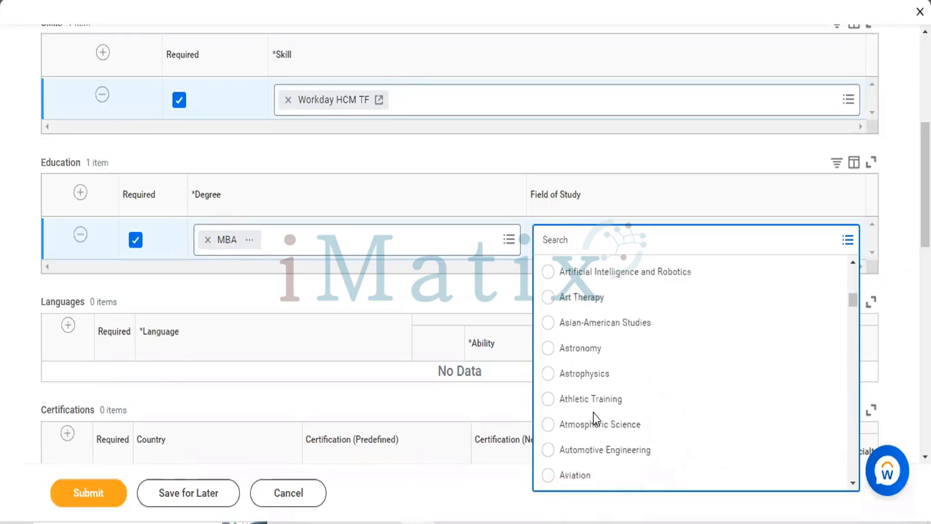
scroll(593, 412, down, 20)
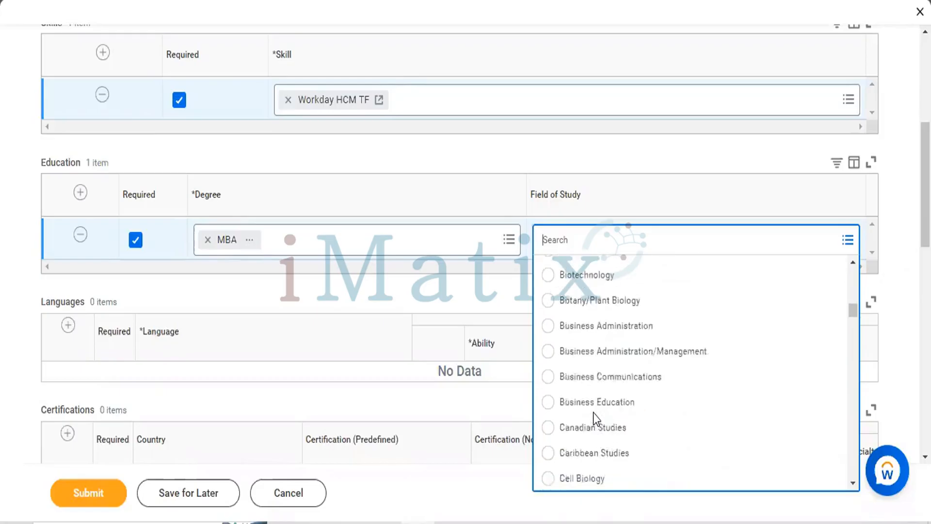
scroll(593, 413, up, 5)
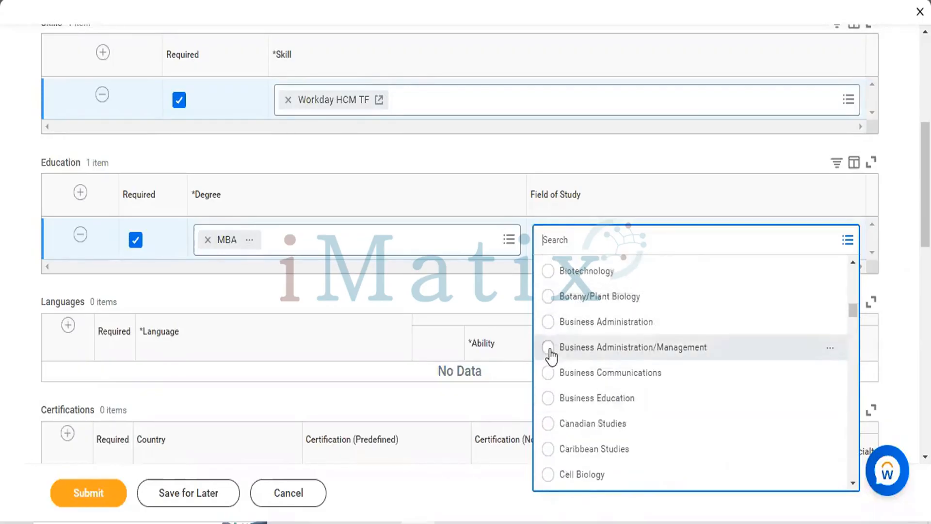
click(550, 347)
Add a required language to the qualifications with Overall ability and Fluent proficiency
scroll(295, 316, down, 1)
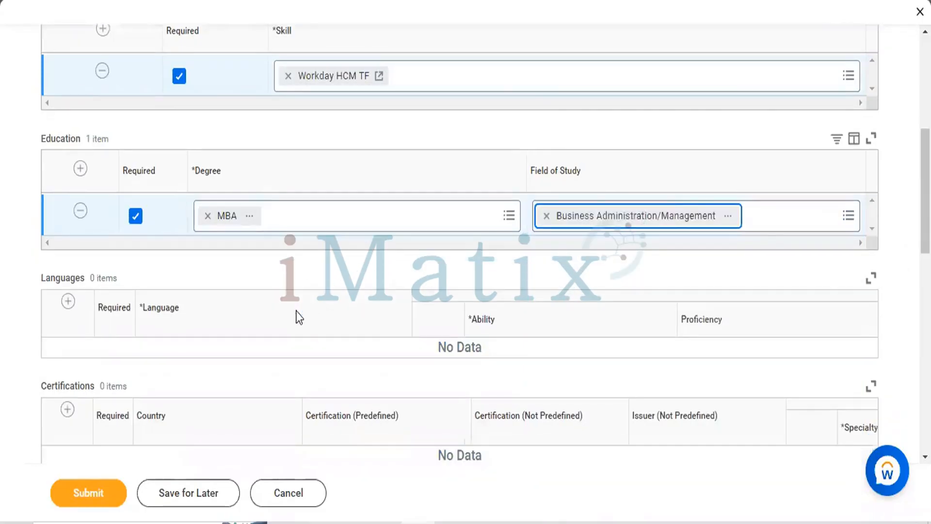
scroll(132, 194, down, 3)
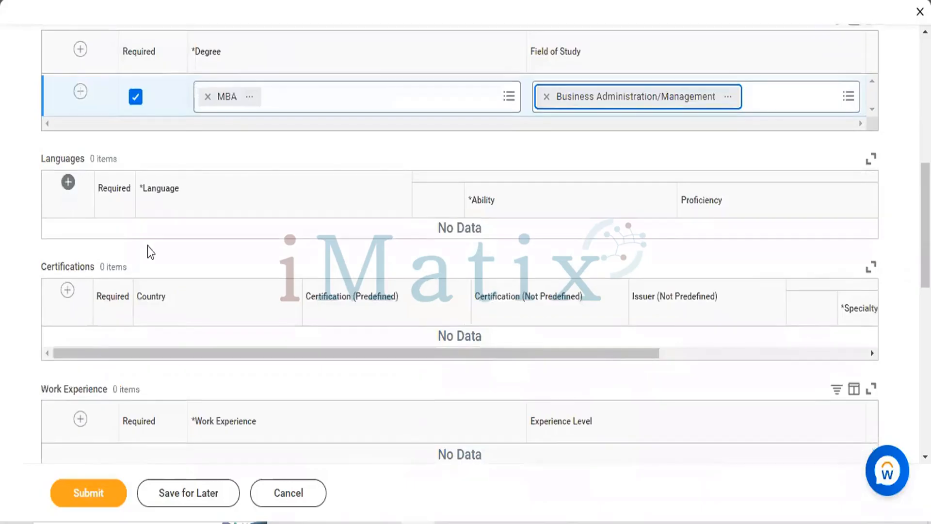
click(110, 241)
click(280, 241)
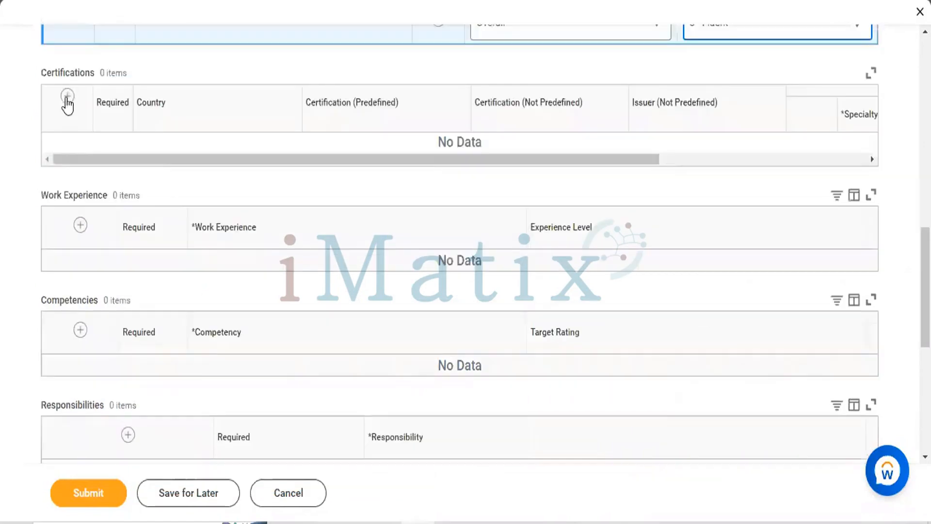
Add a required certification entry to the qualifications and set its country to India
click(67, 97)
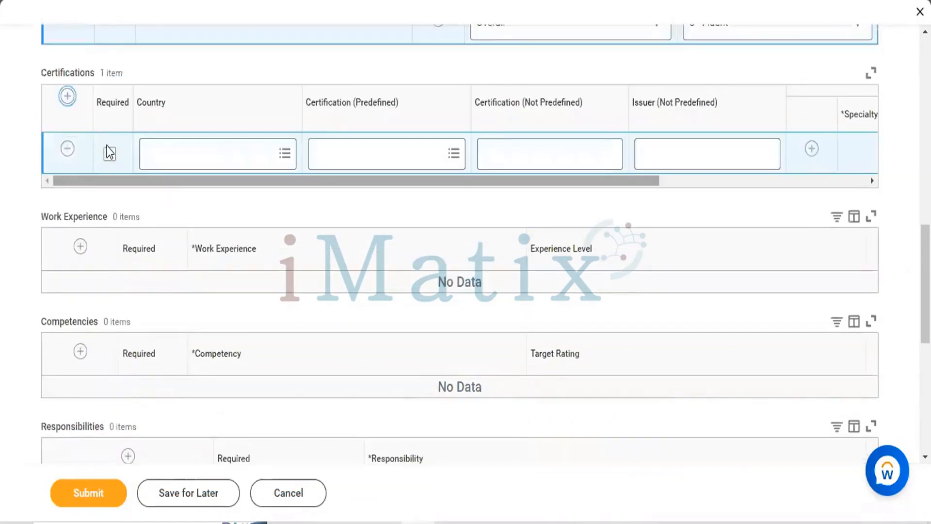
click(109, 154)
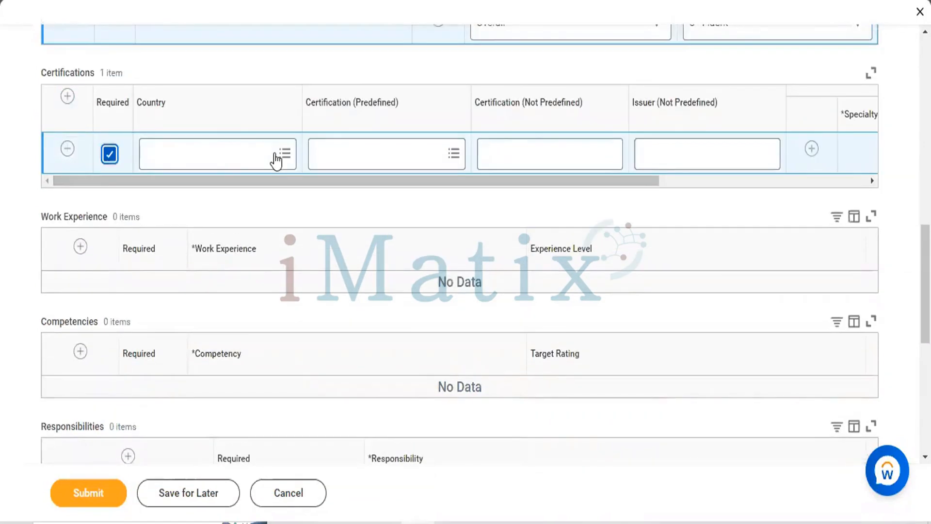
click(277, 160)
click(278, 159)
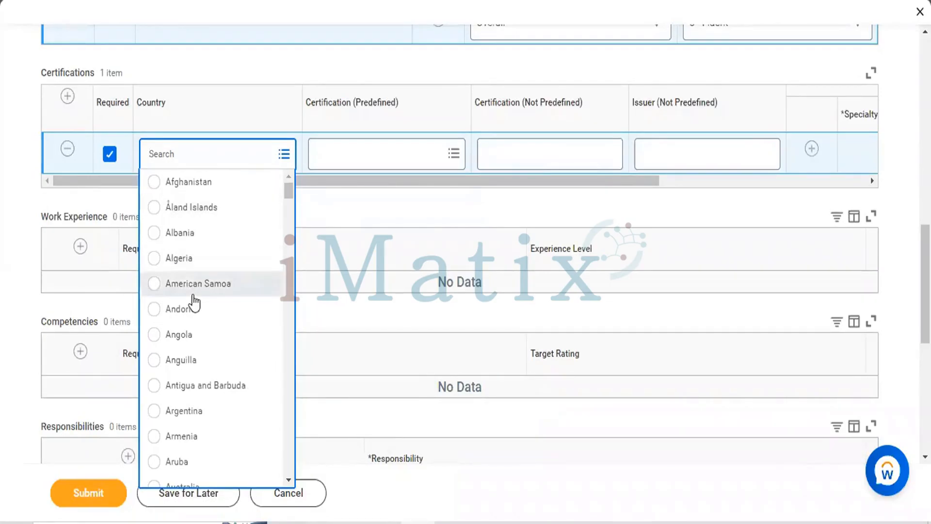
scroll(193, 301, down, 5)
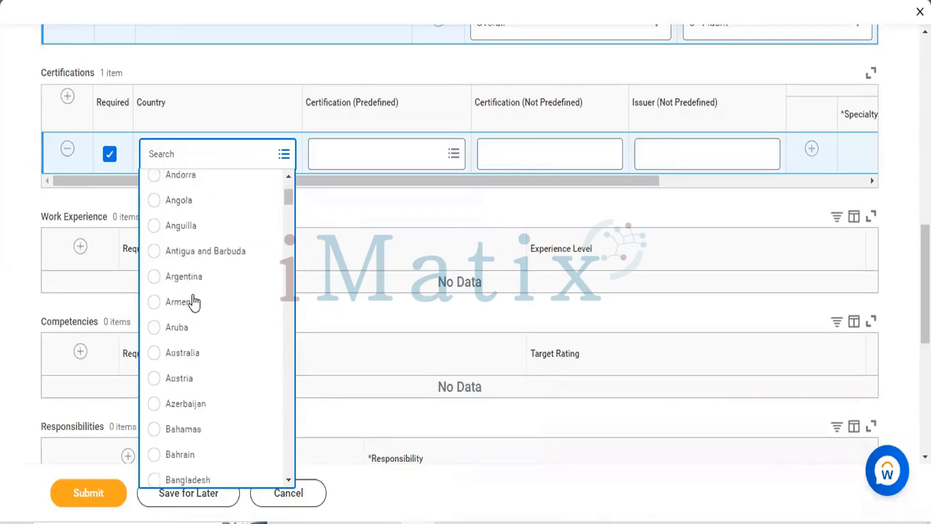
click(188, 151)
text(India)
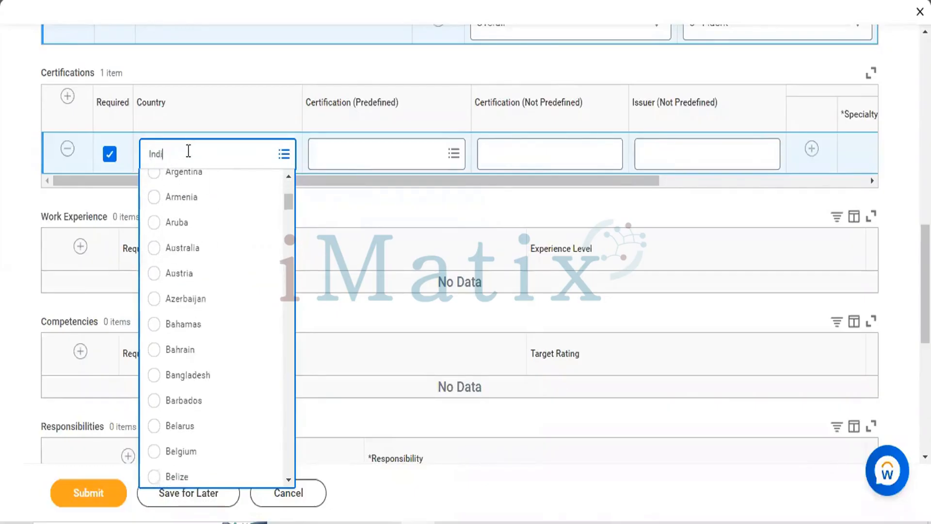
key(Return)
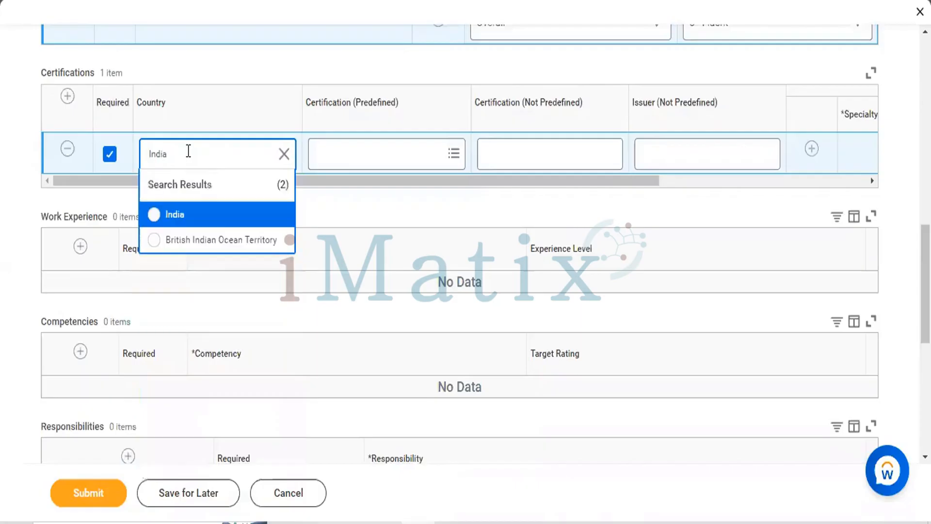
click(154, 215)
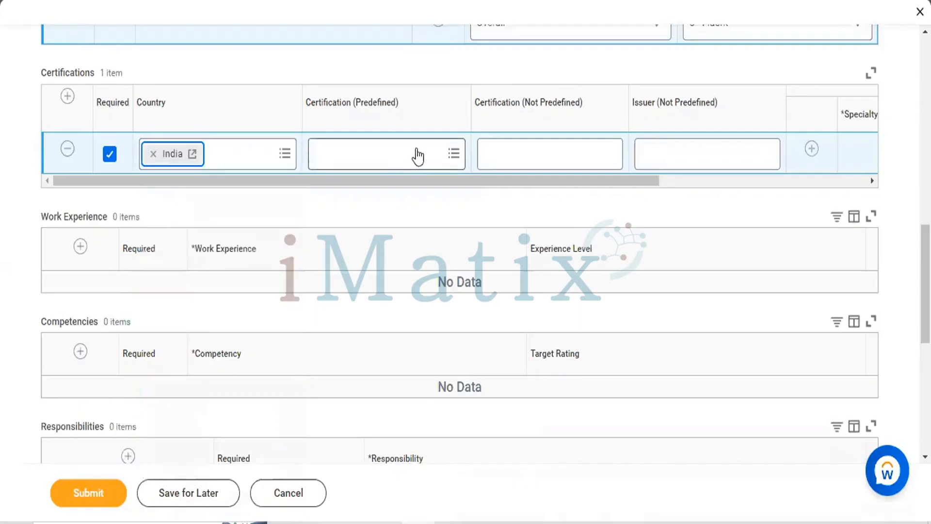
Find the Workday certifications and set the India entry's predefined certification to Workday Core HCM - Workday
click(416, 151)
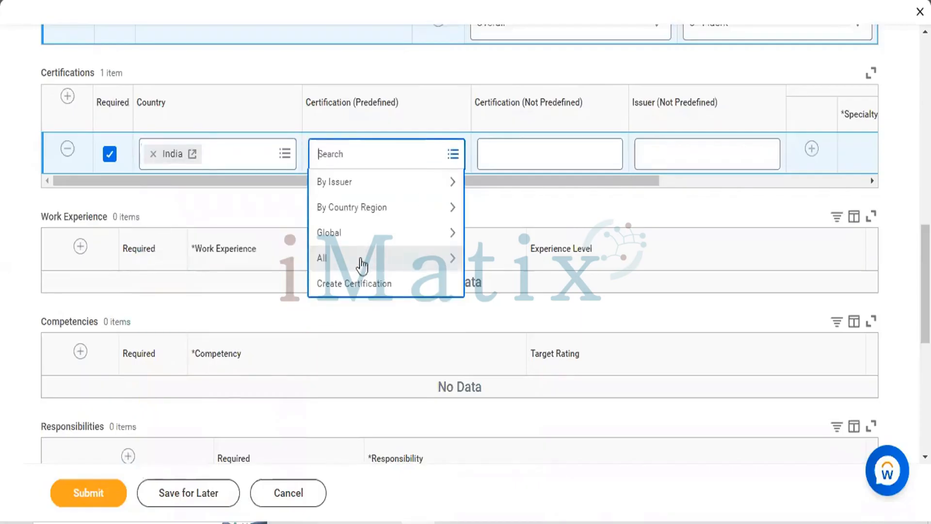
click(354, 261)
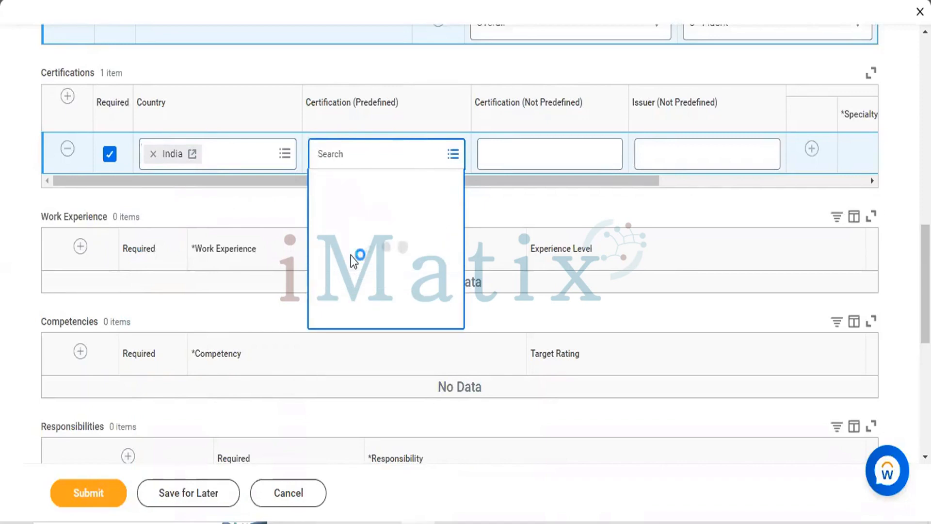
scroll(354, 261, down, 1)
scroll(354, 261, down, 20)
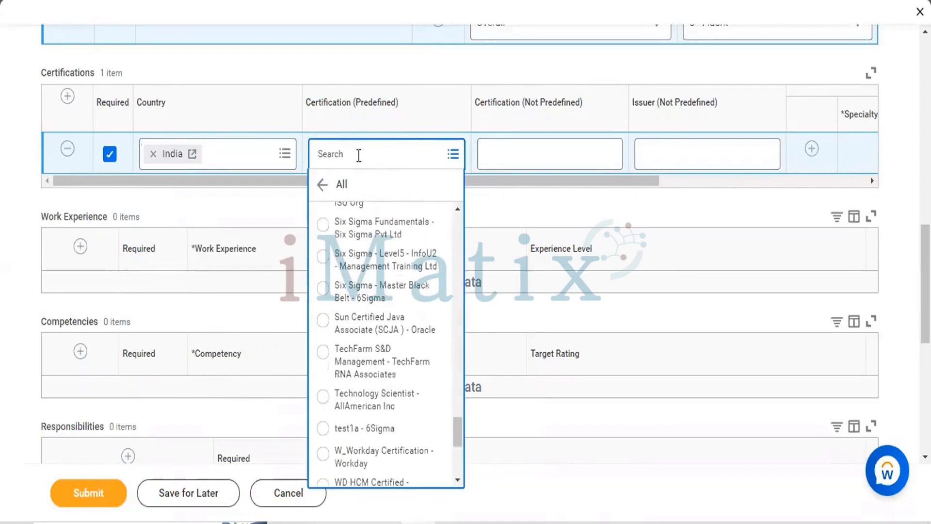
text(work)
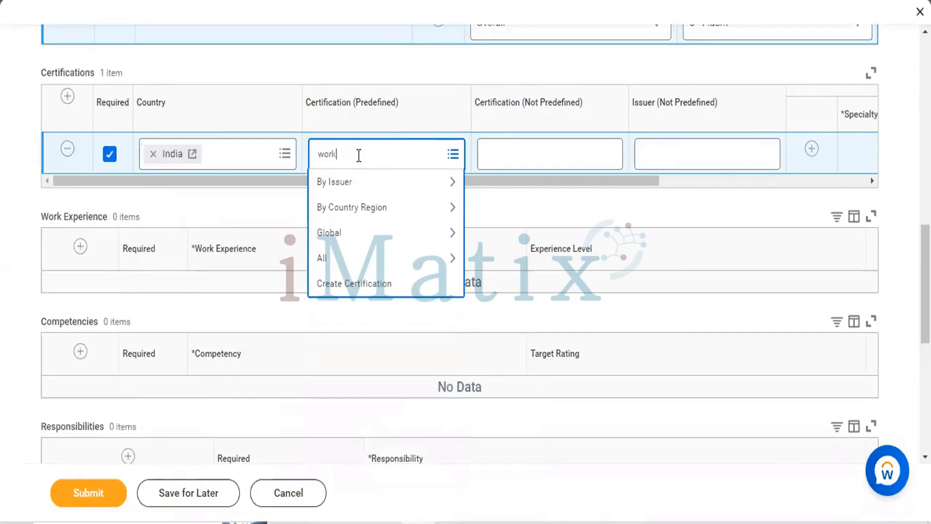
text(day.)
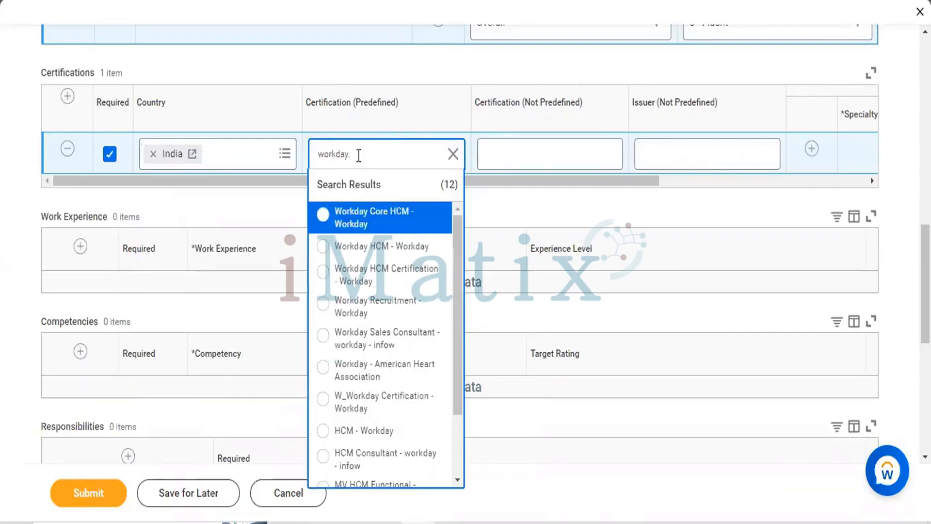
click(323, 214)
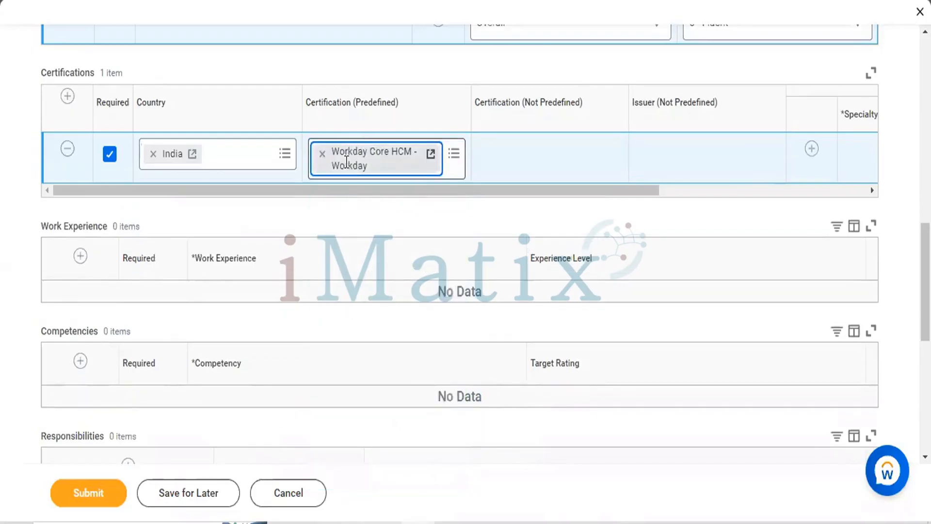
Replace the India entry's predefined certification with Workday HCM Certification - Workday
key(BackSpace)
text(w)
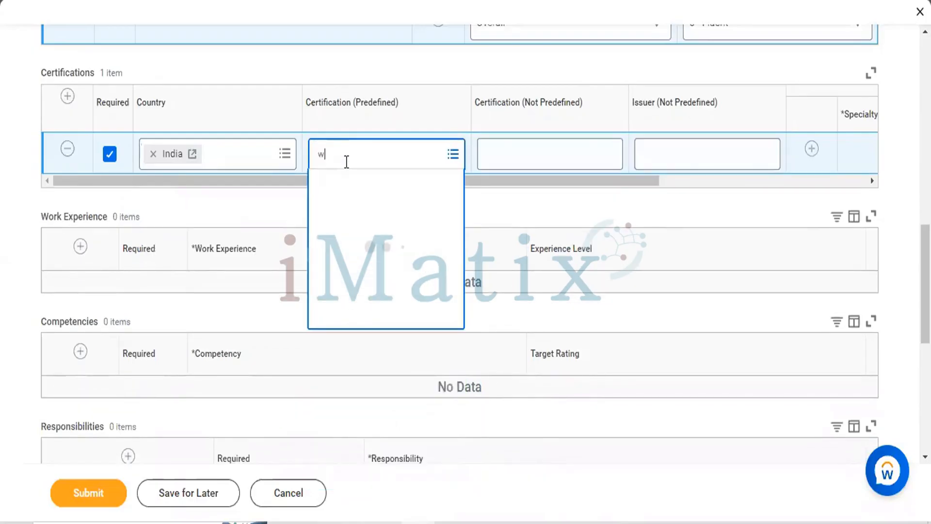
text(orkday)
key(Return)
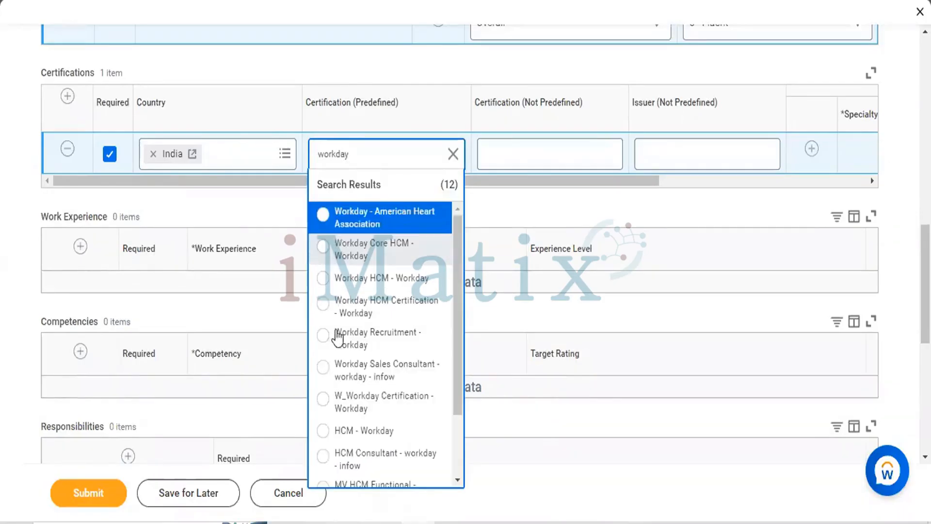
click(323, 306)
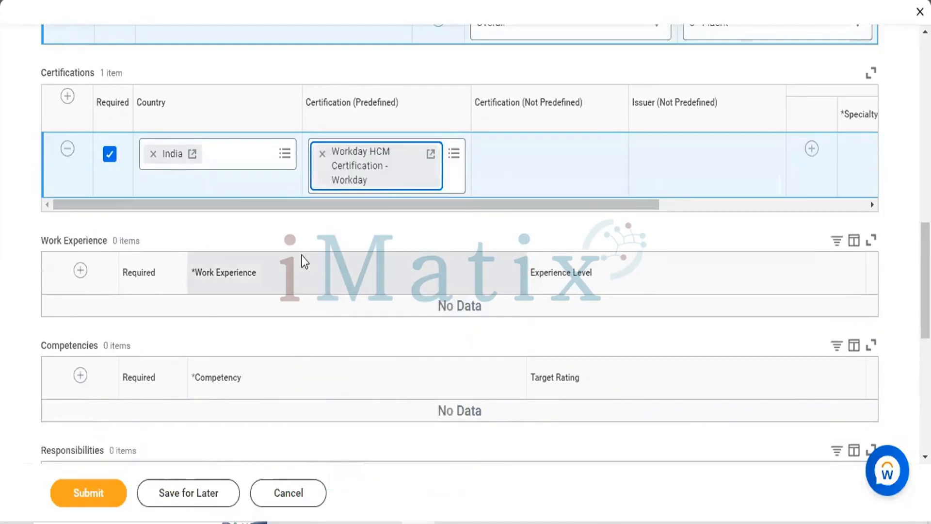
Add a required work experience entry with 2 Years Work Exp and the experience level Sr Level
scroll(305, 260, down, 2)
scroll(76, 141, down, 1)
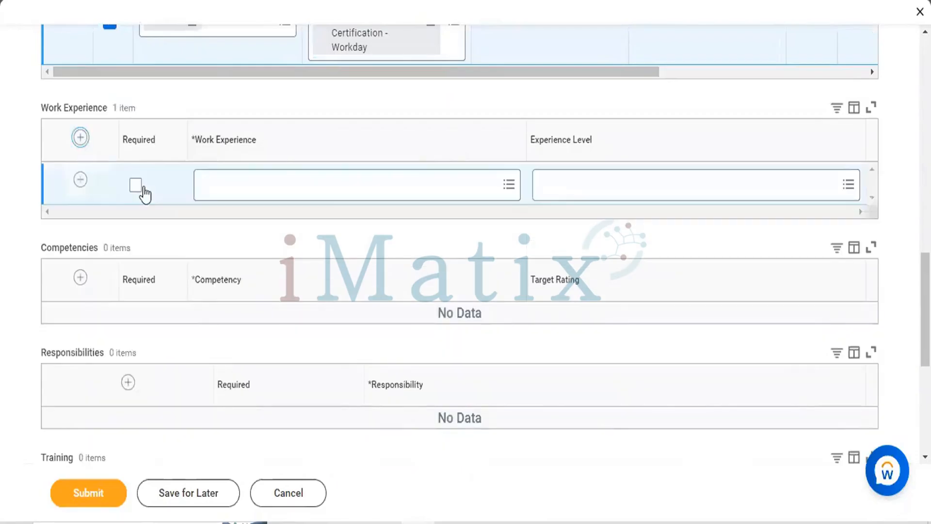
click(136, 185)
click(311, 186)
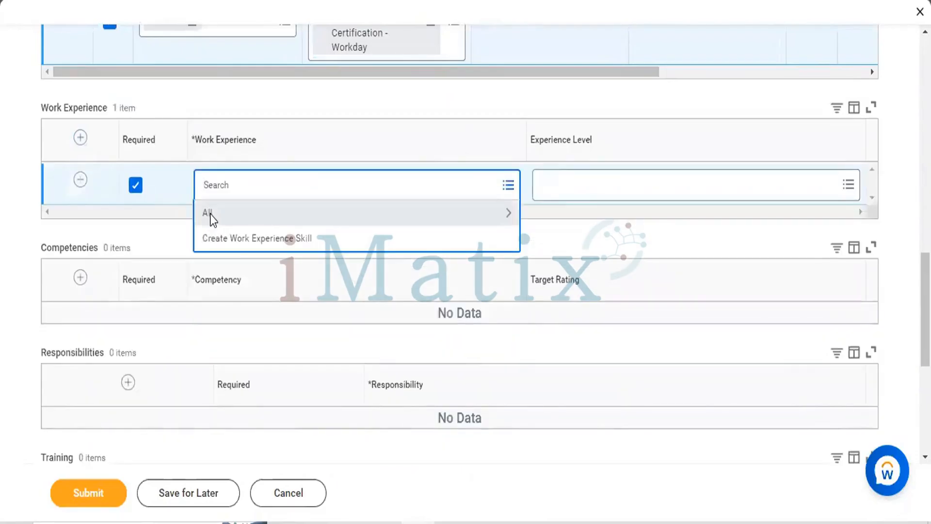
click(210, 214)
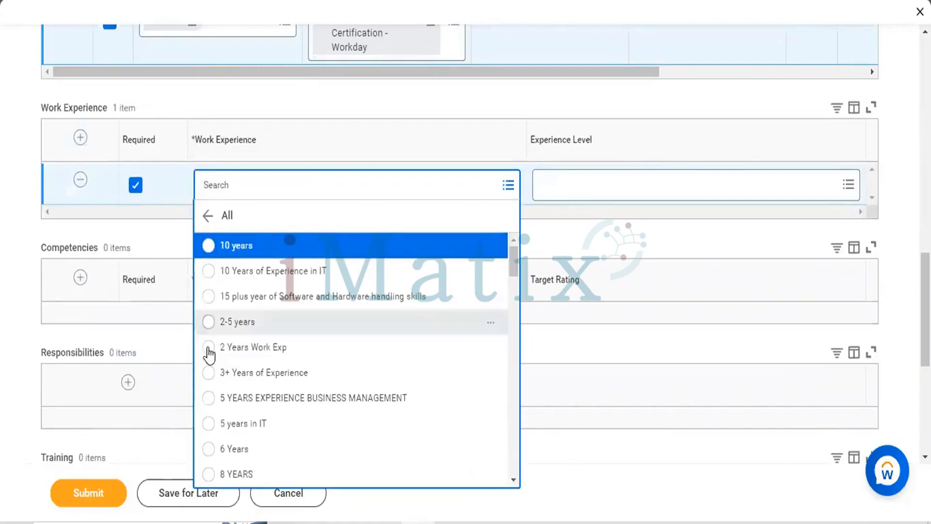
key(Return)
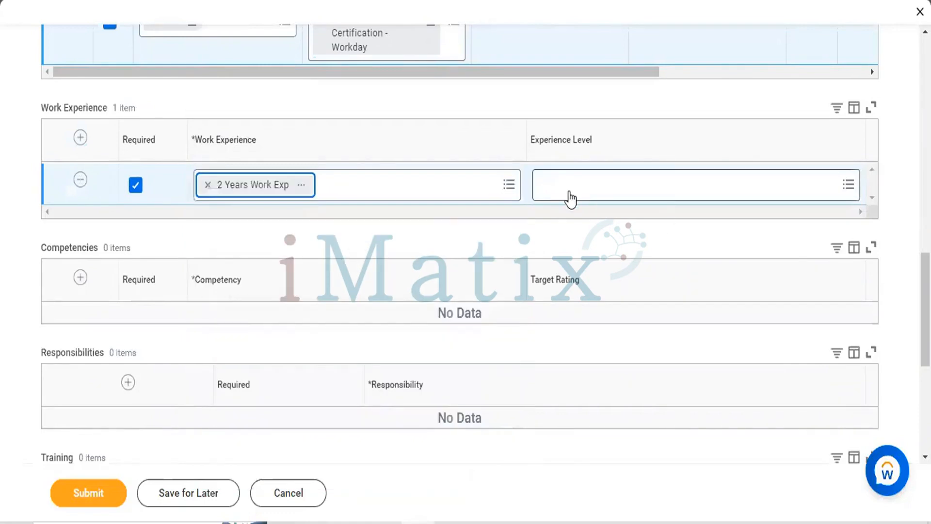
click(571, 190)
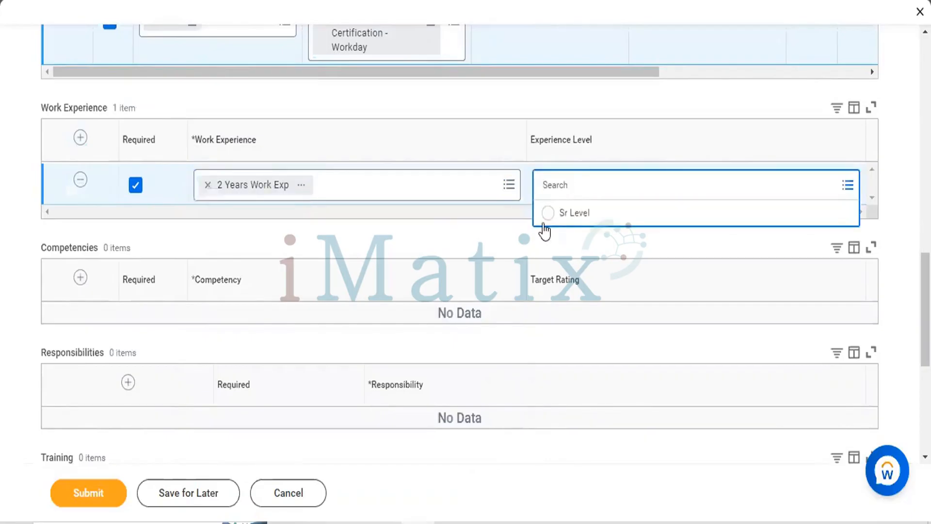
key(Return)
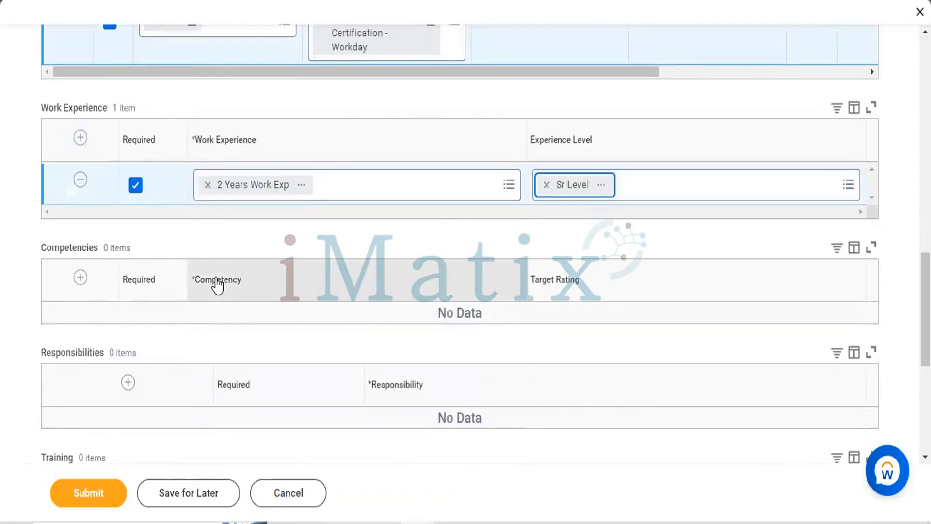
Add a required competency entry to the qualifications and open the competency configuration for it
scroll(218, 287, down, 2)
scroll(80, 153, down, 1)
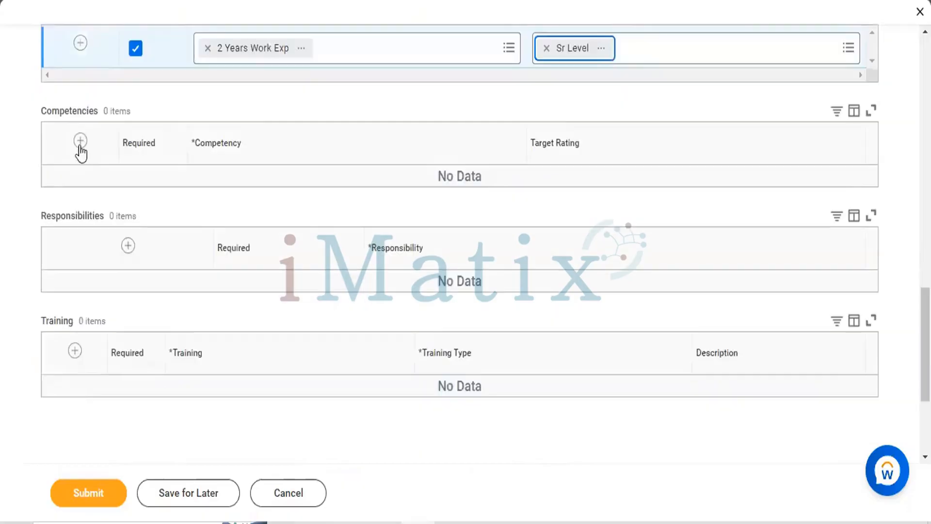
click(80, 148)
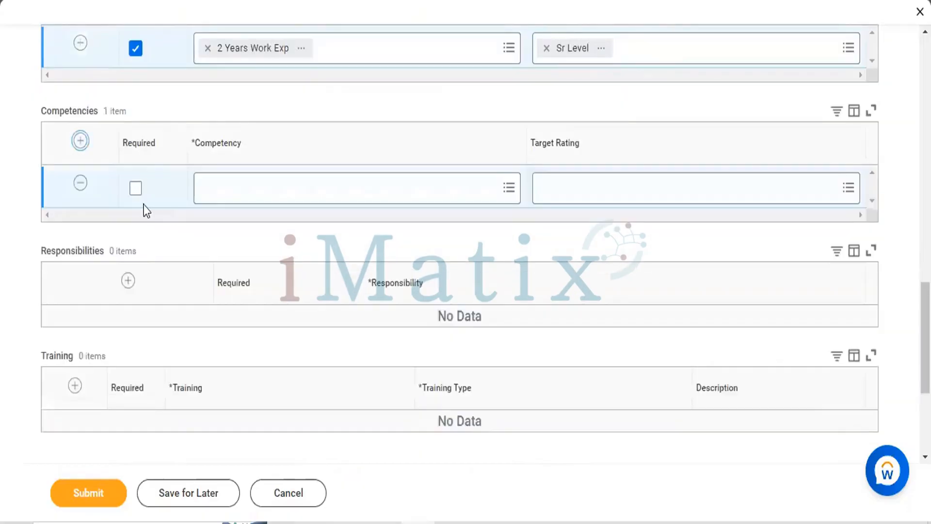
click(135, 188)
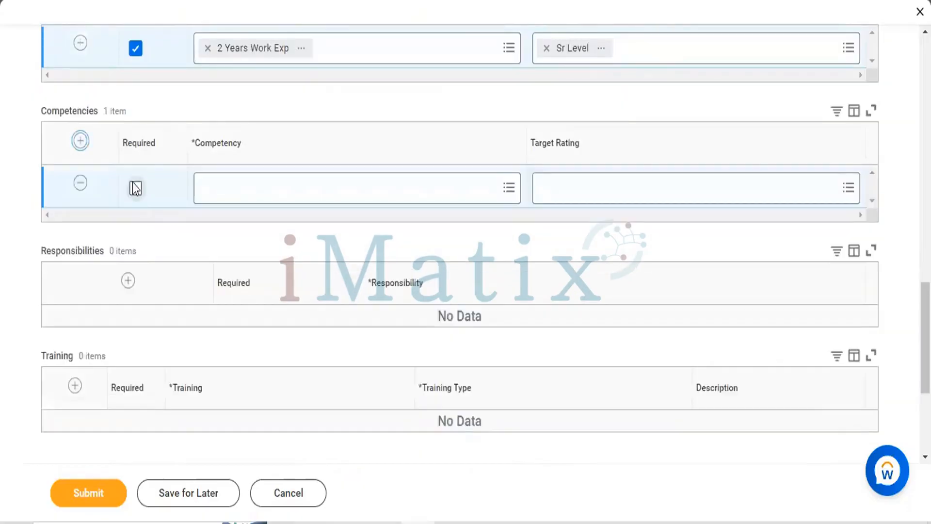
click(491, 195)
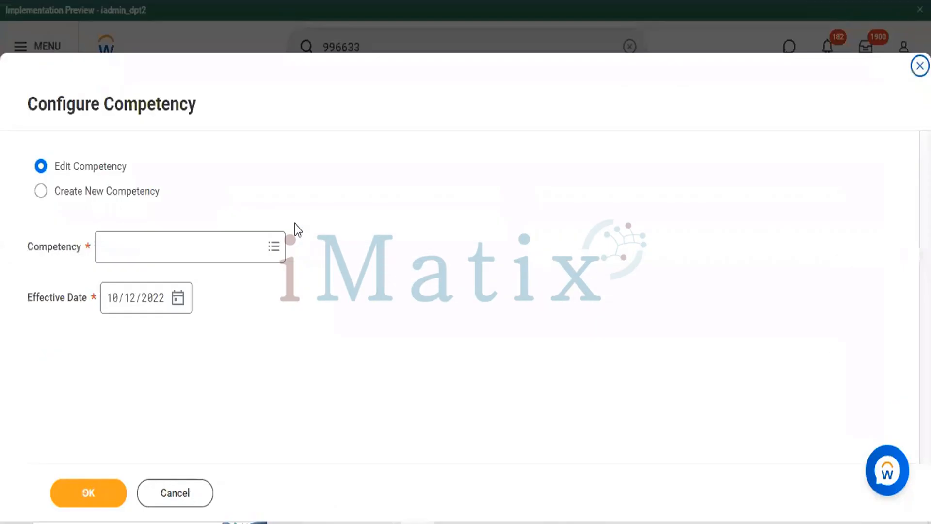
Create a new competency named Workday HCM for the required competency entry
click(40, 191)
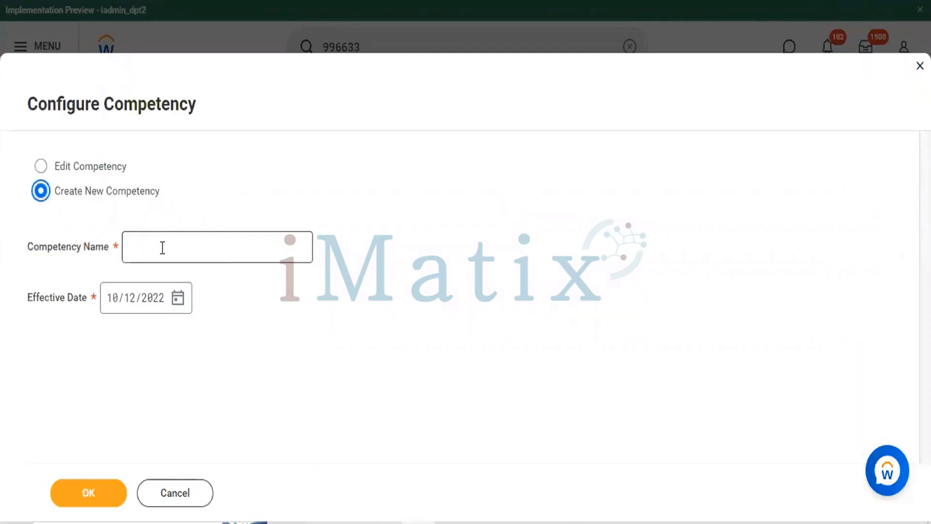
click(273, 240)
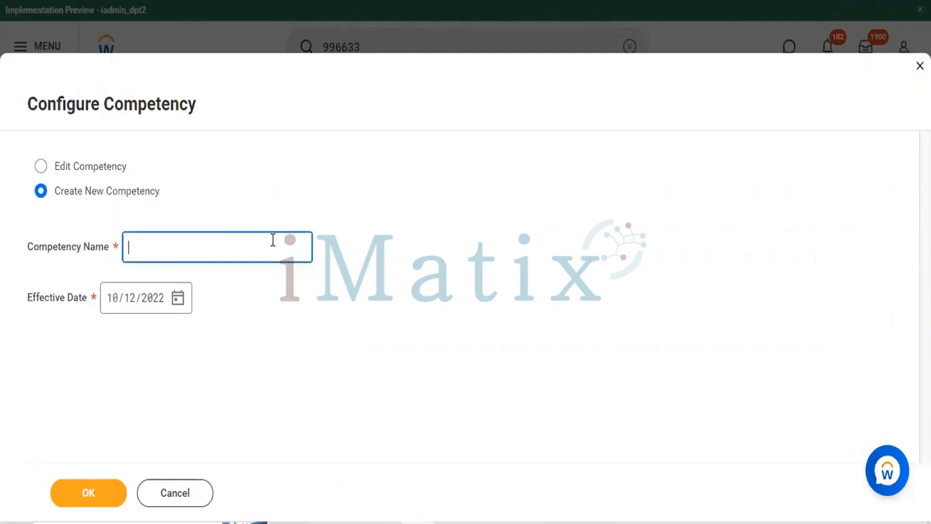
text(W)
text(orj)
key(BackSpace)
key(BackSpace)
key(BackSpace)
key(BackSpace)
text(Worp)
key(BackSpace)
text(kday HCM)
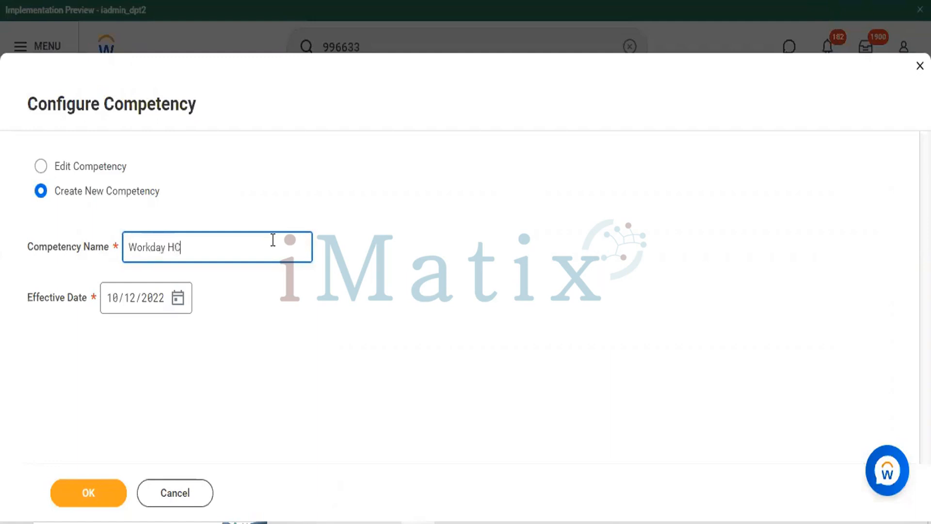
click(117, 302)
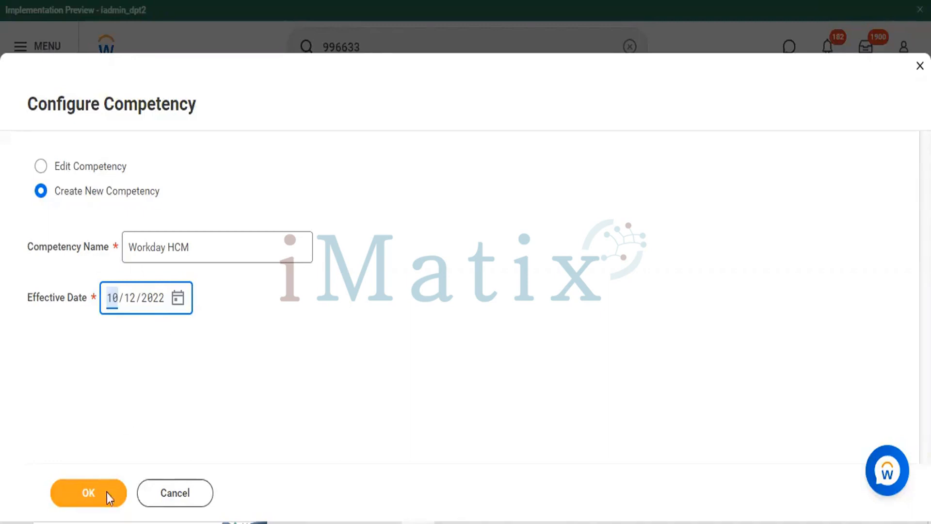
click(79, 492)
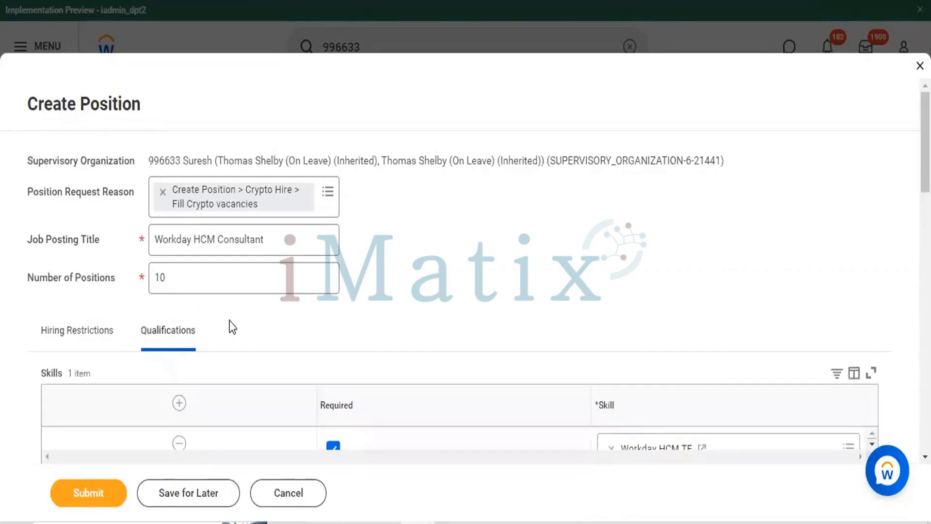
Review the position's qualifications from skills through training, including the competency entry and the comment area
scroll(399, 291, down, 10)
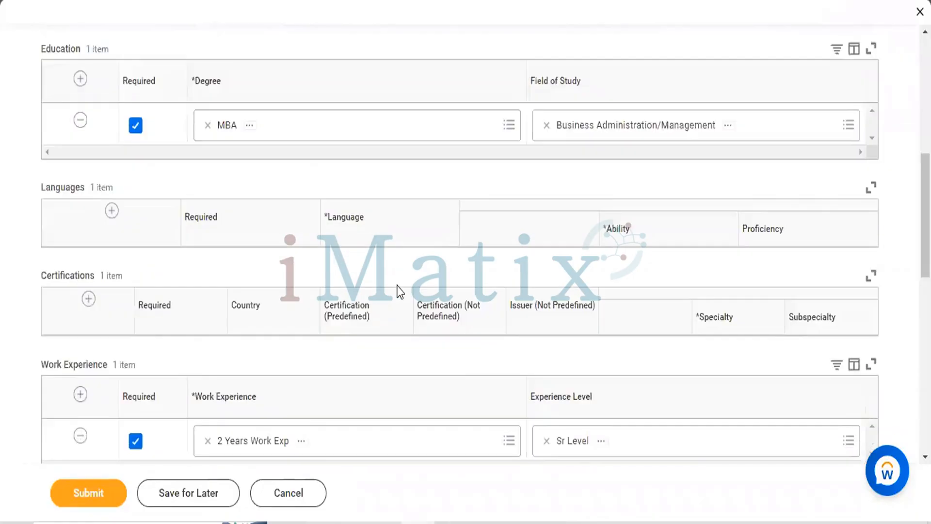
scroll(399, 291, down, 10)
scroll(399, 291, down, 5)
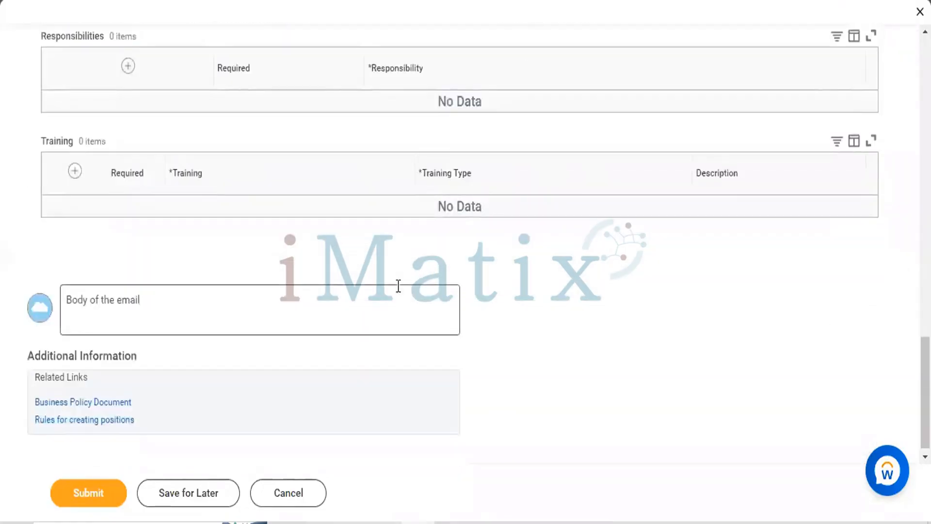
scroll(399, 287, up, 4)
scroll(398, 291, down, 2)
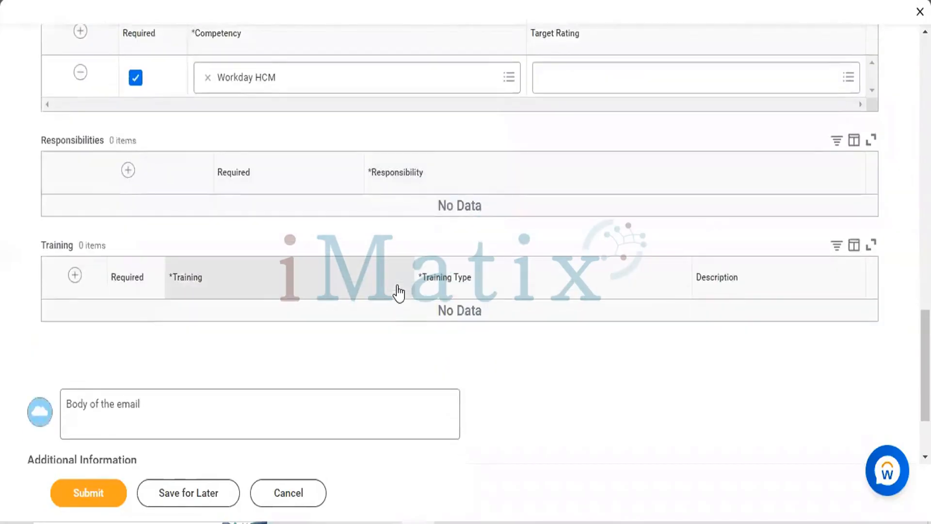
scroll(399, 292, down, 1)
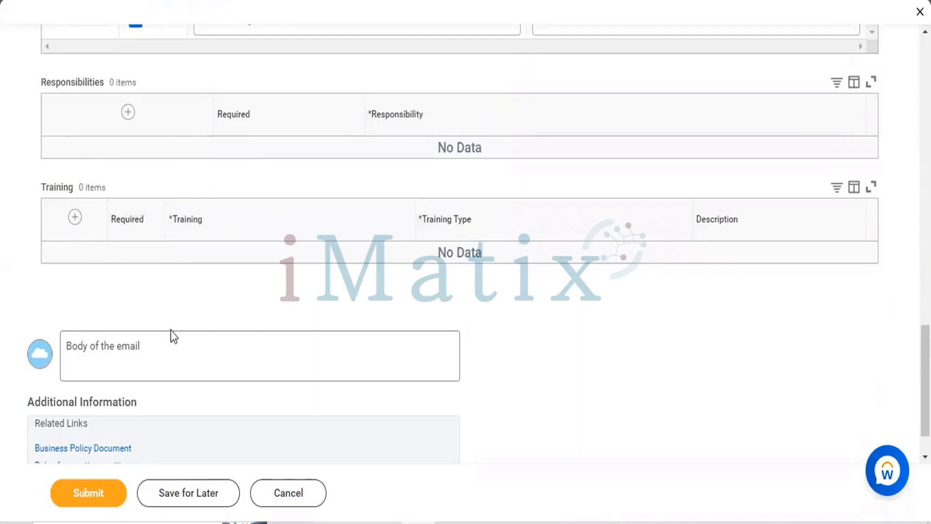
scroll(171, 331, up, 15)
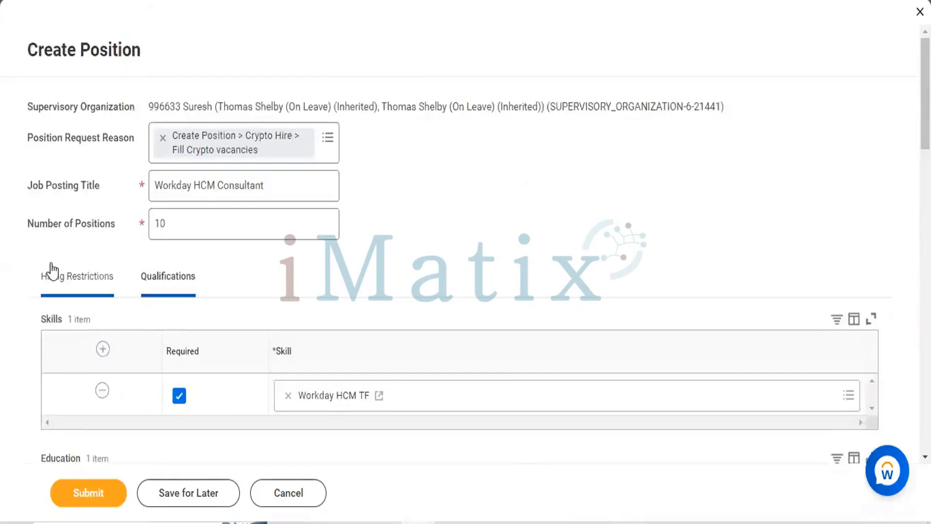
Review the position request reason, job posting title, number of positions and the hiring restrictions including the job description
click(53, 272)
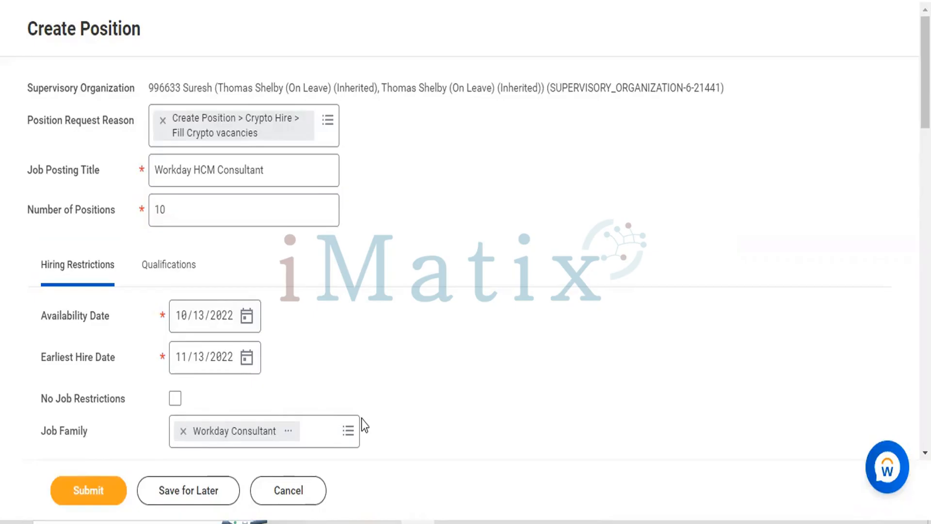
drag(28, 121, 157, 226)
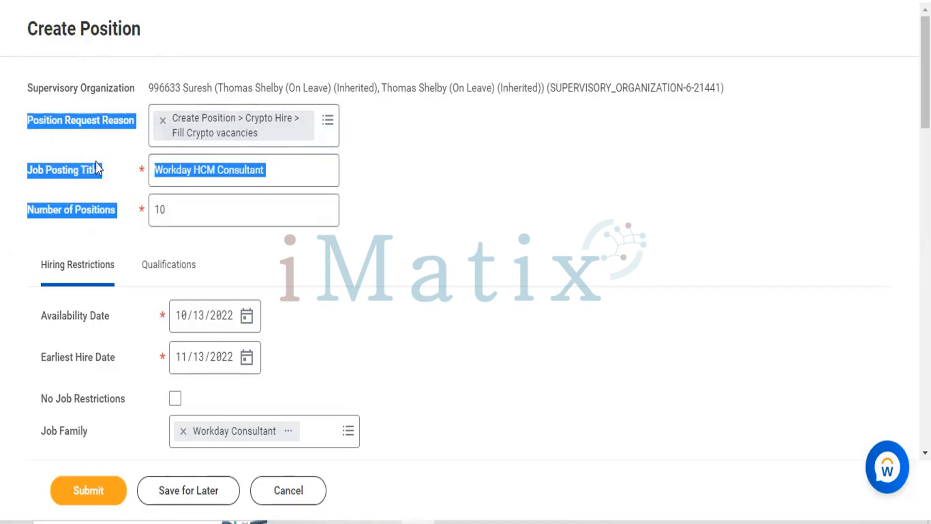
scroll(83, 231, down, 5)
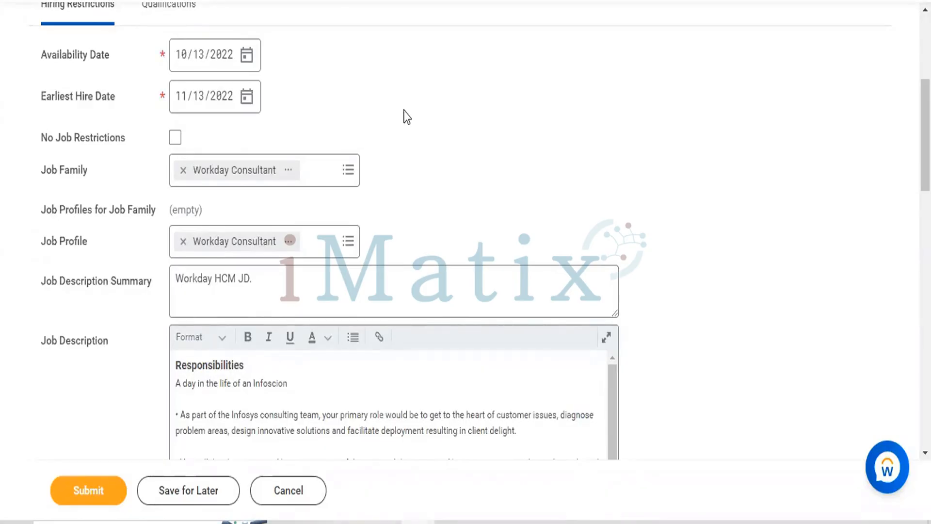
scroll(407, 117, up, 1)
scroll(406, 116, up, 1)
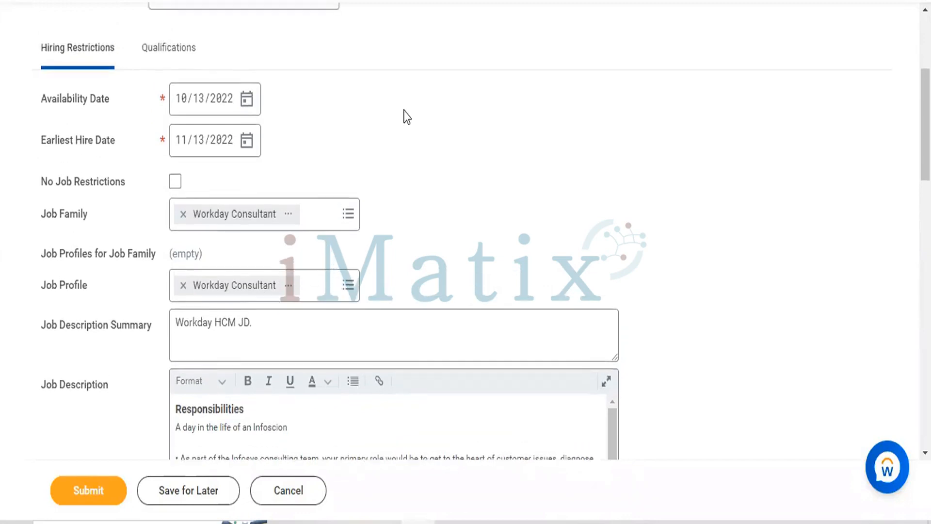
scroll(407, 116, up, 3)
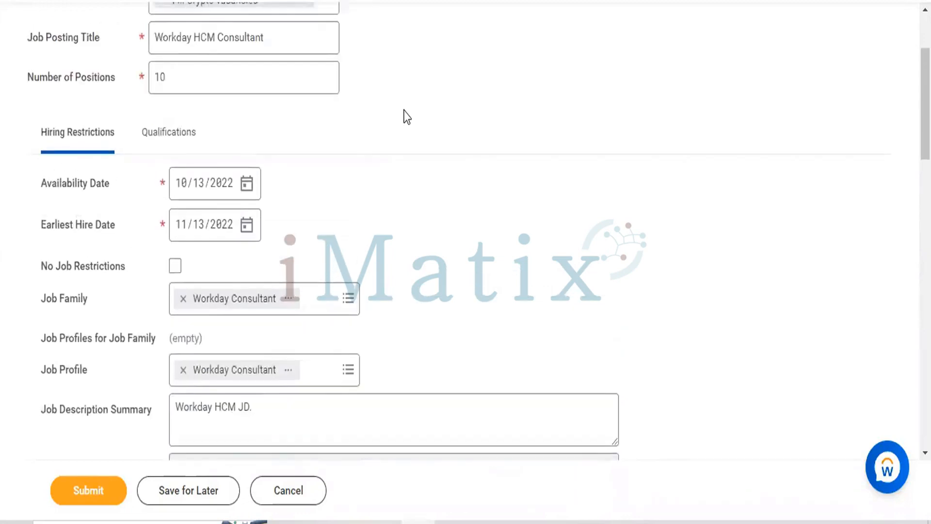
scroll(407, 116, up, 1)
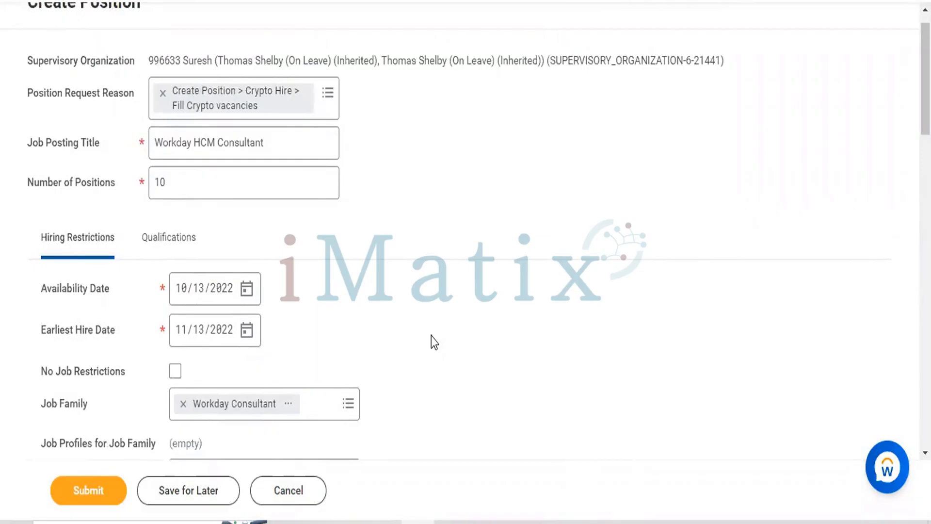
Open a new blank Notepad document
key(super+r)
key(Return)
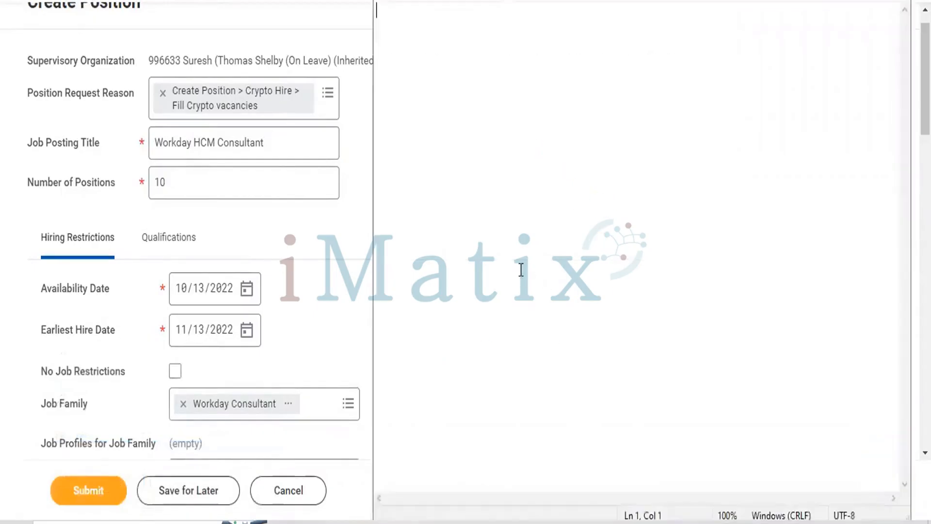
Return to the Create Position form, submit the Workday HCM Consultant position request and open its submission details
click(276, 19)
scroll(299, 241, down, 15)
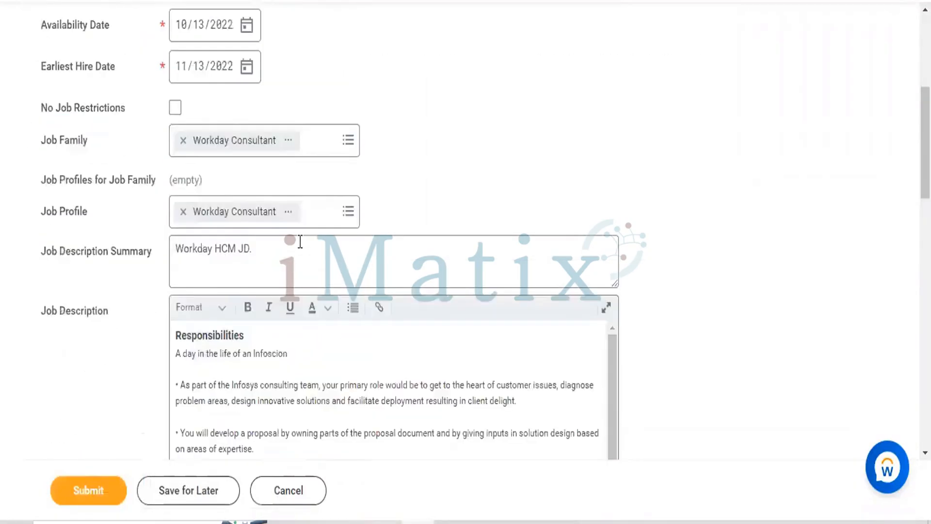
click(103, 491)
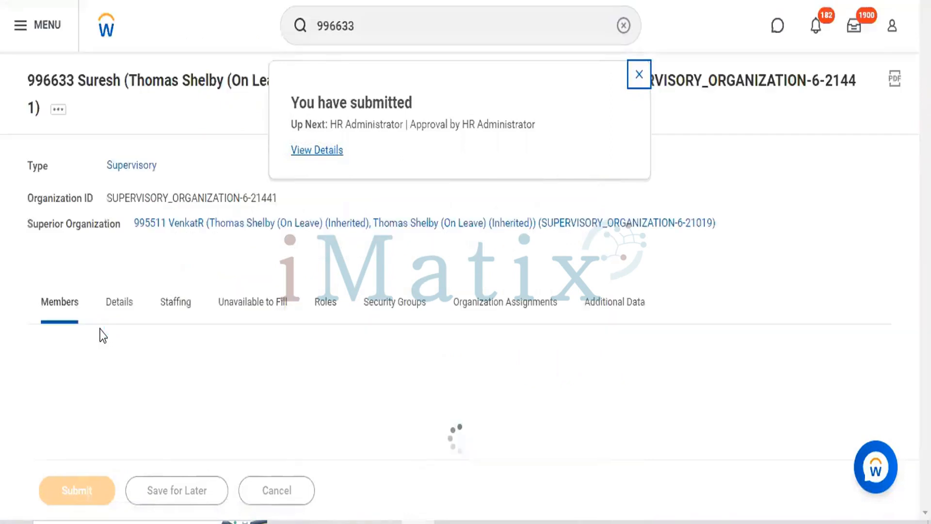
click(306, 151)
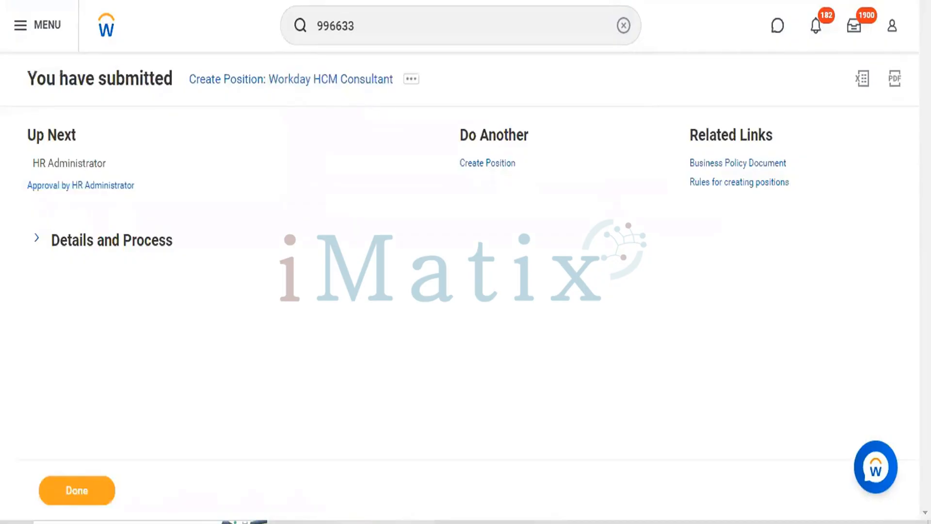
Switch to the blank Notepad document, maximize it and leave five empty lines at the start
click(551, 522)
double_click(534, 54)
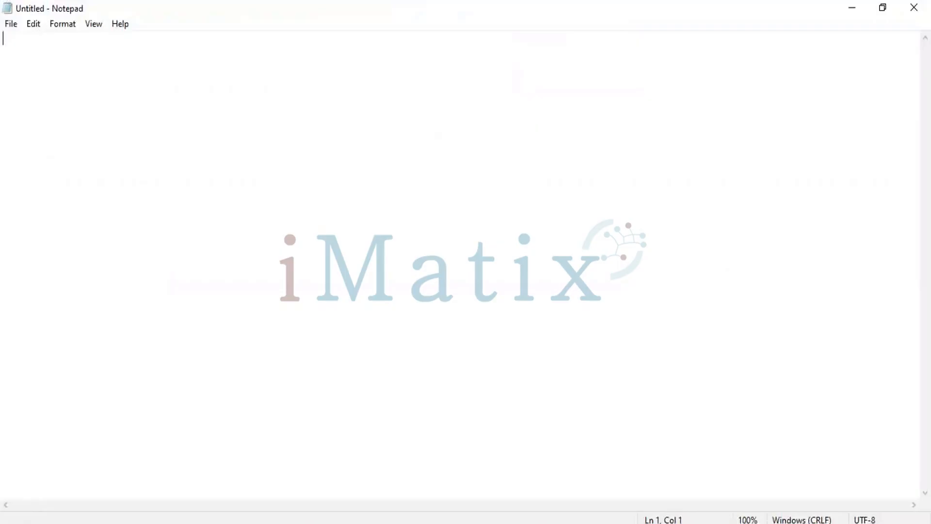
key(Return)
key(Return)
key(Return)
key(Return)
key(Return)
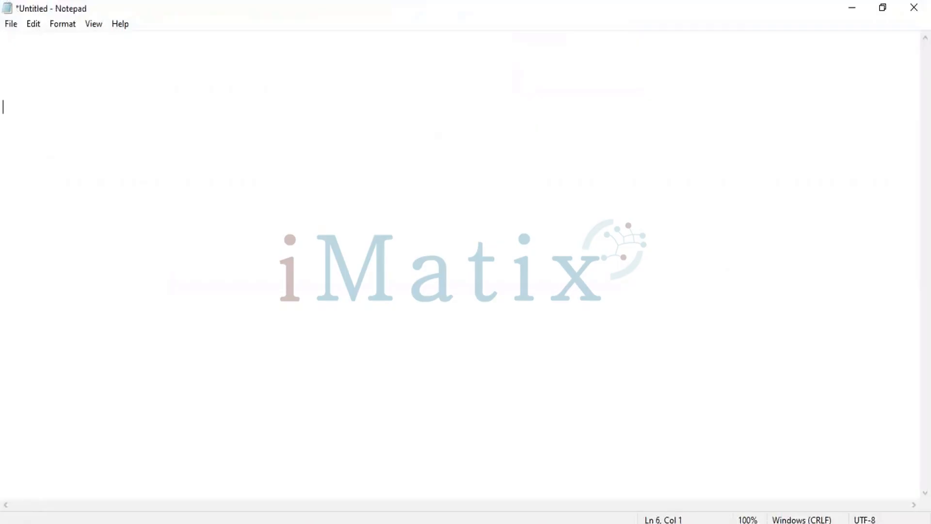
Enter the indented company heading Aravind Pvt Ltd
key(Tab)
text(Aravind P)
key(BackSpace)
text(Pc)
text(t)
key(BackSpace)
key(BackSpace)
key(BackSpace)
text(vt Ltd)
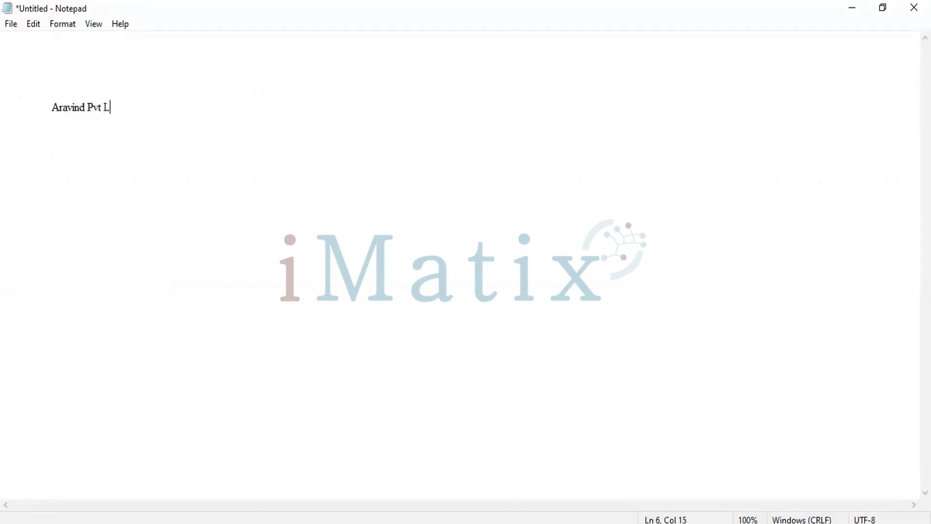
List the levels CEO, VP and GM on separate indented lines below the company heading, with blank lines between them
key(Return)
key(Return)
key(Return)
key(Tab)
text(CEO)
key(Return)
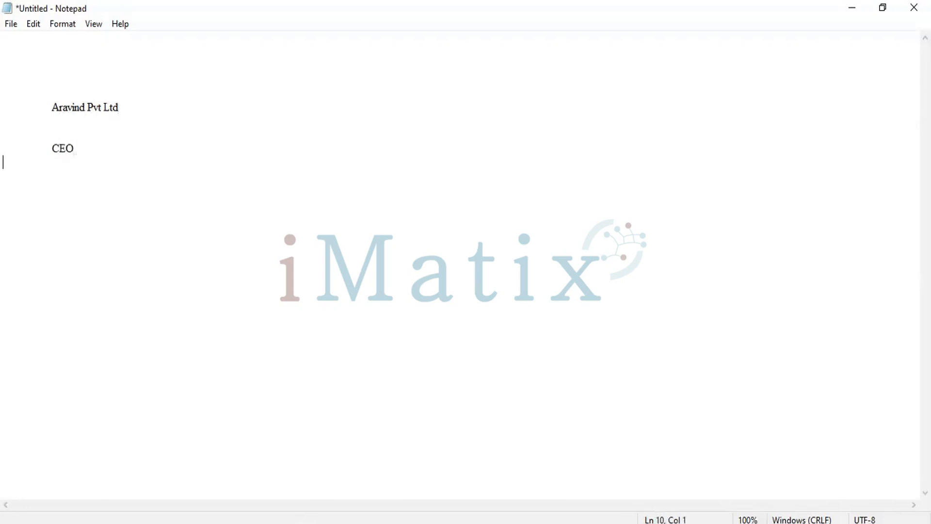
key(Return)
key(Tab)
text(VP)
key(Return)
key(Return)
key(Tab)
text(GM)
Add the levels SUp and Sub as indented, spaced lines below GM
key(Return)
key(Return)
key(Tab)
text(SUp)
key(Return)
key(Return)
key(Tab)
text(Sub)
Add HR Team and Training Team as indented, spaced lines below Sub
key(Return)
key(Return)
key(Tab)
text(HR )
text(tr)
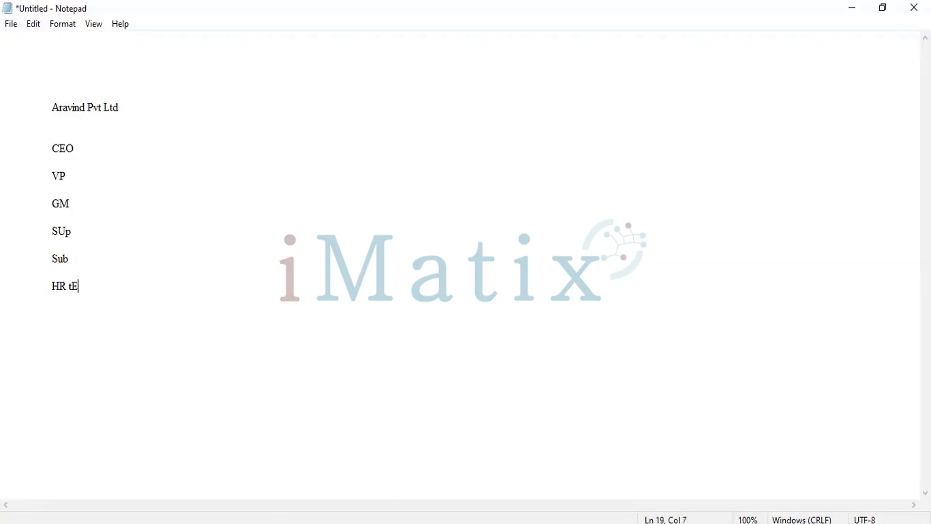
key(BackSpace)
key(BackSpace)
text(Tra)
key(BackSpace)
key(BackSpace)
text(eam)
key(Return)
key(Return)
key(Tab)
text(Training)
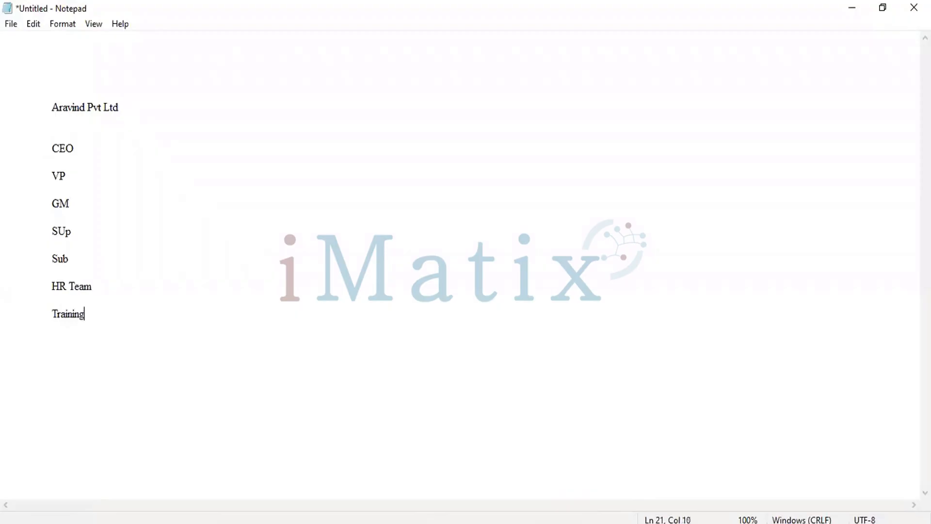
text( TEAM)
key(BackSpace)
key(BackSpace)
key(BackSpace)
text(ea)
key(BackSpace)
key(BackSpace)
text(eam)
Add Ops Team' and Admin Team as indented, spaced lines below Training Team
key(Return)
key(Return)
key(Tab)
text(Ops Team')
key(Return)
key(Return)
key(Tab)
text(Ad)
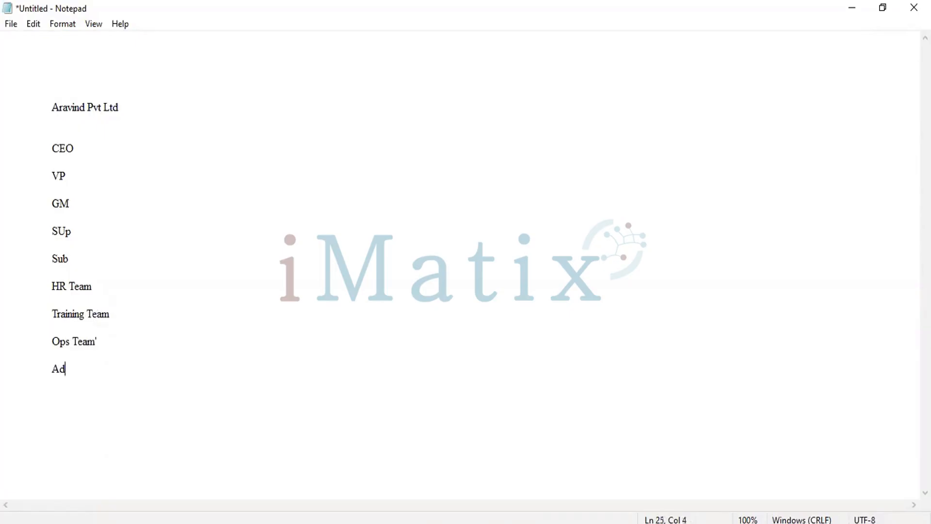
text(min Team)
Add Payroll Team' and Marketing Team as indented, spaced lines below Admin Team
key(Return)
key(Return)
key(Tab)
text(Ops Tea)
text(m')
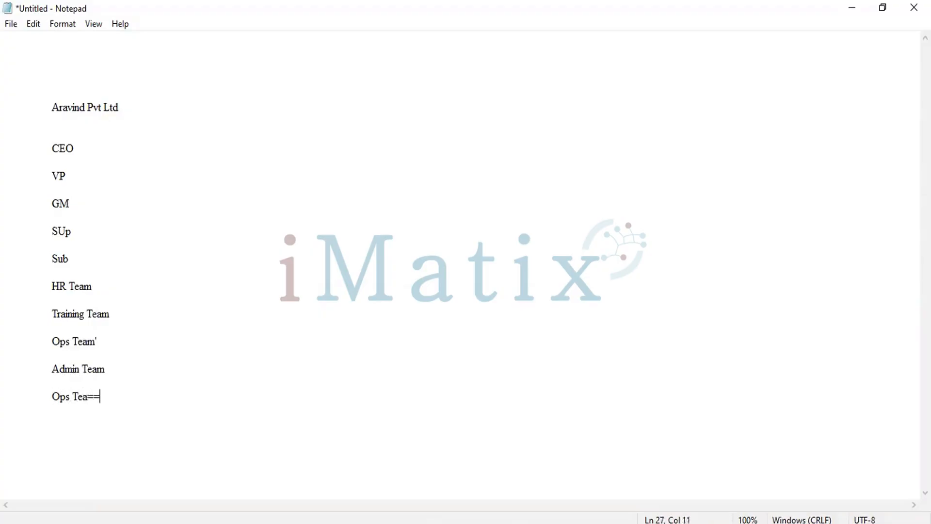
key(BackSpace)
key(BackSpace)
key(BackSpace)
key(BackSpace)
key(BackSpace)
key(BackSpace)
key(BackSpace)
key(BackSpace)
key(BackSpace)
text(Payroll Team')
key(Return)
key(Return)
key(Tab)
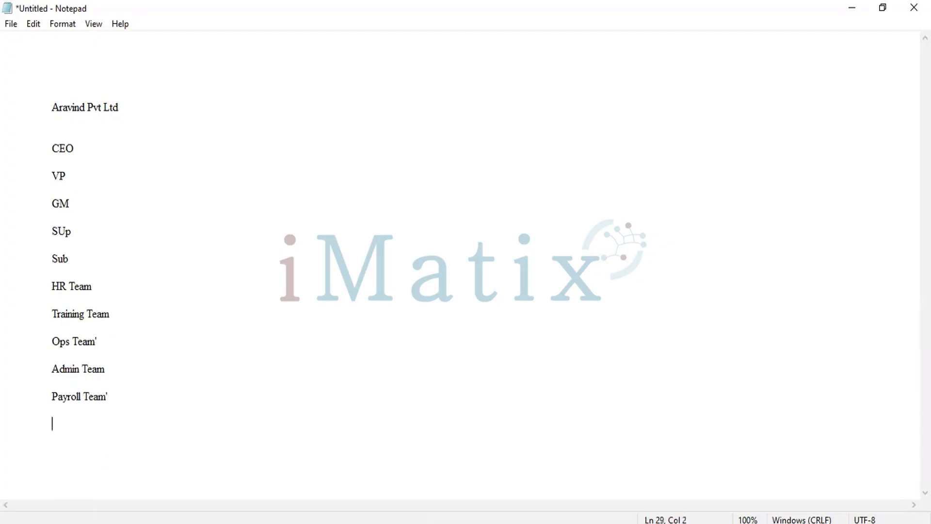
text(Marketing Team)
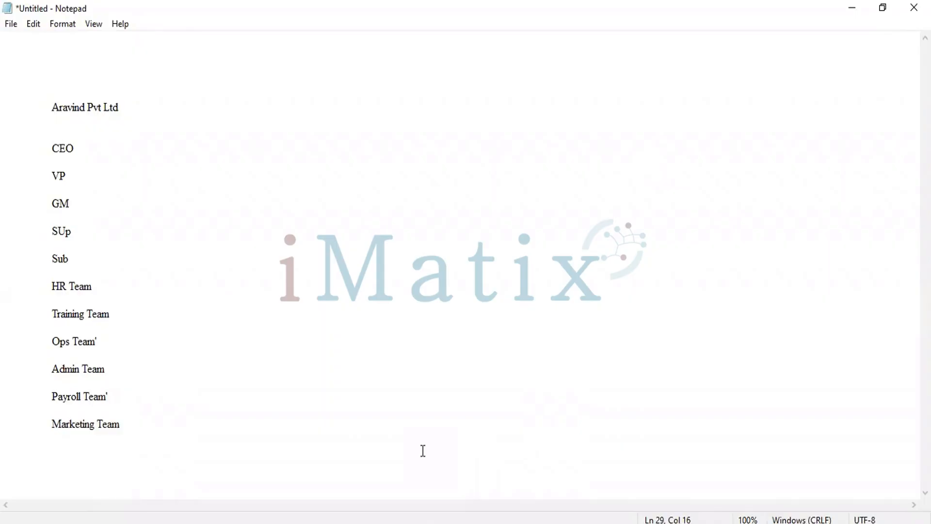
Switch to the course PDF, highlight the topic "What are Positions?" and return to the CEO line in Notepad
key(alt+Tab)
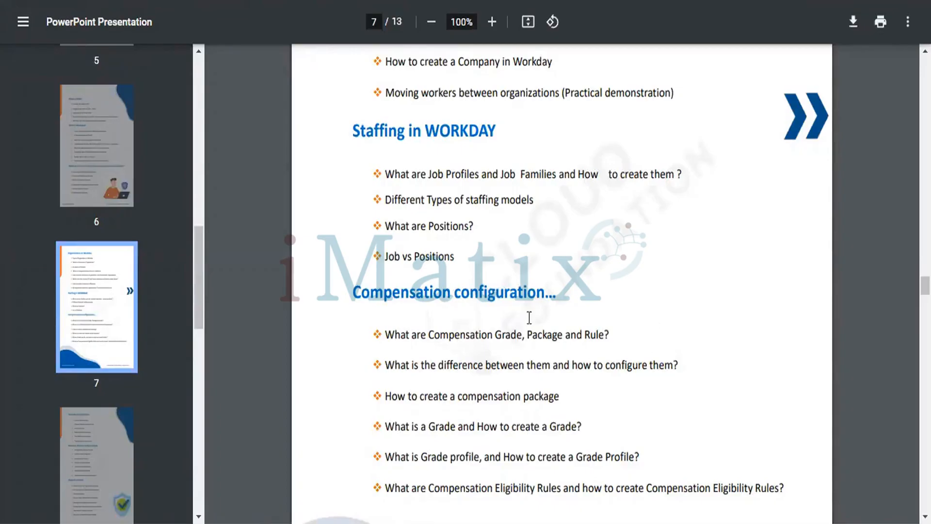
drag(388, 227, 476, 226)
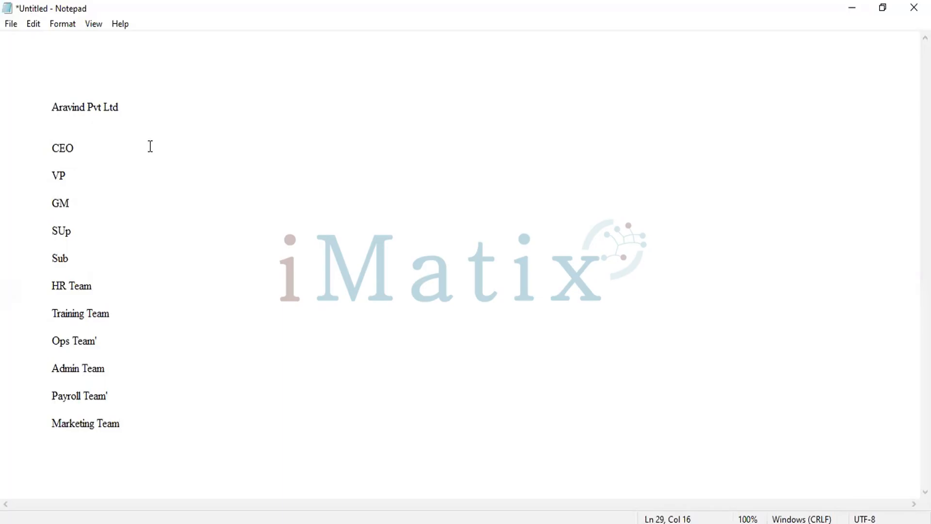
click(92, 146)
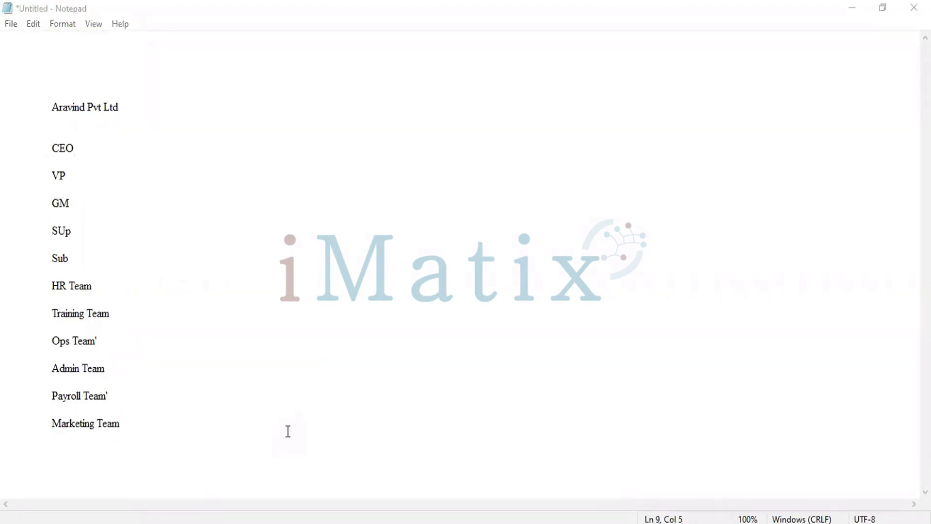
Add a colon after HR Team and start its role list with Manager + Am
click(127, 285)
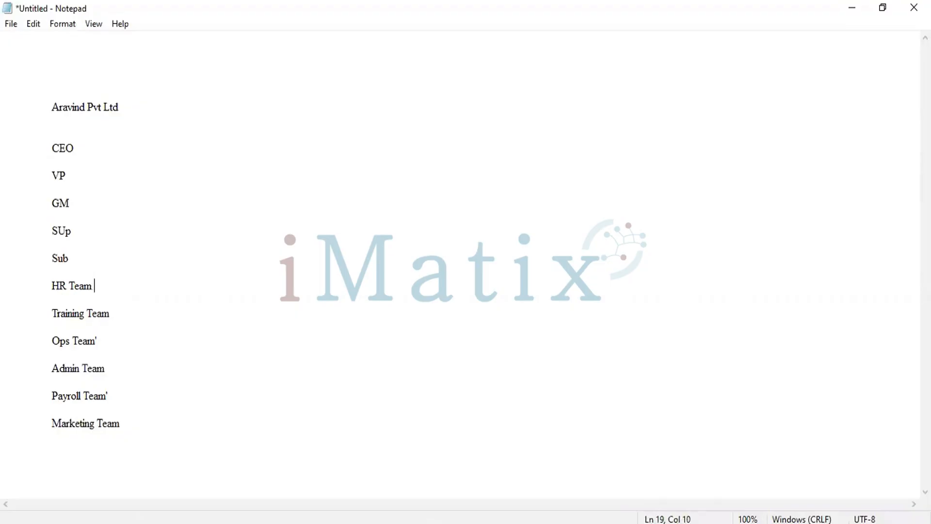
text(: )
text(   Mangat)
key(BackSpace)
key(BackSpace)
key(BackSpace)
text(ager + AS)
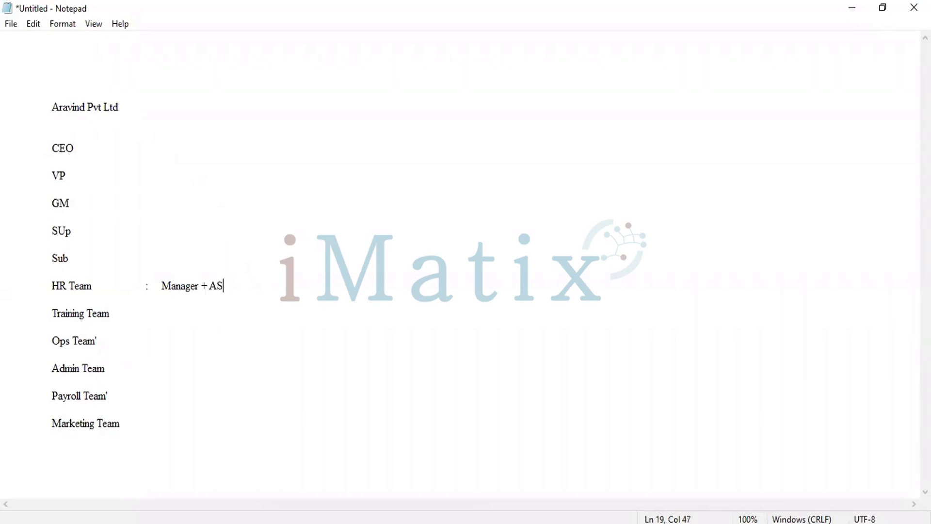
key(BackSpace)
text(m + TL + S)
Extend the HR Team role list with Sr.Tl and Sr.Hr, separated by plus signs
key(BackSpace)
key(BackSpace)
key(BackSpace)
key(BackSpace)
key(BackSpace)
key(BackSpace)
text(Sr)
text(.)
text(TL )
text(+ AS)
key(BackSpace)
key(BackSpace)
text(SR)
key(BackSpace)
text(r.)
text(Hr + )
text(S)
Complete the HR Team role list with L1 + L2 + L3
key(BackSpace)
text(L1 + L2 + )
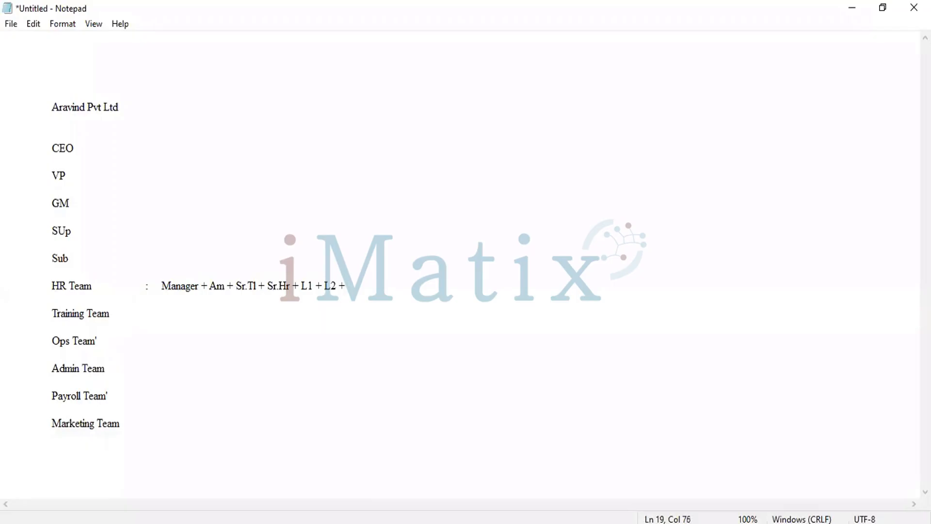
text(L3)
Highlight the HR Team's role list from Manager to L3 for review
drag(162, 285, 376, 290)
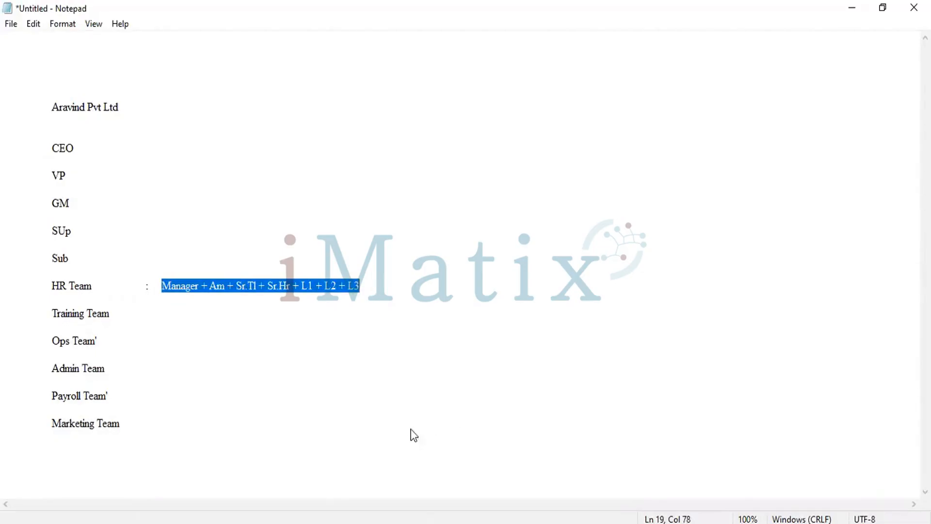
key(alt+Tab)
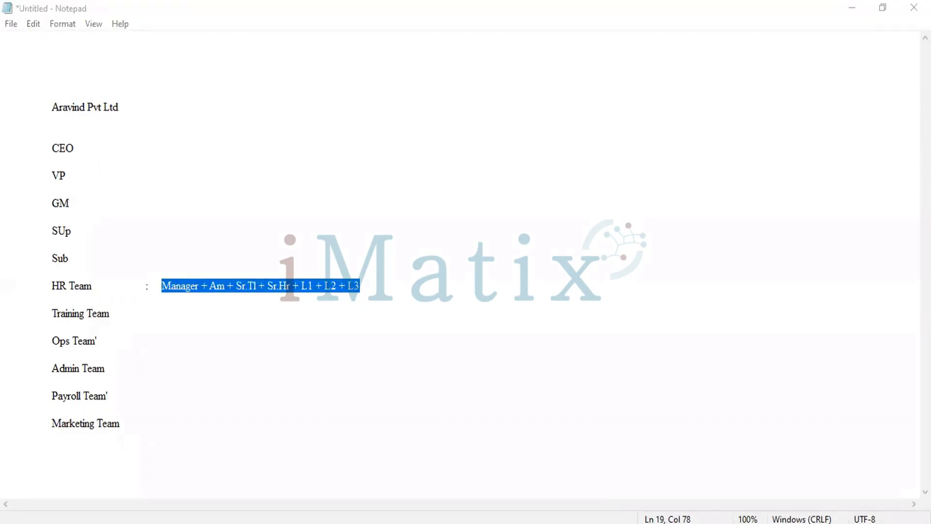
click(192, 282)
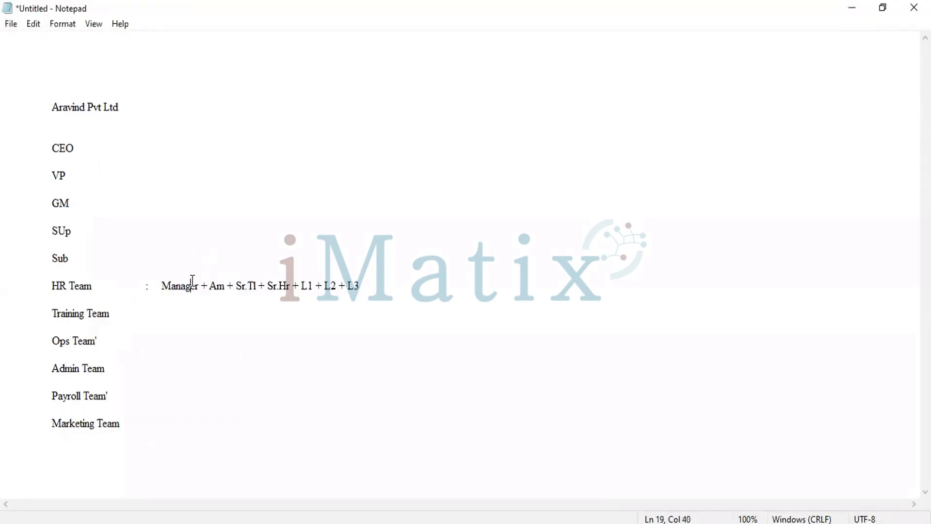
drag(162, 286, 376, 276)
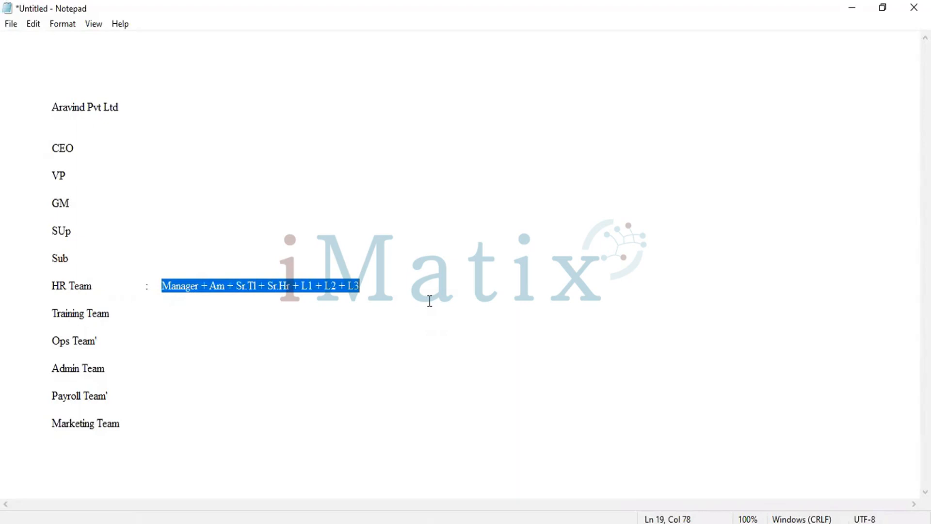
Enter the Training Team roles after a colon: Training Manager + AM Training Manager + Lead Trainer + Sr.Trainer + Trainer + Aux Trainer
click(200, 307)
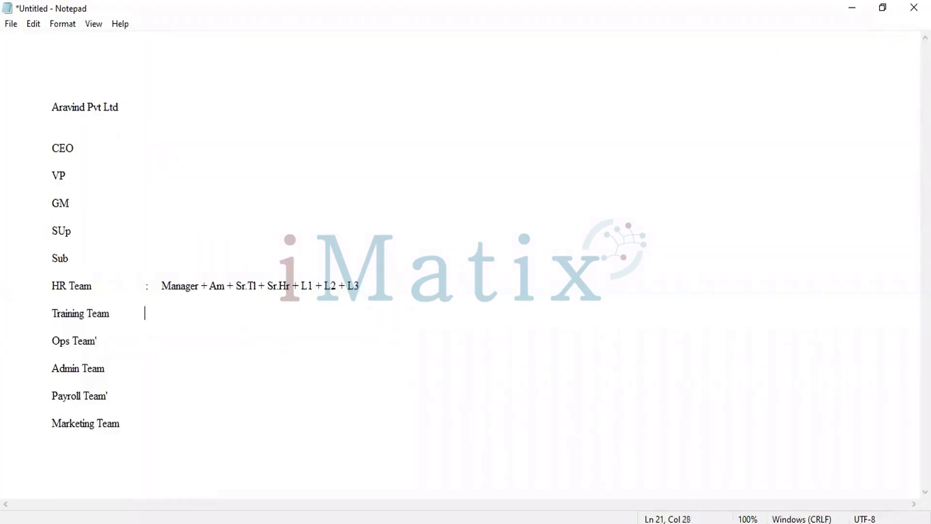
text(:  )
text(   ()
key(BackSpace)
text(Training)
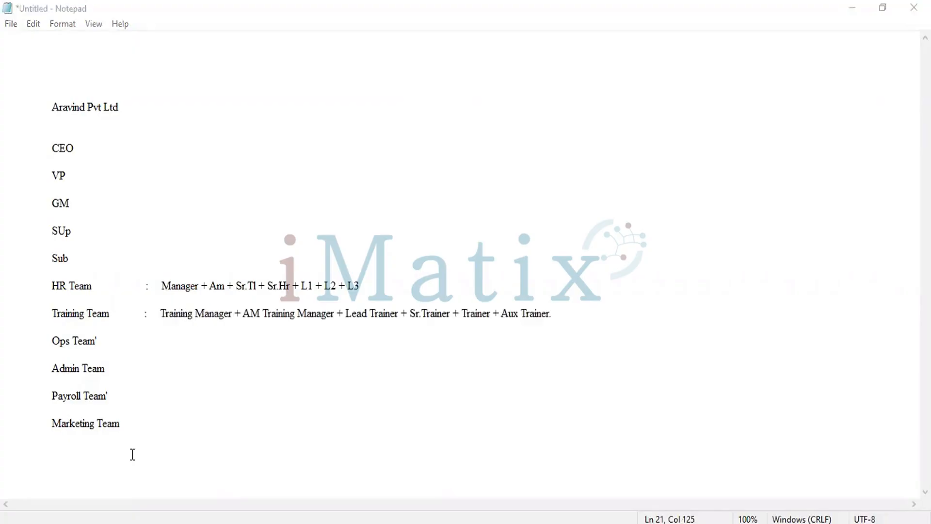
Highlight the Training Team's role list from Training Manager to Aux Trainer for review
drag(428, 400, 318, 317)
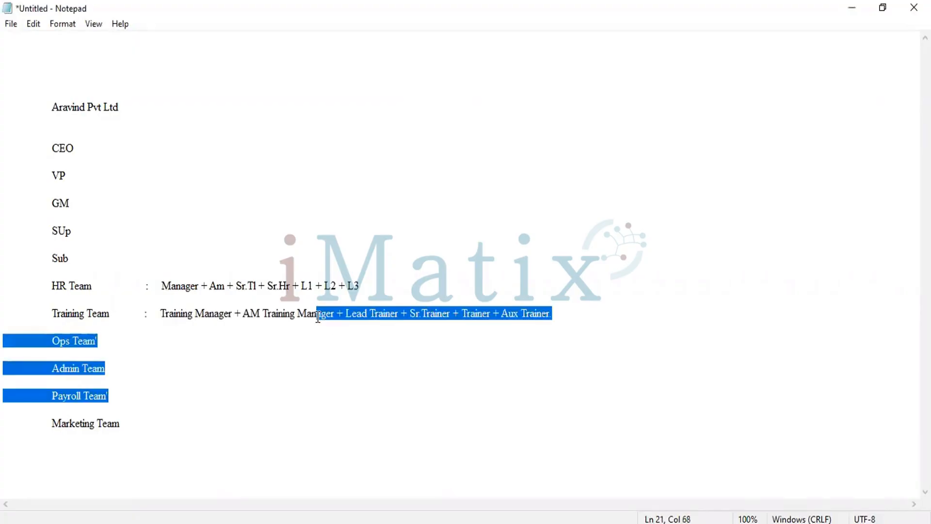
click(372, 355)
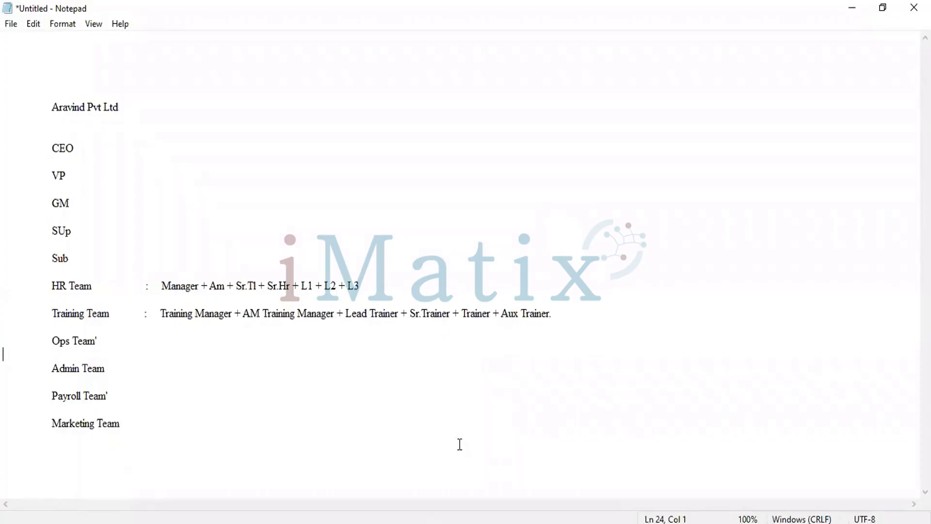
key(alt+Tab)
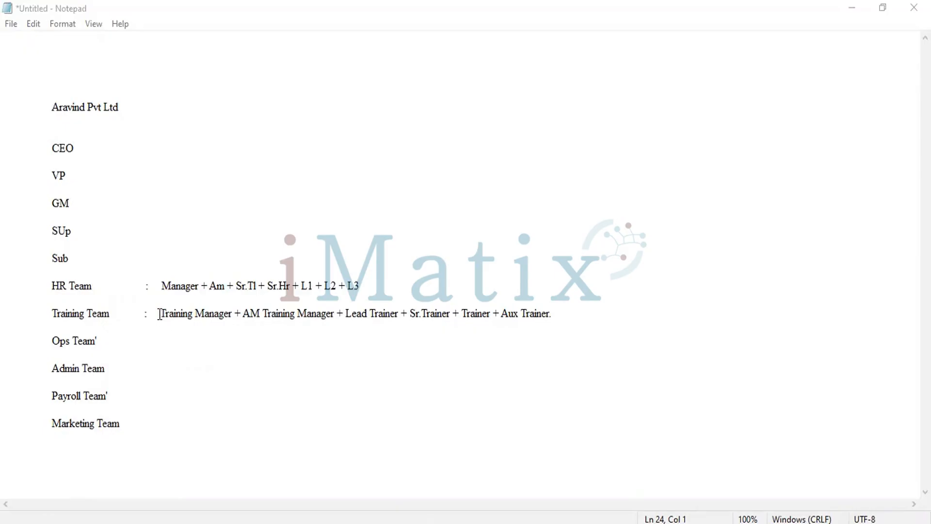
drag(161, 315, 585, 314)
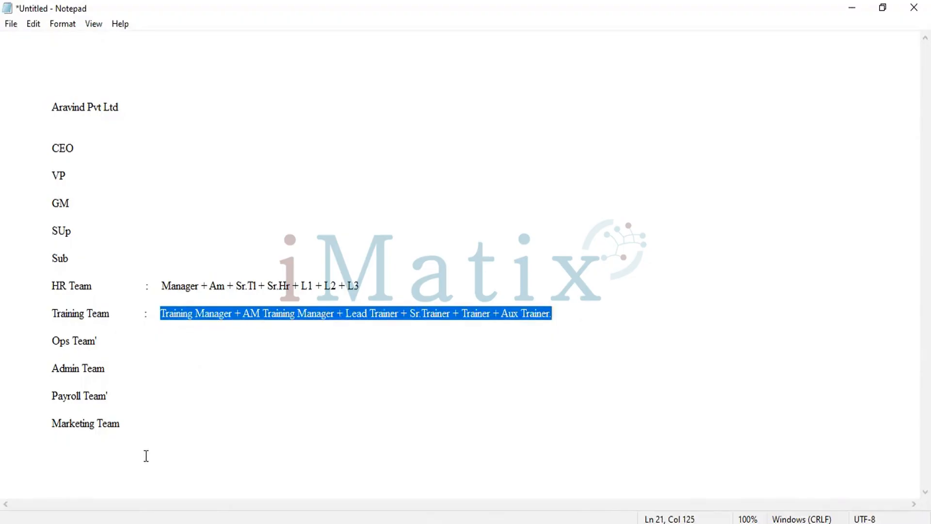
key(alt+Tab)
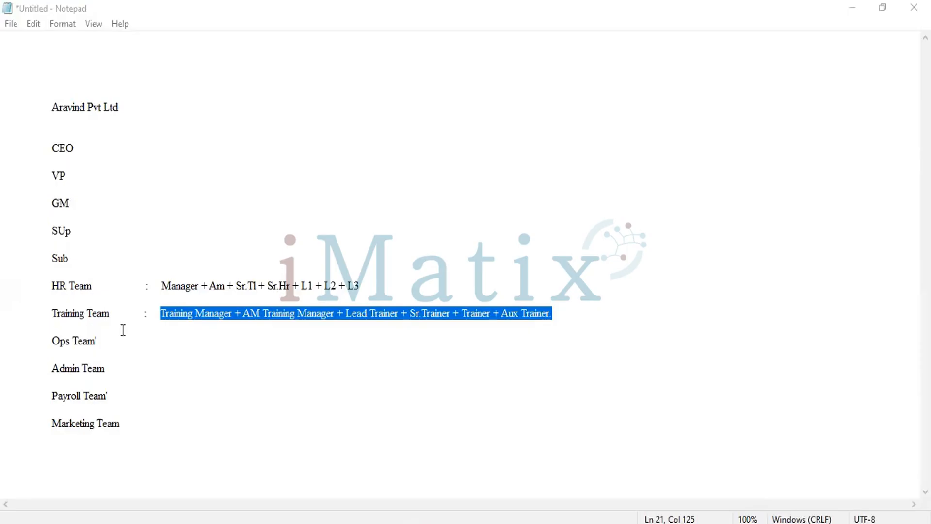
click(147, 358)
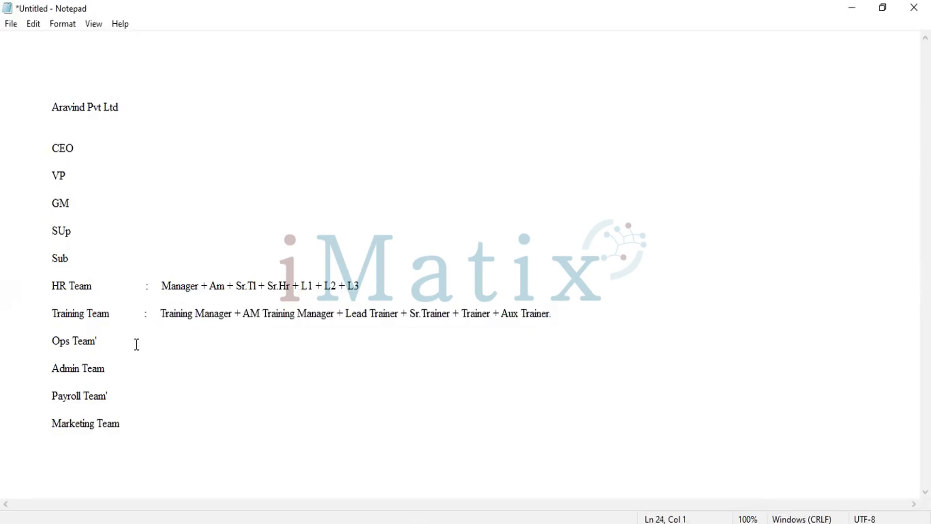
Start the Ops Team role list after a colon with Manager + AM +
click(99, 341)
text(:      )
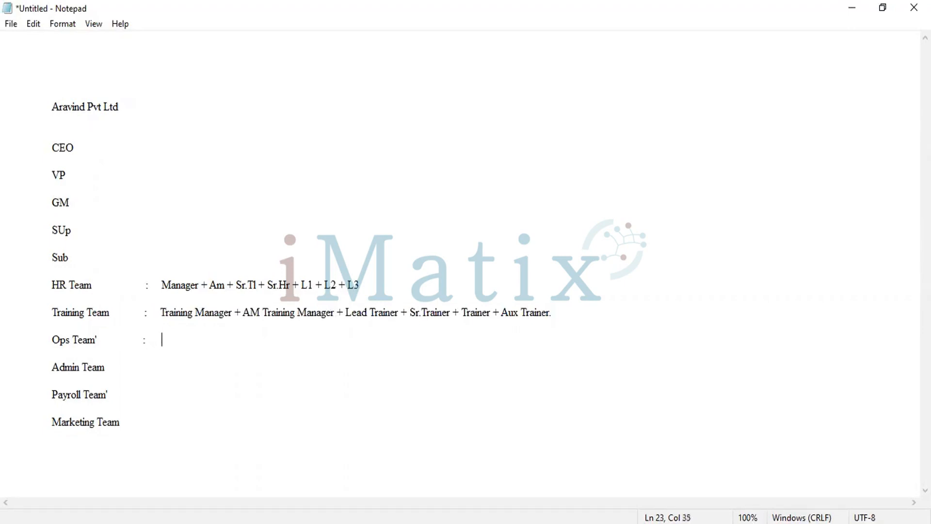
text(Manager)
key(BackSpace)
text(r + AM + )
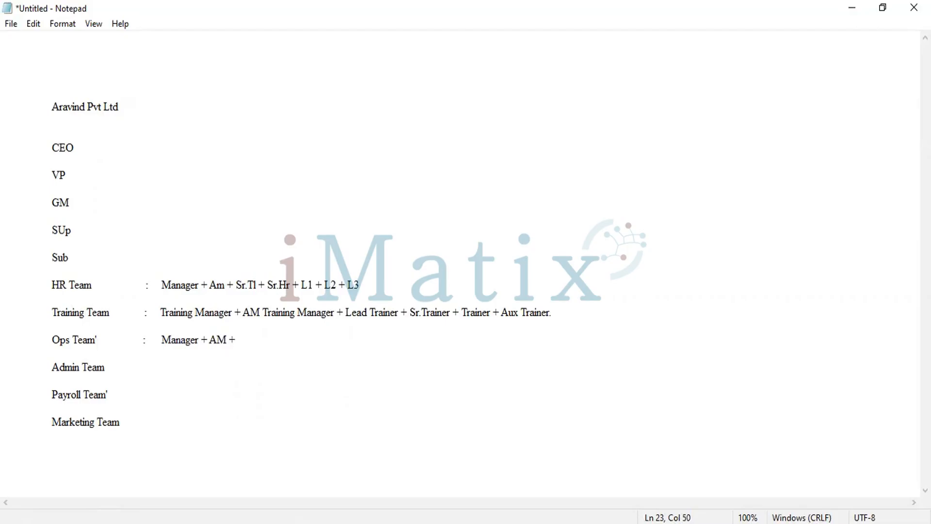
text(SME)
Continue the Ops Team role list with TL's + SME + 10 Java Developer +
key(BackSpace)
key(BackSpace)
key(BackSpace)
key(BackSpace)
key(BackSpace)
text(TL's + A)
key(BackSpace)
text(SME + 10 Java Deve)
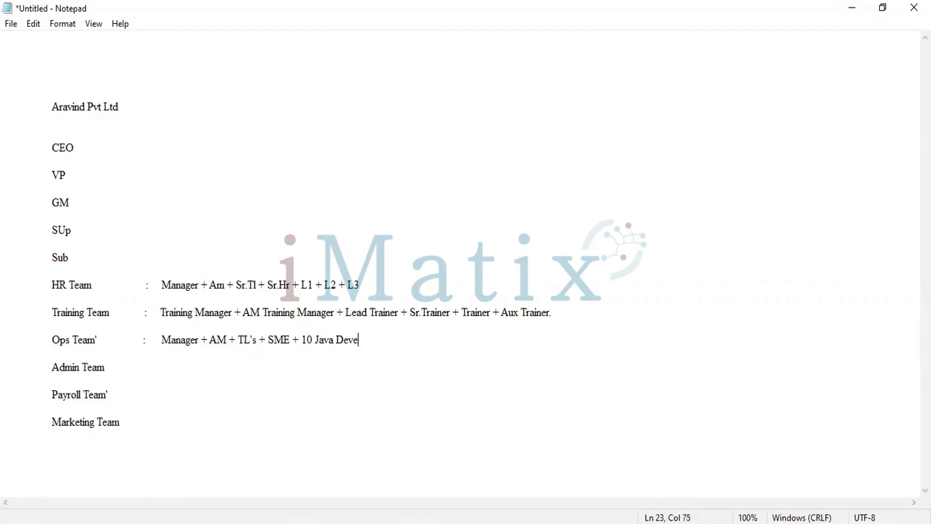
text(loper +)
Extend the Ops Team list after Java Developer with L1+L3+ & .netdeveloper L1+ L2+ L3. Testing Team 5 Members + Quality Team 5 Memers
key(alt+Tab)
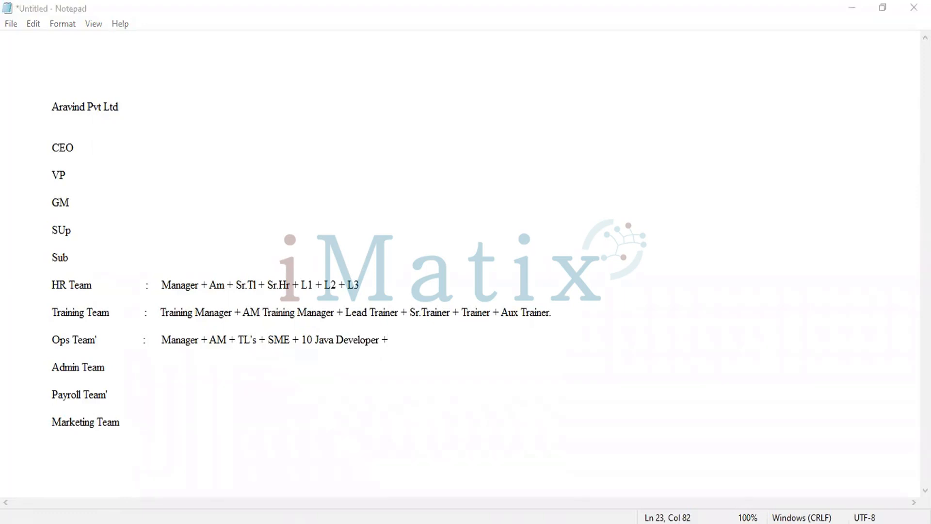
click(382, 340)
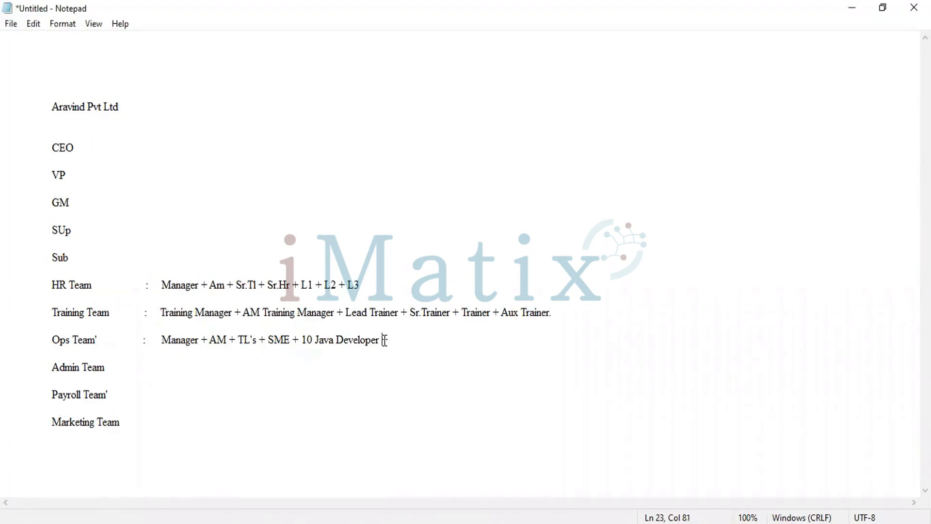
text(L1+L3)
key(BackSpace)
key(BackSpace)
text(L3)
key(Left)
key(Left)
key(Left)
key(Left)
key(BackSpace)
text(L)
click(460, 337)
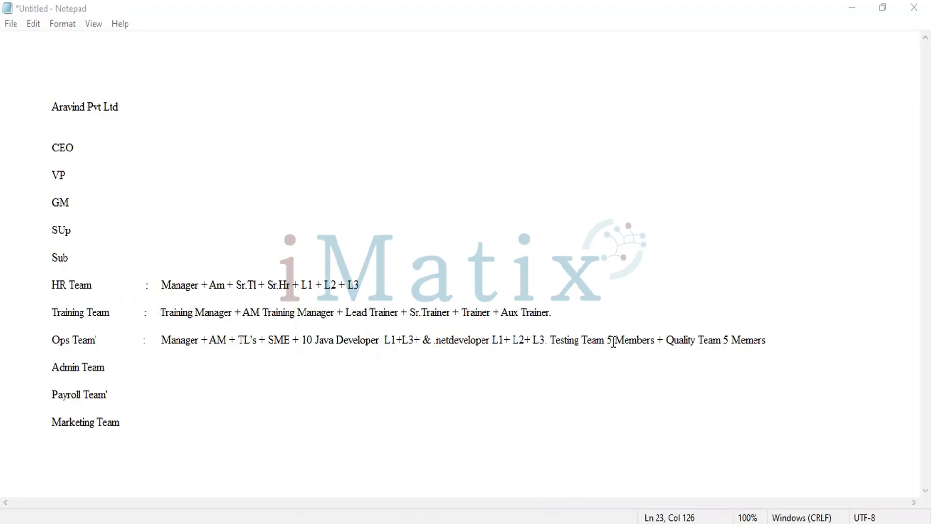
In the Ops Team list, replace the full stop before Testing Team with a plus sign and the ampersand before .netdeveloper with 20
click(549, 342)
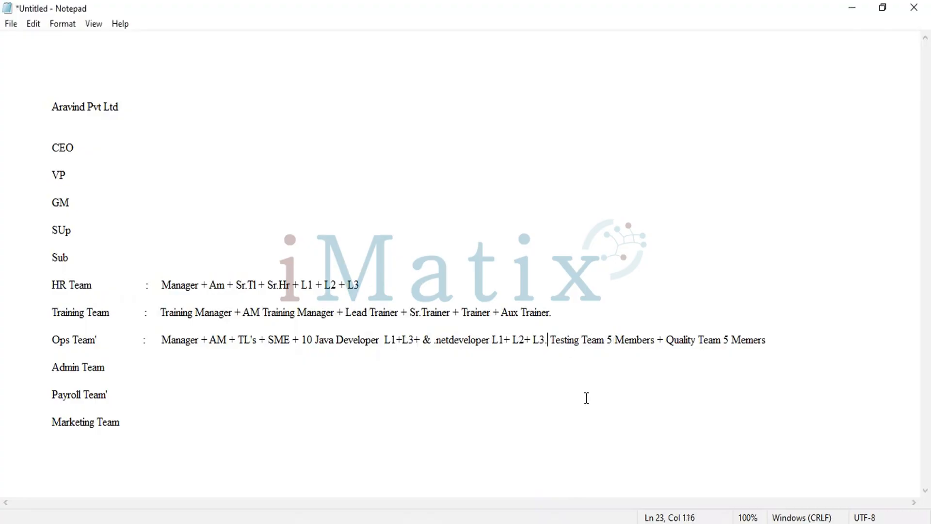
key(BackSpace)
text(+)
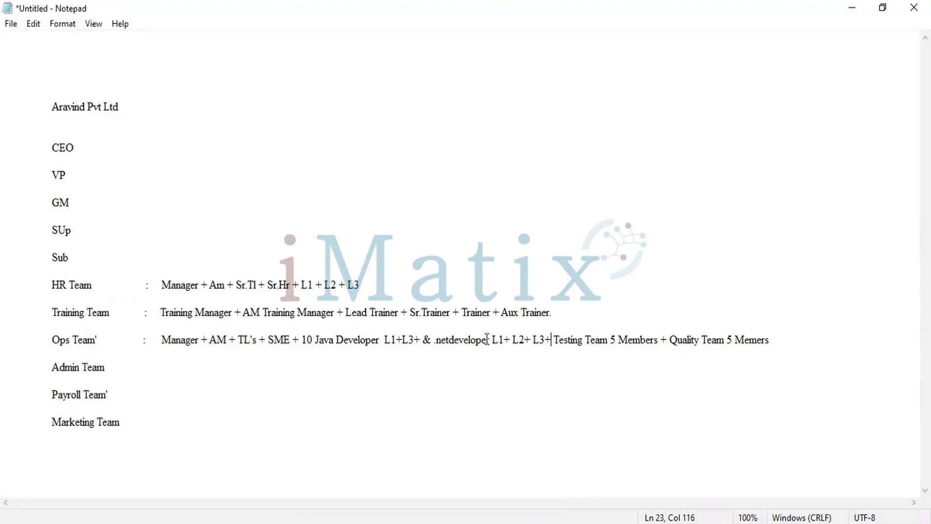
click(432, 340)
key(BackSpace)
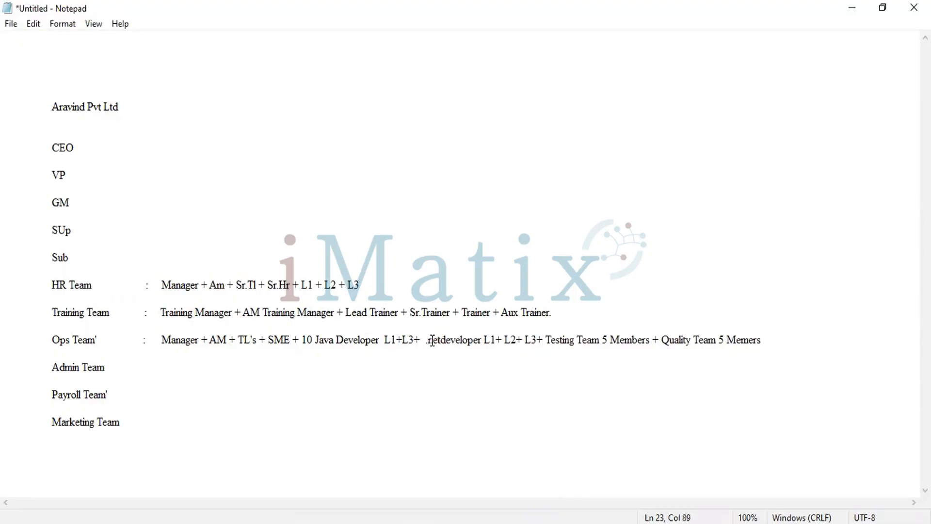
key(BackSpace)
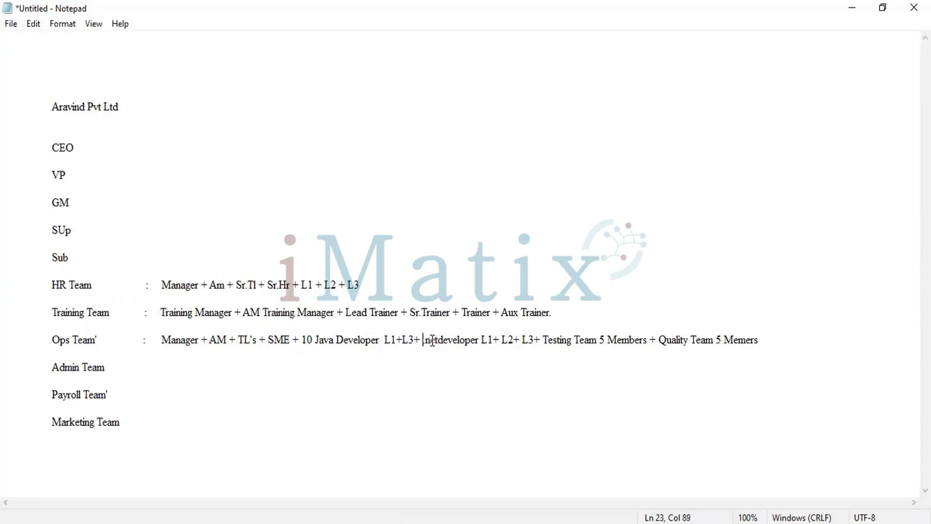
text(20)
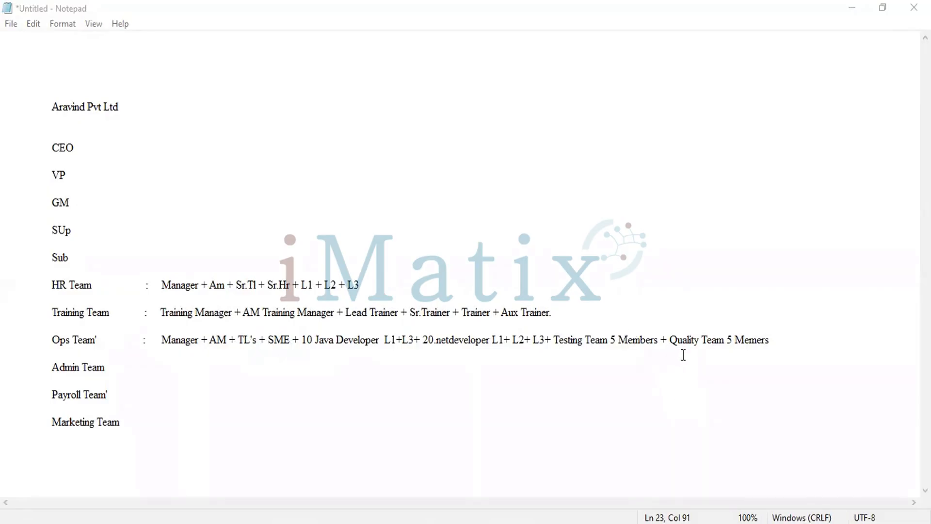
Highlight the Ops Team's developer roles from 10 Java Developer through the .netdeveloper levels for review
click(302, 340)
key(shift+Home)
drag(420, 330, 552, 338)
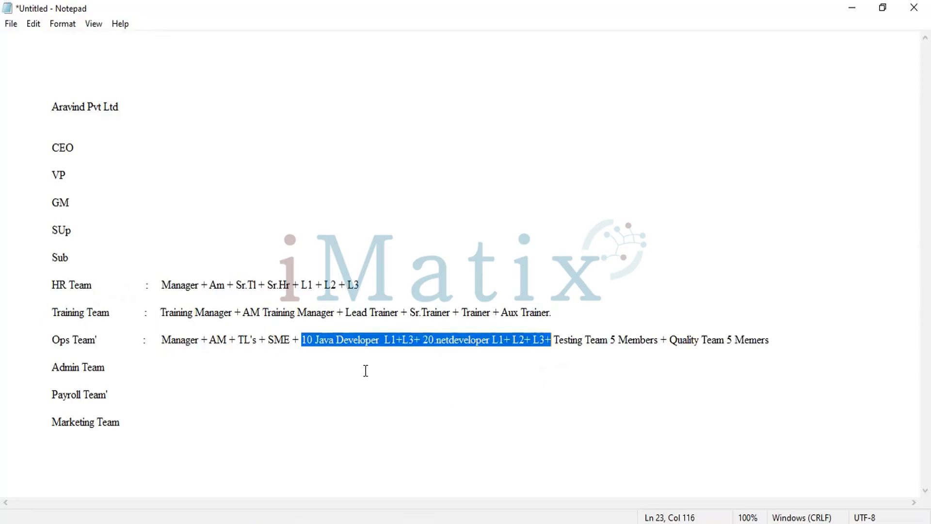
Add a colon after Admin Team to start its role list
click(196, 364)
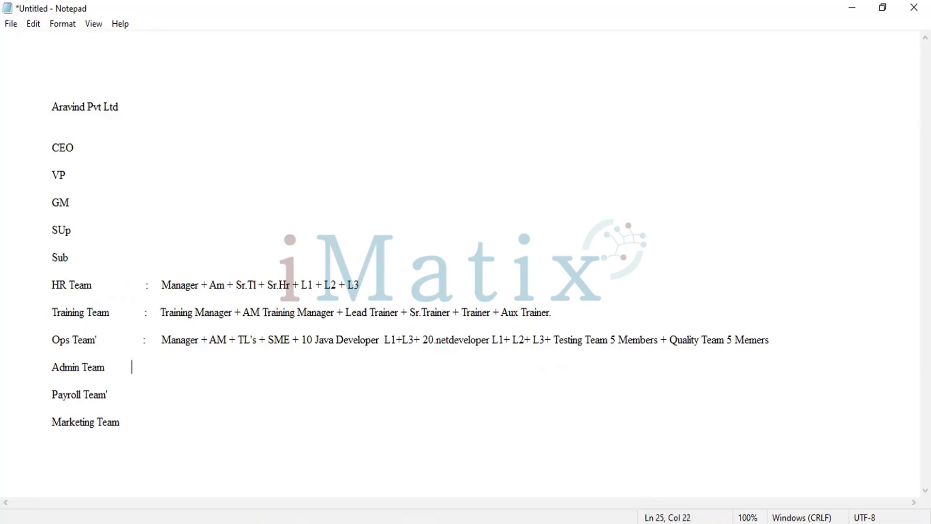
text(:)
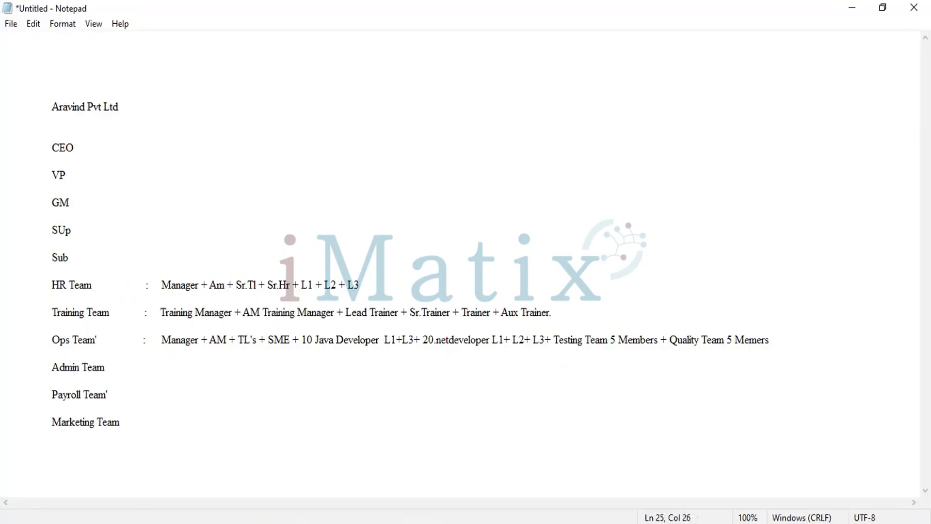
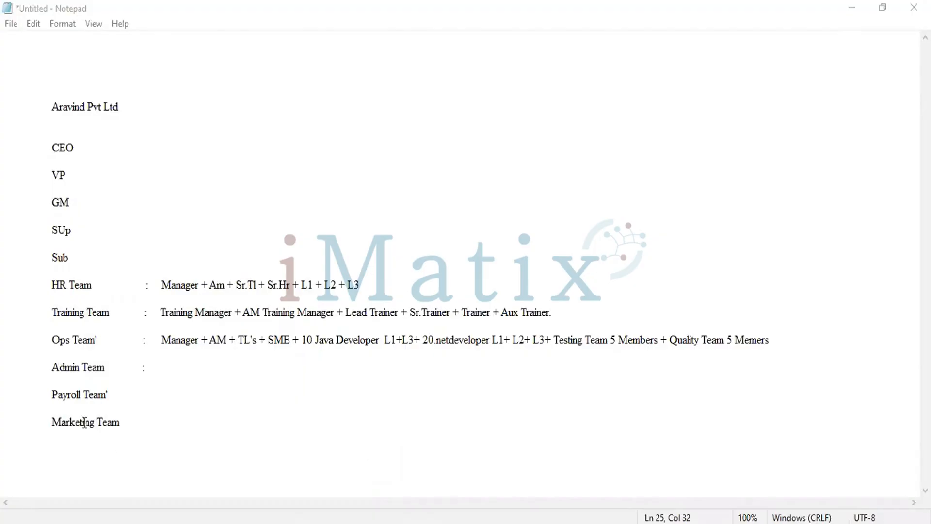
click(166, 357)
click(172, 375)
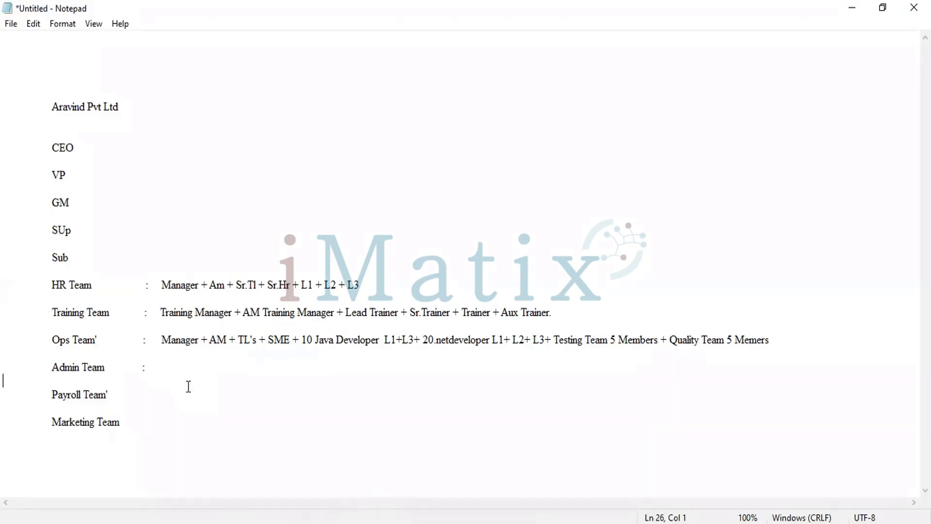
key(alt+Tab)
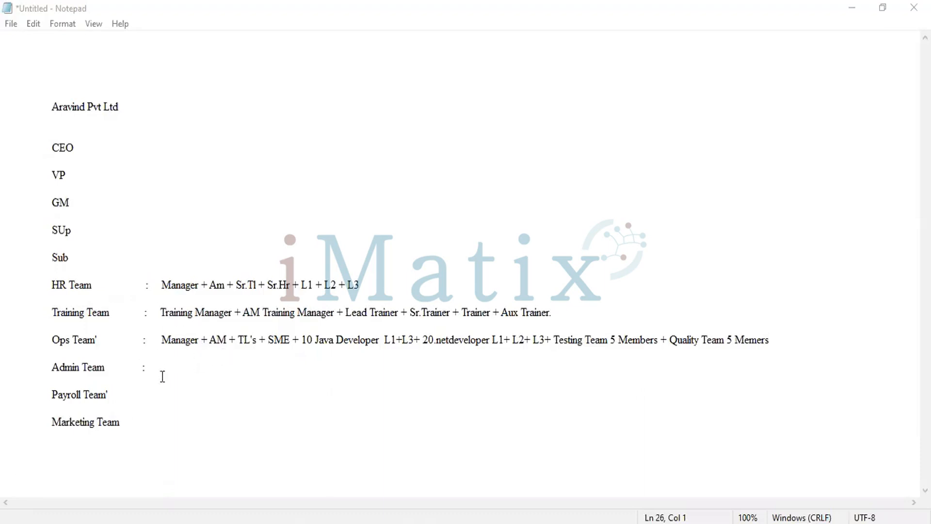
Add a colon after Payroll Team and after Marketing Team to start their role lists
click(146, 388)
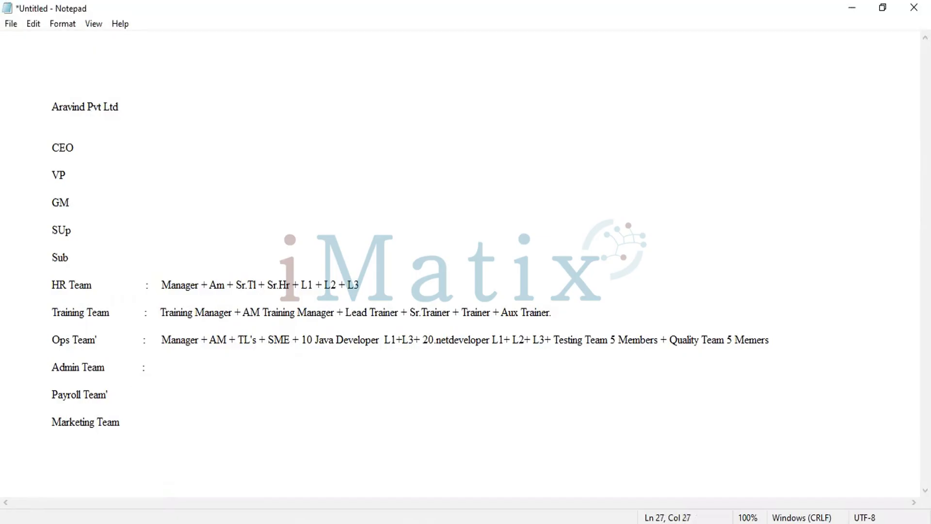
text(:)
key(Down)
click(146, 414)
text(:)
Highlight the team lines from HR Team to Marketing Team, and the hierarchy from CEO to Sub, for review
drag(36, 288, 229, 434)
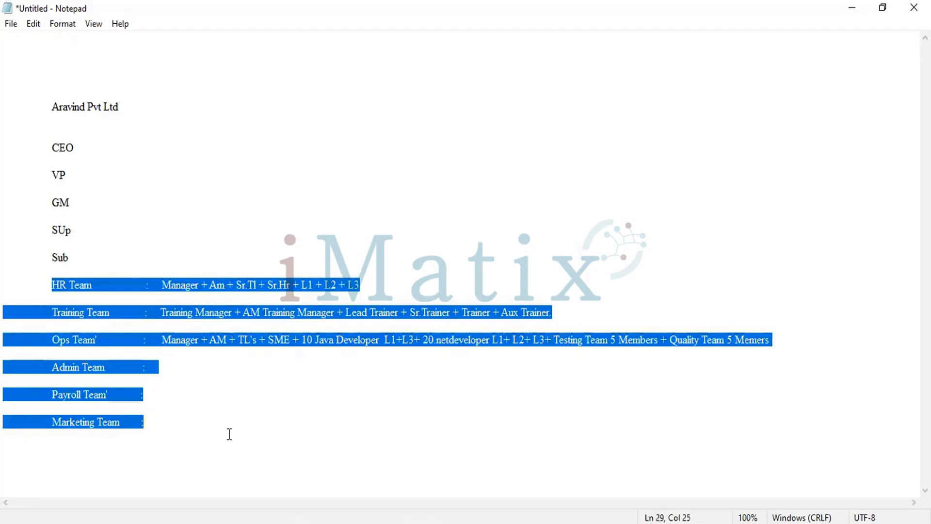
click(152, 164)
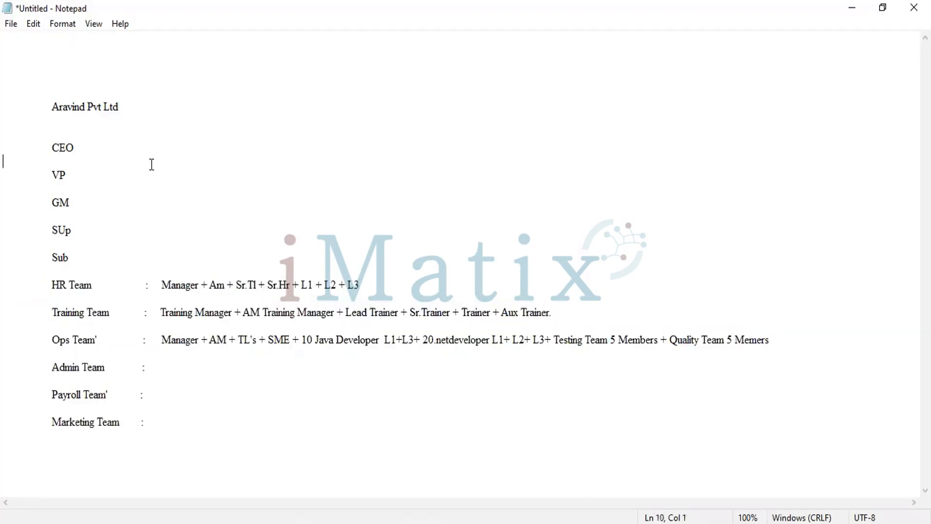
click(49, 147)
shift+click(87, 173)
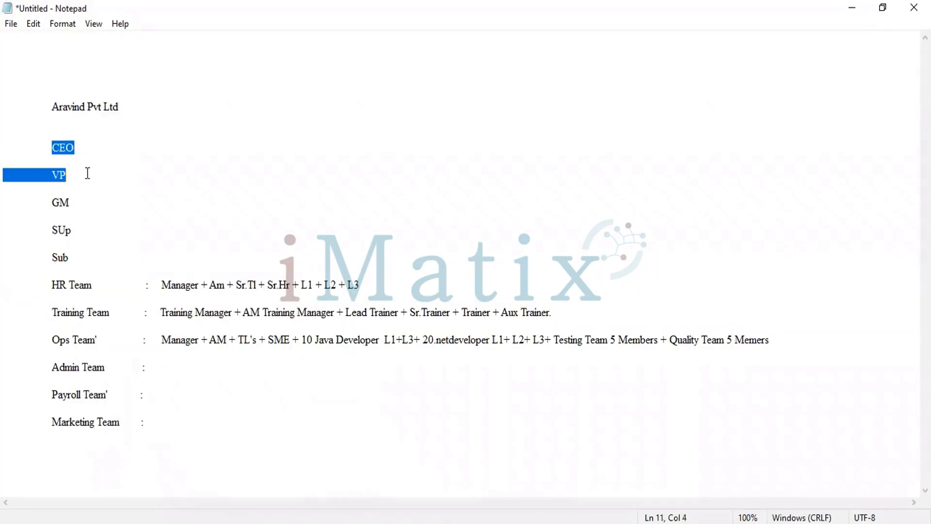
drag(88, 175, 91, 258)
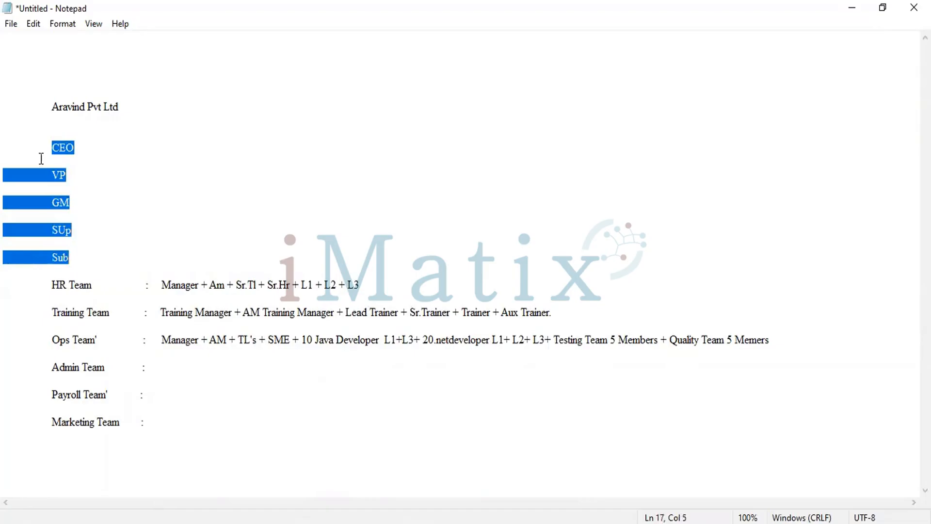
click(34, 135)
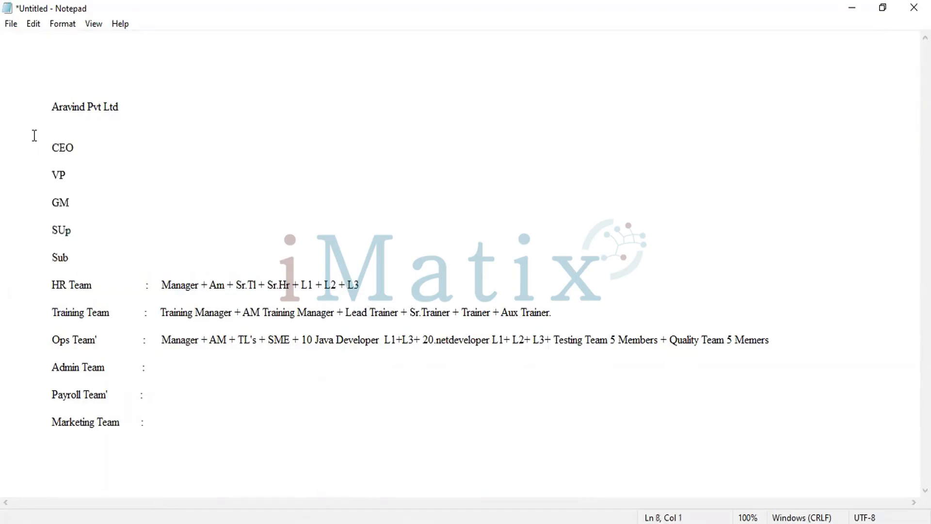
drag(4, 142, 130, 254)
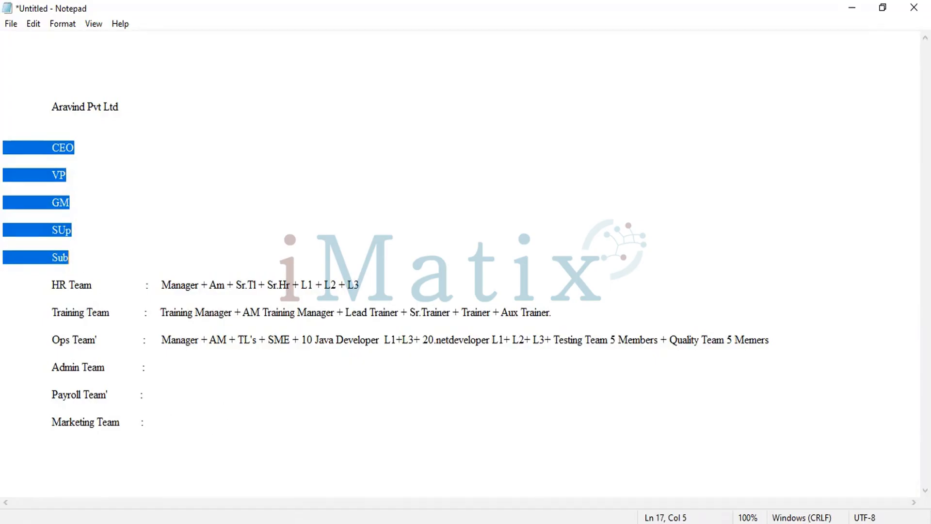
Switch to the course PDF and highlight the topic What are Positions? under Staffing in WORKDAY
key(alt+Tab)
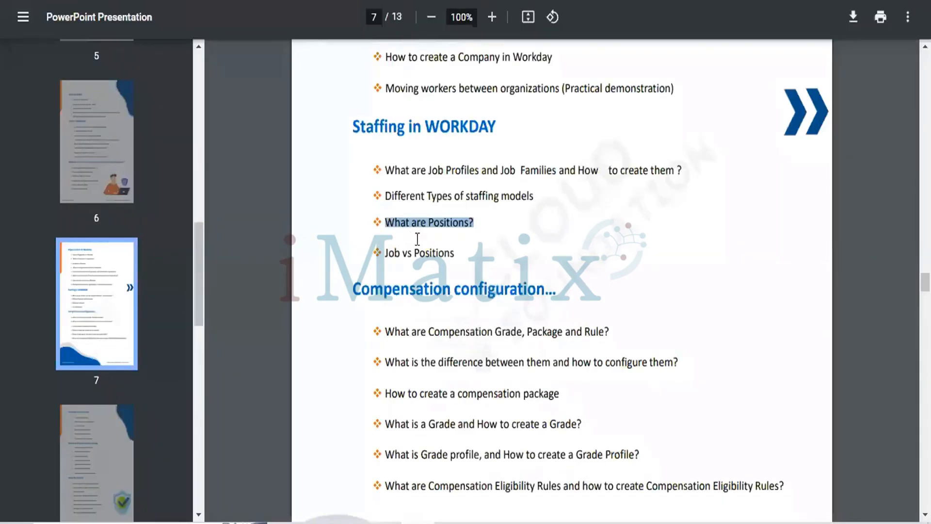
triple_click(436, 215)
click(854, 8)
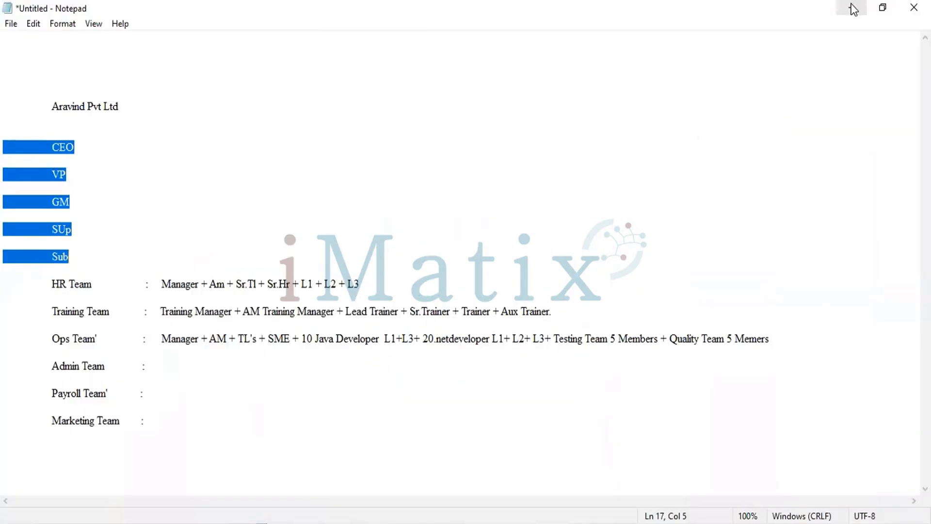
Switch to Workday, search for Create Job Profile and open that task
click(854, 9)
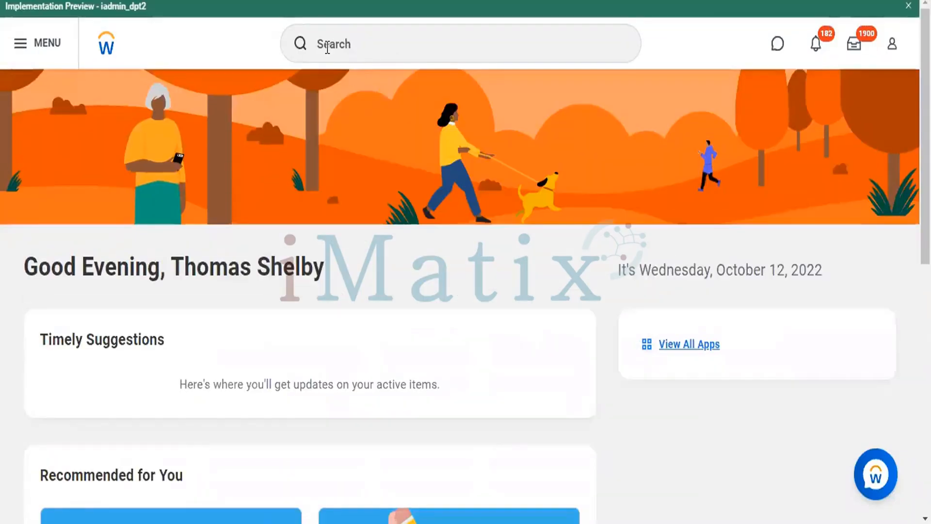
click(327, 47)
text(Creat)
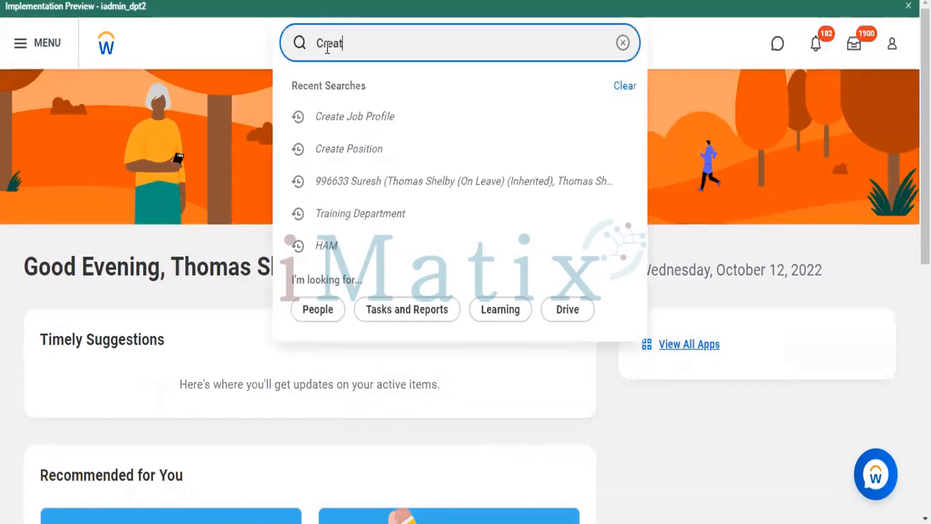
text(e )
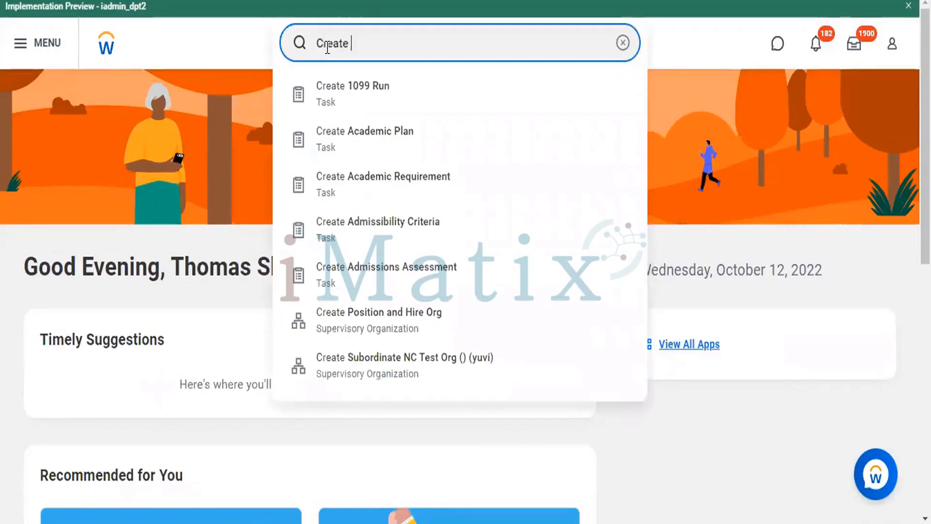
text(Job Profi)
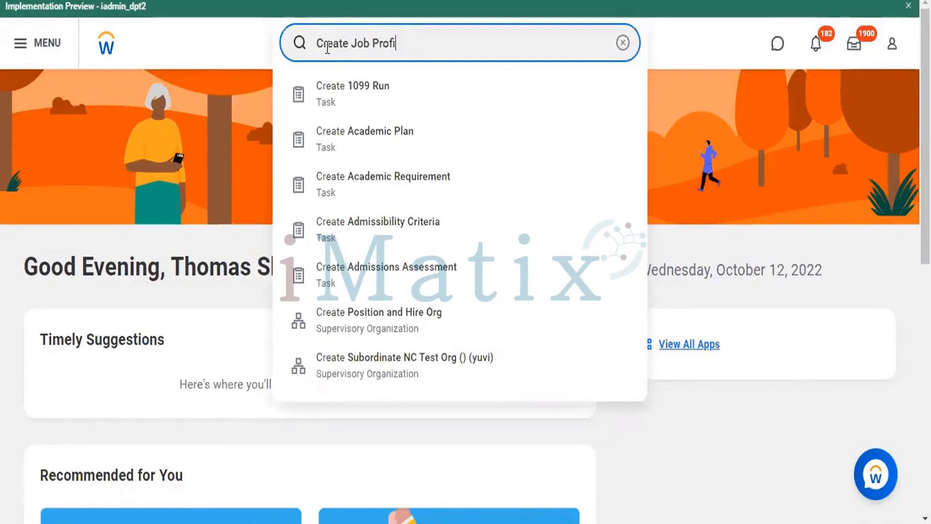
text(le)
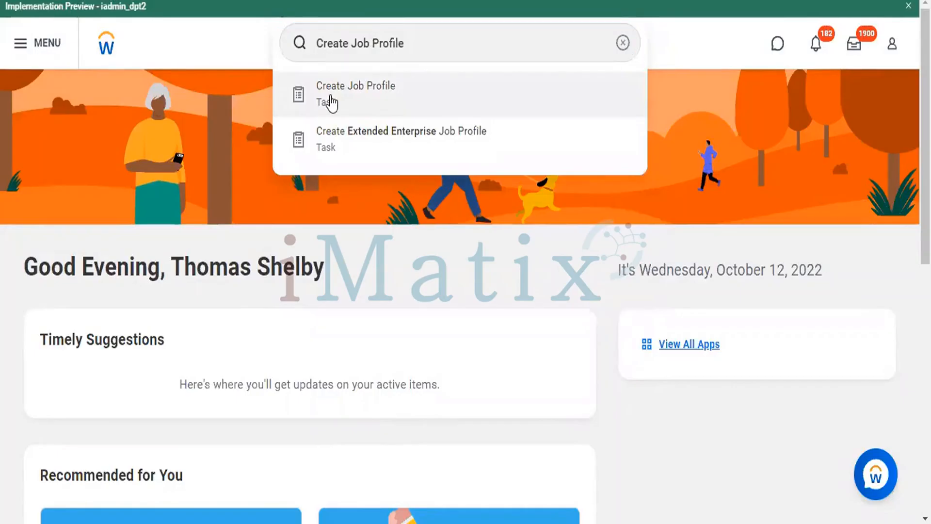
click(330, 99)
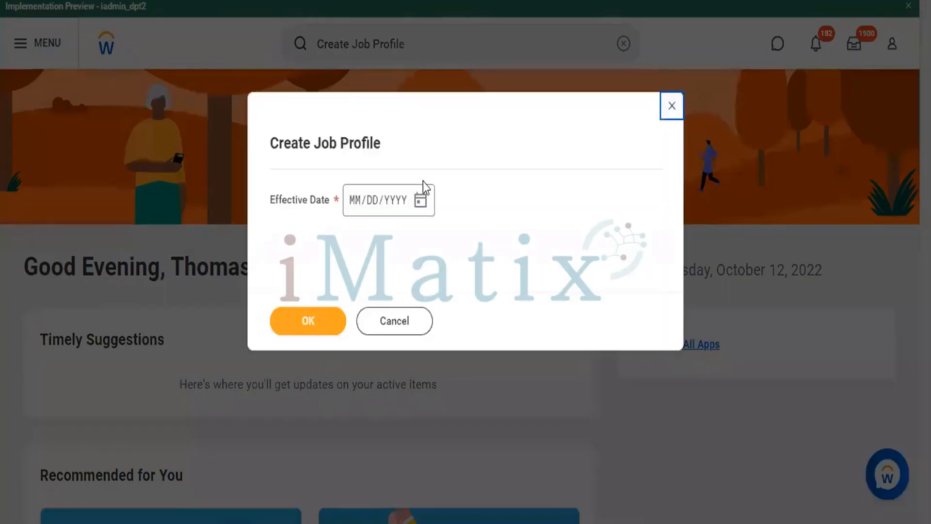
Set the job profile's effective date to 10/12/2022 and continue to the profile form
click(354, 200)
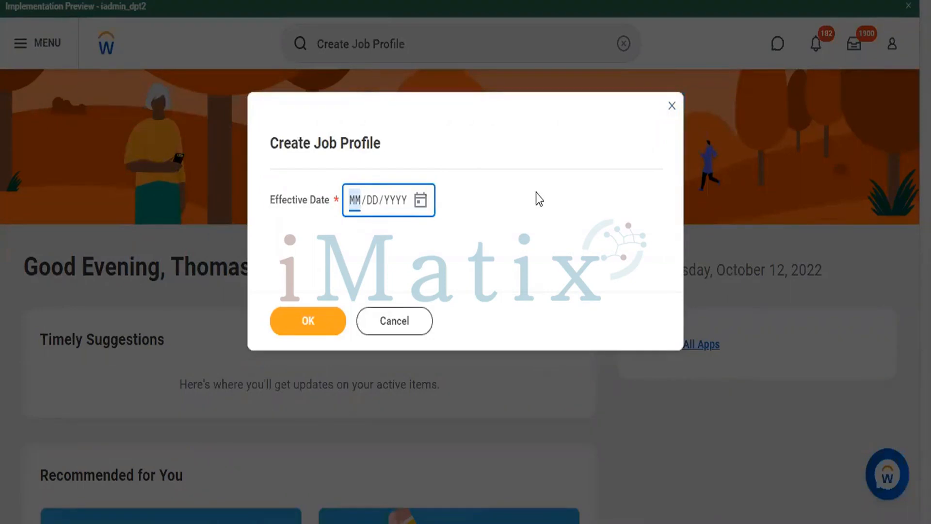
text(1001)
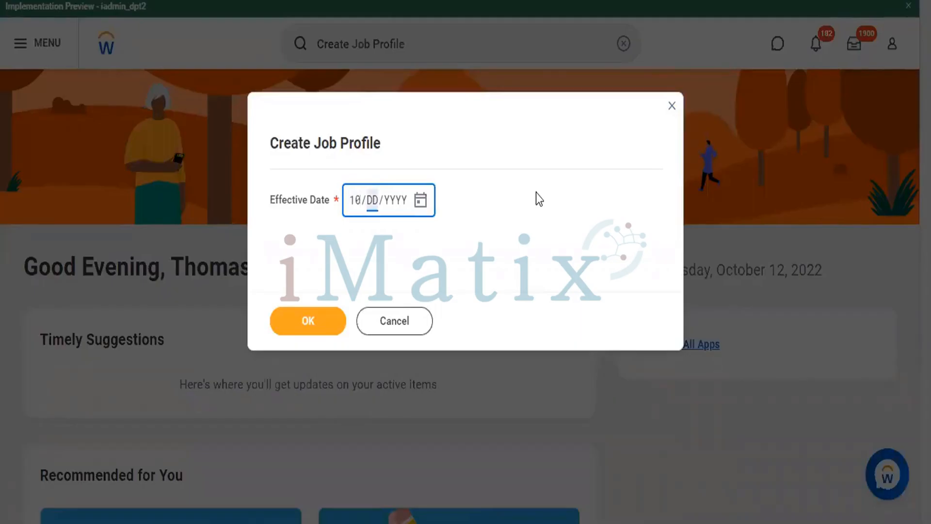
text(22022)
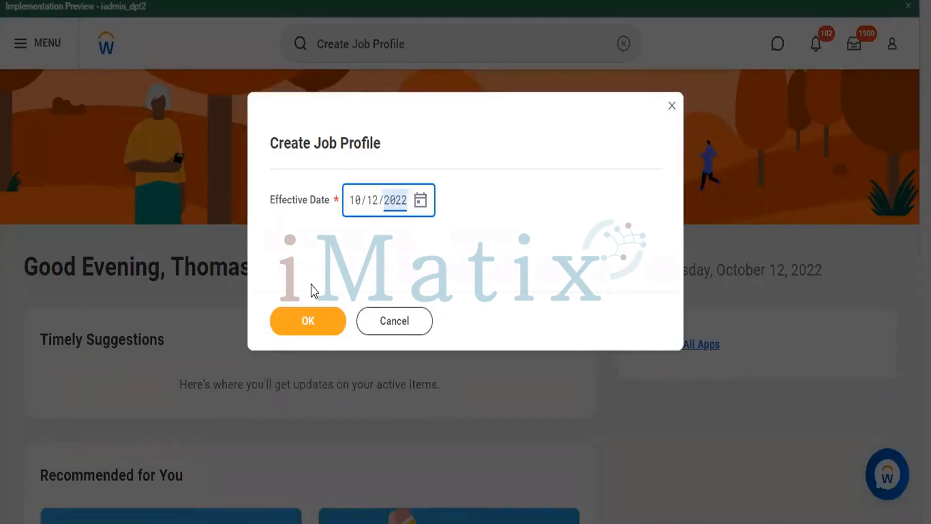
click(307, 323)
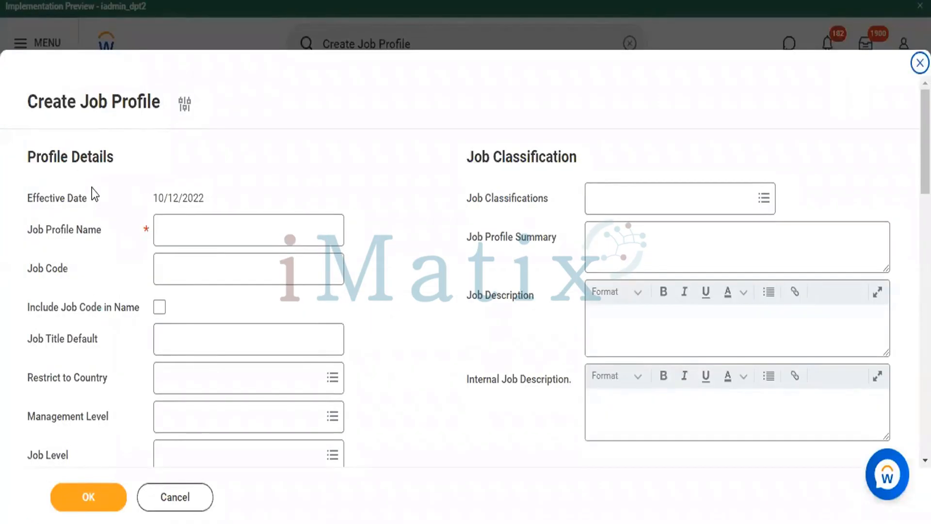
Look through the Create Job Profile form and enter CEO as the job profile name
scroll(218, 179, down, 10)
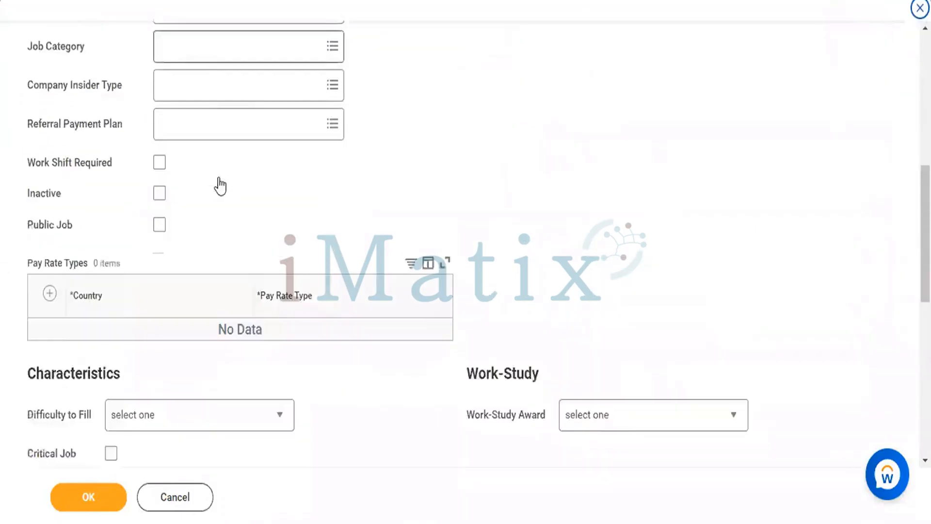
scroll(218, 179, down, 5)
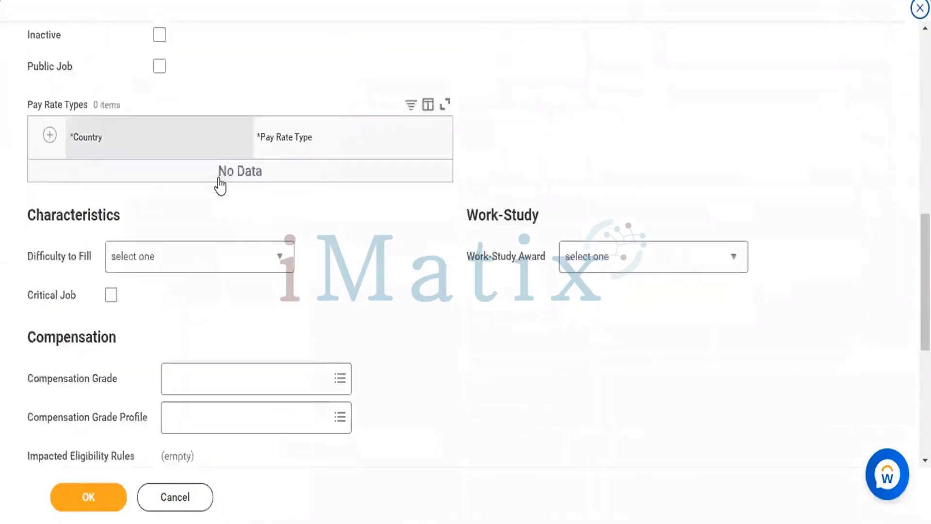
scroll(222, 185, down, 5)
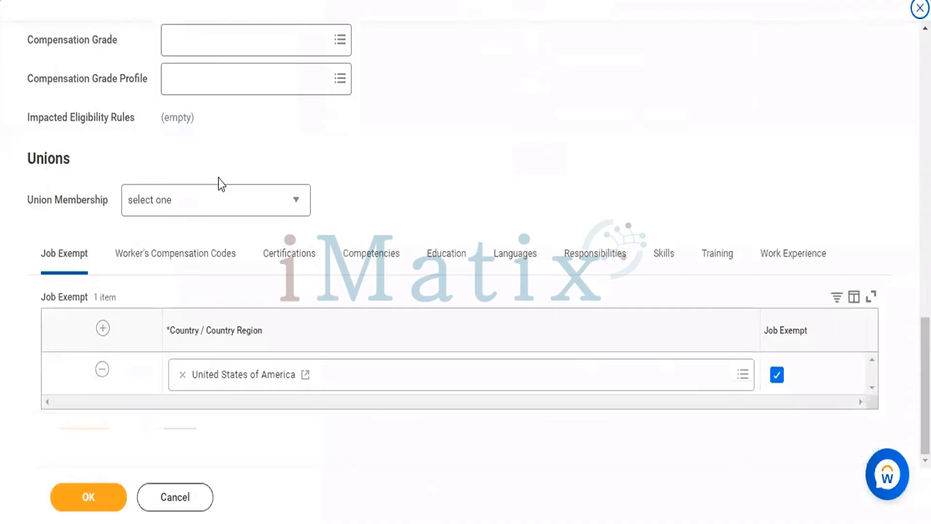
scroll(383, 184, up, 13)
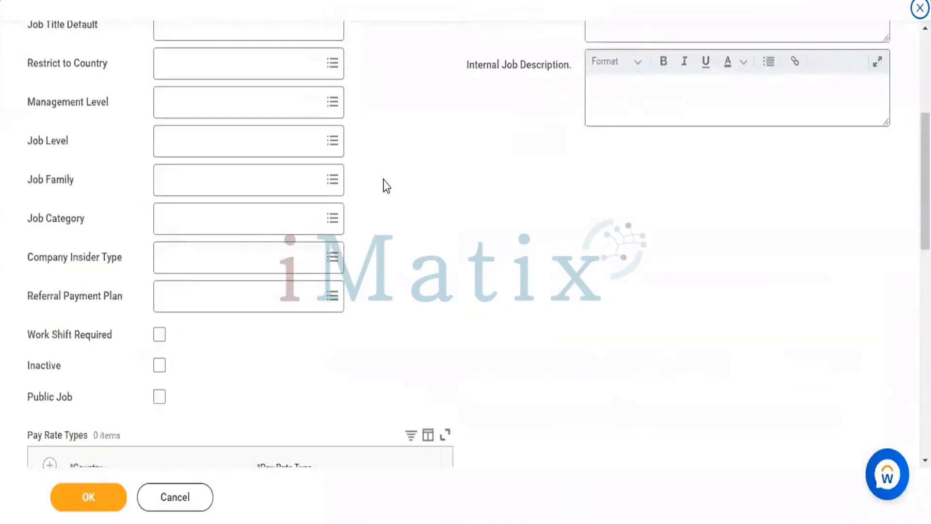
scroll(383, 181, up, 5)
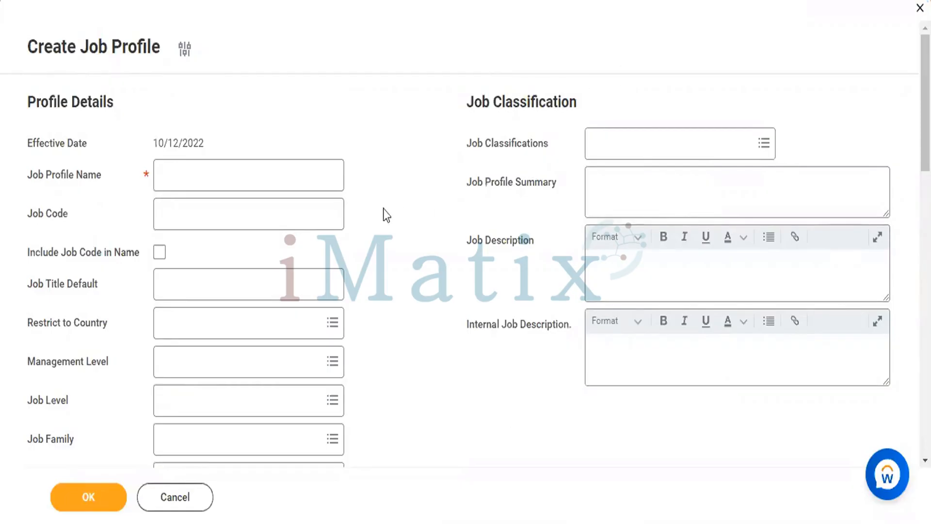
click(247, 175)
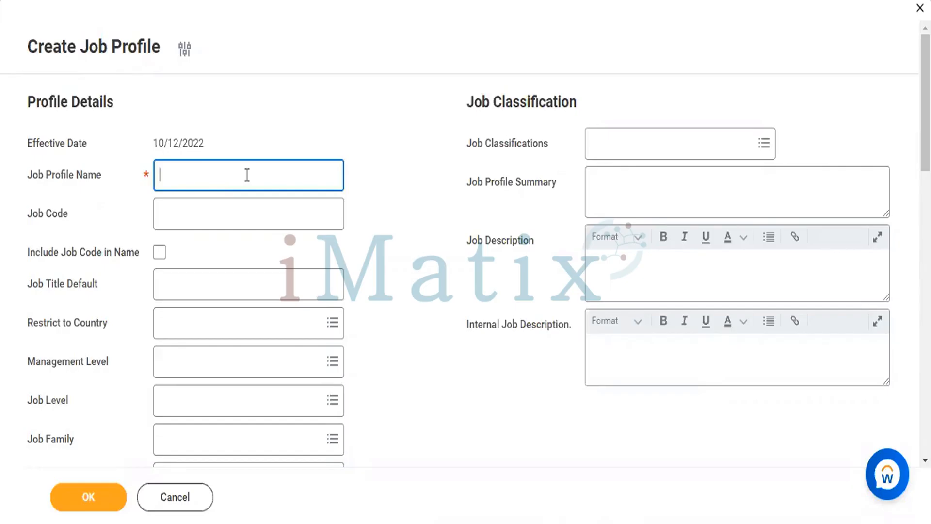
text(CEO)
Enter Chief Executive Officer as the job code and include the job code in the profile name
click(203, 212)
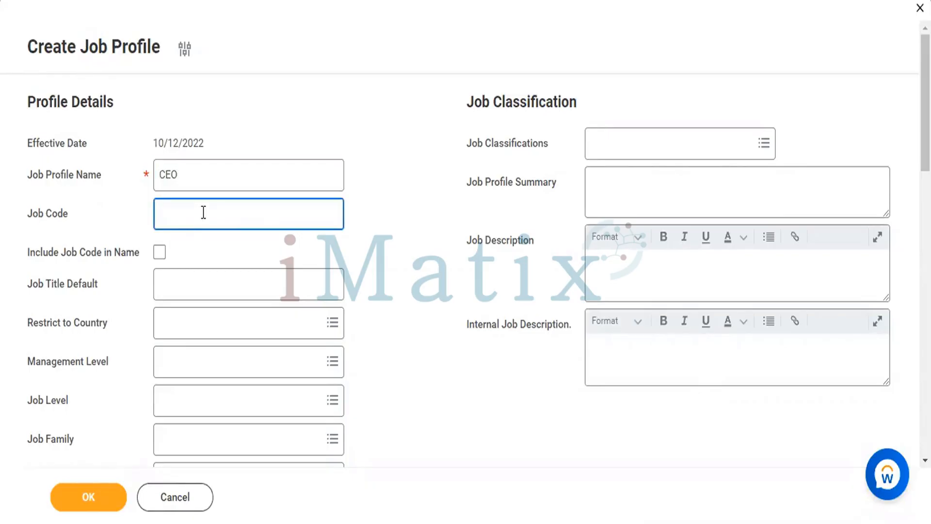
text(Chie)
key(BackSpace)
text(ief)
text( Exe)
text(c)
text(uti)
text(ve)
key(BackSpace)
key(BackSpace)
text(v)
key(BackSpace)
text(v)
key(BackSpace)
text(ve Officer)
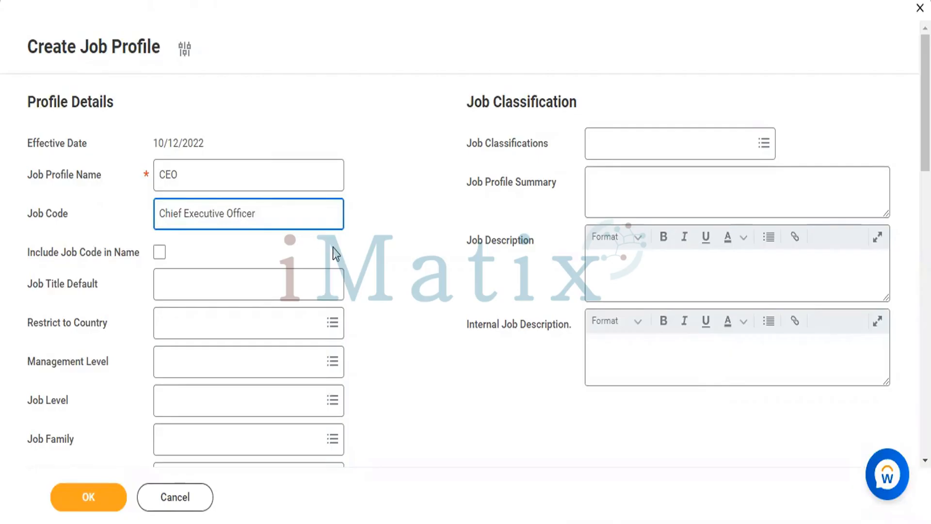
scroll(335, 252, down, 3)
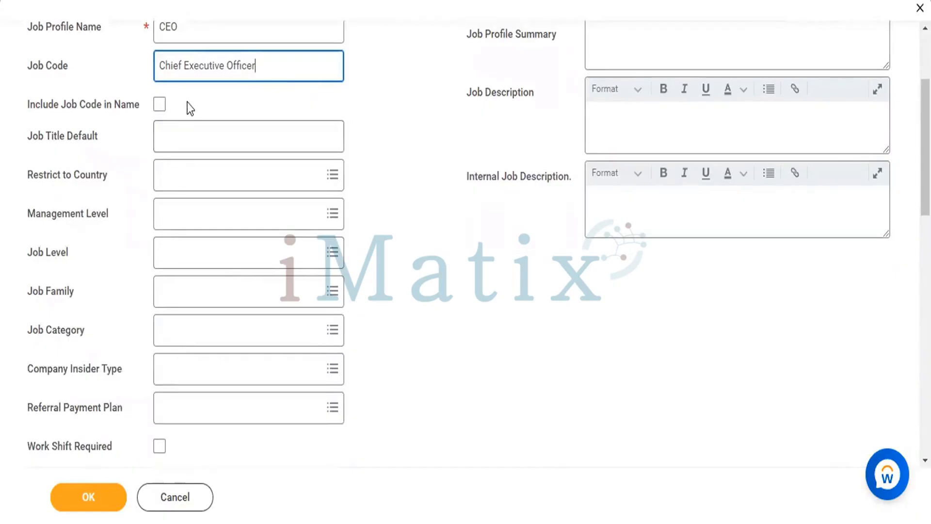
click(159, 104)
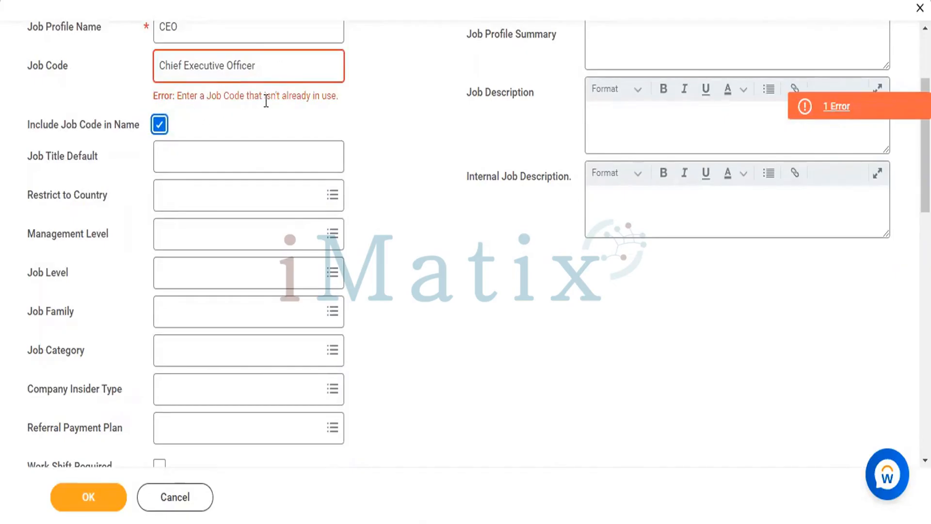
Extend the job code to Chief Executive Officer (CF Pvt Ltd) and go to the default job title field
click(298, 64)
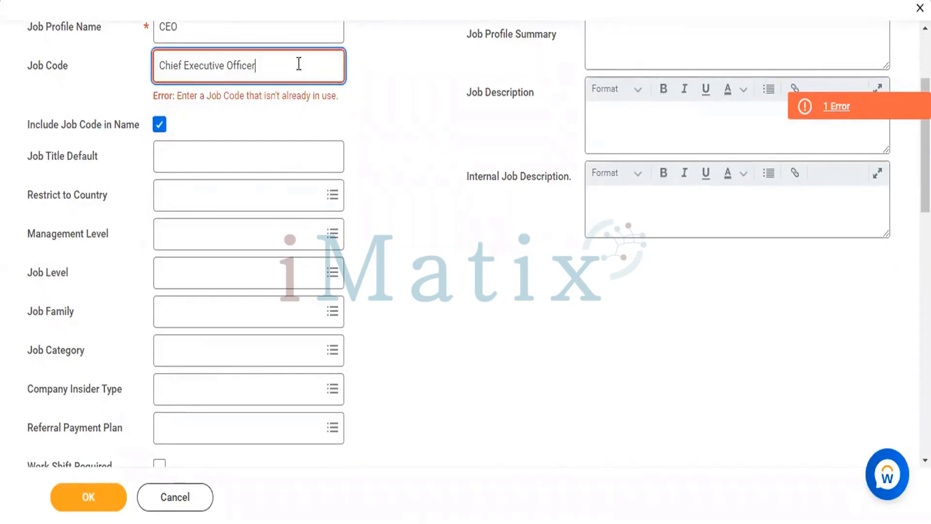
text(()
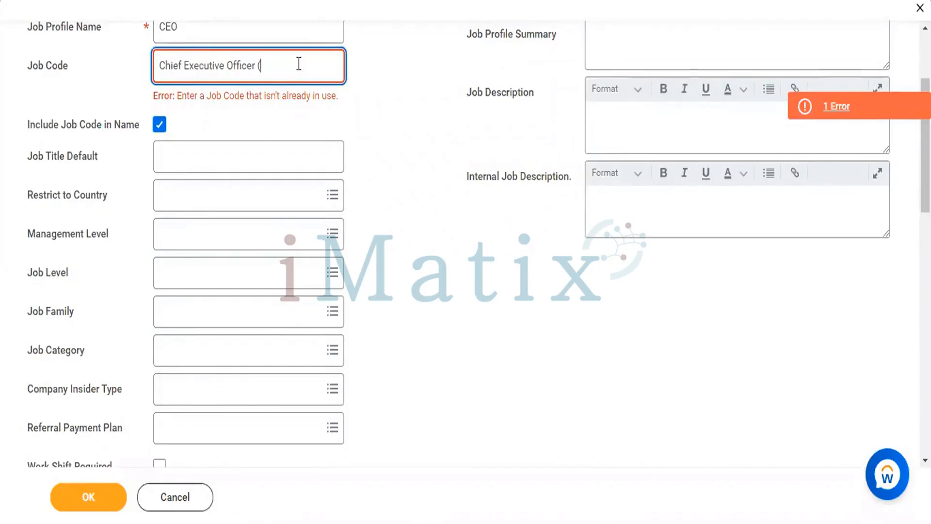
text(CF Pv)
key(BackSpace)
text(vt Ltd)
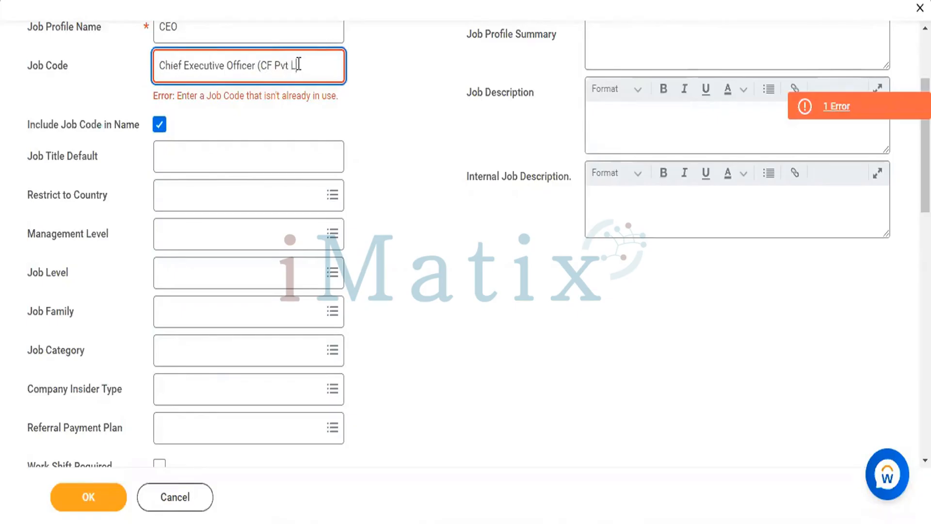
text())
click(414, 121)
click(254, 136)
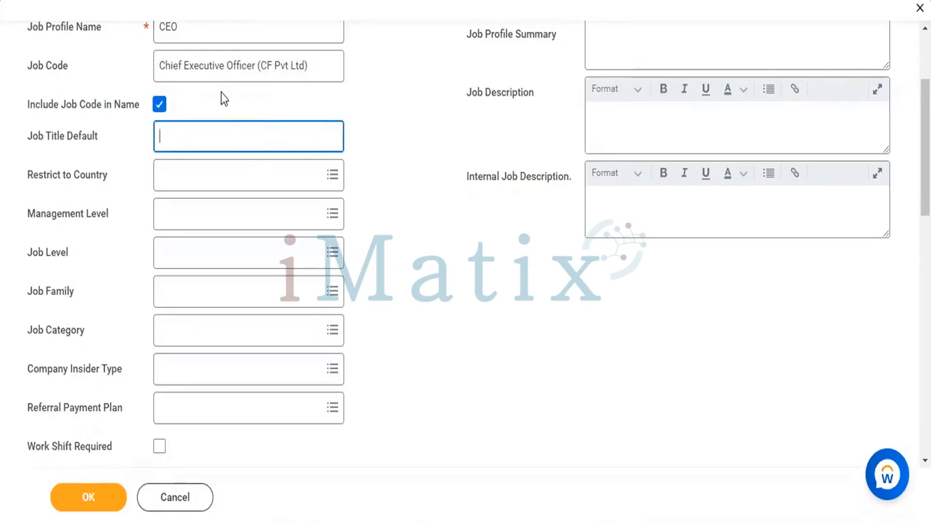
Set the default job title to CEO and restrict the job profile to the country India
text(CEO)
key(Tab)
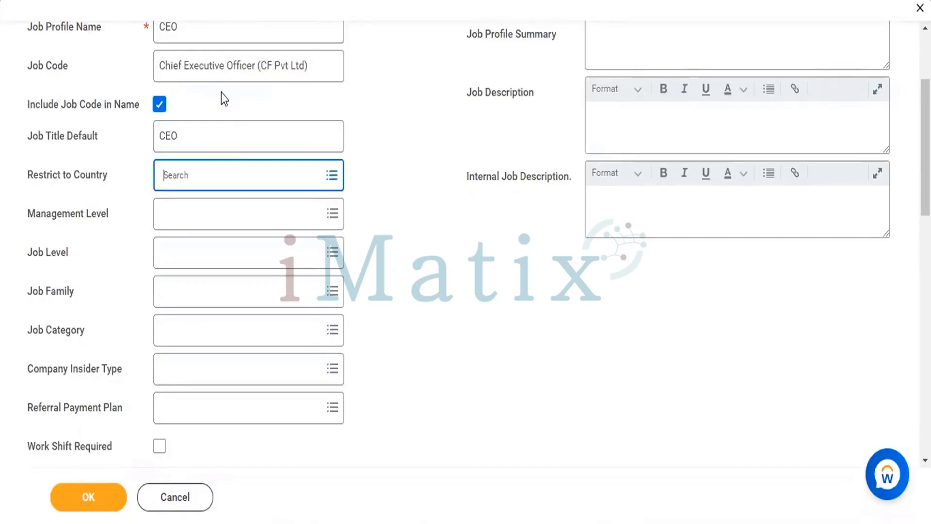
text(IND)
key(Return)
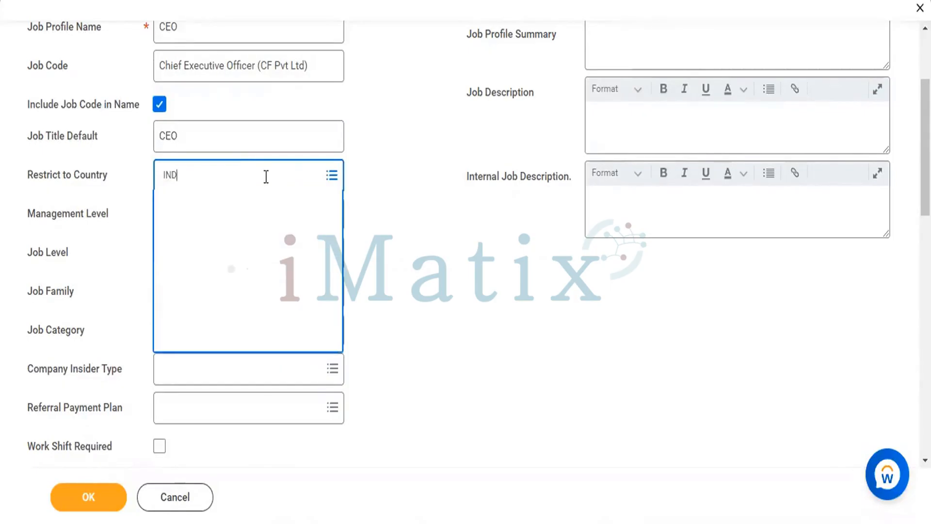
click(170, 271)
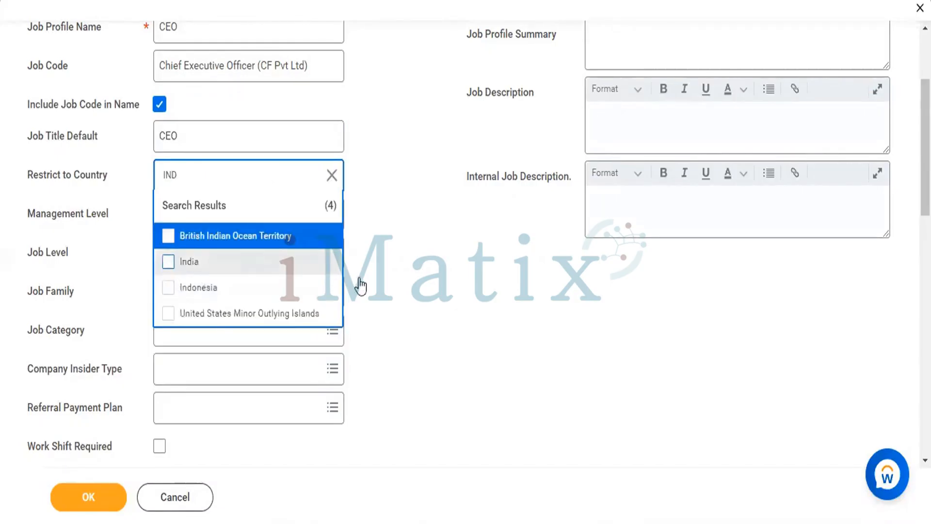
click(362, 276)
Browse the available management levels and set the job profile's management level to 3 2. sa1 CEO
scroll(362, 276, down, 2)
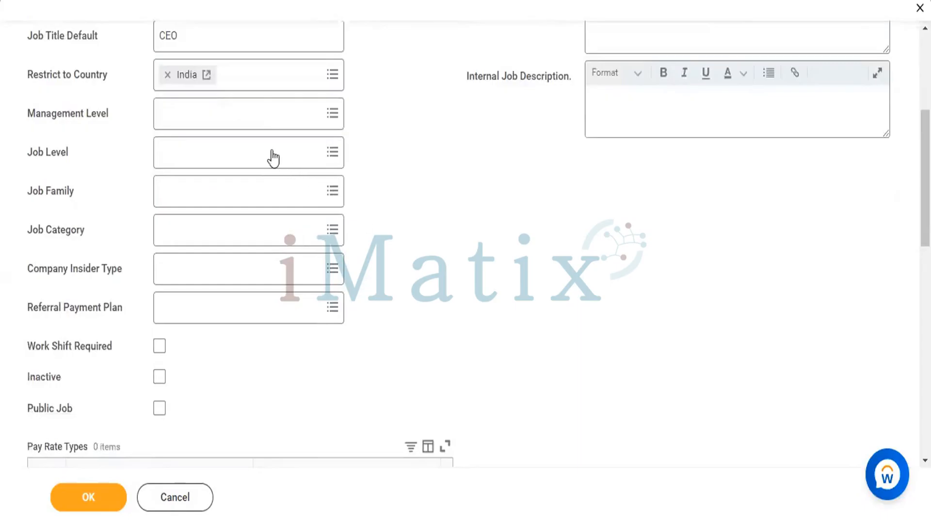
click(253, 115)
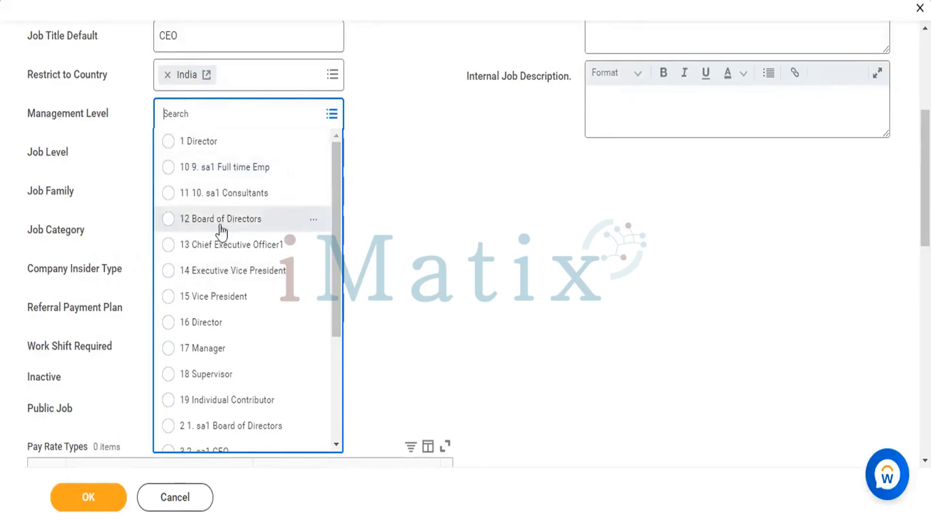
scroll(244, 251, down, 3)
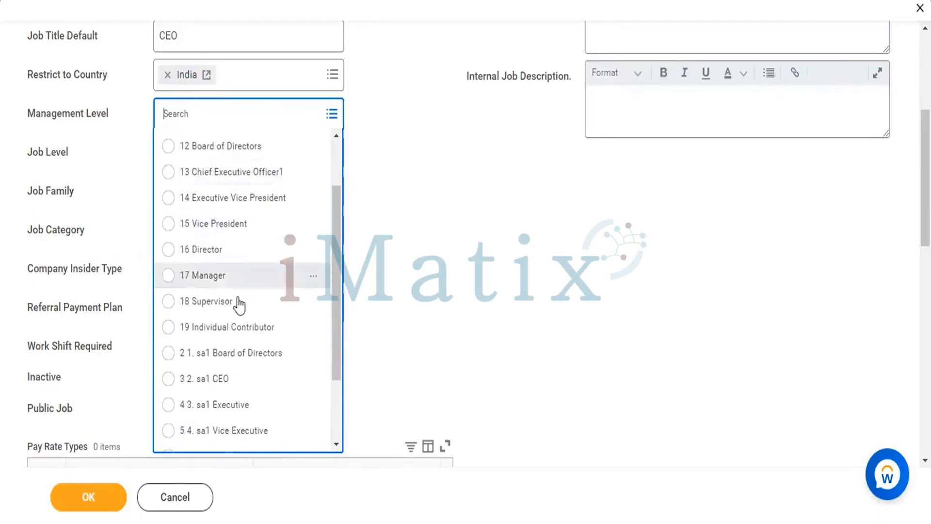
scroll(230, 312, down, 3)
scroll(229, 313, down, 1)
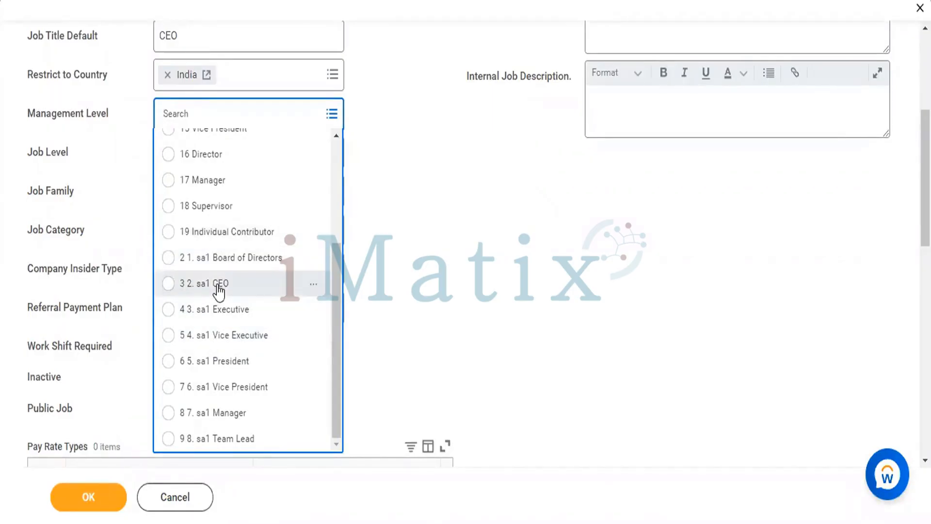
scroll(223, 288, up, 3)
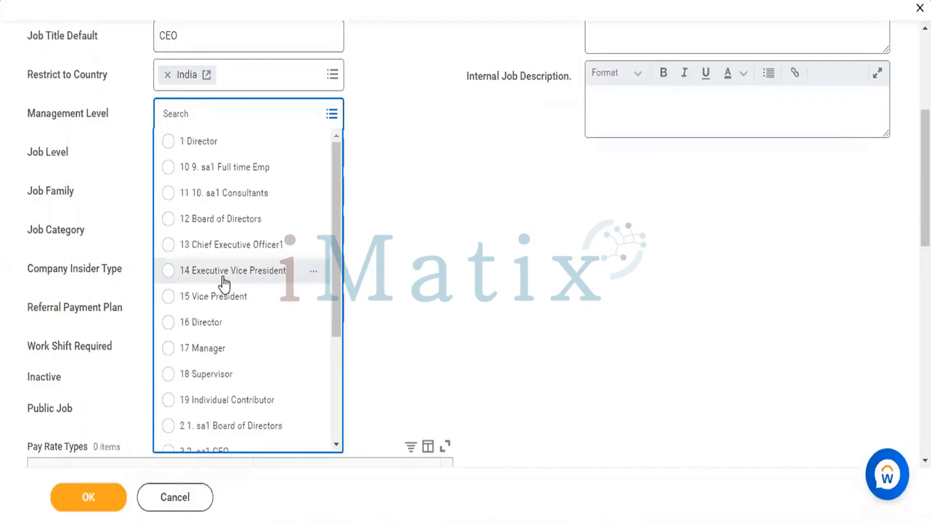
scroll(224, 284, down, 6)
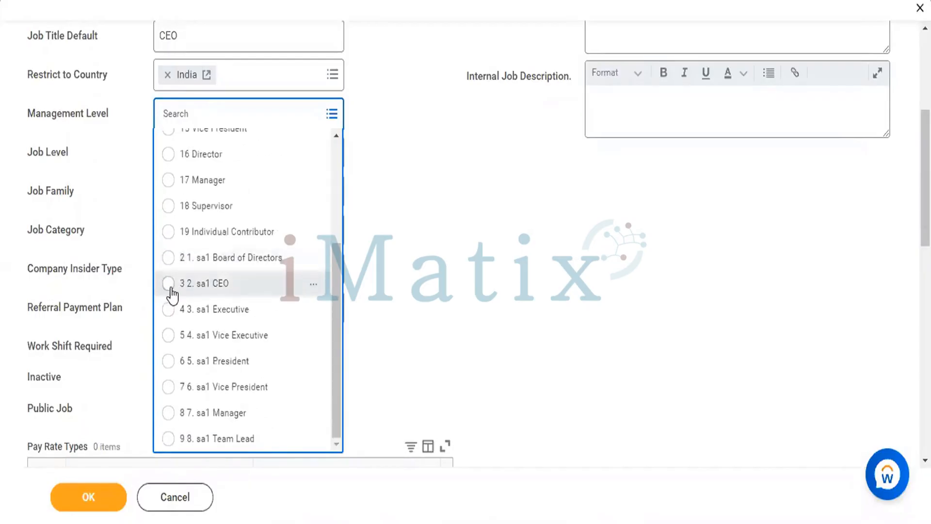
click(170, 286)
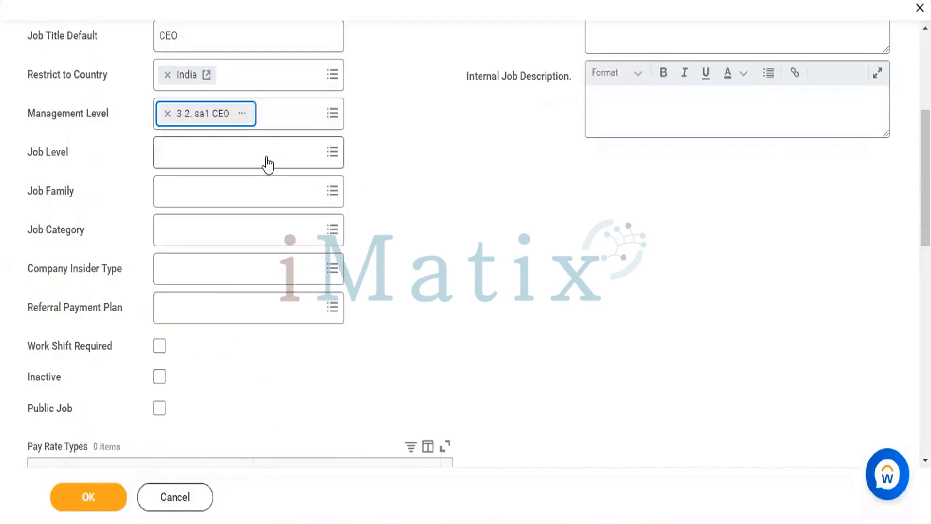
Find CEO among the job levels and assign it as the job profile's job level
click(267, 157)
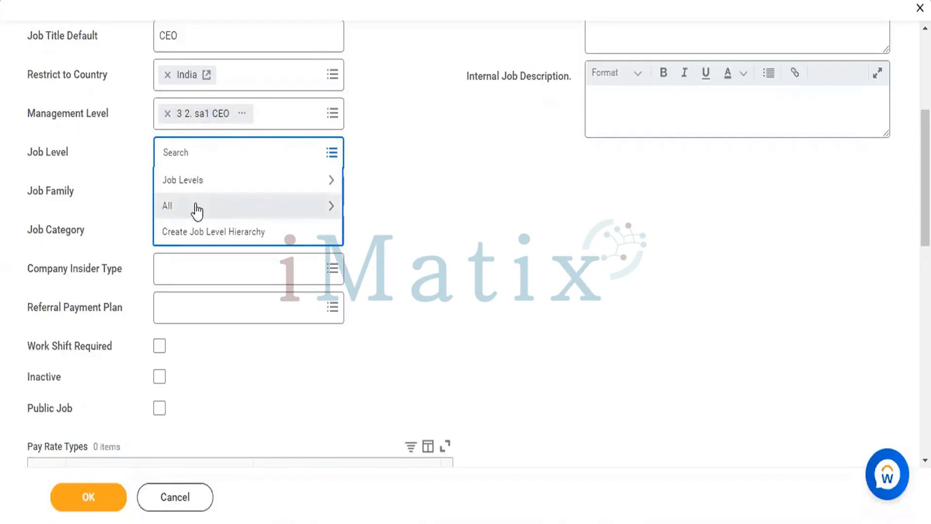
text(CEO)
key(Return)
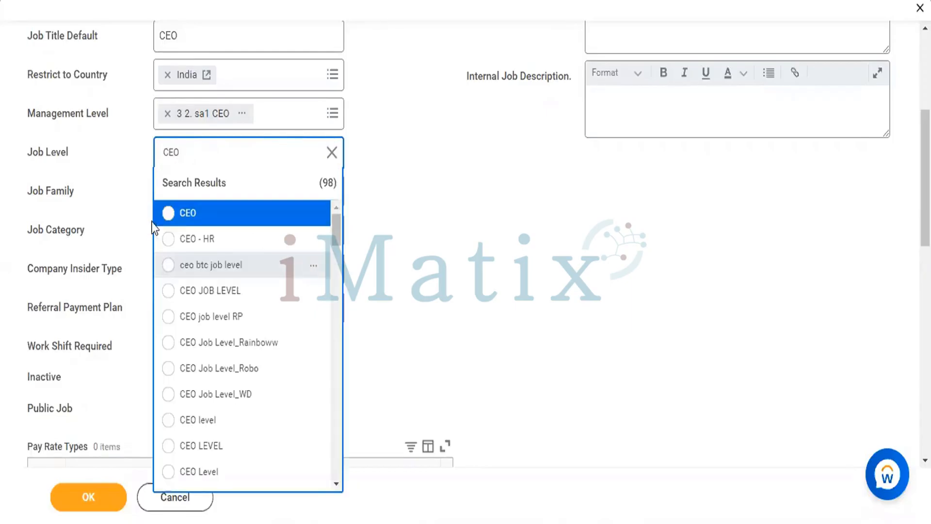
click(167, 215)
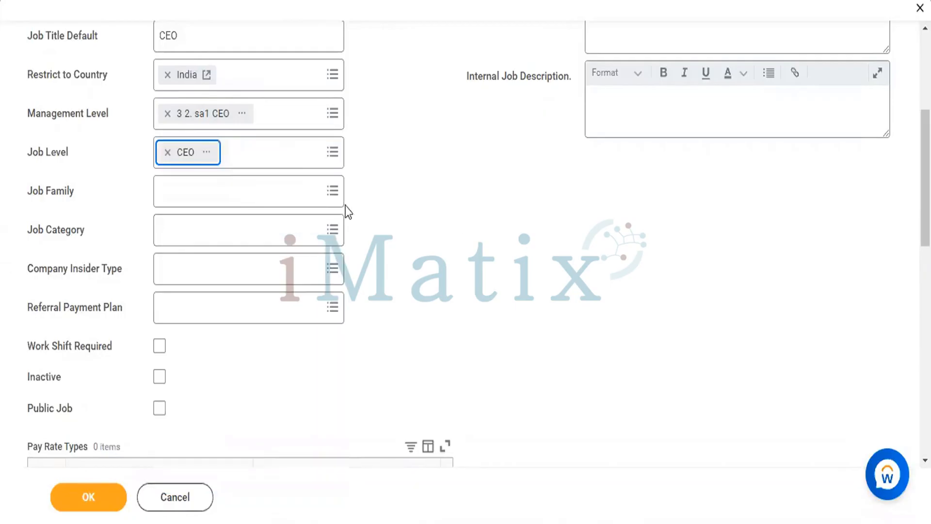
Search the job families for ceo and assign ceo job family btc to the job profile
click(288, 186)
text(c)
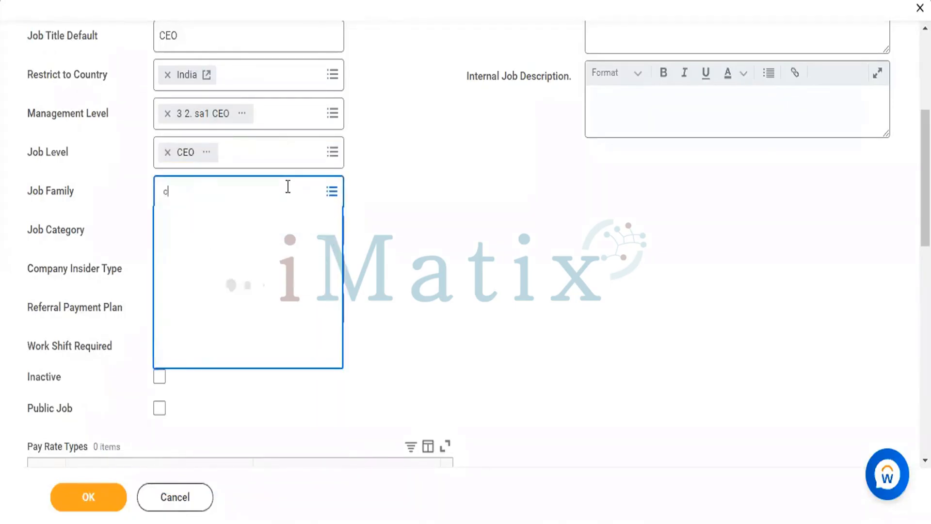
text(eo)
key(Return)
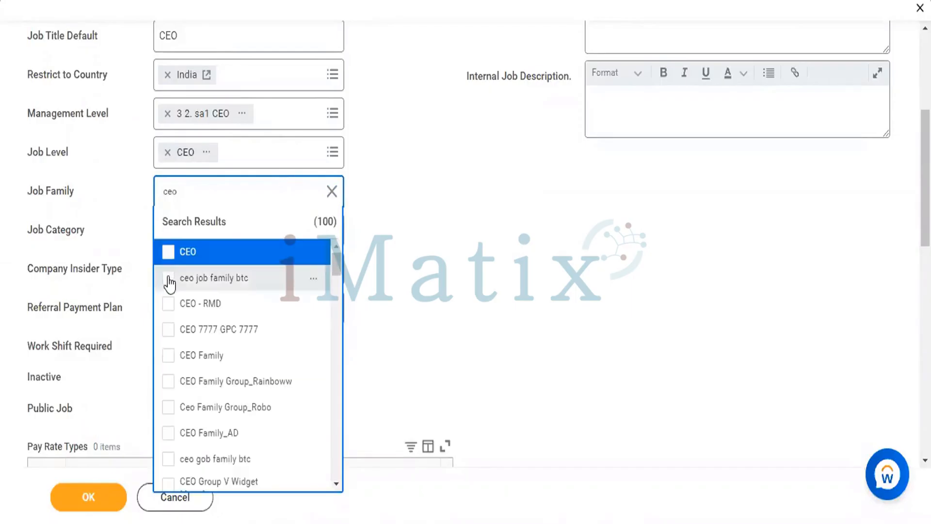
click(168, 279)
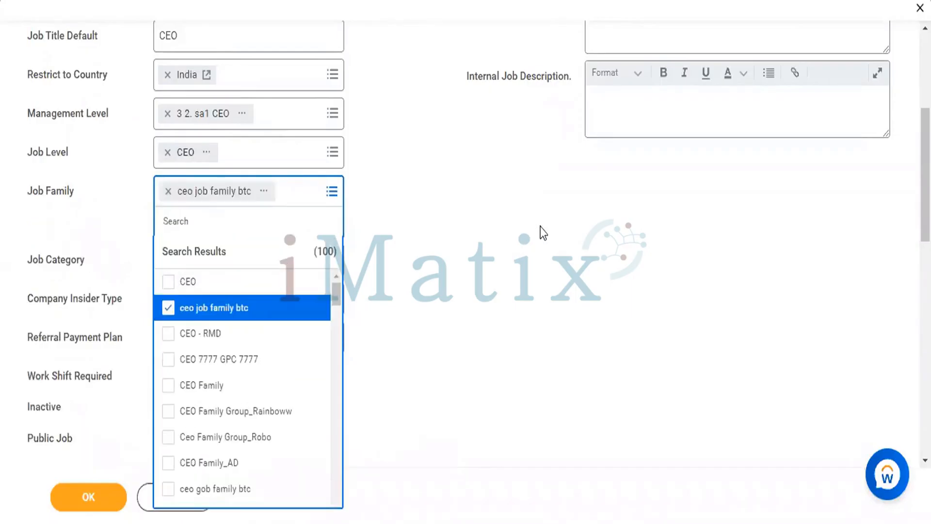
click(459, 245)
Search the job categories for CEO and set the job category to Ks_Motown_CEO
scroll(459, 244, down, 3)
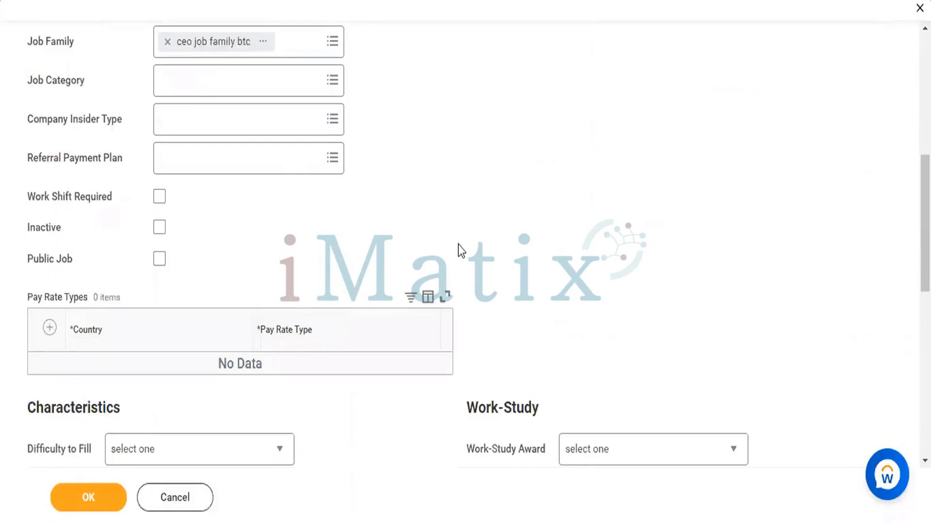
click(248, 83)
text(CE)
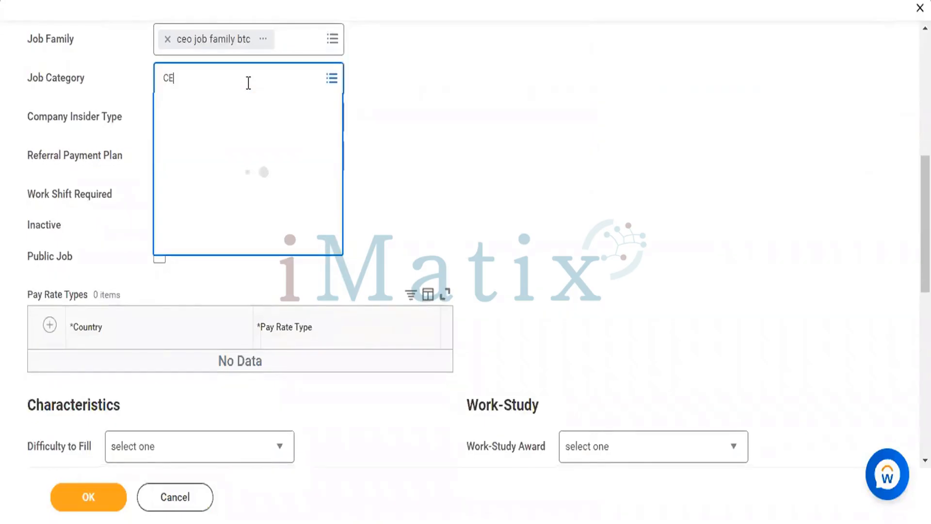
text(O)
key(Return)
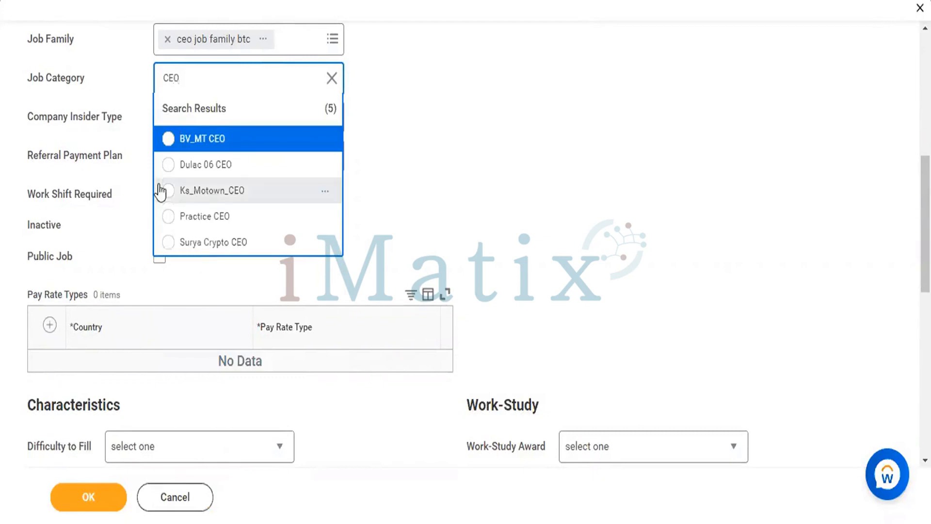
click(164, 196)
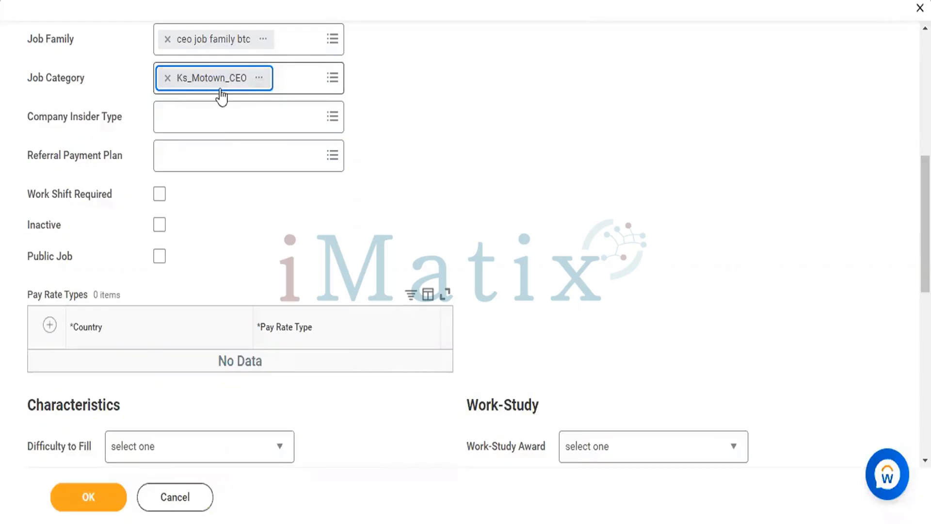
Set the company insider type to Other, chosen from all available types
click(226, 119)
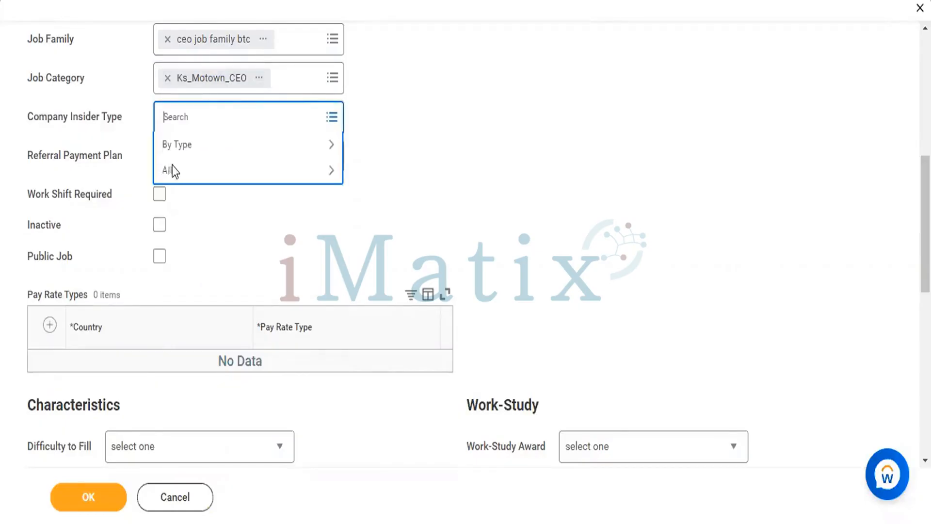
click(173, 169)
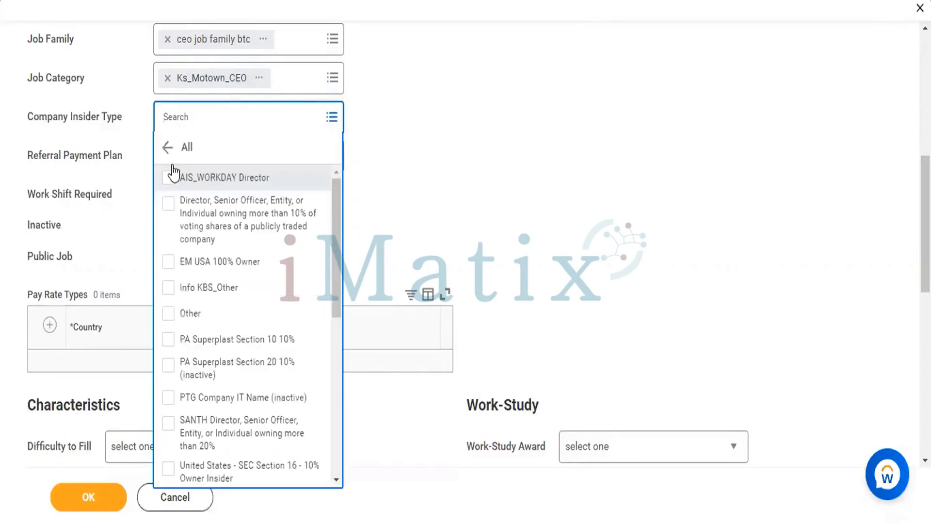
click(167, 318)
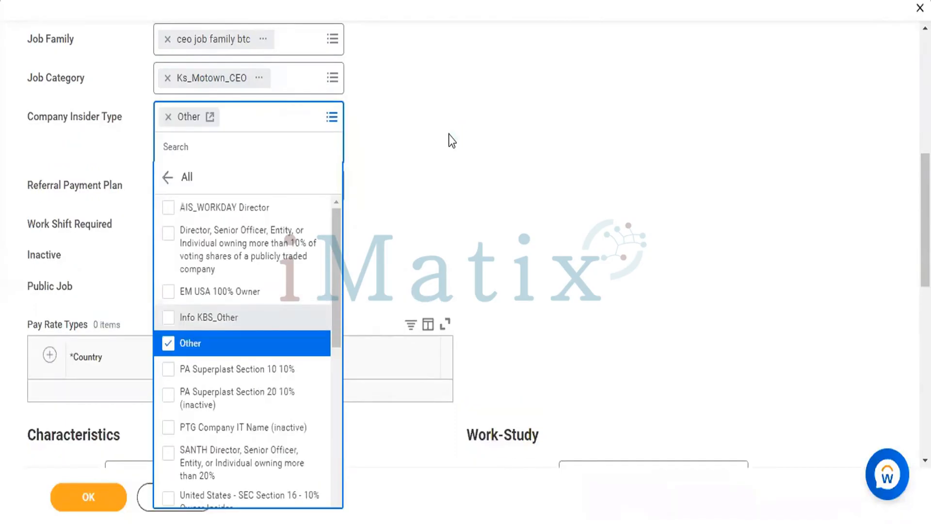
click(450, 140)
Search the referral payment plans for House, clear that search and select Team22_Joining bonus referral as the plan
scroll(310, 130, down, 1)
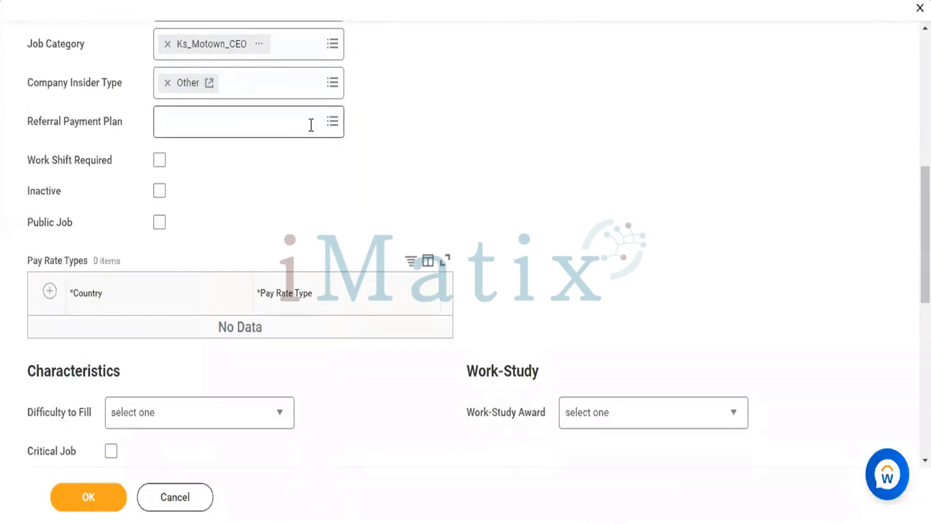
click(311, 125)
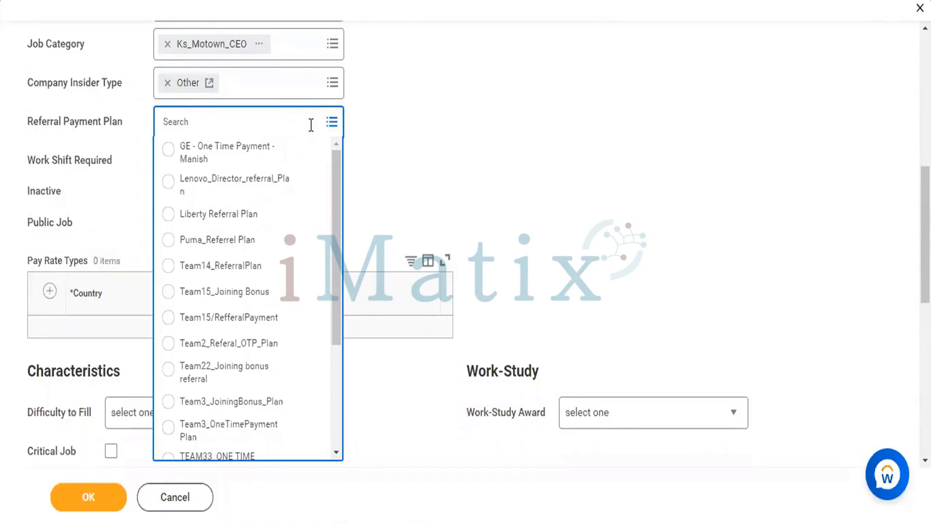
text(House)
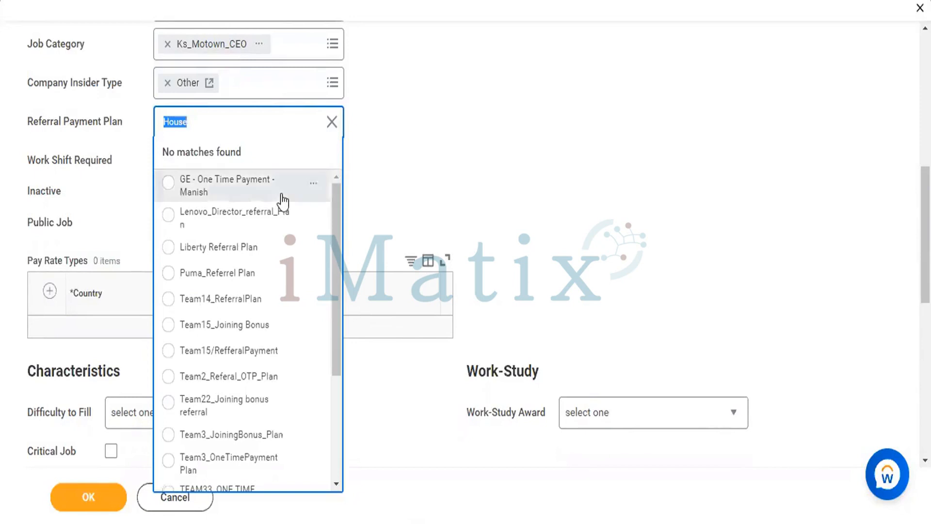
key(BackSpace)
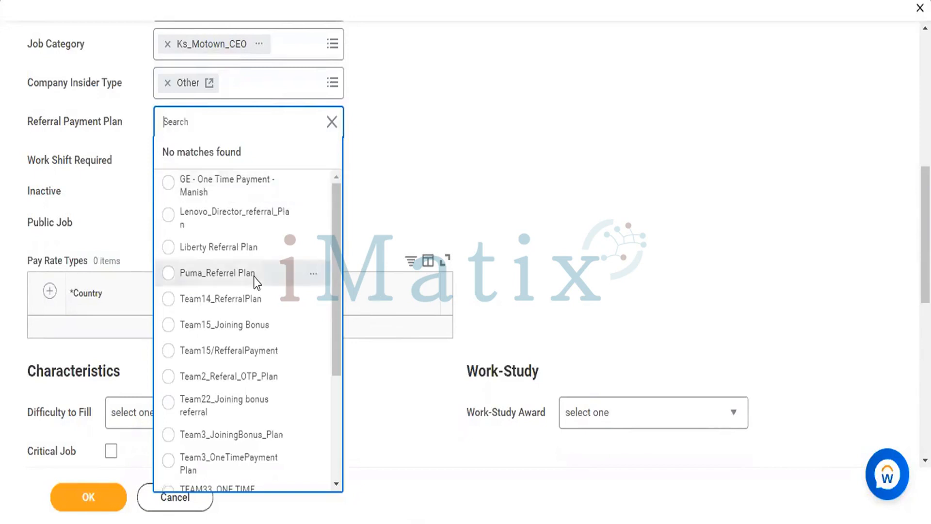
scroll(254, 276, down, 3)
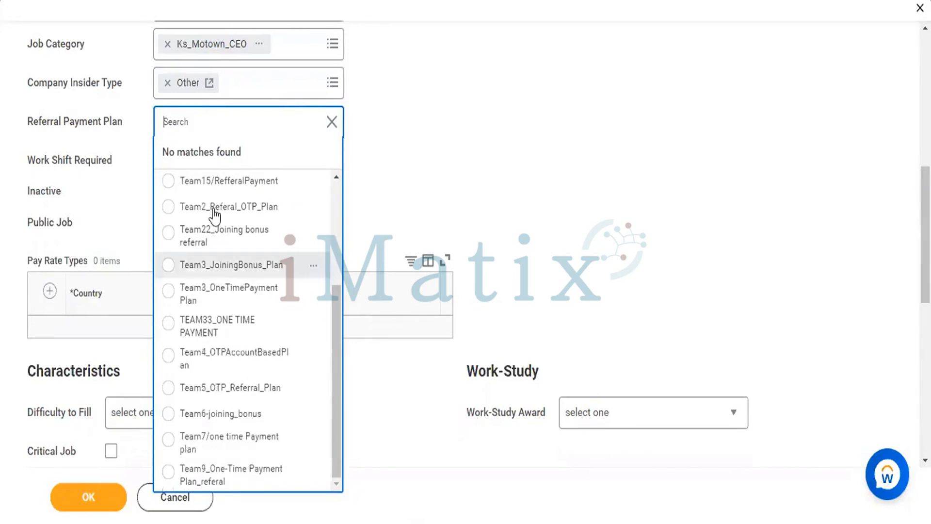
click(168, 236)
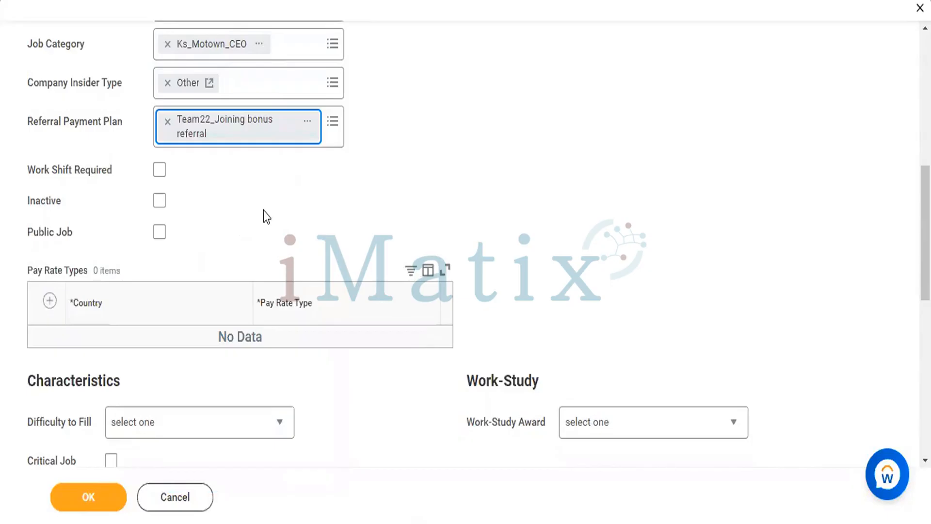
scroll(263, 210, down, 1)
scroll(264, 210, down, 1)
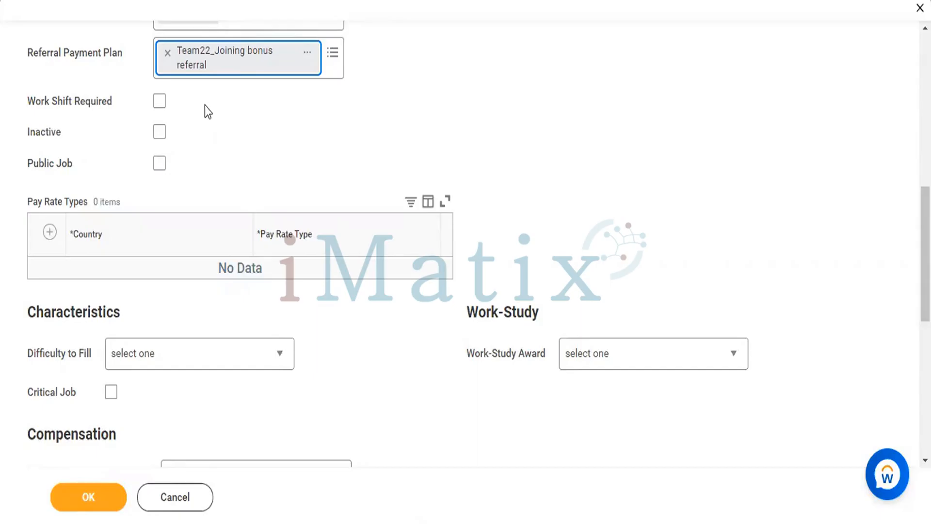
click(160, 103)
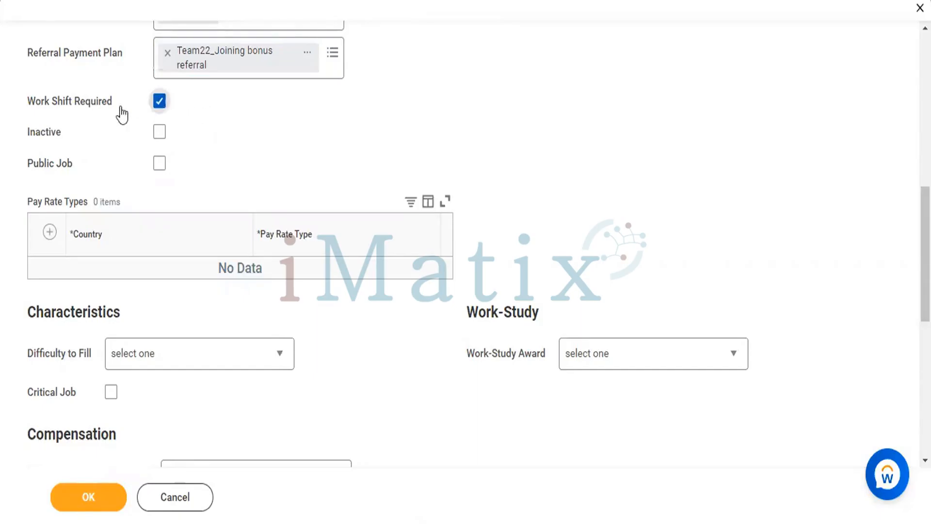
click(162, 165)
click(160, 165)
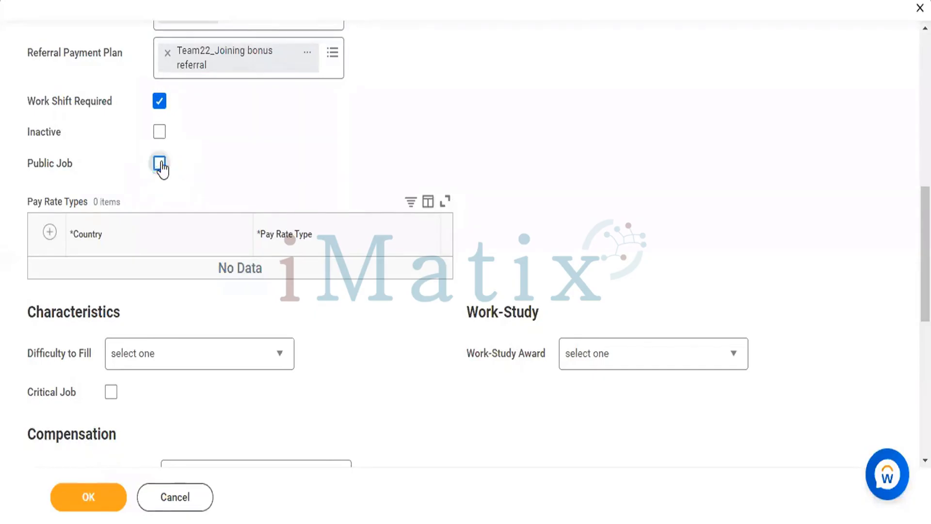
click(159, 102)
Add a pay rate types row and search the countries for IND to set its country to India
scroll(264, 167, down, 2)
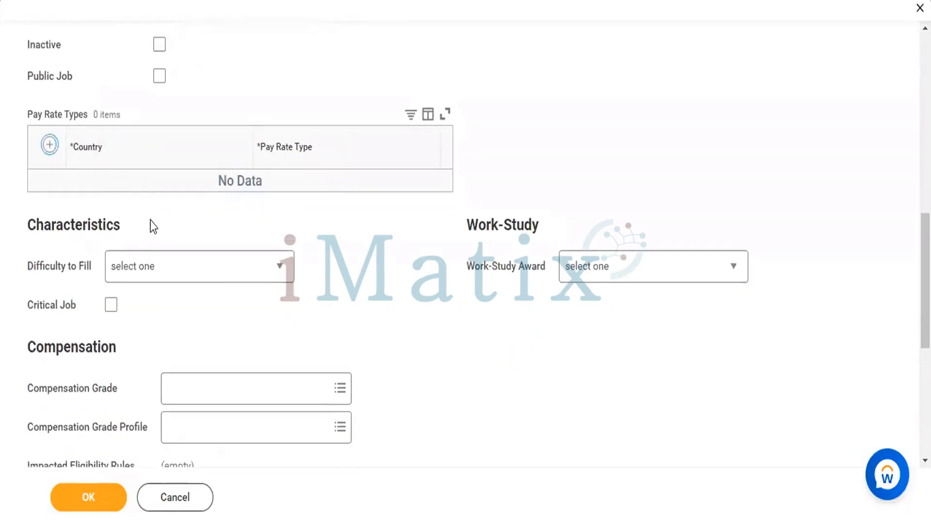
click(145, 196)
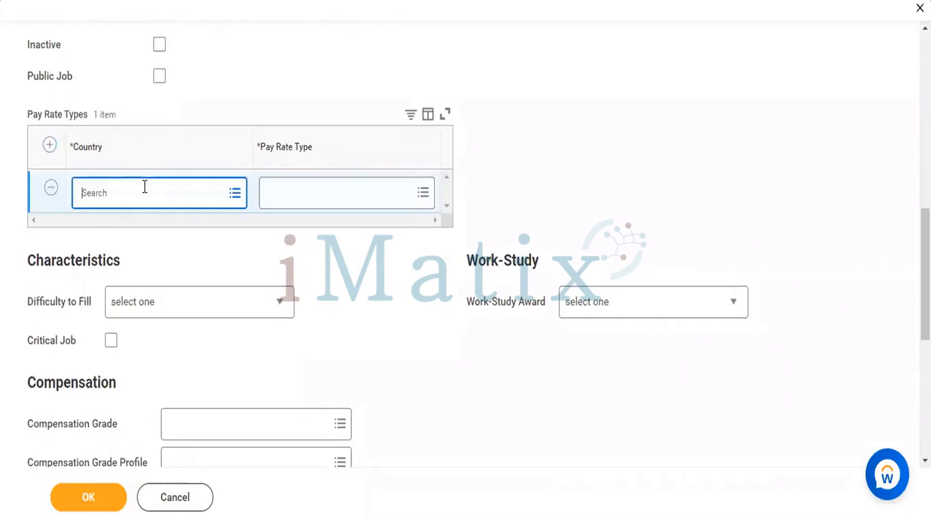
text(IND)
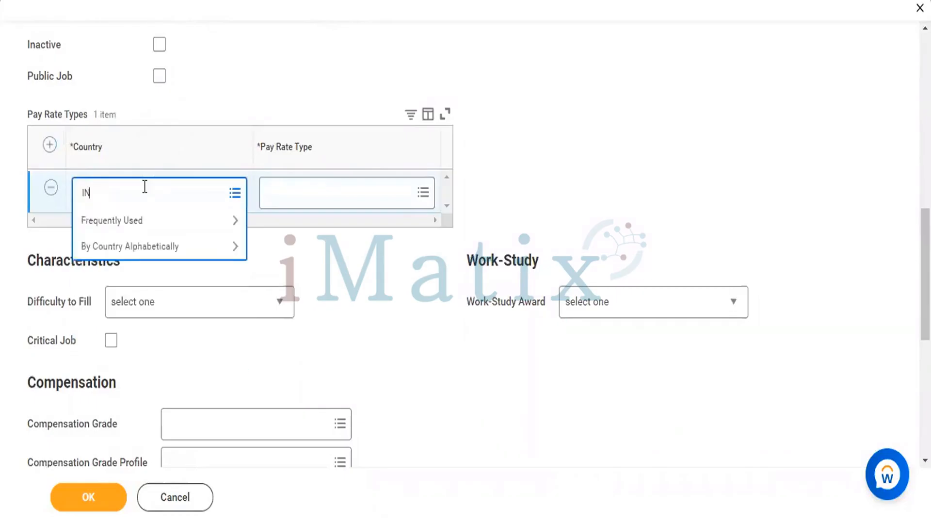
key(Return)
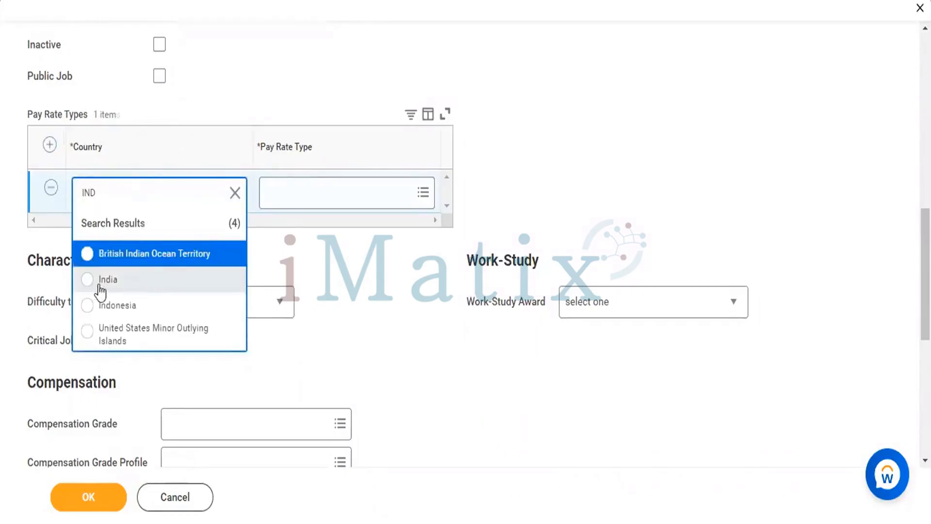
click(121, 279)
Search the pay rate types for INR and assign INR to the India row
click(363, 184)
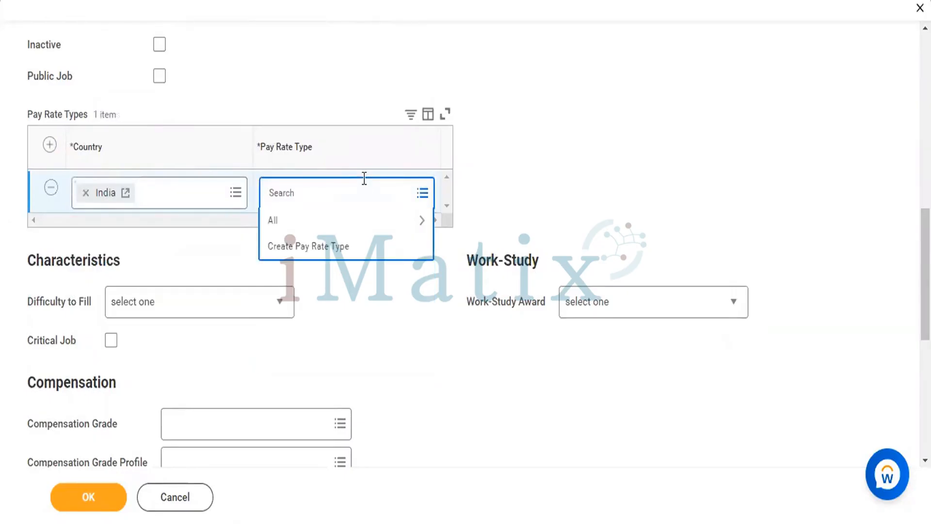
text(INR)
key(Return)
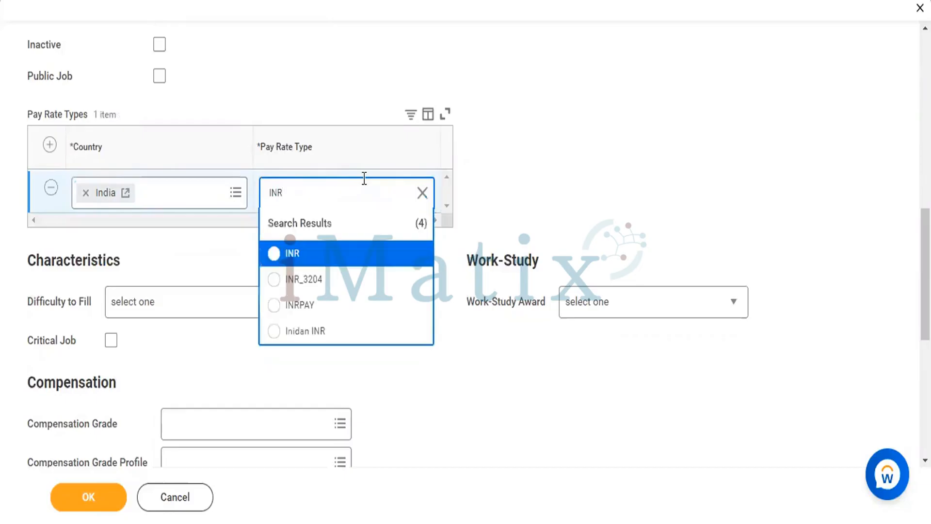
click(274, 254)
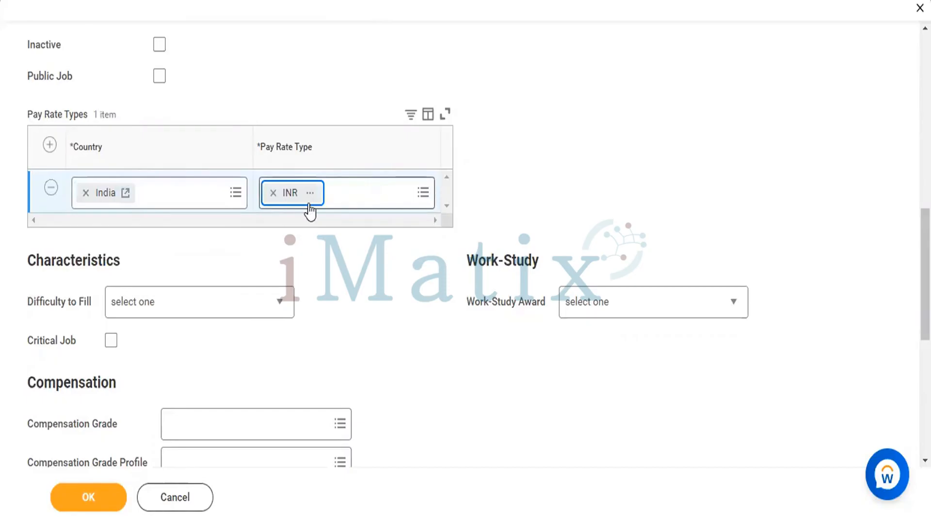
Set the difficulty to fill to Easy and mark the profile as a critical job
scroll(348, 241, down, 5)
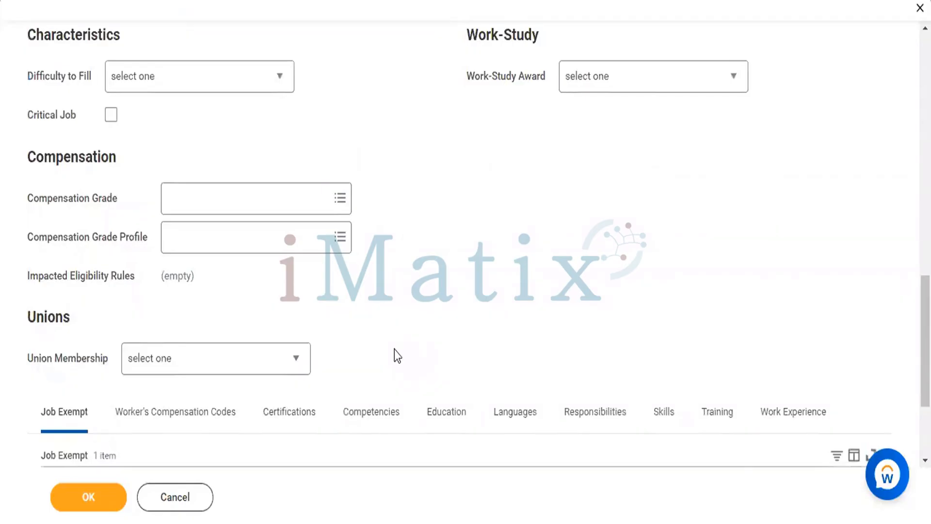
click(215, 76)
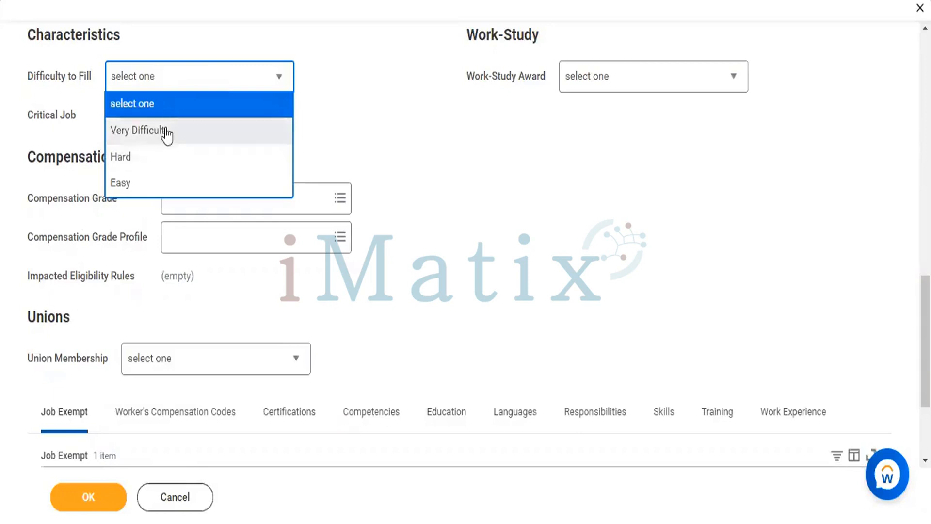
click(143, 183)
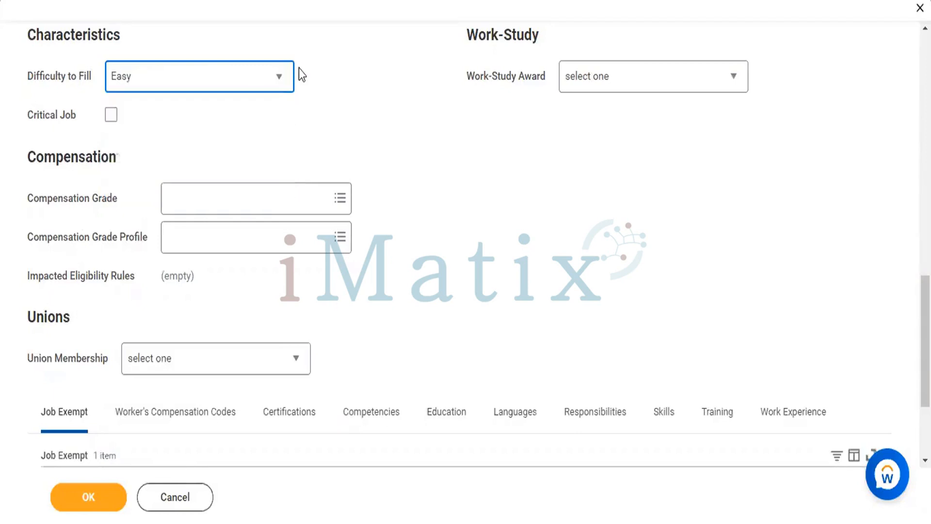
click(111, 115)
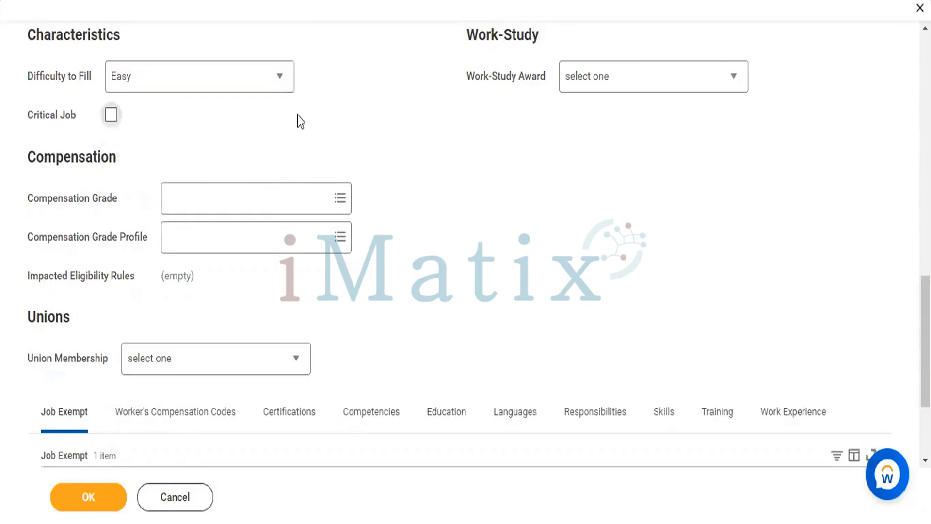
Search the compensation grades for A+ and select Grade - A for the job profile
scroll(298, 115, down, 2)
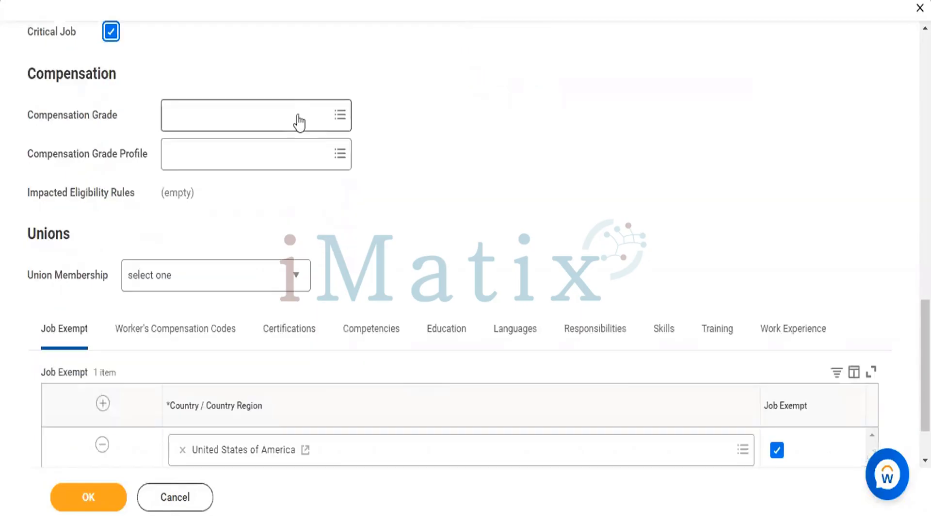
click(249, 119)
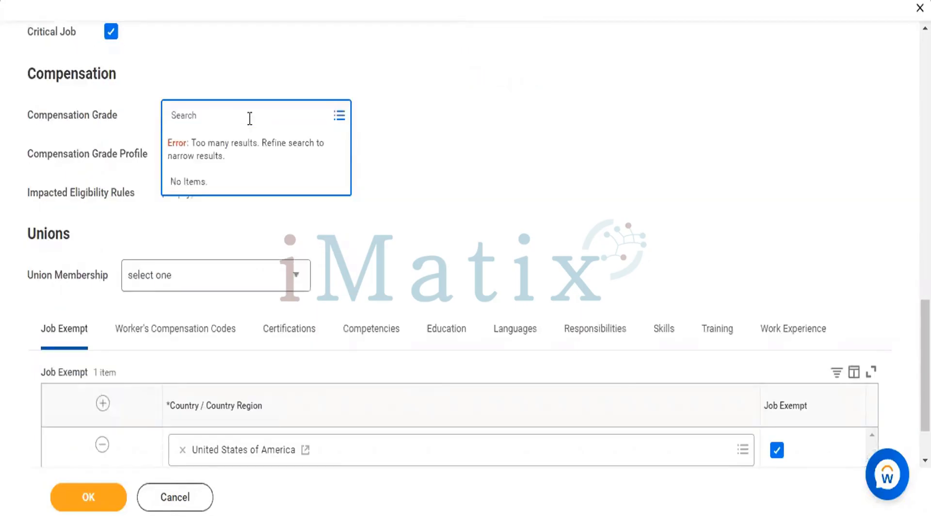
text(A6)
key(BackSpace)
text(+)
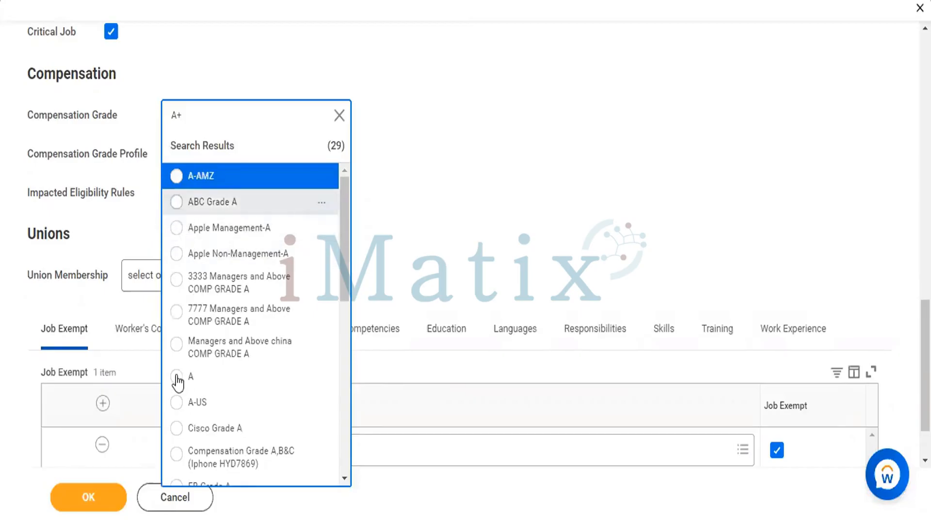
scroll(186, 378, down, 3)
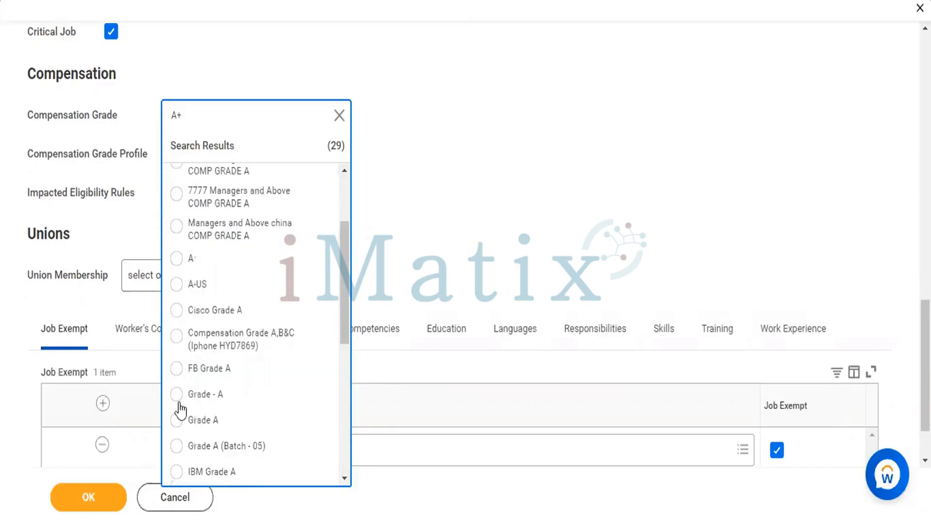
Switch to the course PDF and highlight the Compensation configuration heading on page 7
key(alt+Tab)
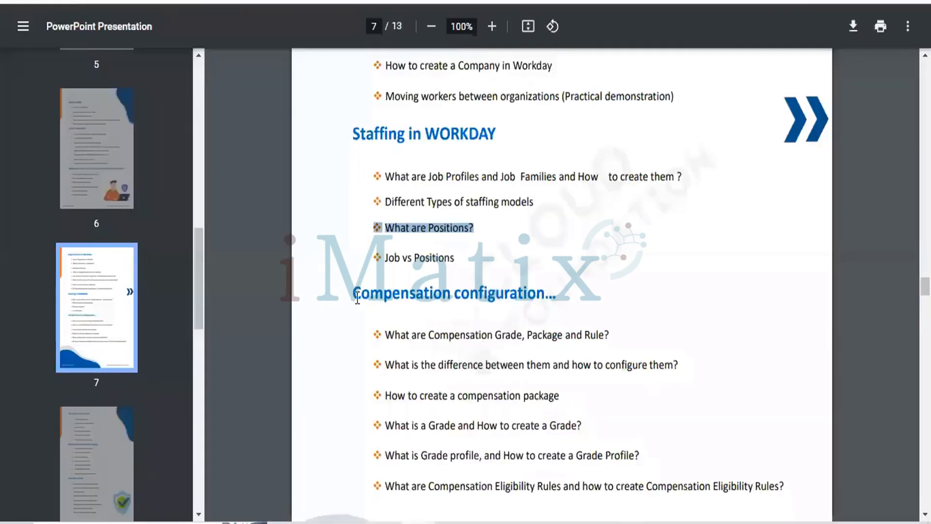
drag(358, 298, 556, 291)
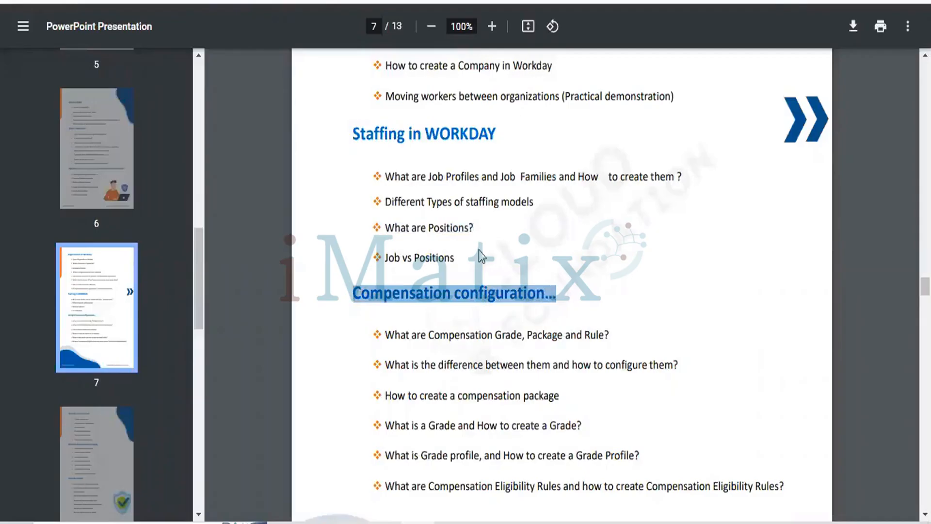
click(478, 194)
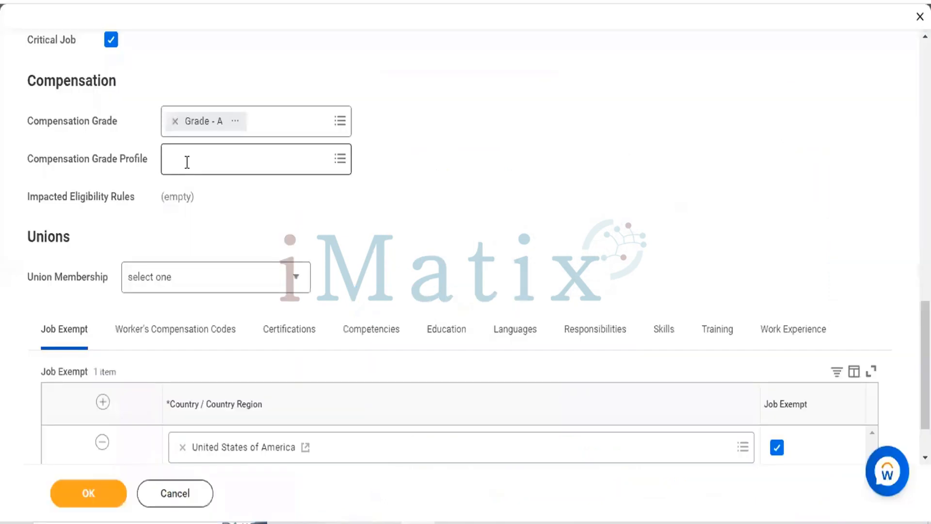
In the job profile form, search the compensation grade profiles for GR and A, and leave the field empty
click(187, 162)
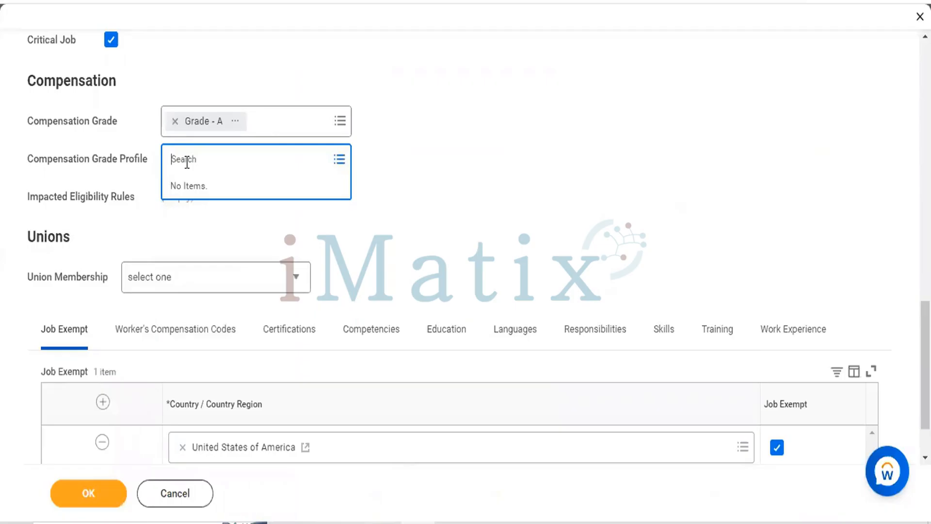
text(F)
key(BackSpace)
text(G)
key(Return)
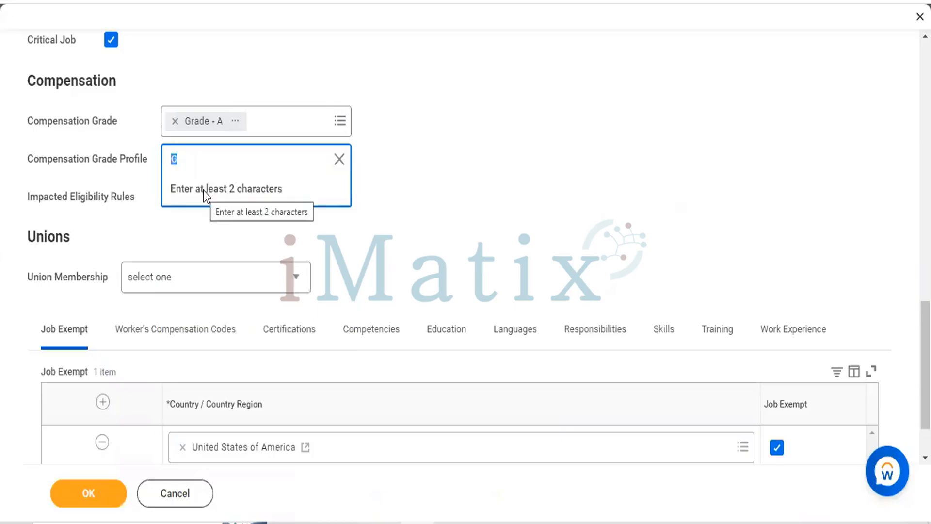
text(GR)
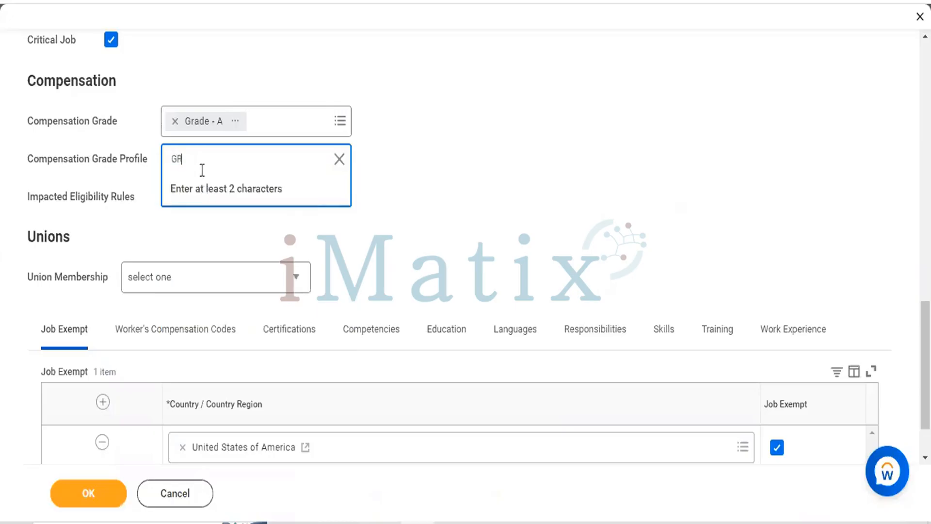
key(Return)
key(BackSpace)
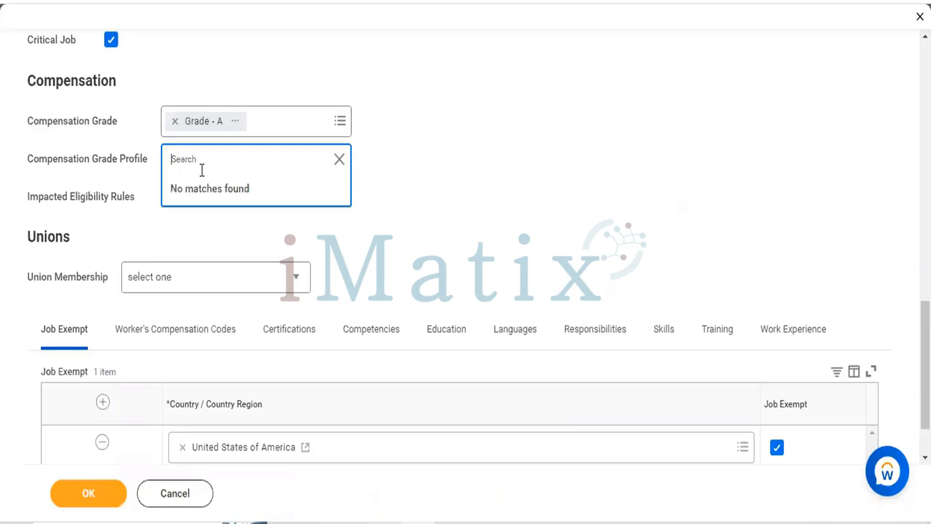
text(A)
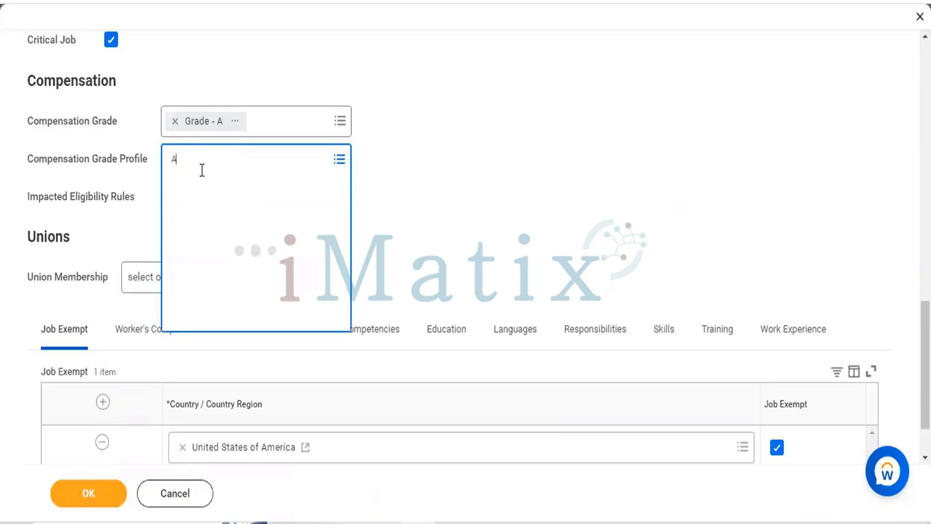
key(Escape)
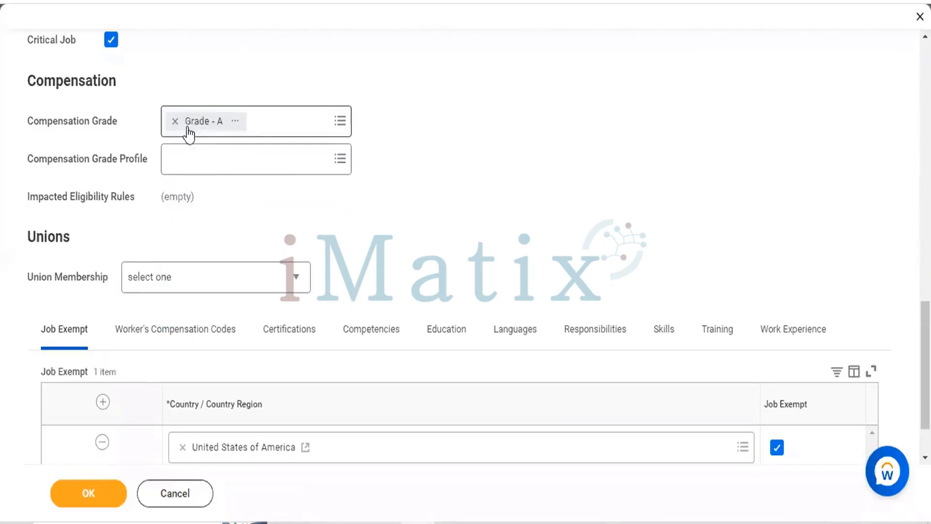
click(228, 169)
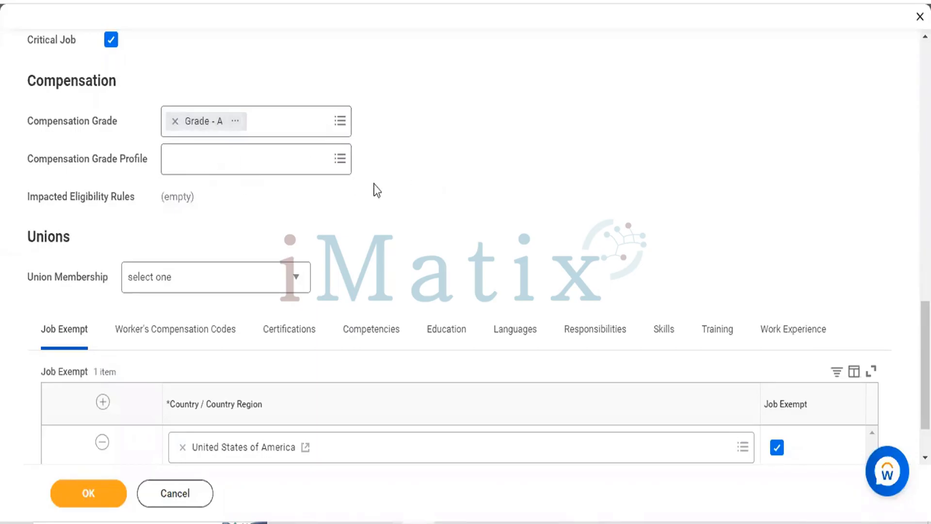
click(348, 163)
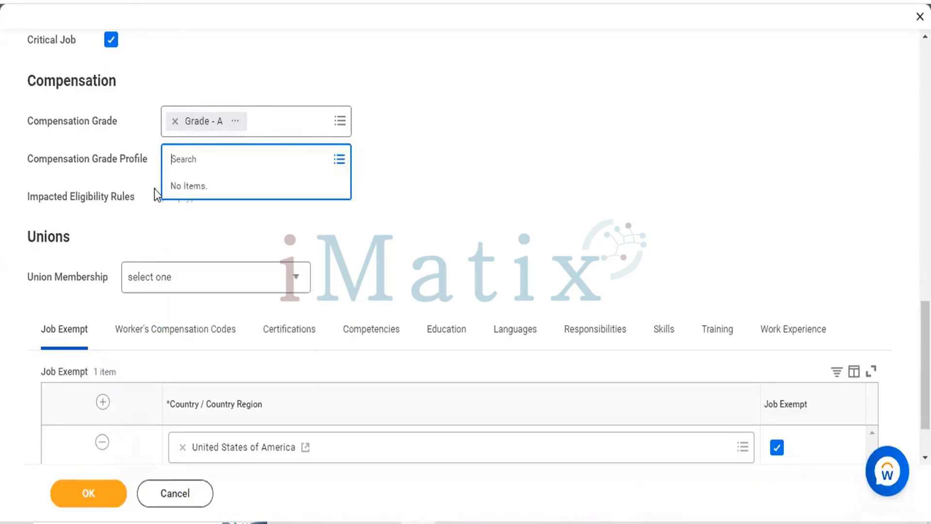
click(451, 174)
Set the union membership in the Unions section to Required
scroll(451, 175, down, 3)
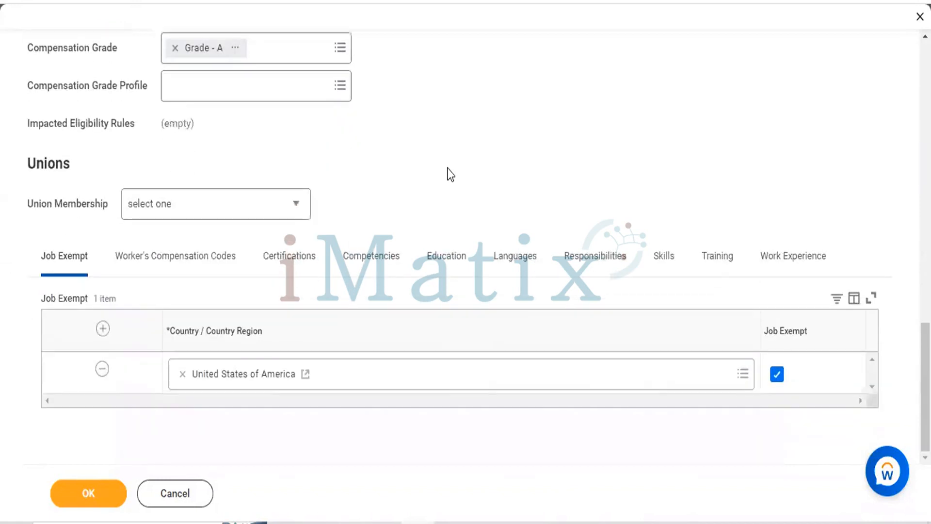
double_click(61, 164)
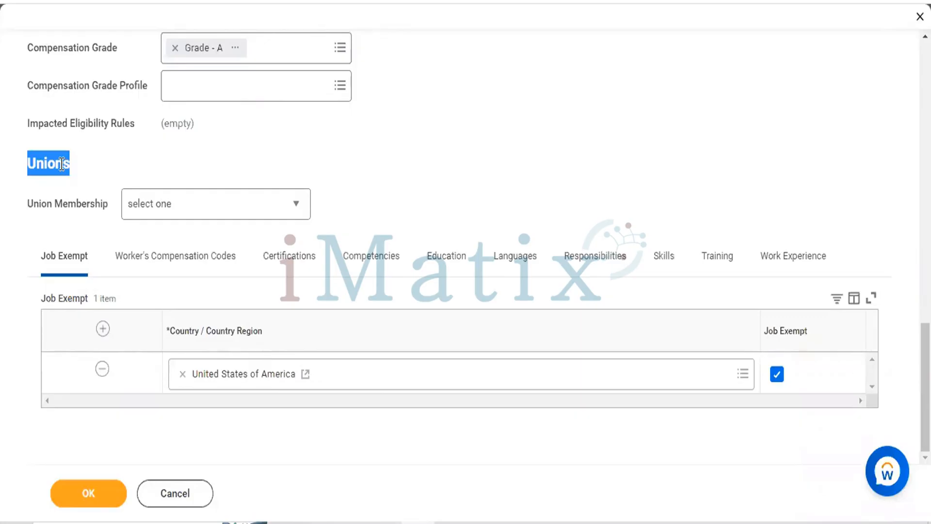
click(218, 203)
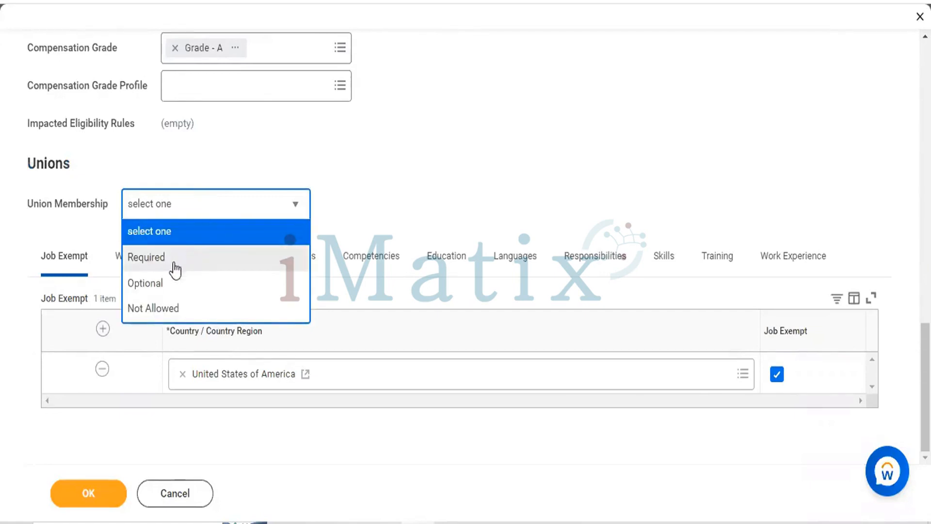
click(154, 265)
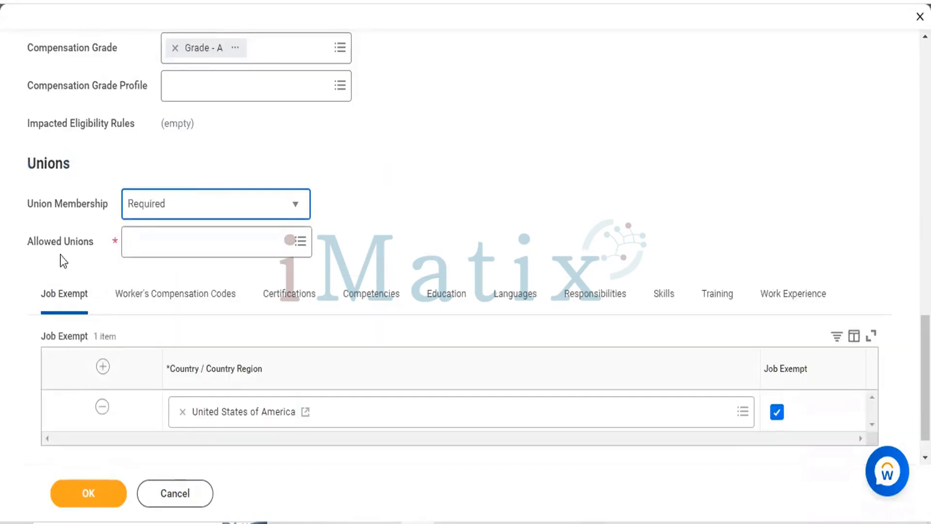
Choose LiUNA - Laborers' International Union of North America from all active unions as the allowed union
click(301, 245)
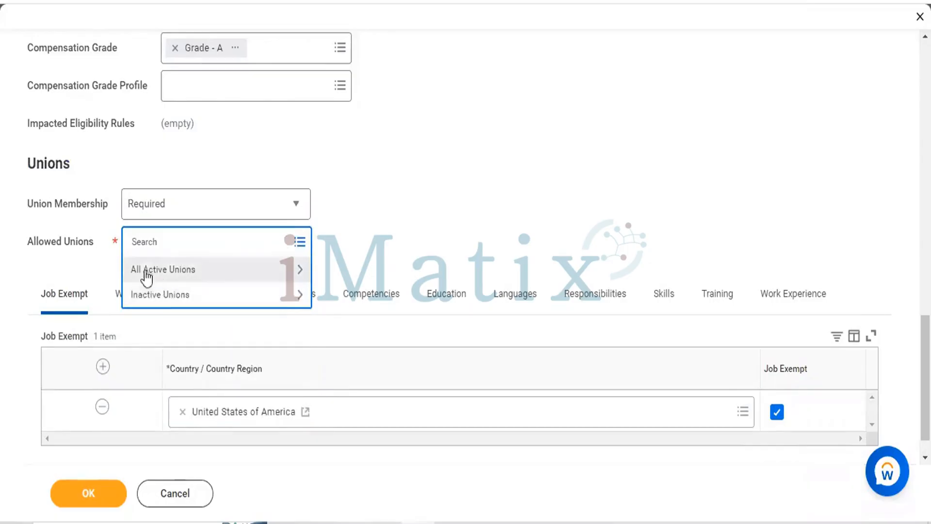
click(197, 278)
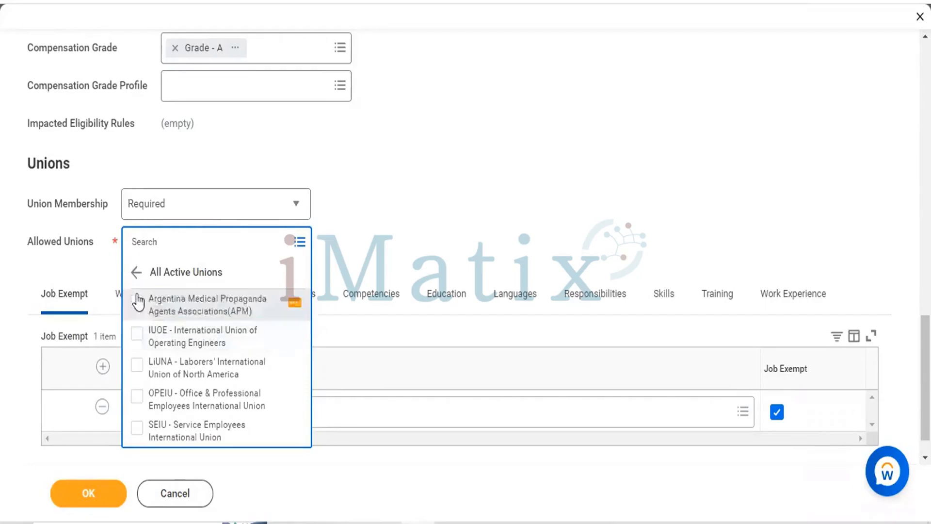
click(136, 369)
click(466, 138)
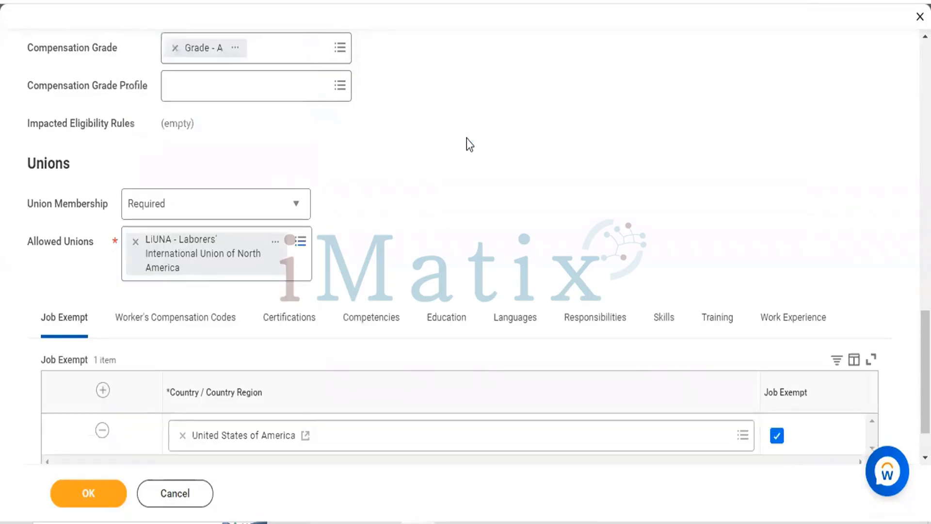
Change the union membership in the Unions section to Not Allowed
scroll(467, 138, down, 1)
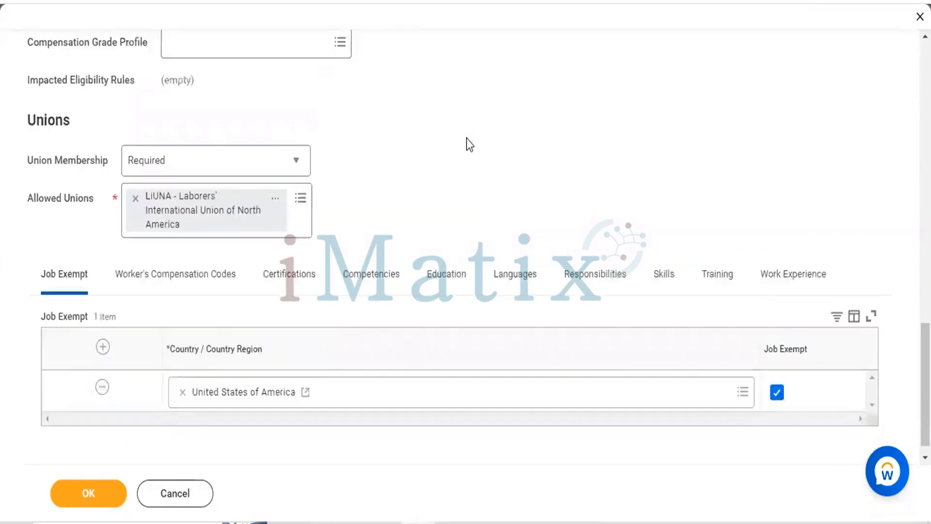
click(277, 147)
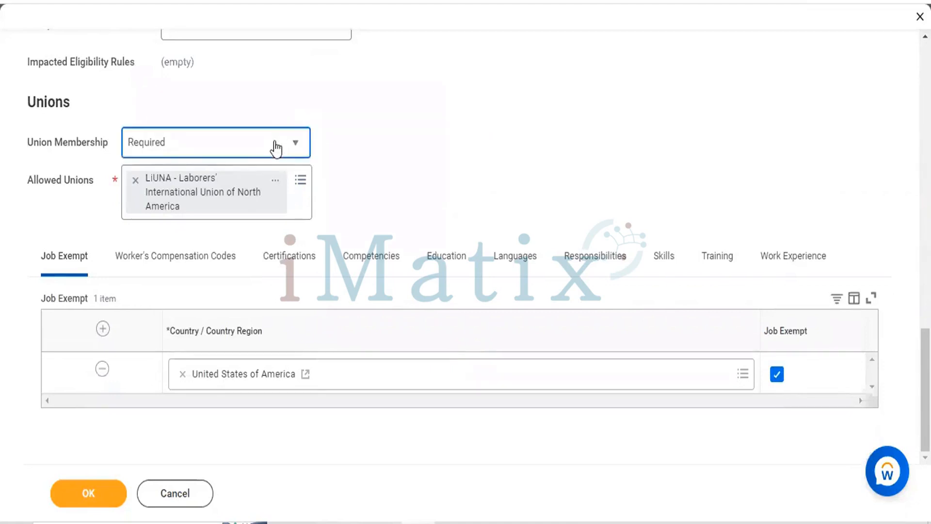
click(154, 248)
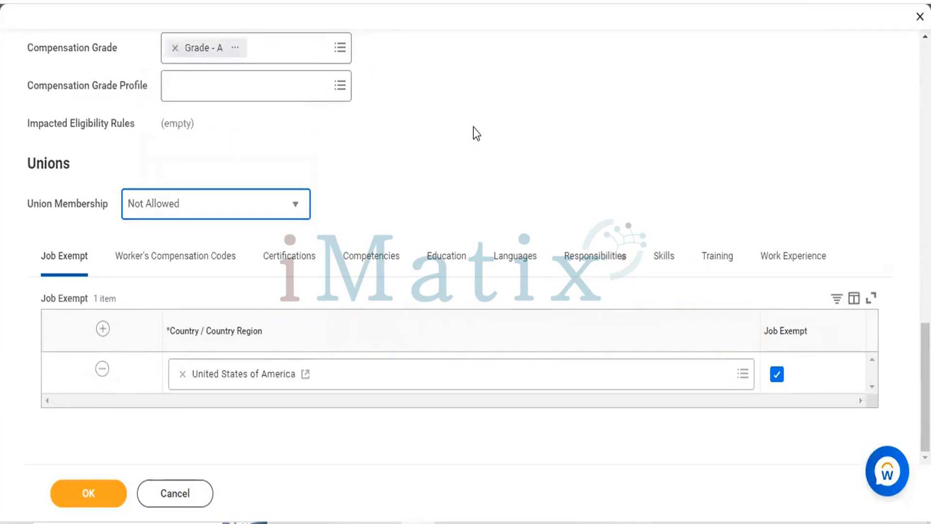
Replace United States of America with India as the country in the Job Exempt row
click(458, 407)
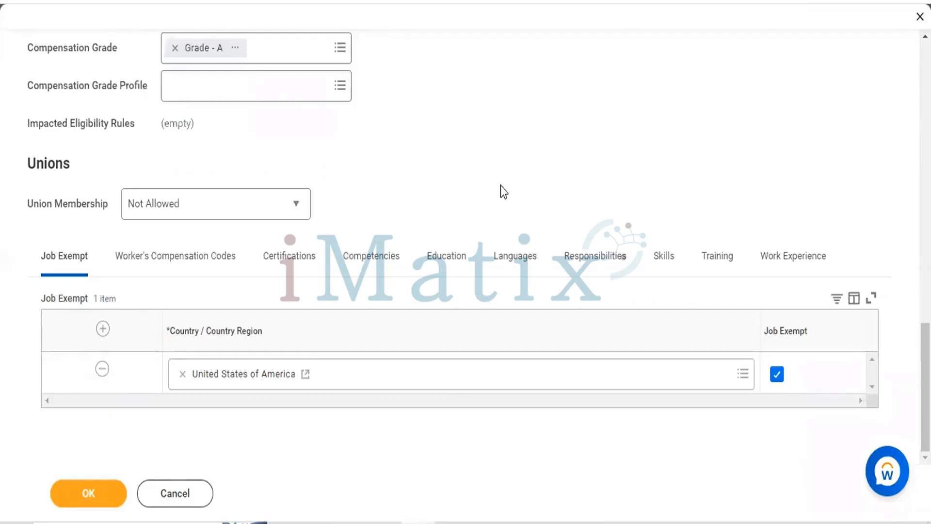
click(183, 377)
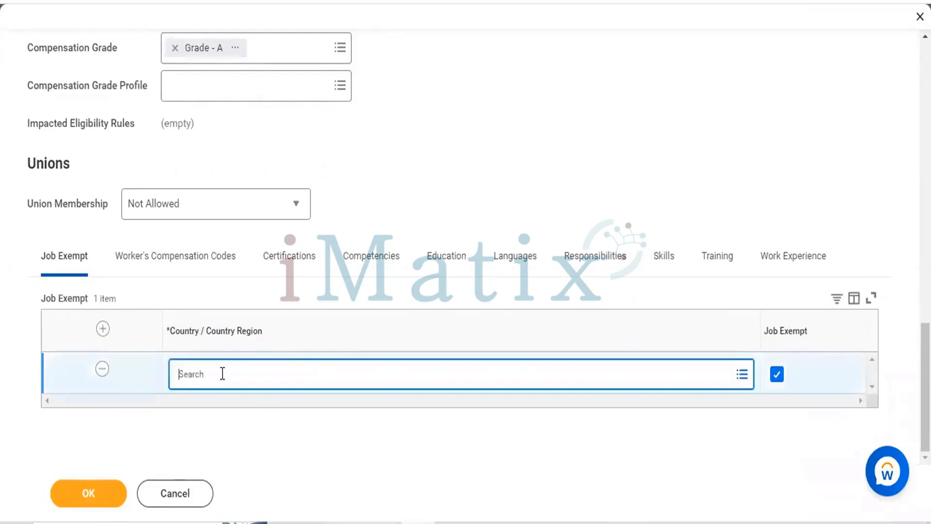
text(ind)
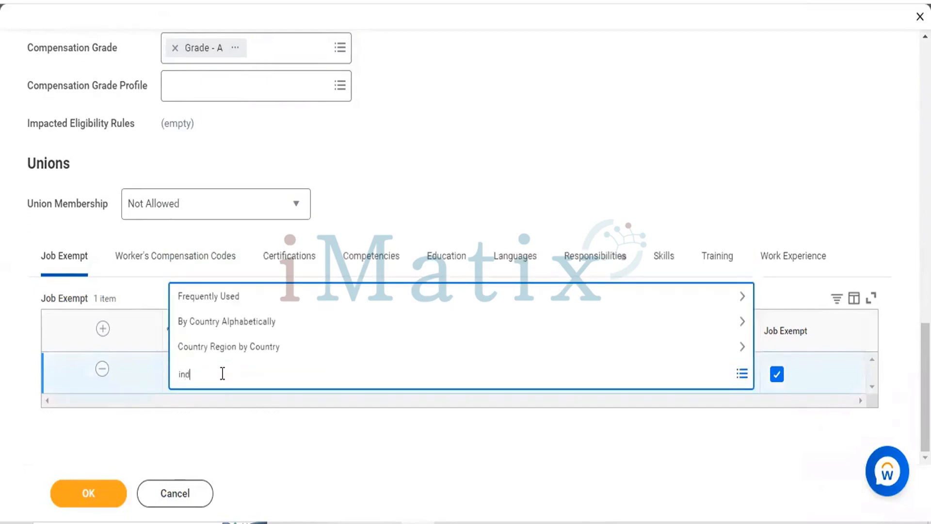
key(Return)
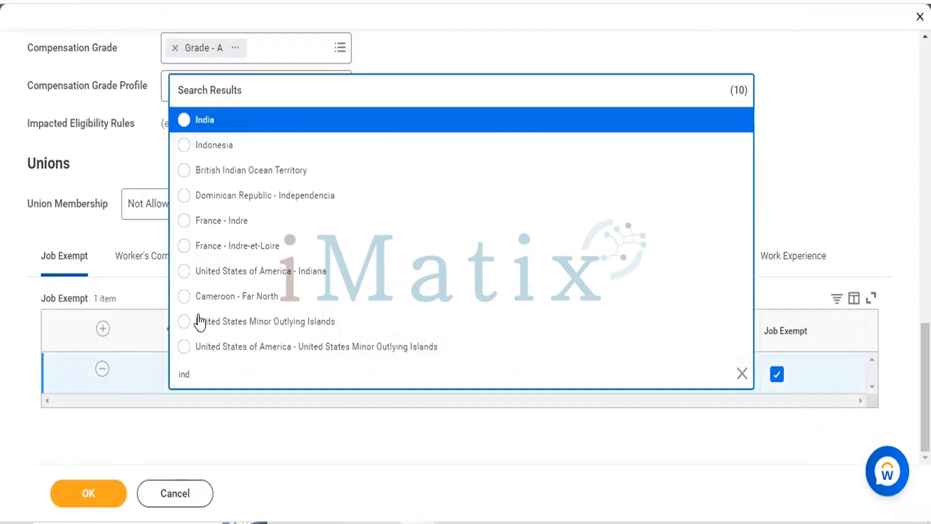
click(184, 120)
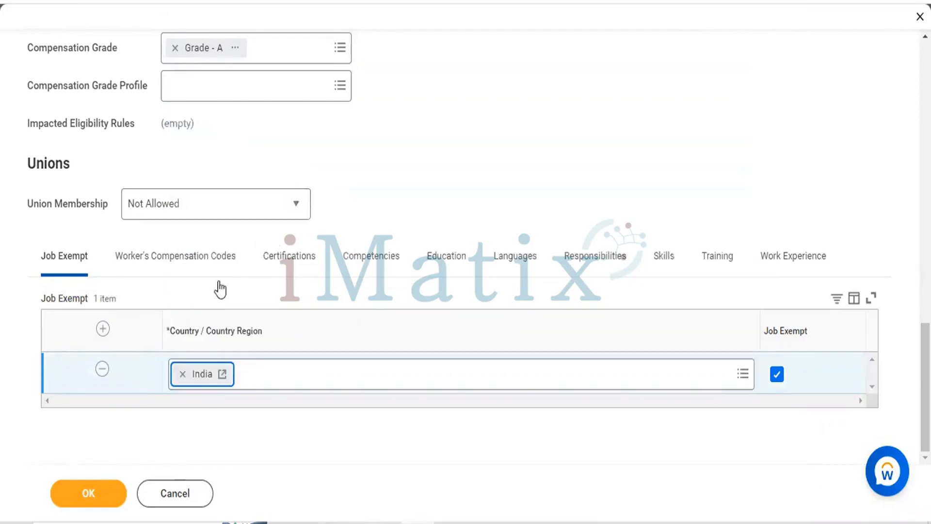
Add the workers' compensation code 9521 - House Furnishing/ Floor Coverings - install (United States of America) to the job profile
click(160, 257)
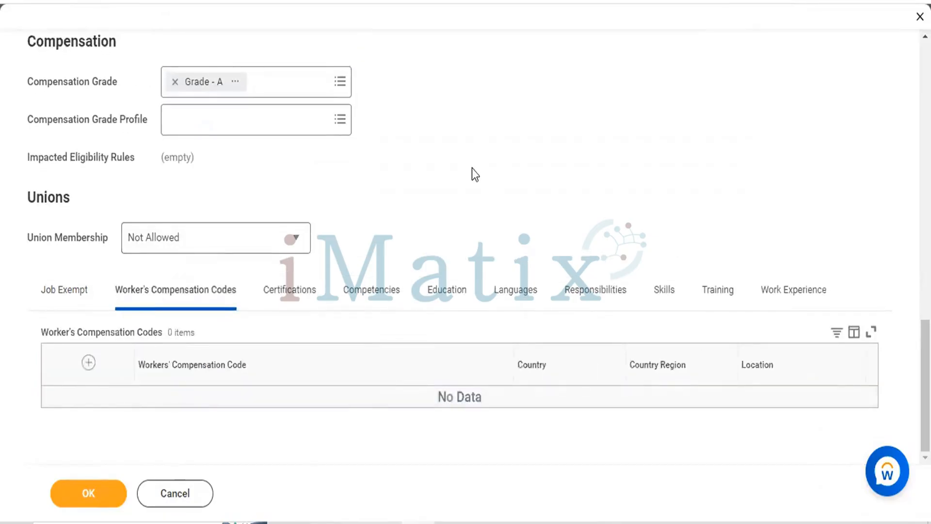
click(88, 363)
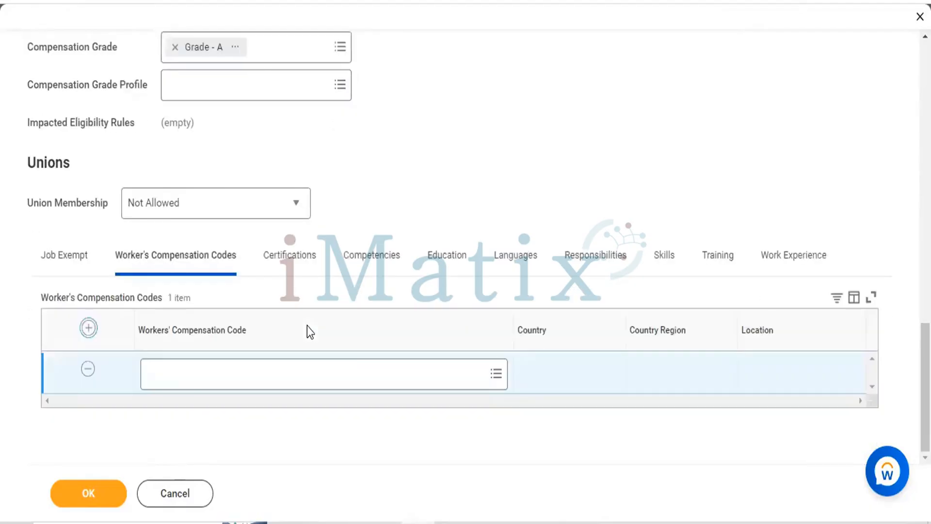
click(491, 374)
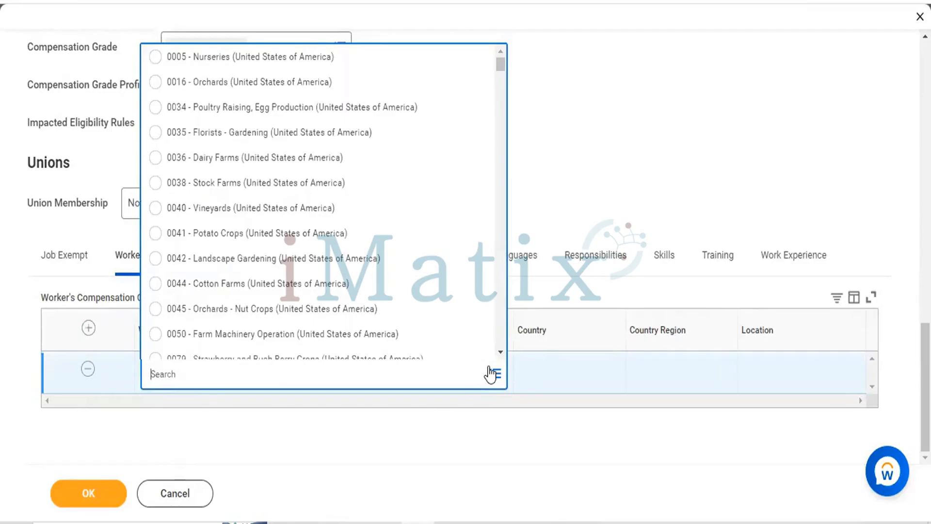
text(House)
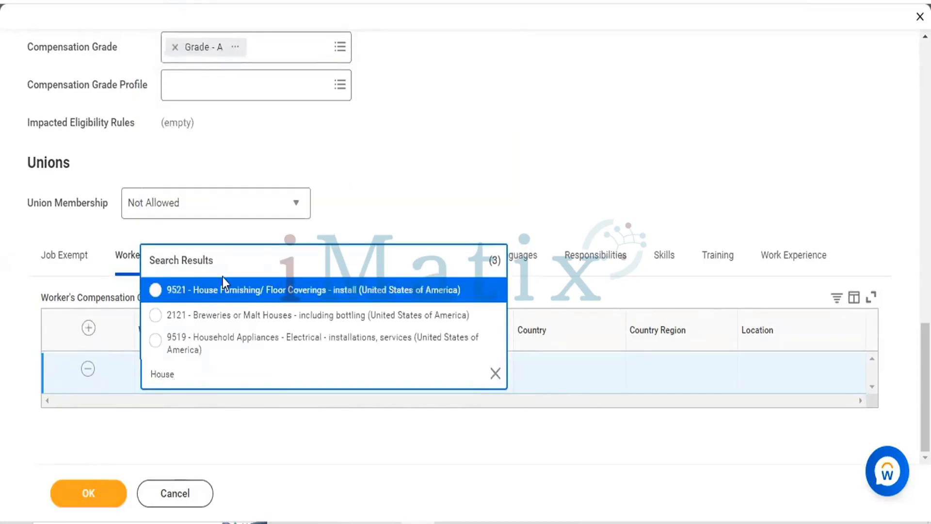
click(159, 293)
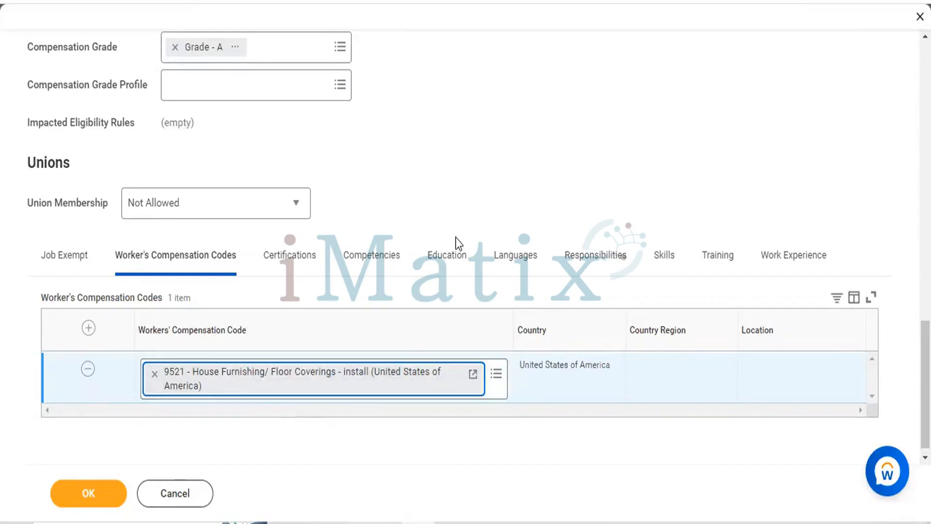
Add a required certification for India with the predefined certification Six Sigma - Master Black Belt - 6Sigma
click(270, 271)
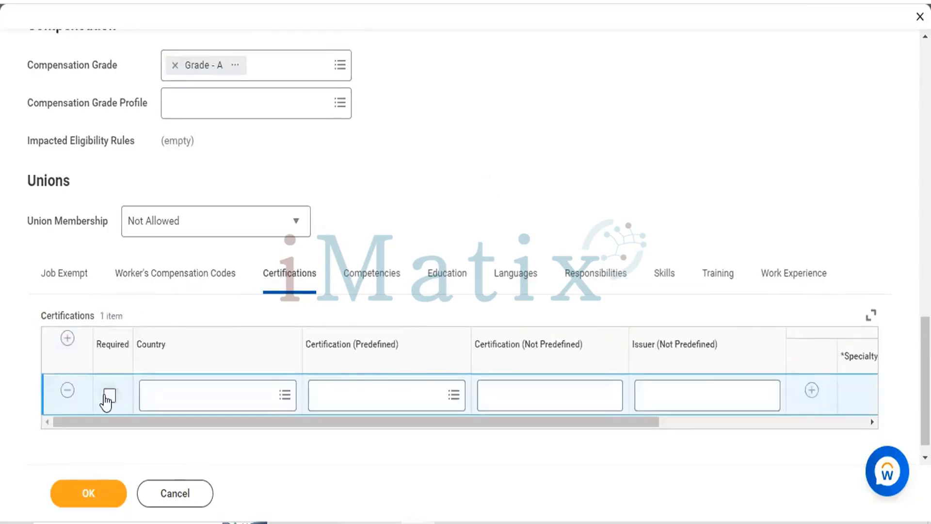
click(109, 397)
click(224, 392)
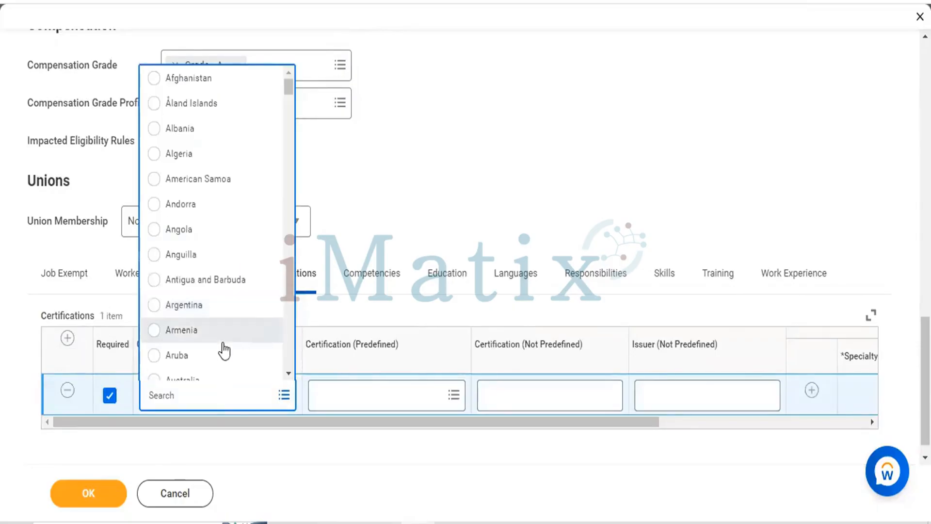
text(IND)
key(Return)
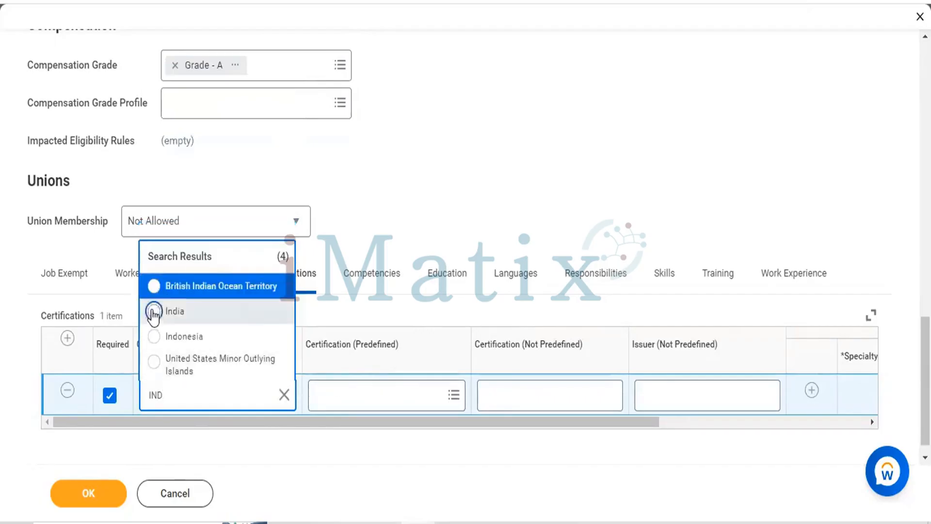
click(154, 313)
click(388, 394)
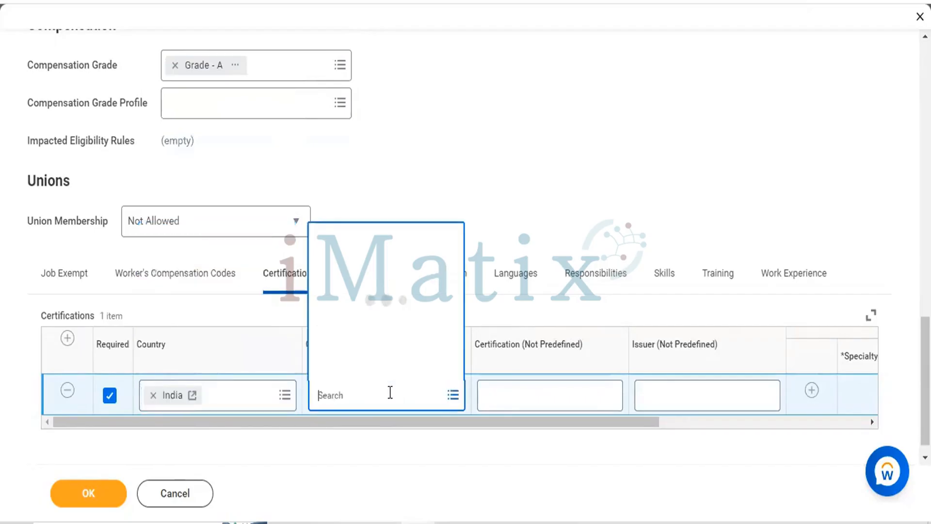
text(SIX)
key(Return)
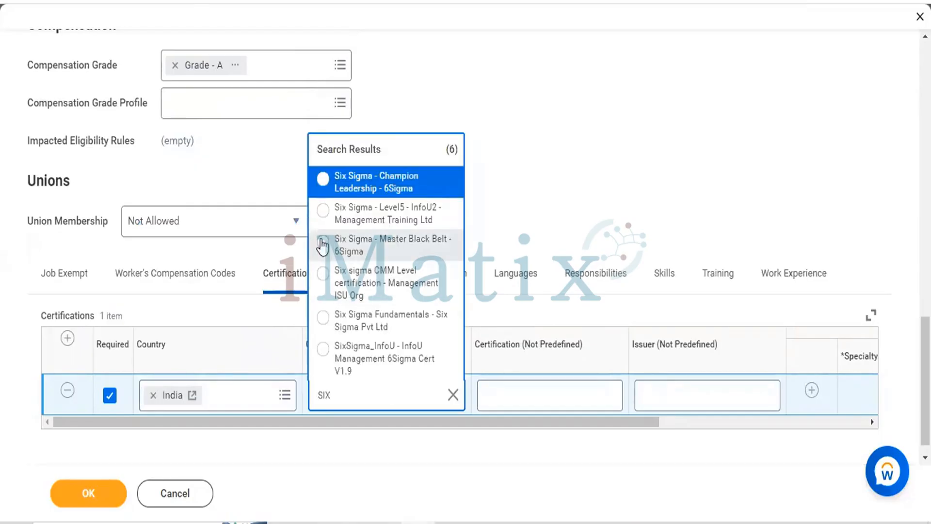
click(322, 243)
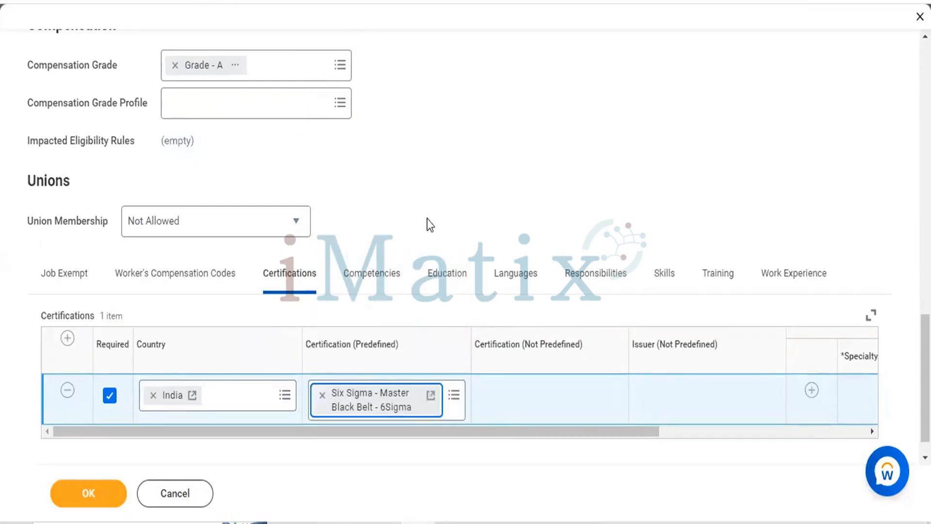
Add a row to the job profile's Competencies table and mark it as required
click(379, 270)
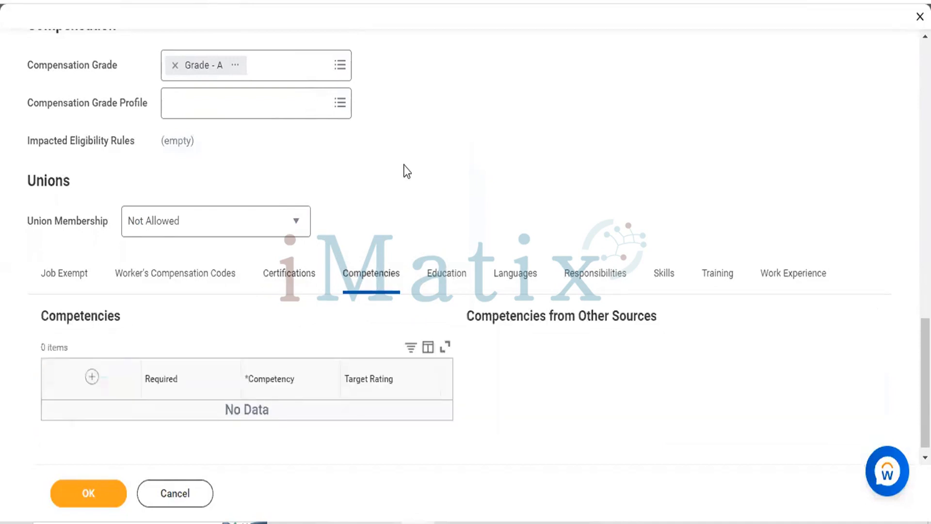
scroll(100, 305, down, 1)
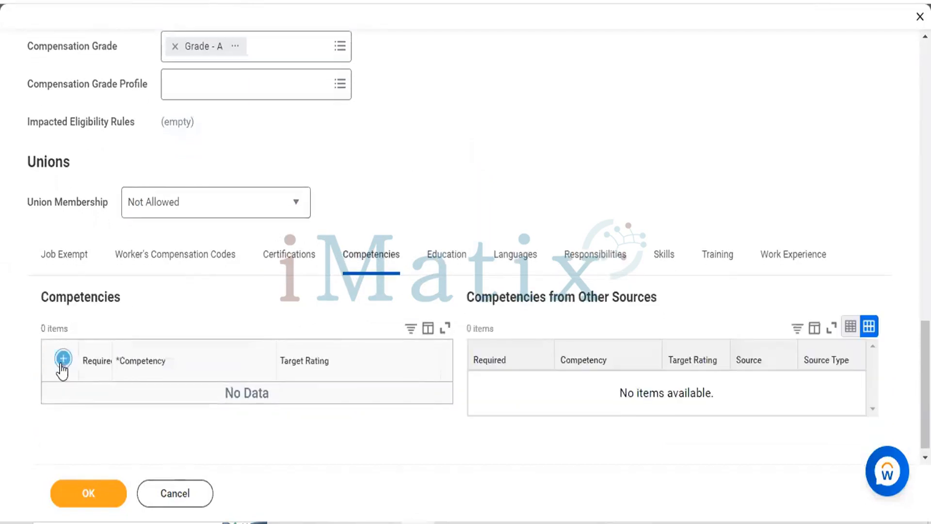
click(63, 363)
click(96, 405)
Configure a competency from the new row and try to create a new one named CEO
click(192, 406)
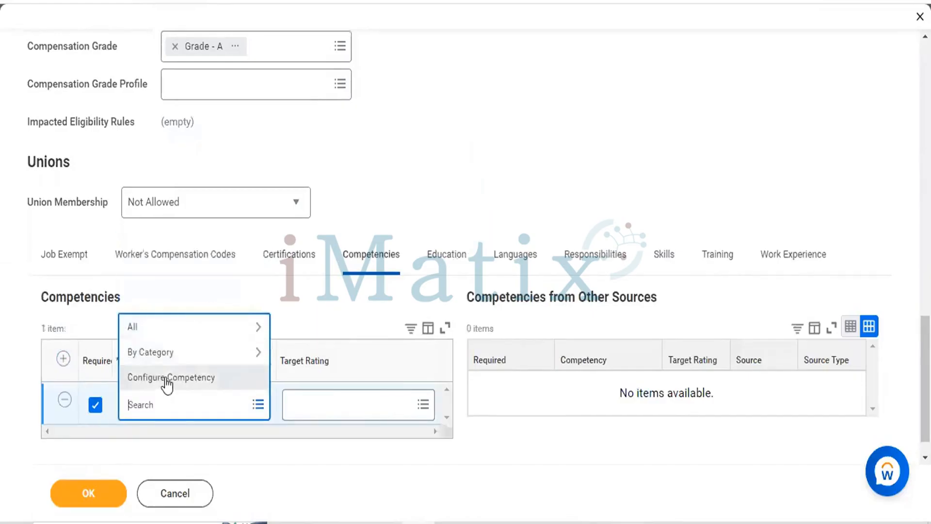
click(167, 379)
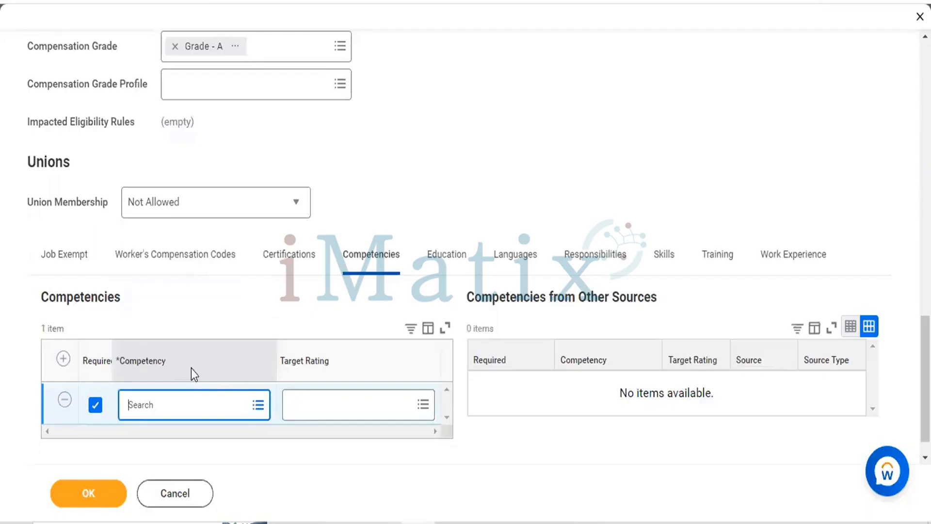
click(147, 257)
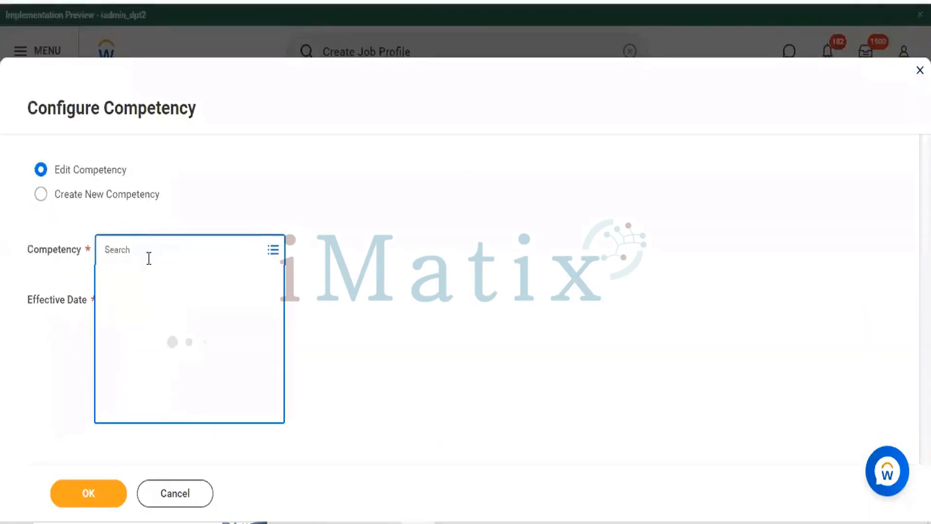
click(47, 201)
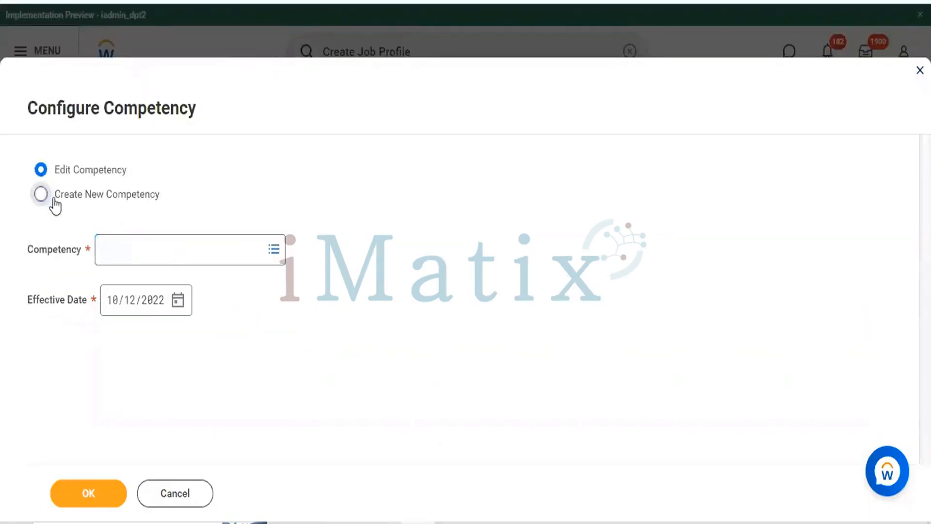
click(129, 252)
text(CE)
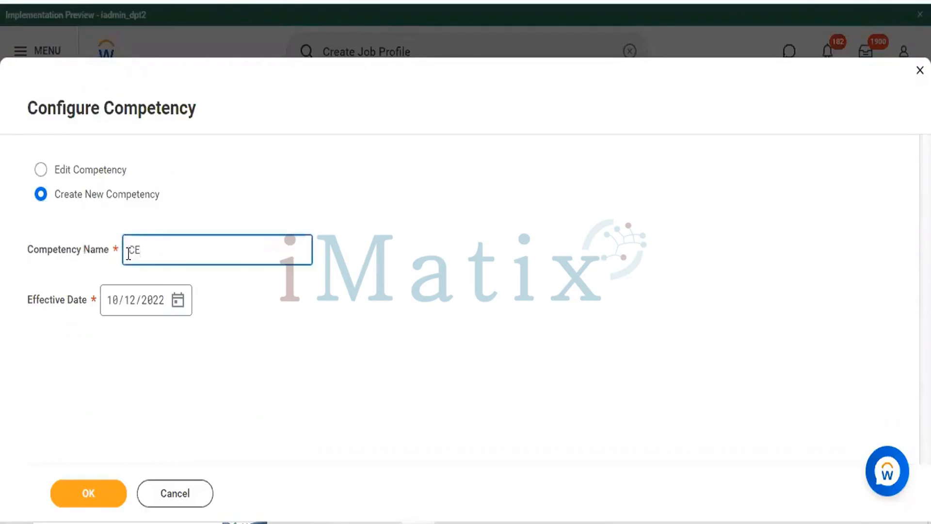
text(O)
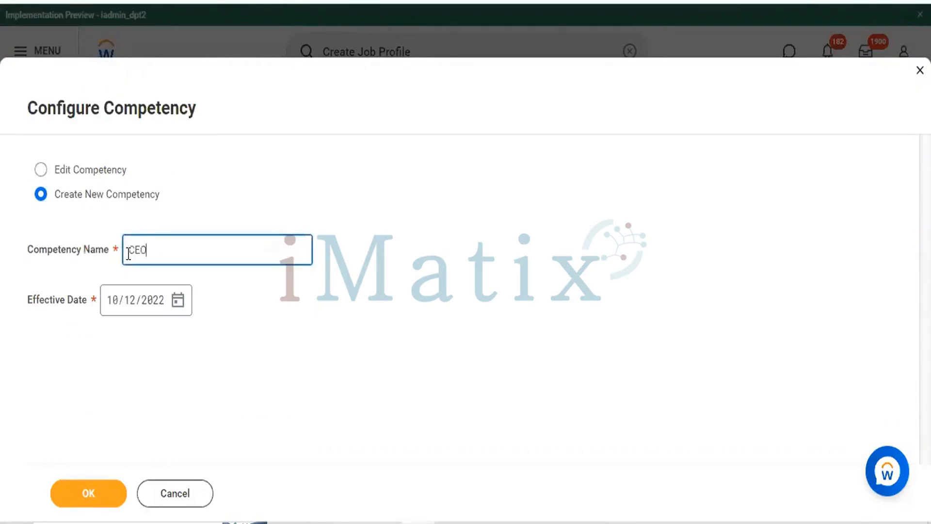
click(92, 495)
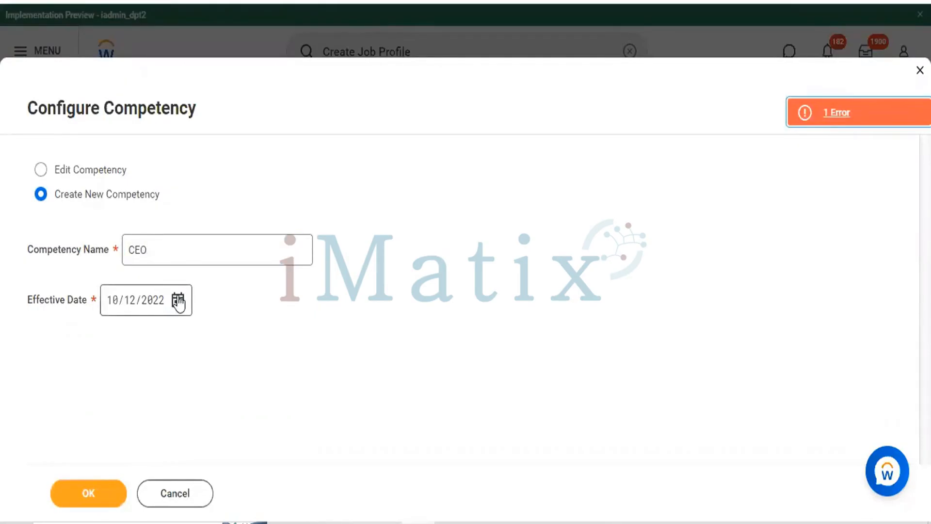
Extend the new competency's name to CEO (CF Pvt Ltd) and save it
click(244, 255)
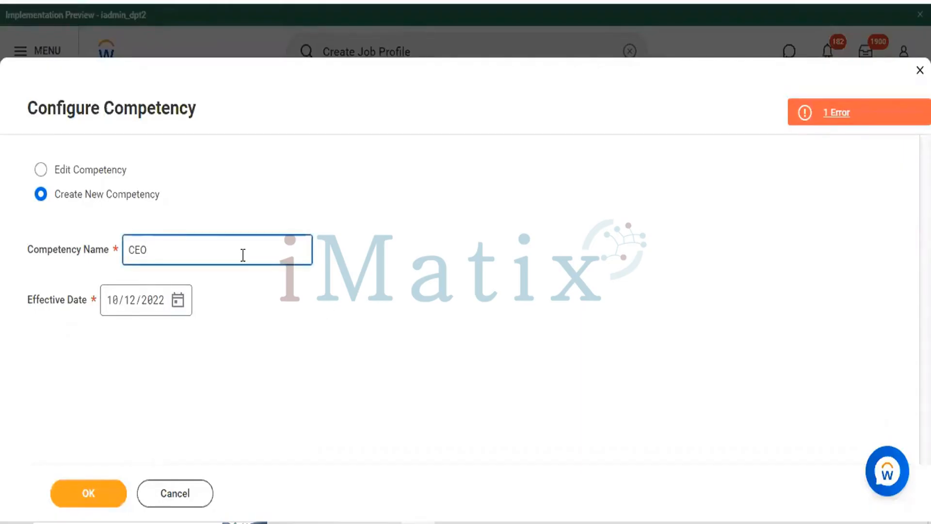
text((CF Pvt Ltd))
click(88, 494)
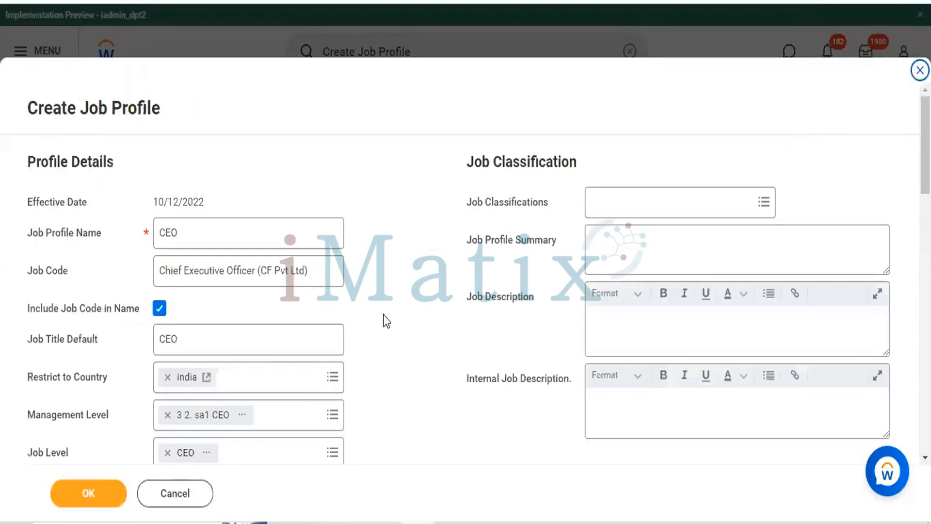
Return to the job profile's Competencies table and open the target rating choices for CEO (CF Pvt Ltd)
scroll(385, 321, down, 15)
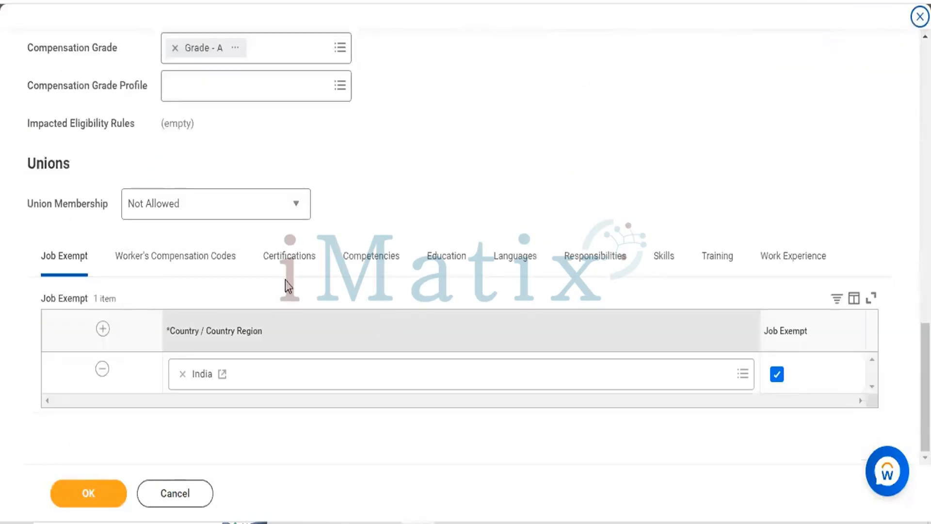
click(365, 258)
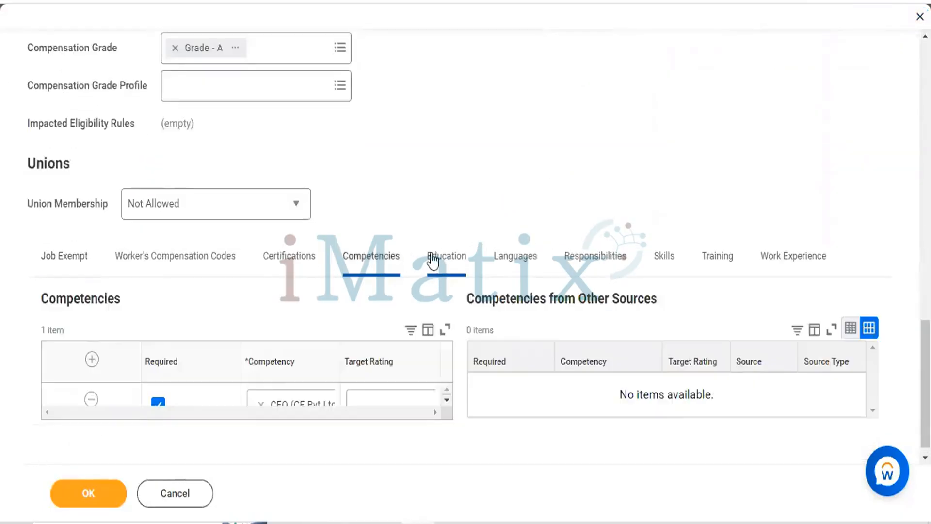
click(434, 259)
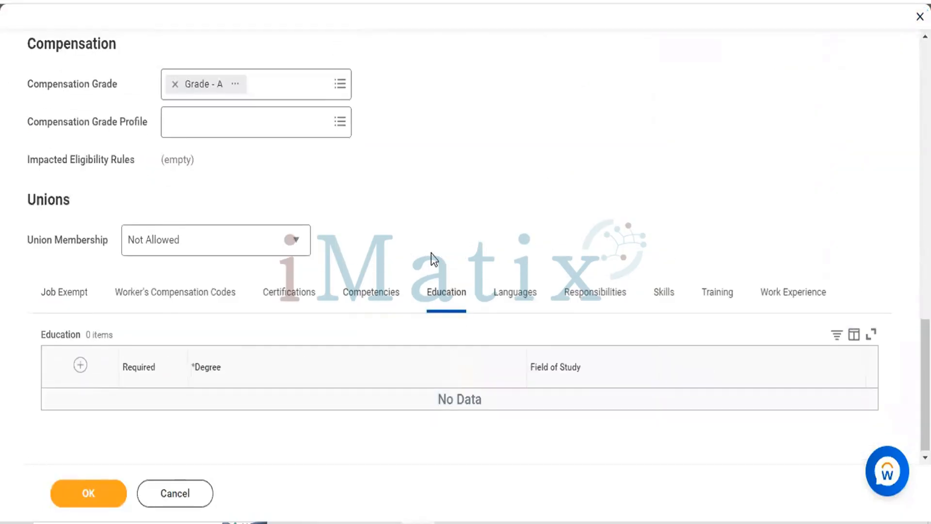
click(380, 287)
scroll(453, 246, down, 2)
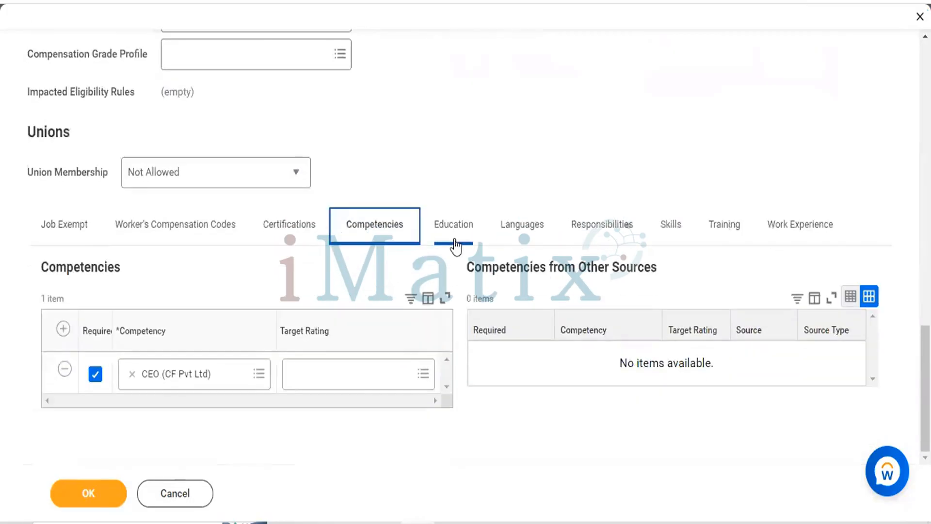
click(341, 371)
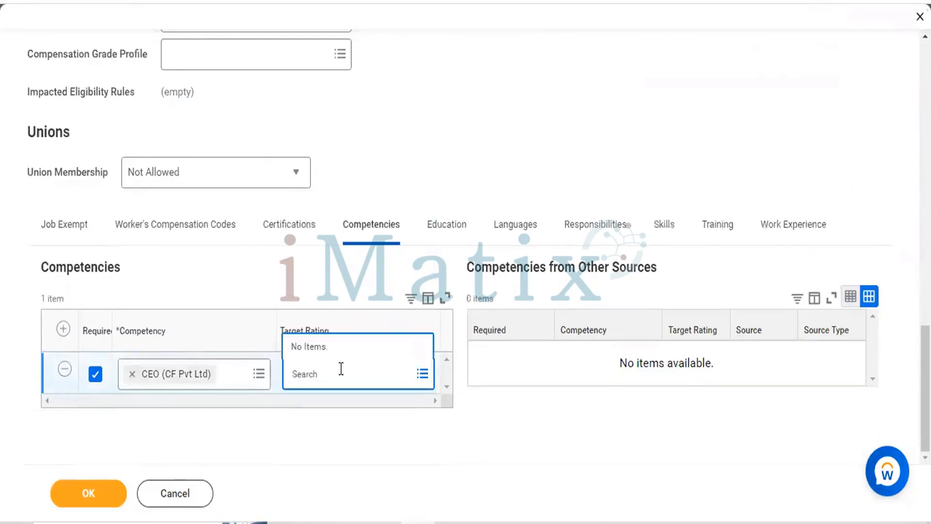
Set the target rating of the CEO (CF Pvt Ltd) competency to 5
text(5)
key(Return)
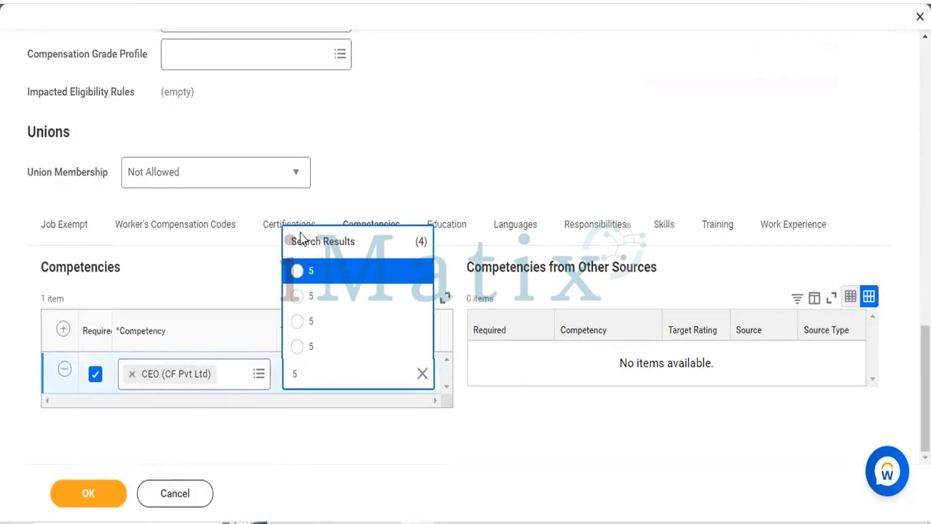
click(299, 272)
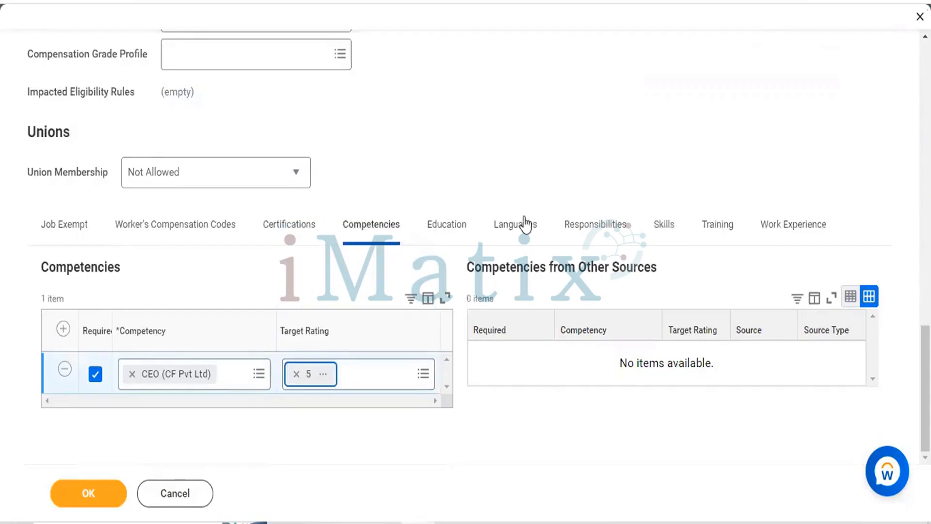
Add a row to the job profile's Education table and mark it as required
click(439, 242)
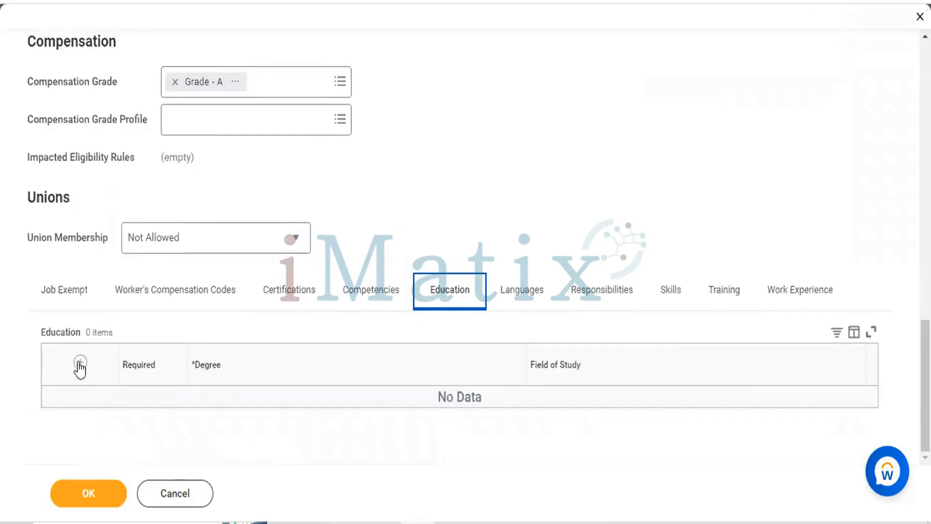
click(80, 365)
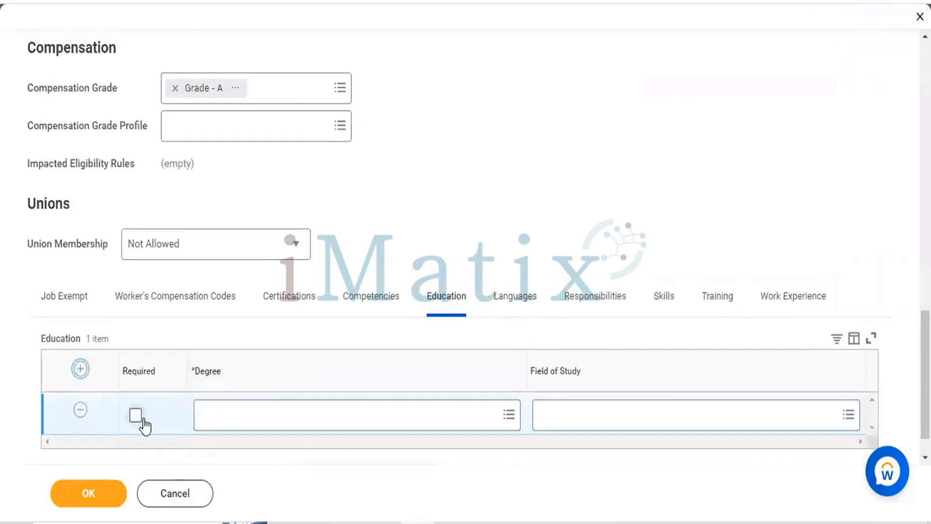
click(136, 416)
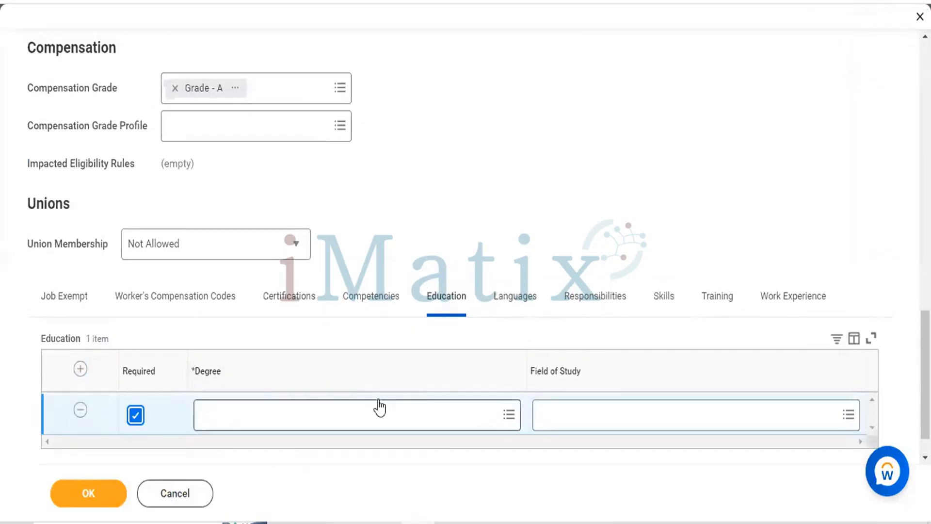
Set the education row's degree to MBA, chosen from the degrees for India
scroll(445, 369, down, 1)
click(445, 360)
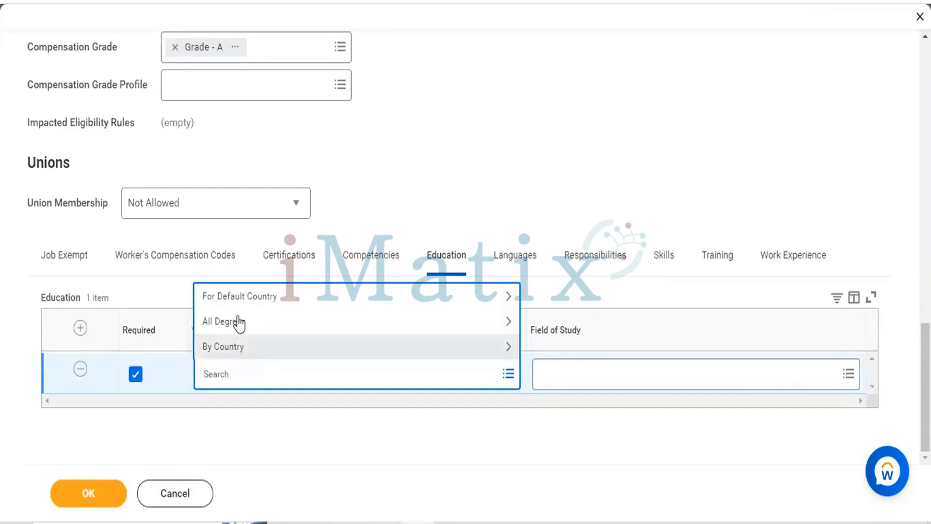
click(229, 357)
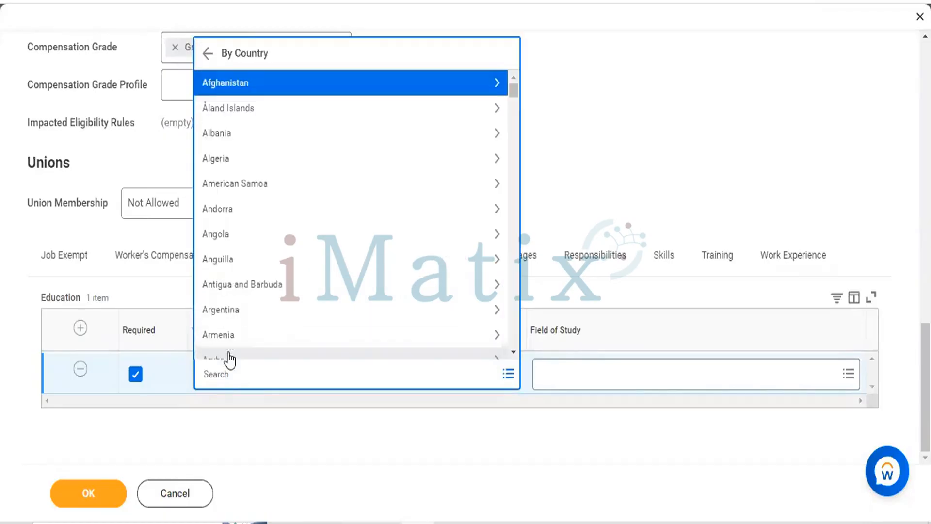
text(in)
key(Return)
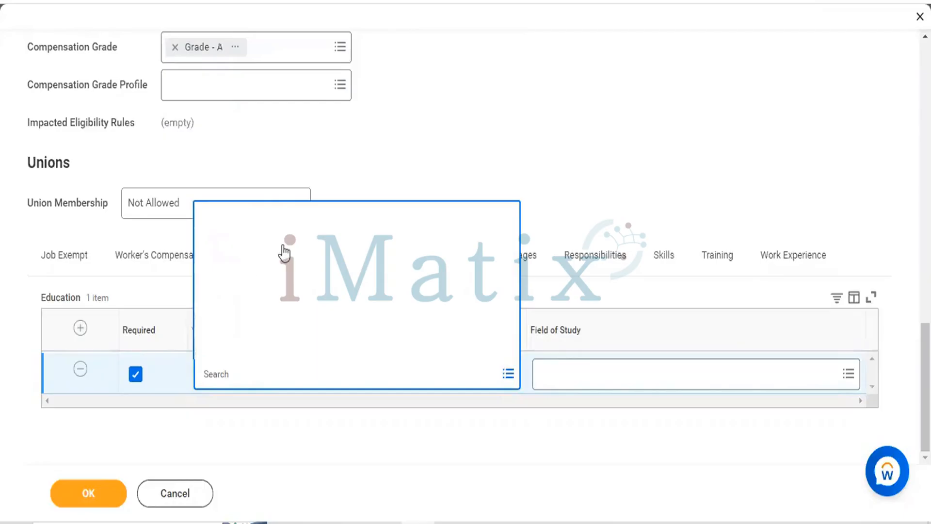
click(208, 298)
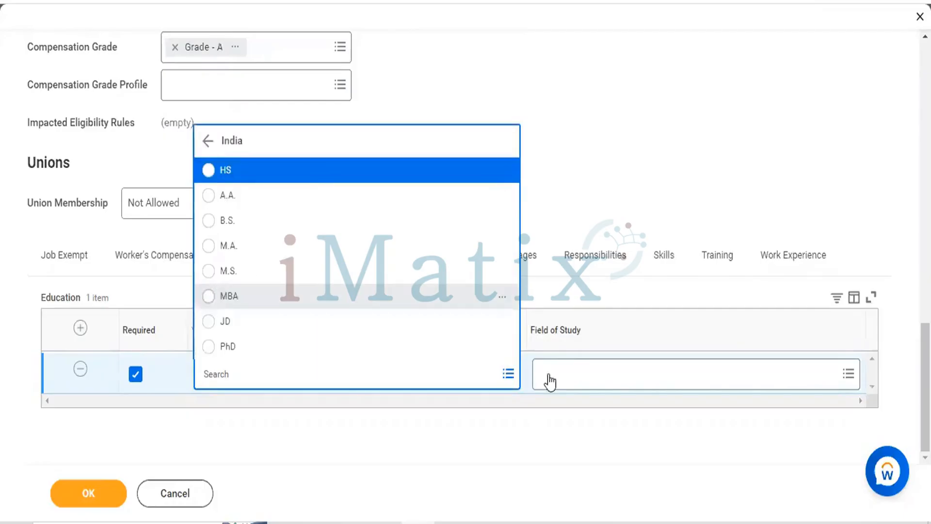
Set the MBA row's field of study to Business Administration
click(587, 378)
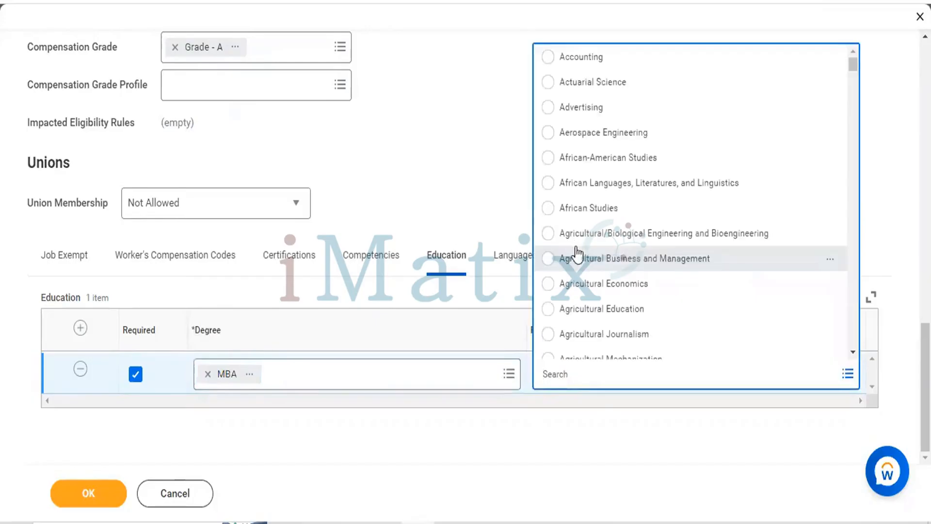
scroll(576, 247, down, 5)
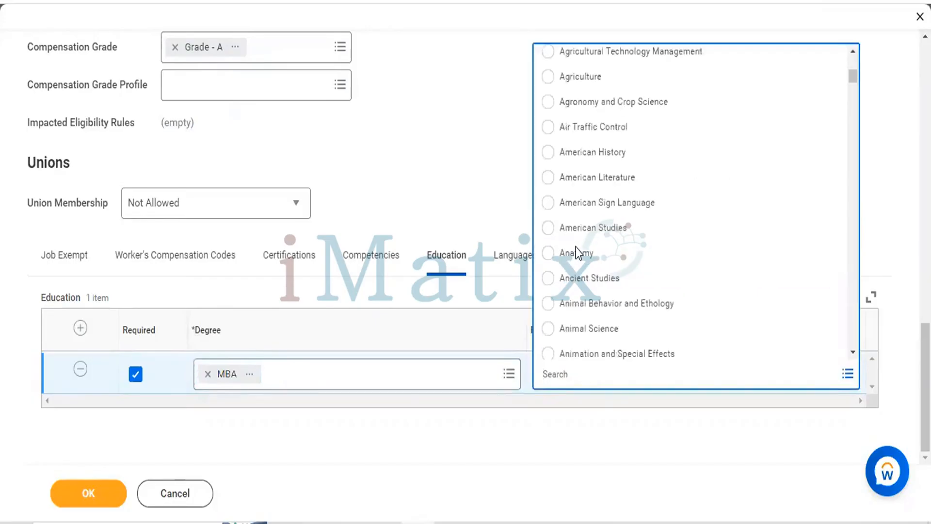
scroll(575, 246, down, 5)
scroll(575, 247, down, 2)
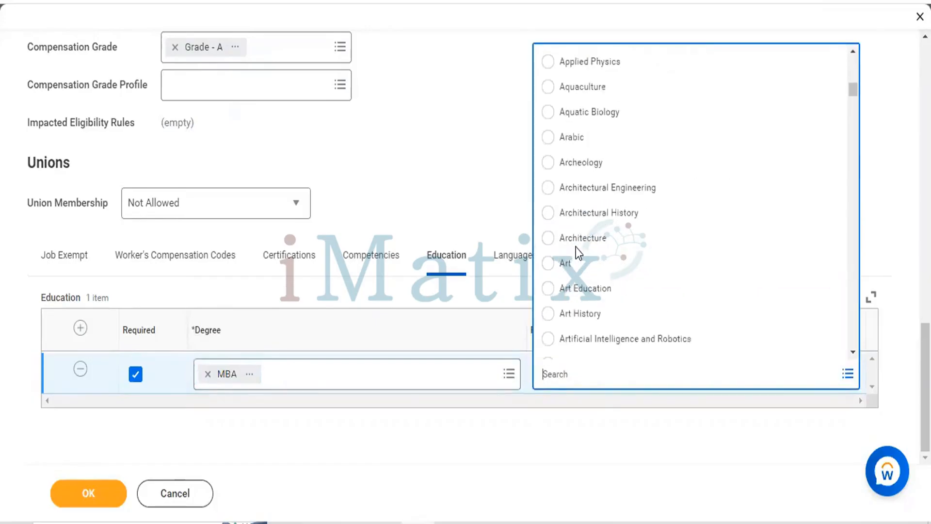
scroll(575, 246, down, 10)
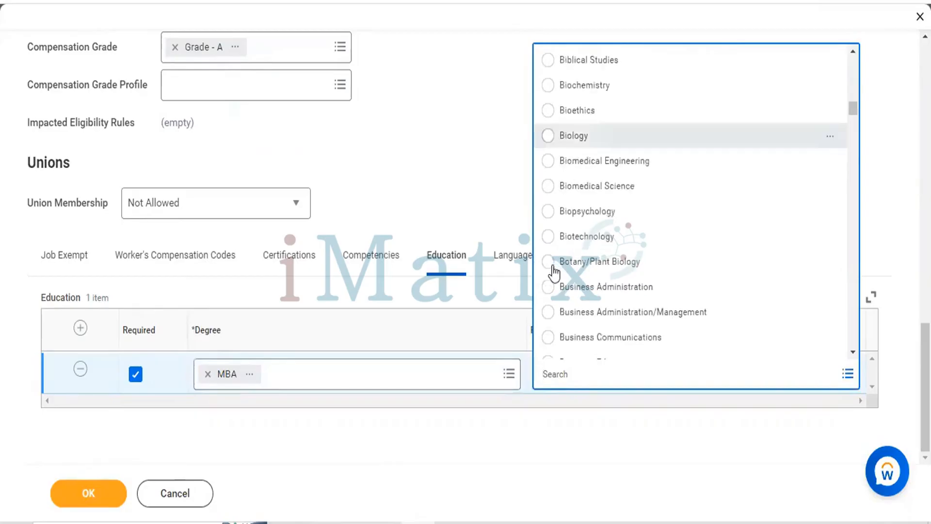
click(550, 292)
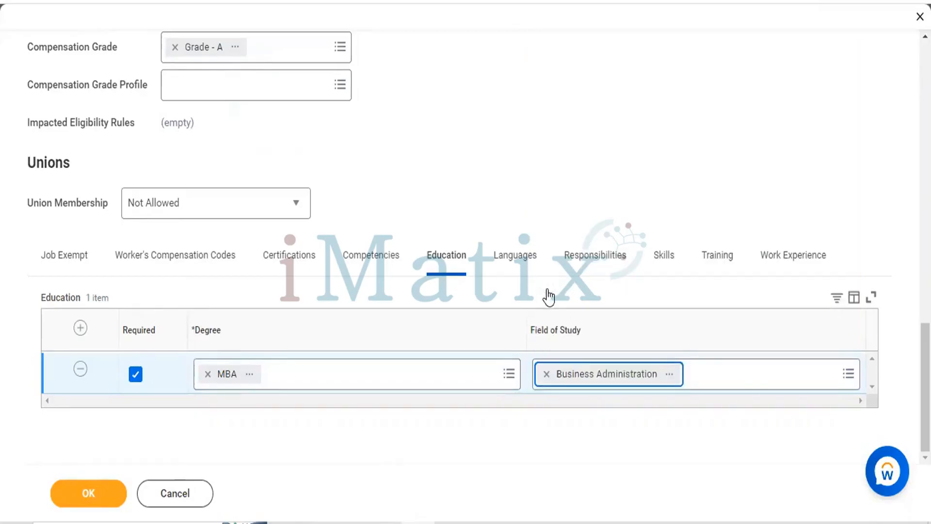
Add a required row to the job profile's Languages table and set its language to English
click(500, 257)
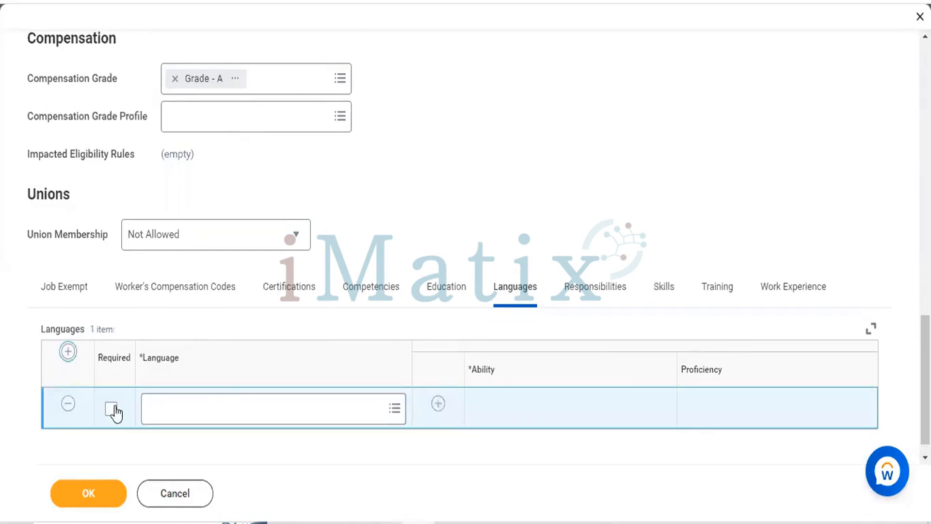
click(112, 410)
click(225, 399)
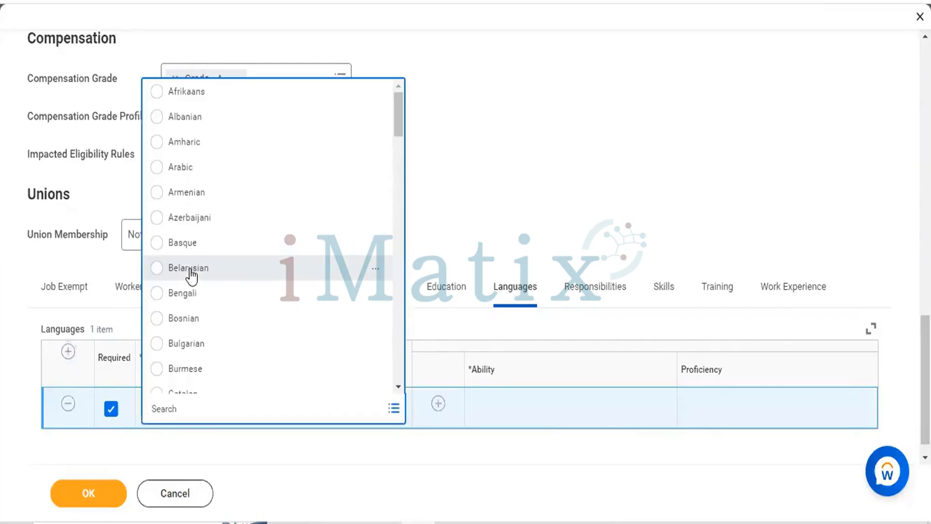
text(engli)
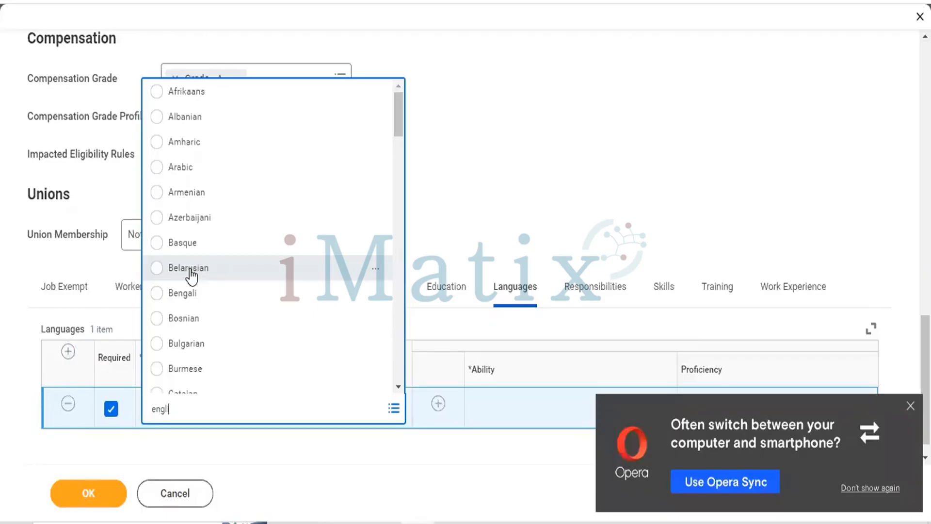
text(sh)
key(Return)
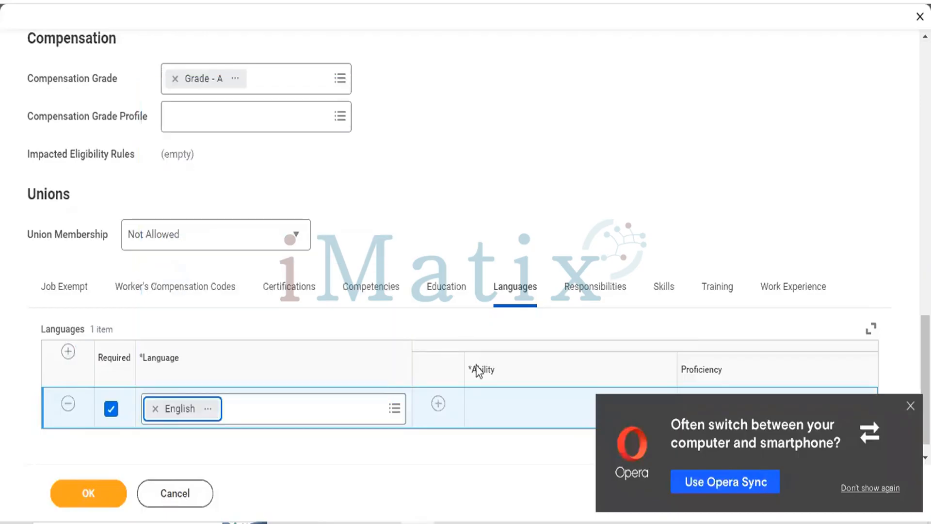
Add an ability line to English with ability Overall and proficiency 5 - Fluent
click(438, 404)
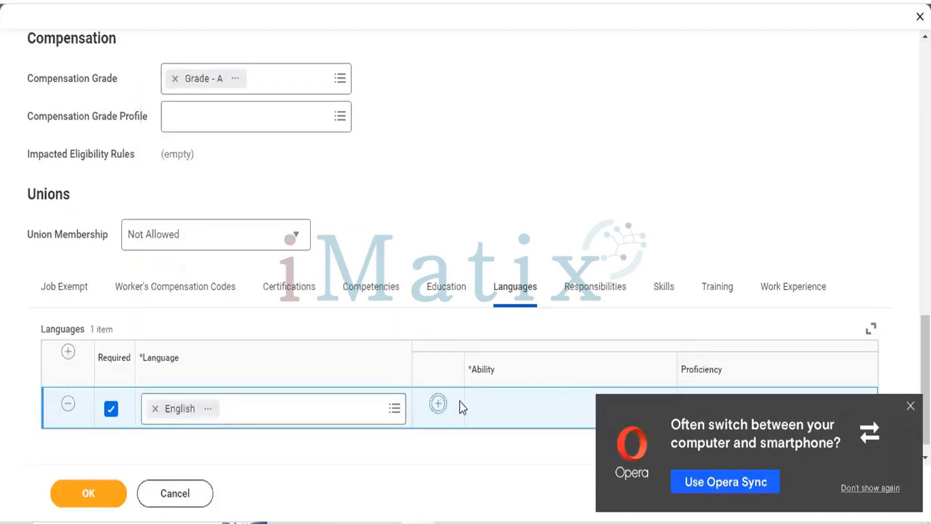
scroll(504, 378, down, 2)
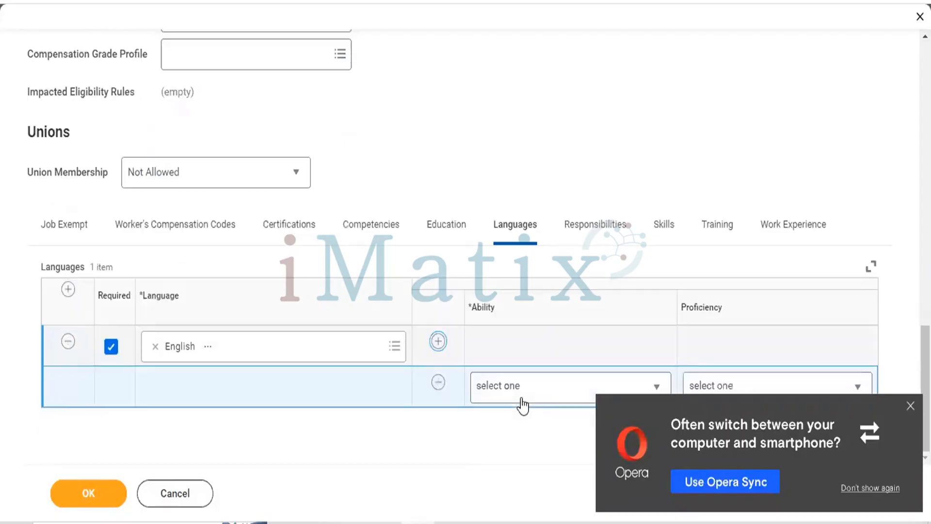
click(523, 400)
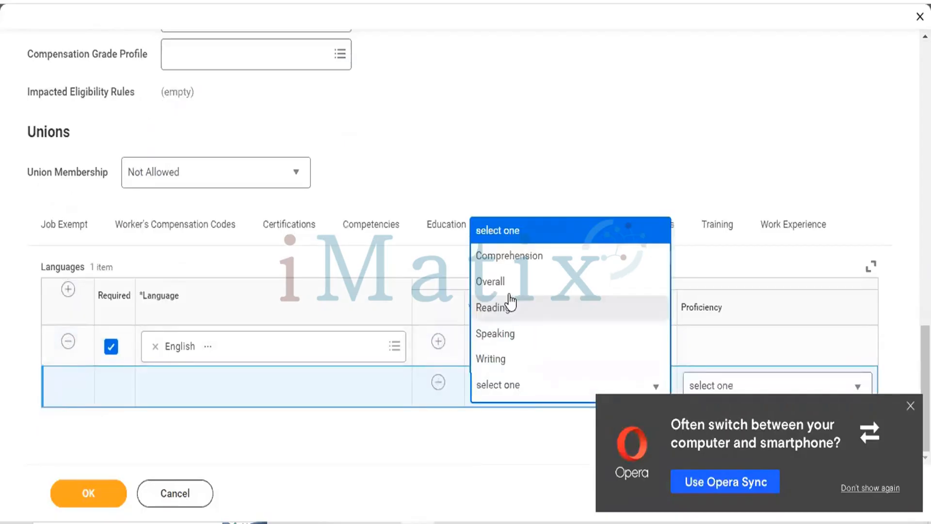
click(508, 291)
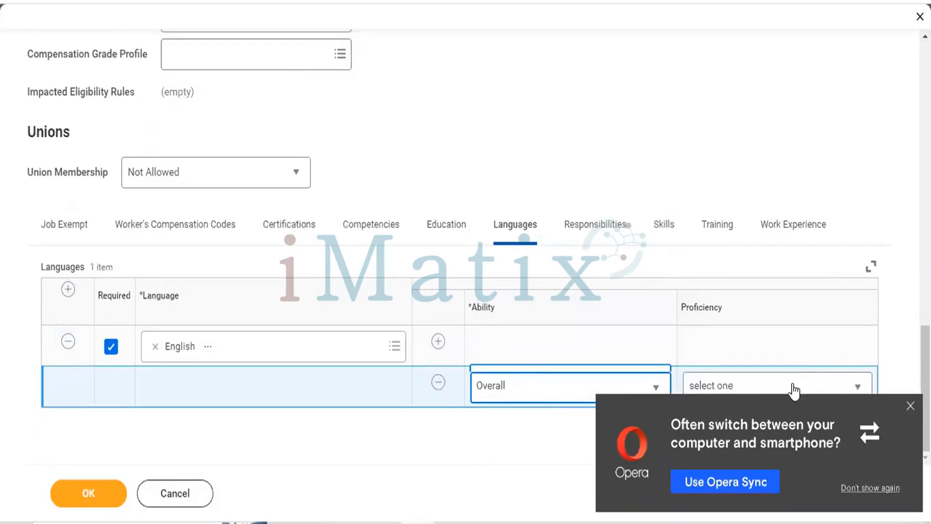
click(794, 390)
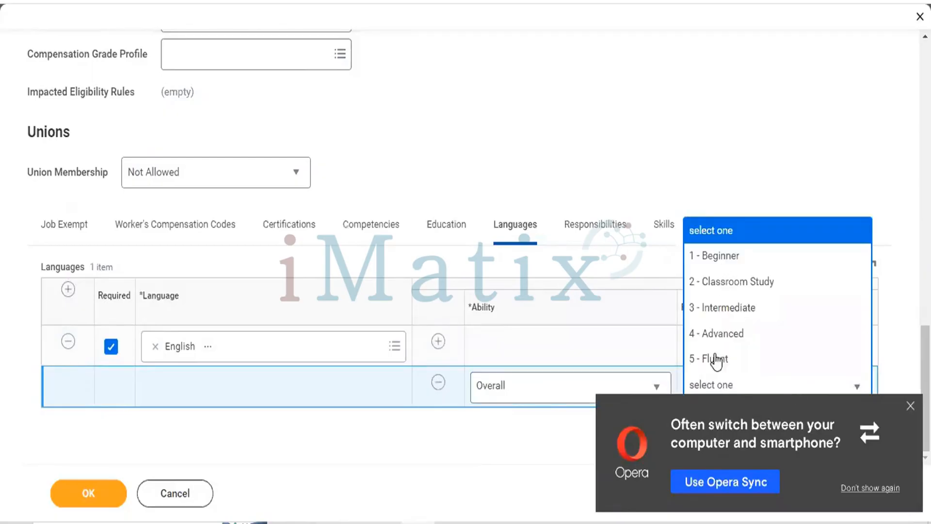
click(715, 359)
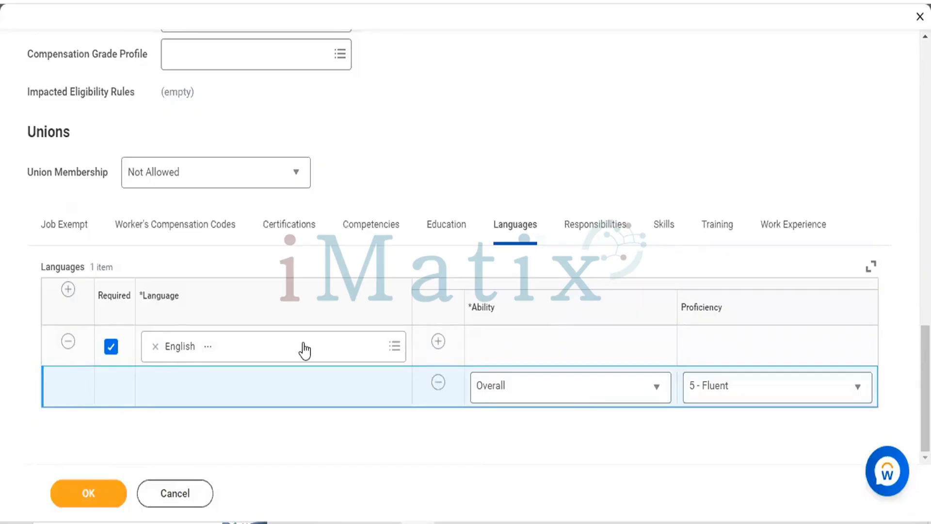
Search the job classifications for CEO and assign CEO - CEO (SOAIS-India) to the job profile
scroll(305, 349, up, 6)
scroll(304, 349, up, 10)
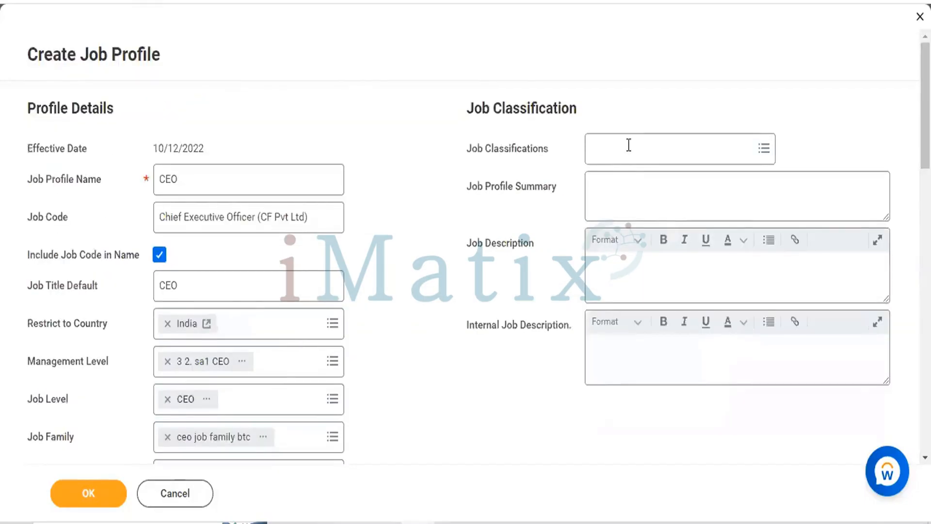
click(628, 146)
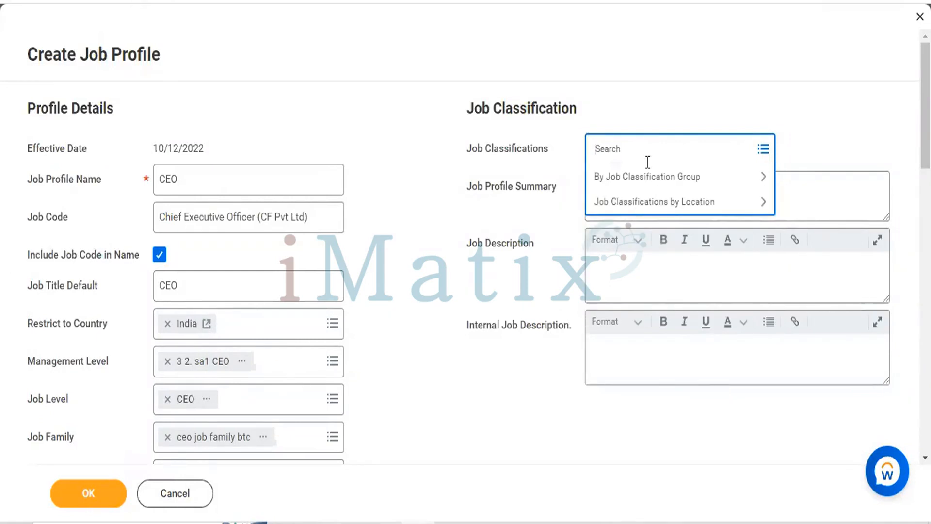
text(CEO)
key(Return)
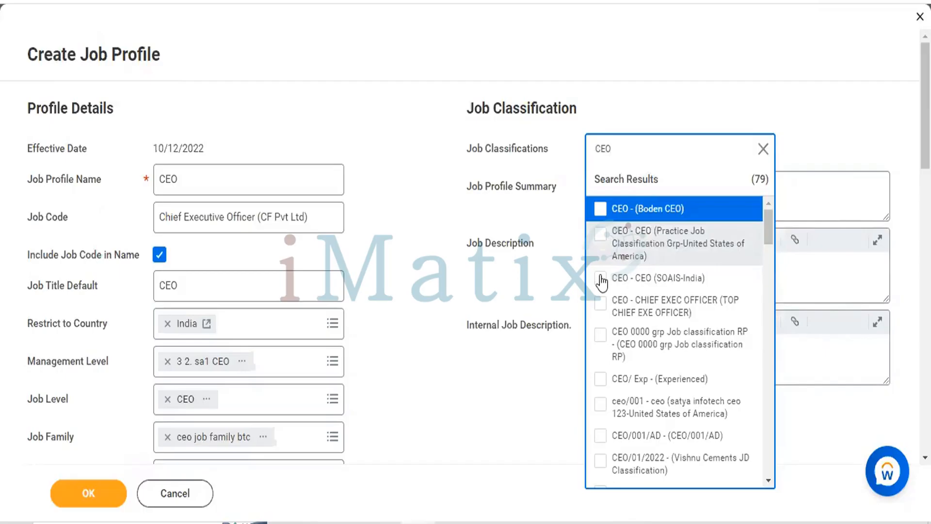
scroll(444, 239, down, 20)
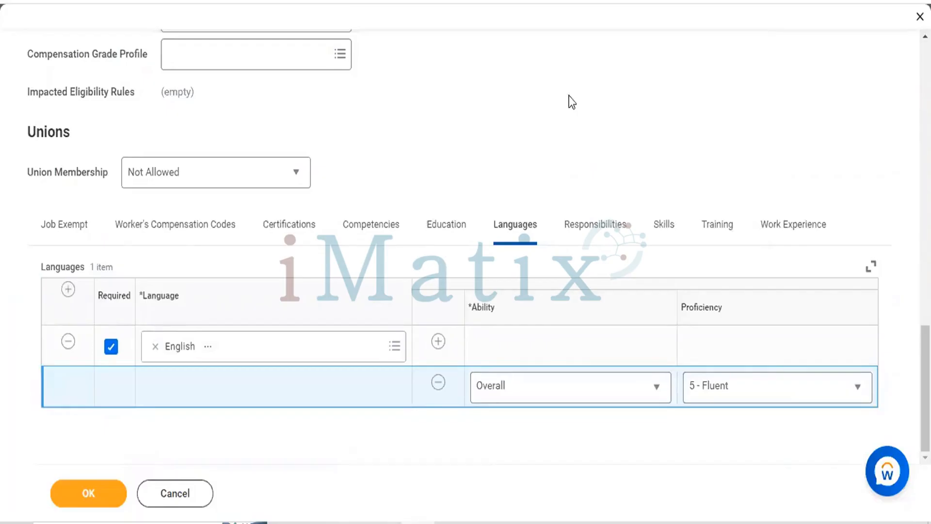
scroll(572, 102, up, 3)
scroll(572, 102, up, 15)
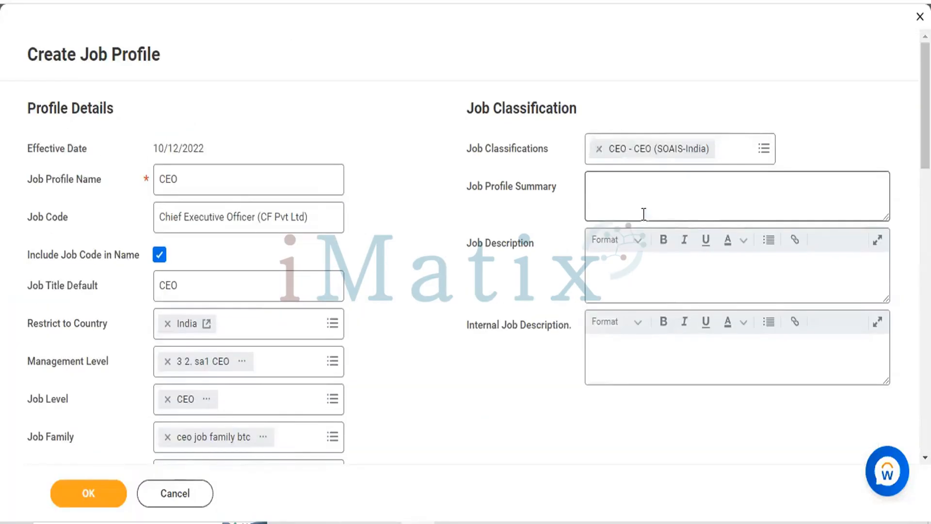
Activate the empty Job Profile Summary field and open google.com in a new browser tab
click(640, 219)
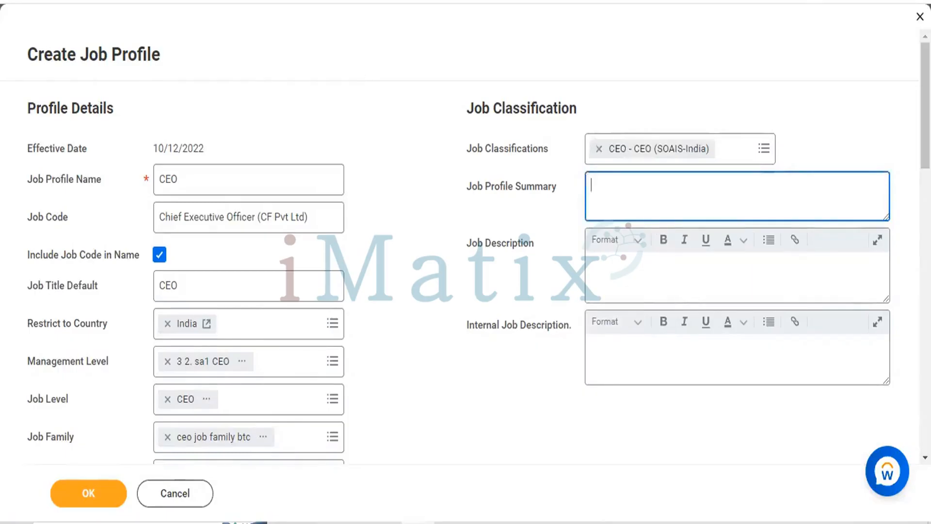
key(ctrl+t)
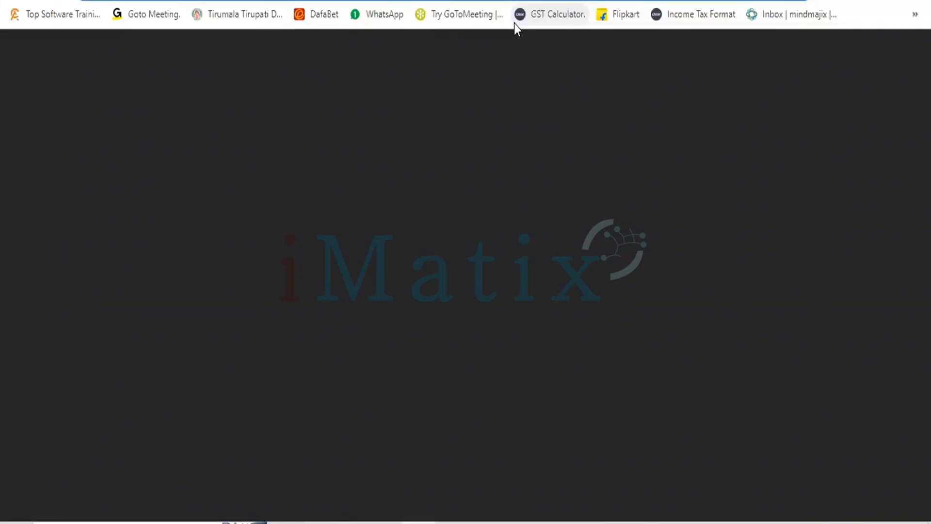
text(CEO)
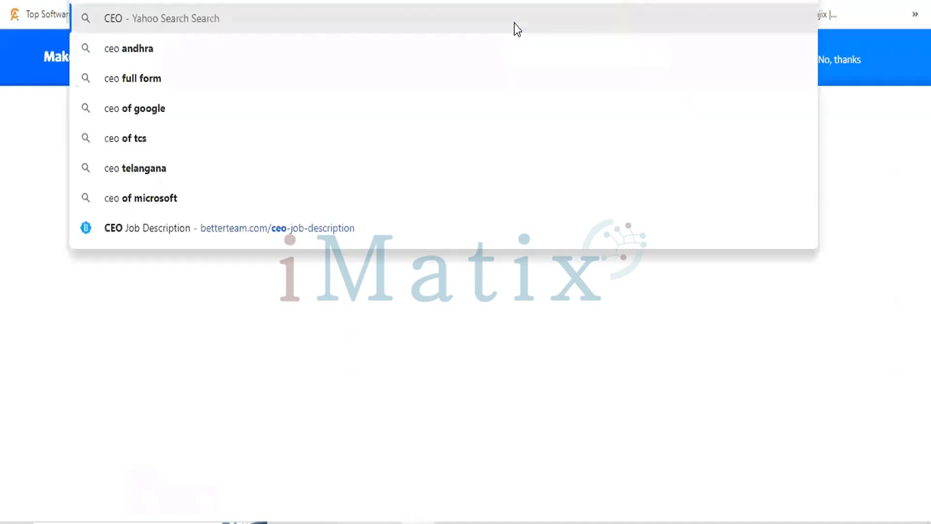
key(BackSpace)
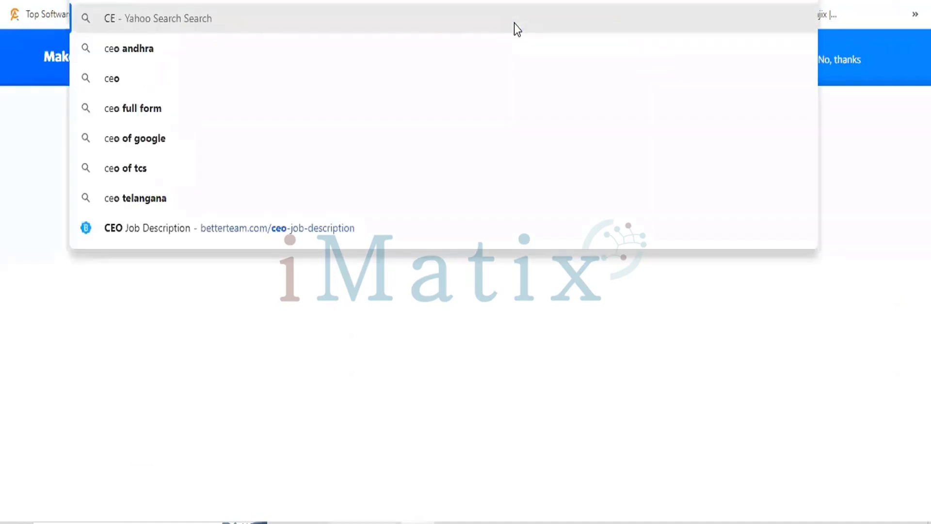
key(BackSpace)
key(BackSpace)
text(GOOgle.com)
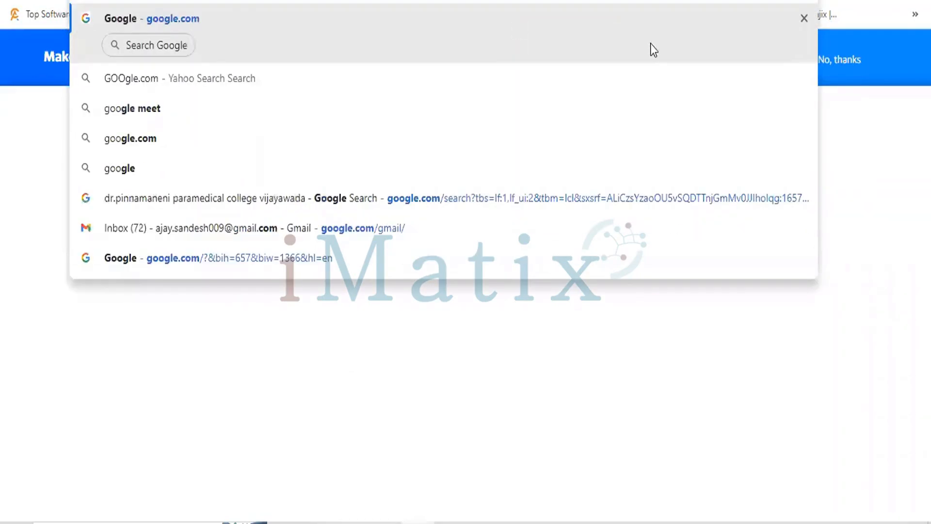
click(651, 44)
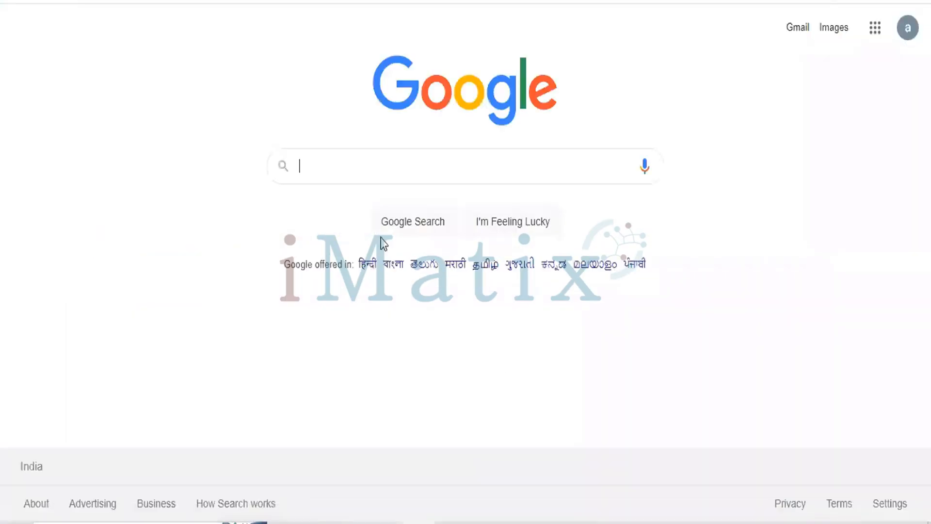
Search Google for ceo job description and open the Betterteam CEO Job Description page
text(CEO)
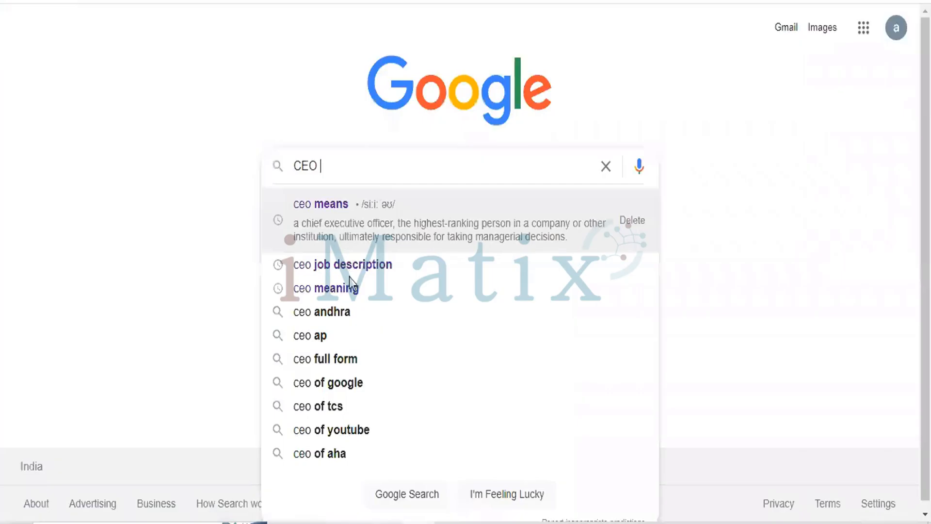
click(348, 266)
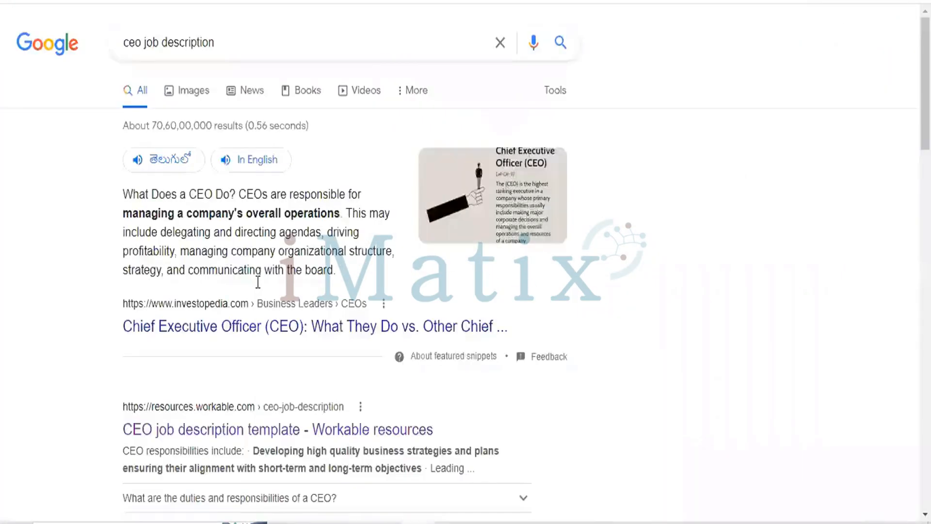
scroll(259, 290, down, 5)
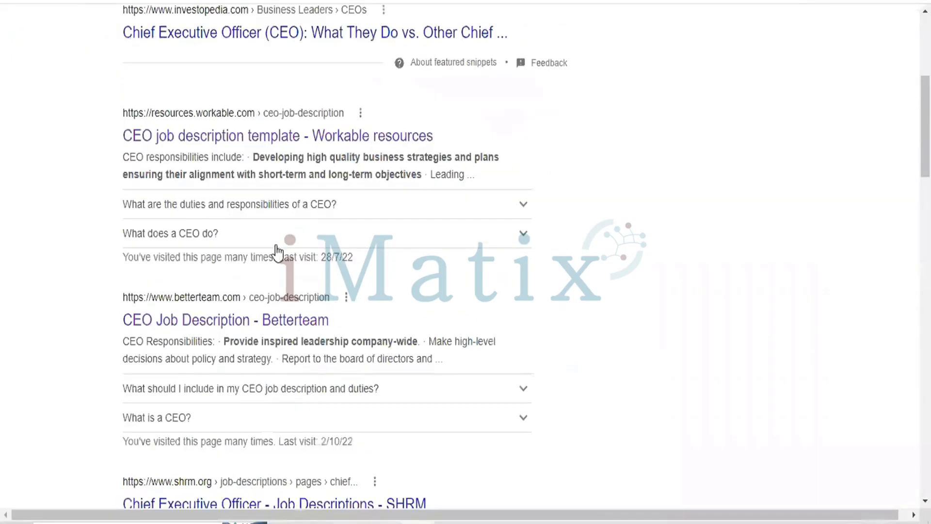
scroll(224, 204, down, 2)
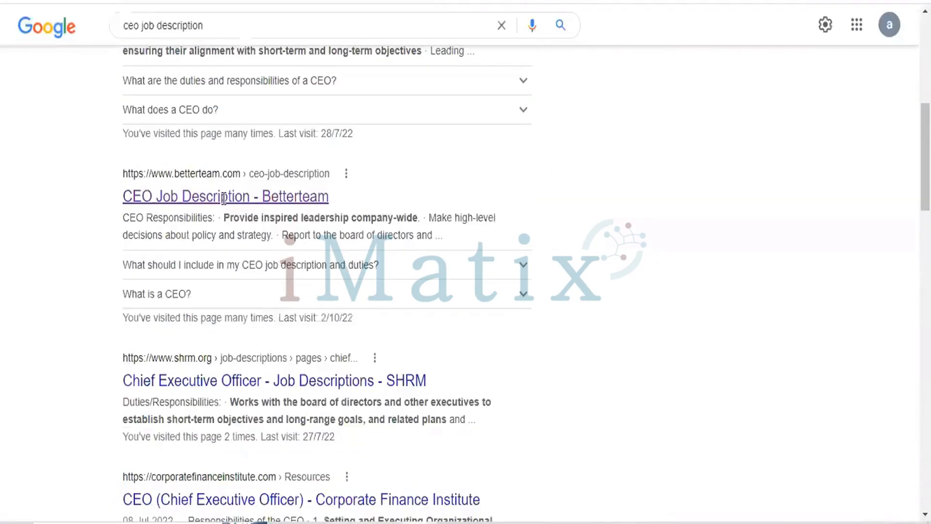
click(223, 198)
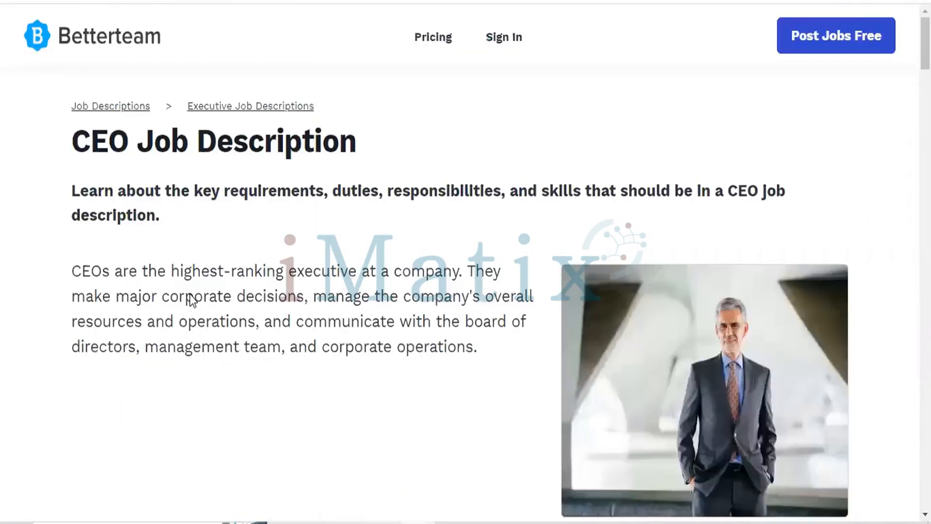
Copy the CEO Job Description Template heading and introductory paragraph from the Betterteam page into the Job Profile Summary
scroll(190, 298, down, 10)
scroll(190, 294, down, 4)
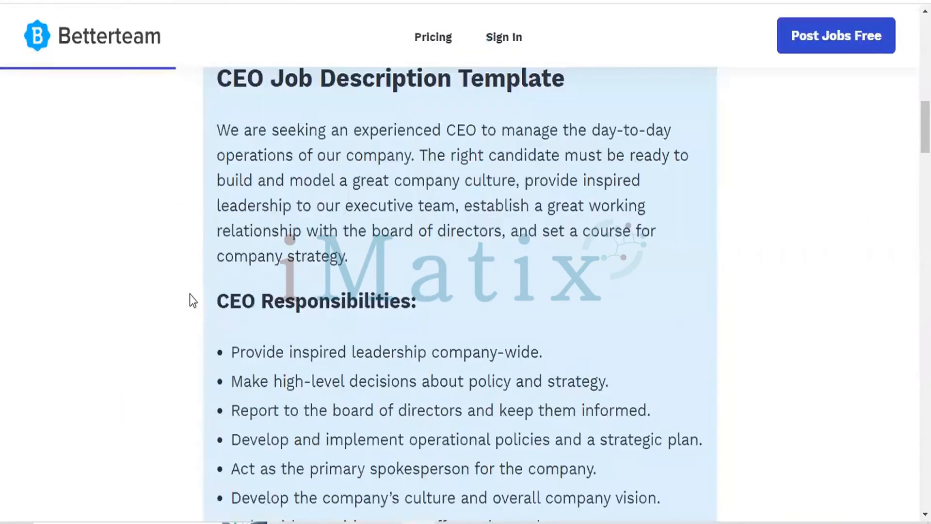
scroll(190, 298, down, 15)
scroll(190, 295, down, 6)
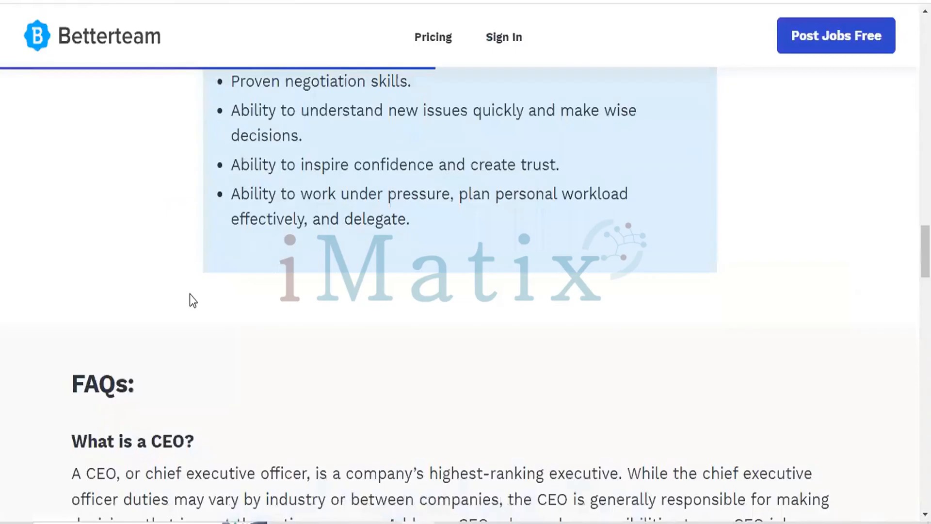
scroll(190, 294, up, 17)
scroll(190, 294, up, 4)
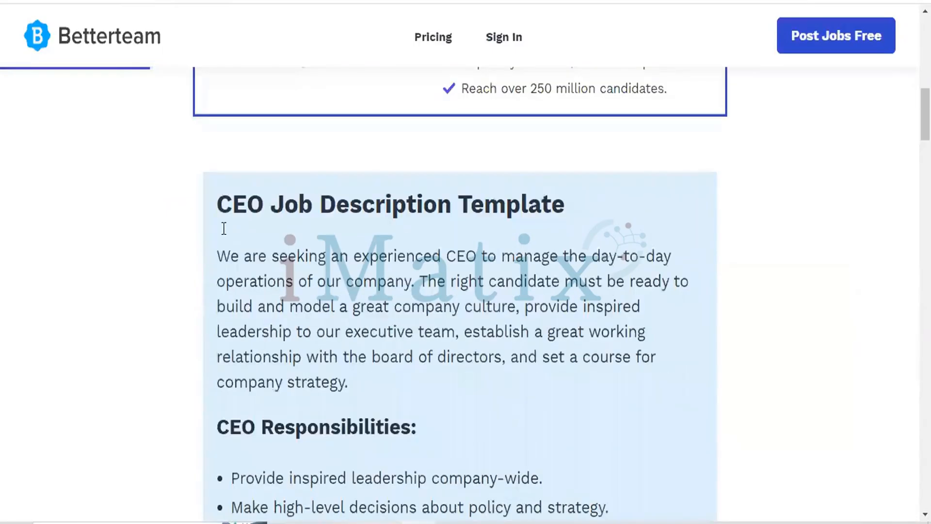
click(224, 229)
shift+click(378, 383)
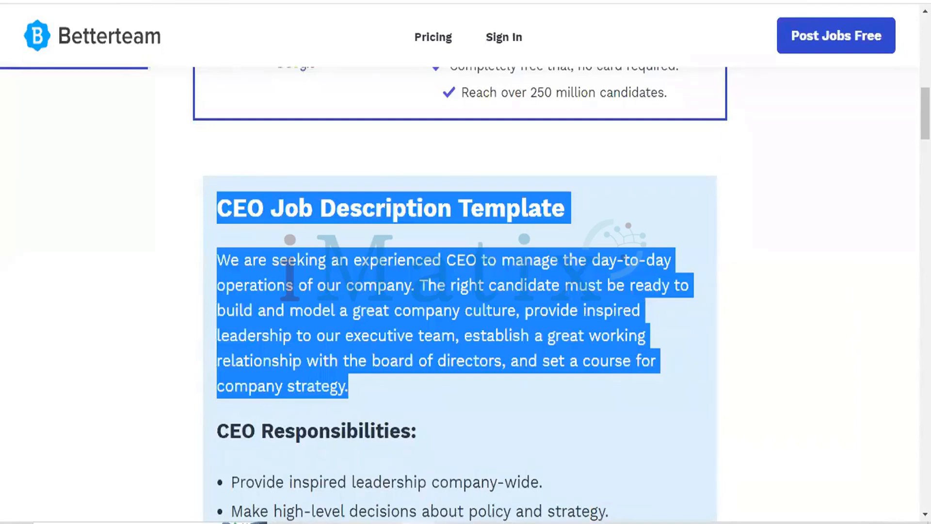
key(alt+Tab)
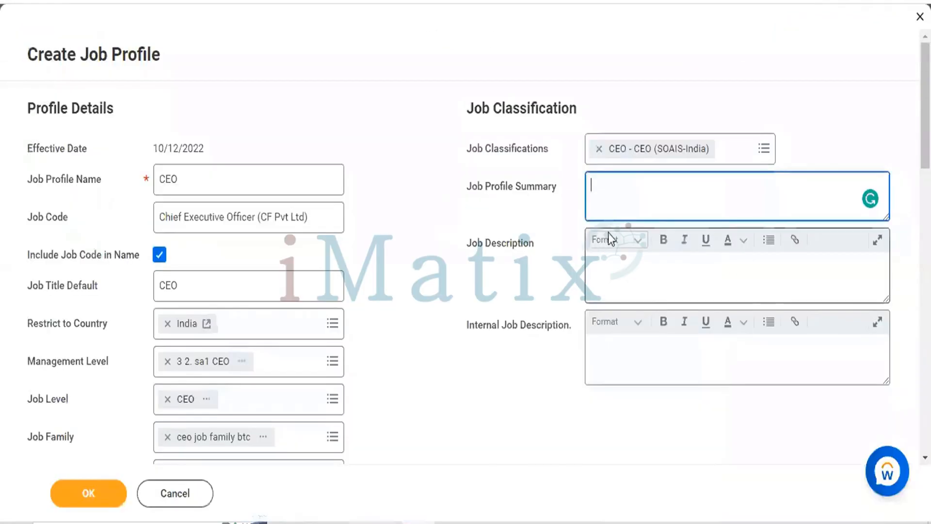
key(ctrl+v)
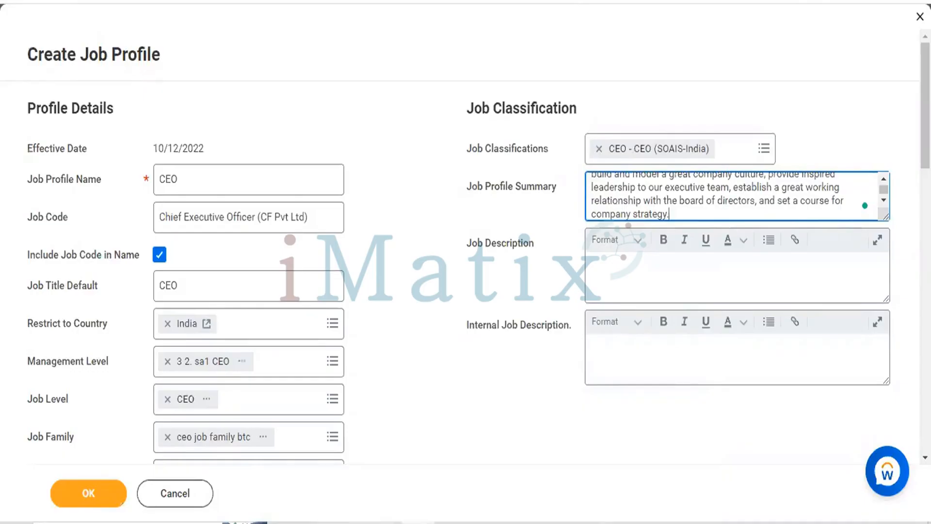
Copy the Betterteam text from CEO Responsibilities through the end of the requirements list into the Job Description
click(347, 1)
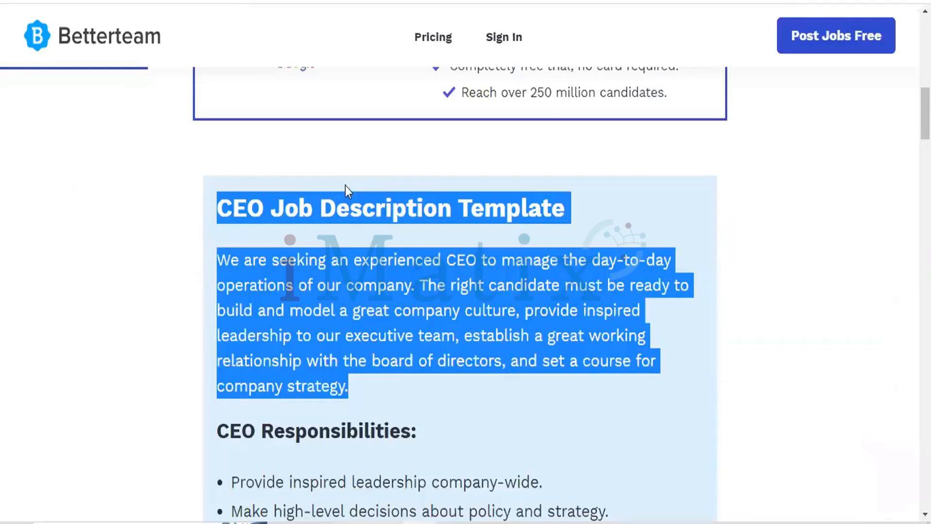
scroll(345, 185, down, 5)
drag(218, 156, 228, 158)
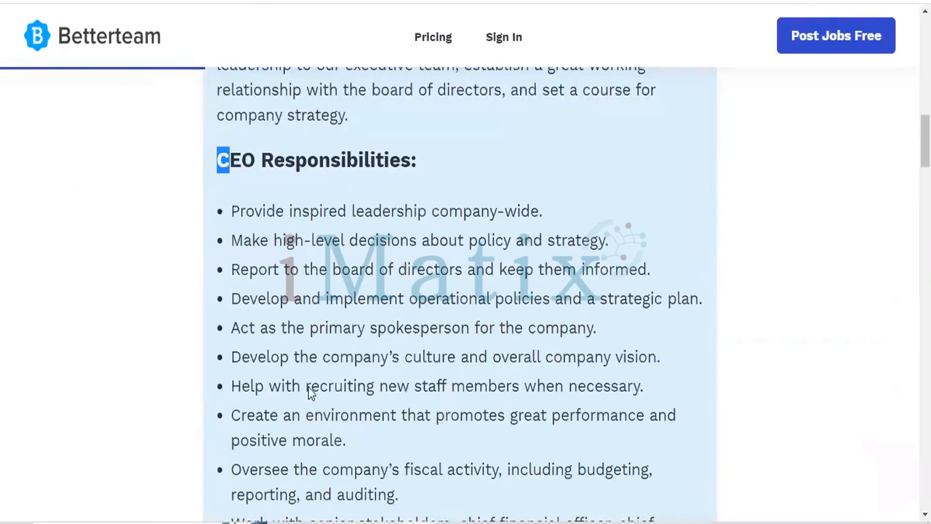
drag(309, 387, 421, 150)
key(ctrl+c)
scroll(374, 403, down, 10)
scroll(420, 152, down, 7)
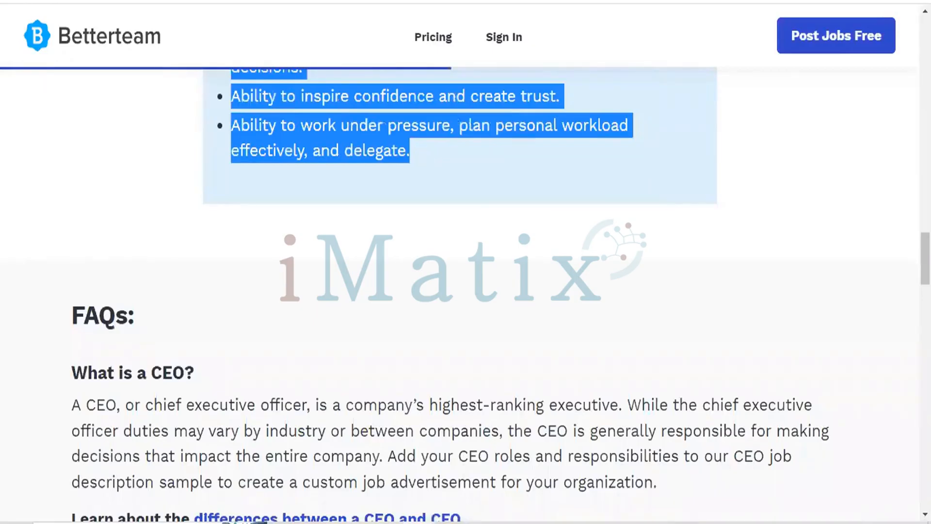
key(ctrl+Tab)
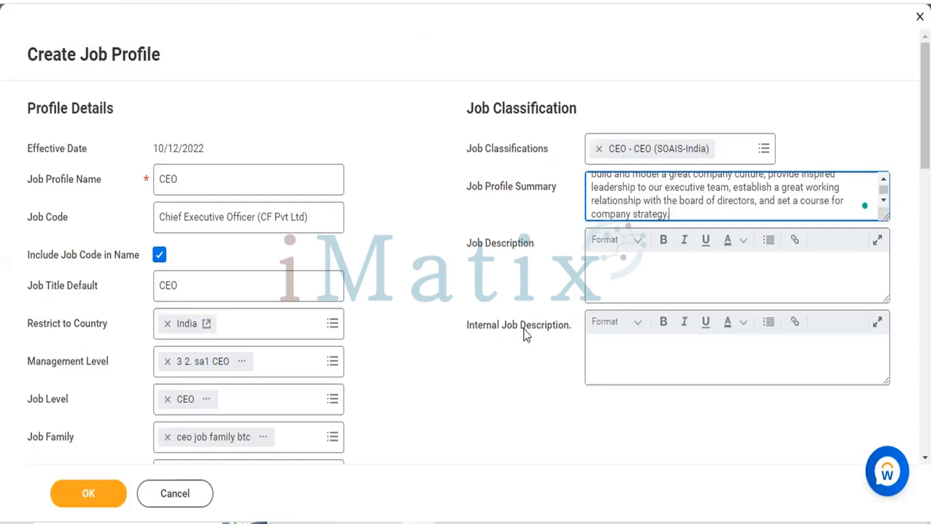
click(632, 270)
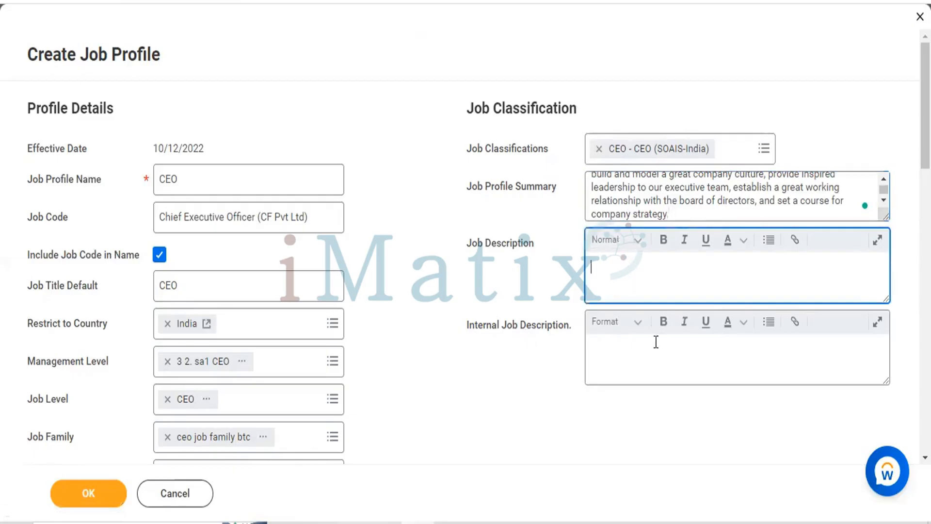
key(ctrl+v)
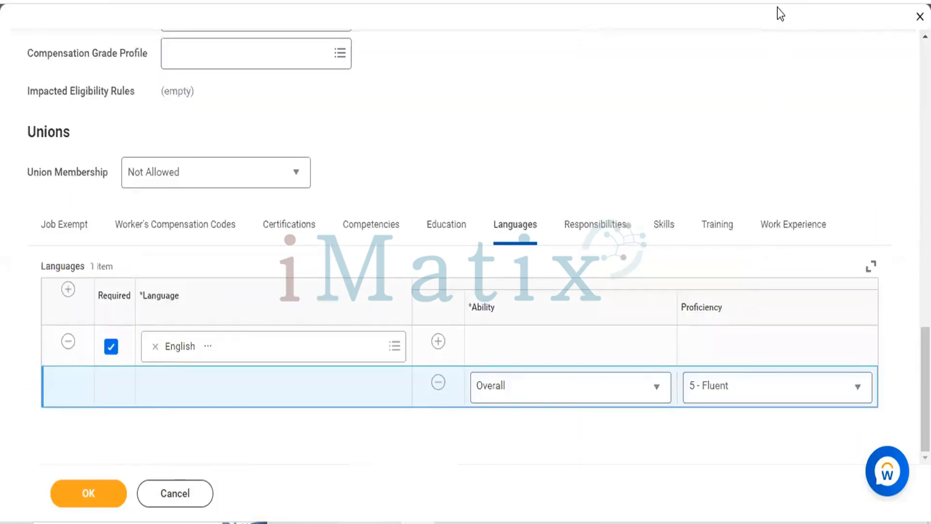
Move the CEO Requirements section from the Job Description into the Internal Job Description
scroll(778, 9, up, 1)
scroll(776, 94, up, 7)
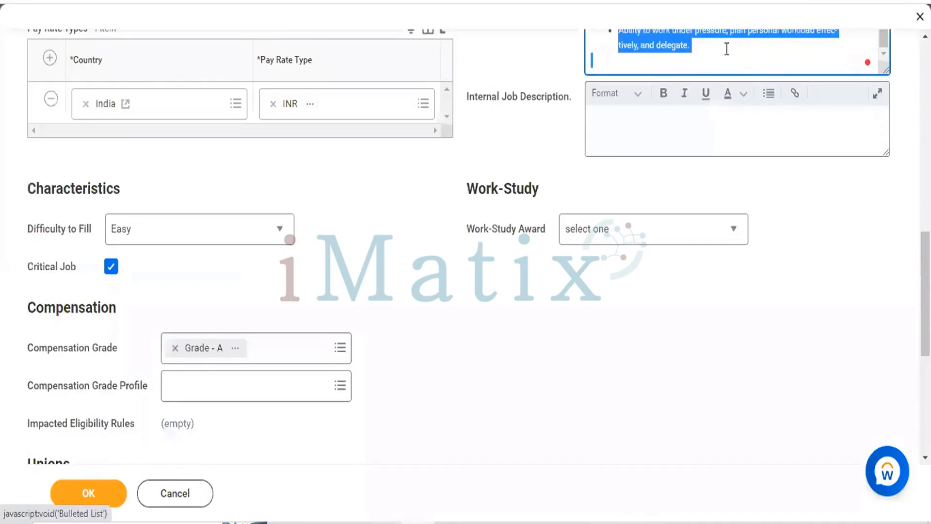
scroll(689, 117, down, 1)
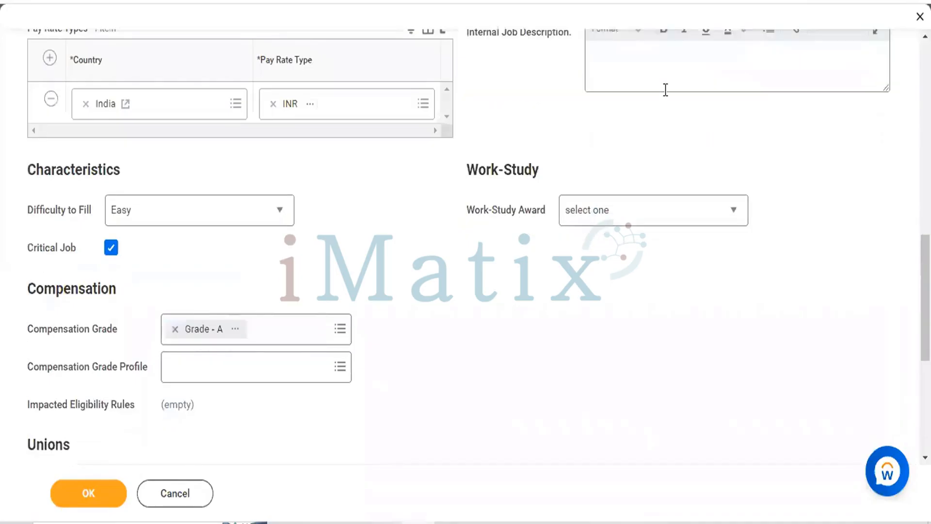
click(637, 94)
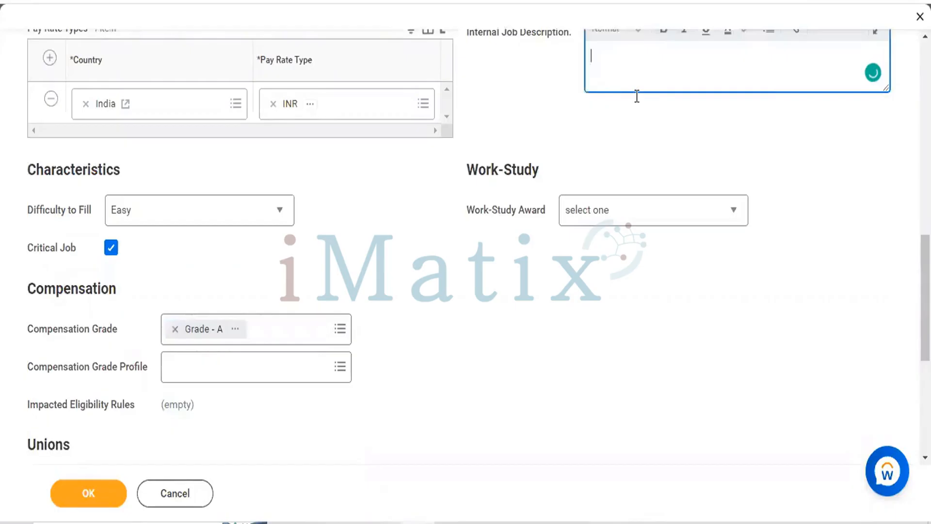
scroll(637, 95, up, 3)
key(ctrl+v)
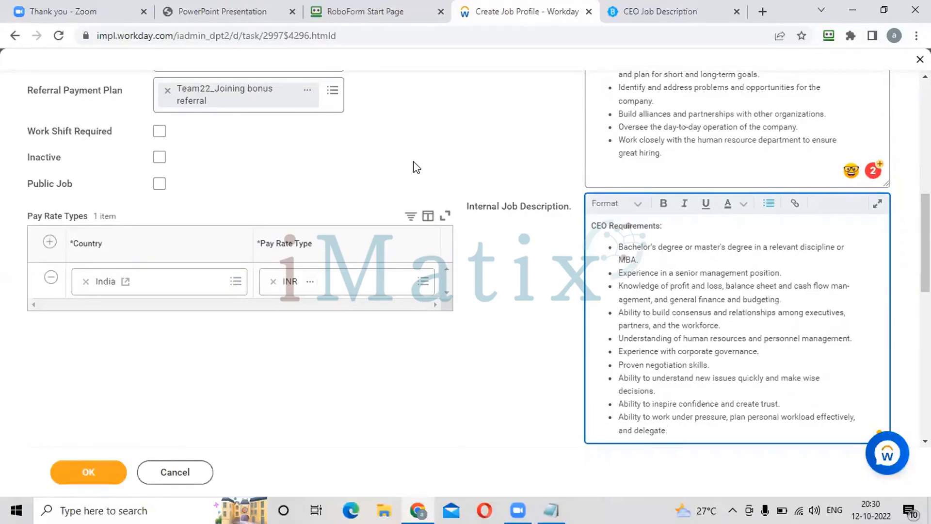
Set the job profile's Work-Study Award to Not Allowed
scroll(537, 280, down, 10)
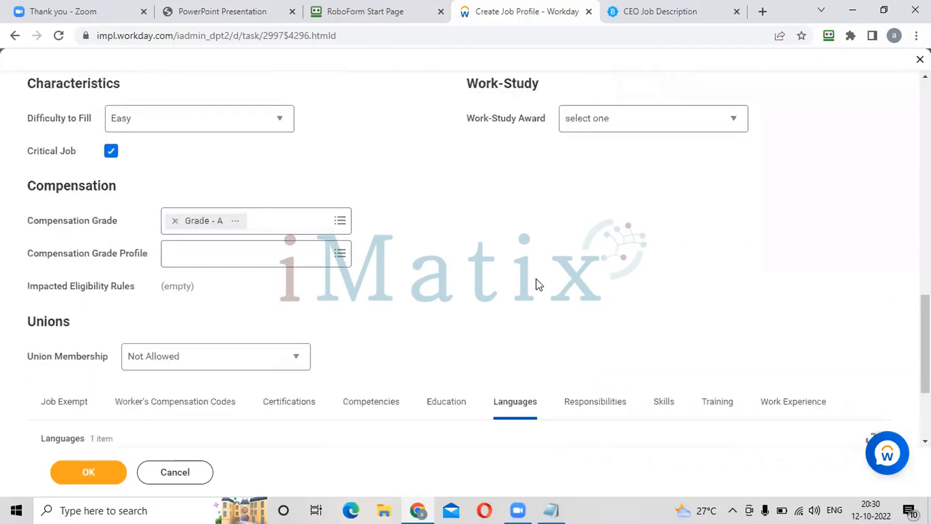
click(627, 128)
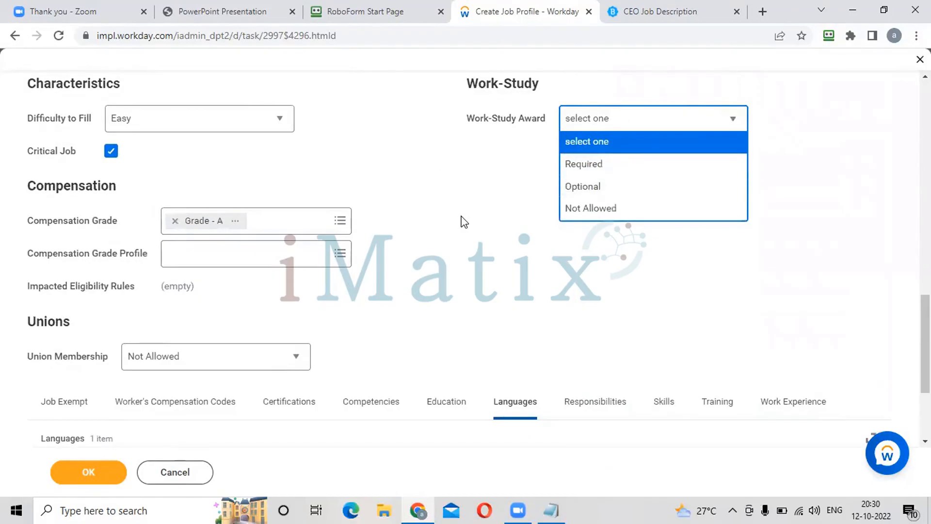
click(589, 211)
Review the completed job profile from the profile details down to unions and languages, and display its competencies
scroll(504, 253, down, 3)
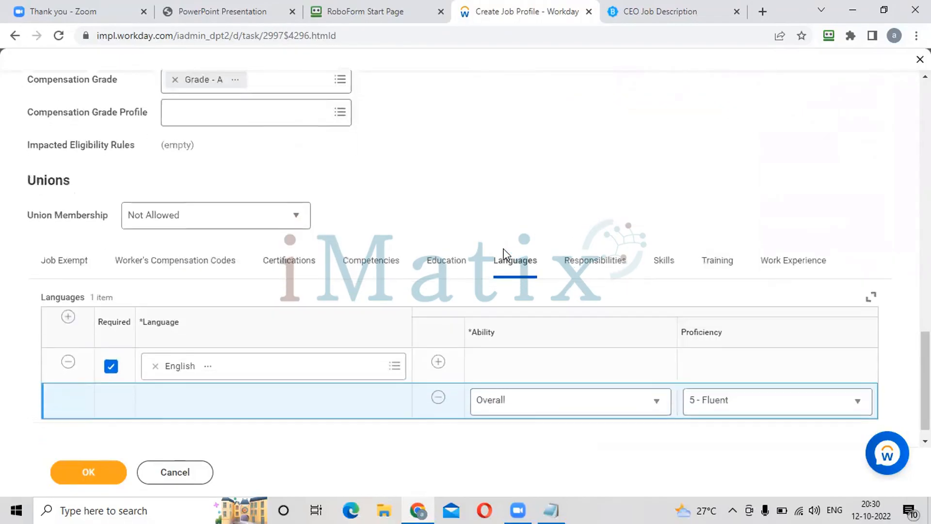
scroll(532, 199, down, 1)
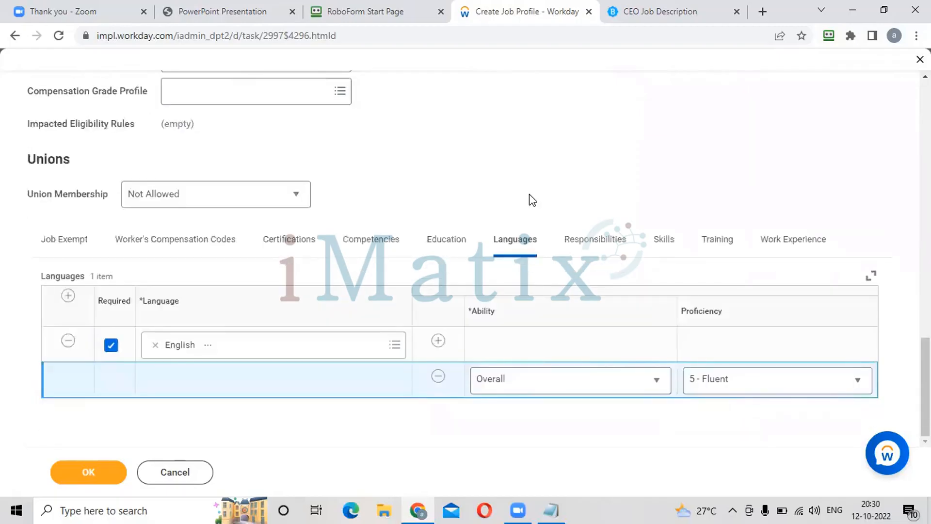
scroll(533, 200, up, 20)
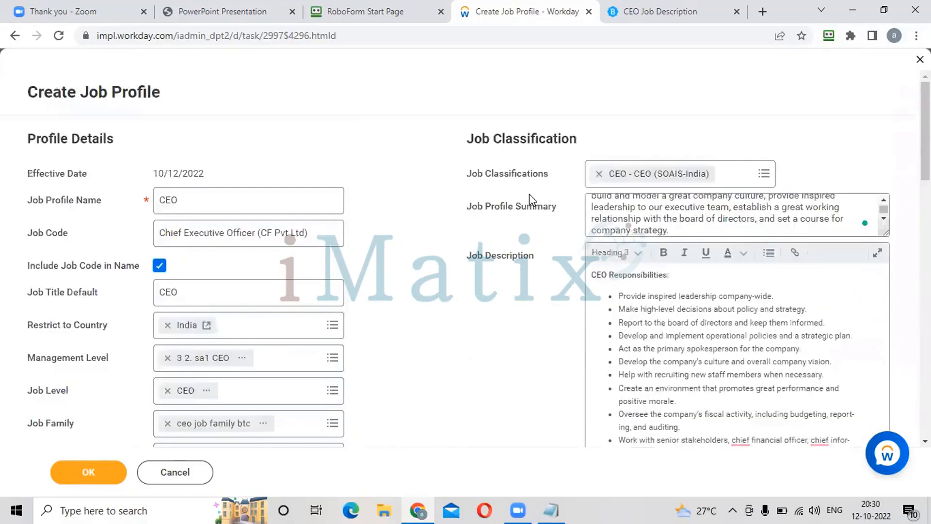
scroll(529, 194, down, 20)
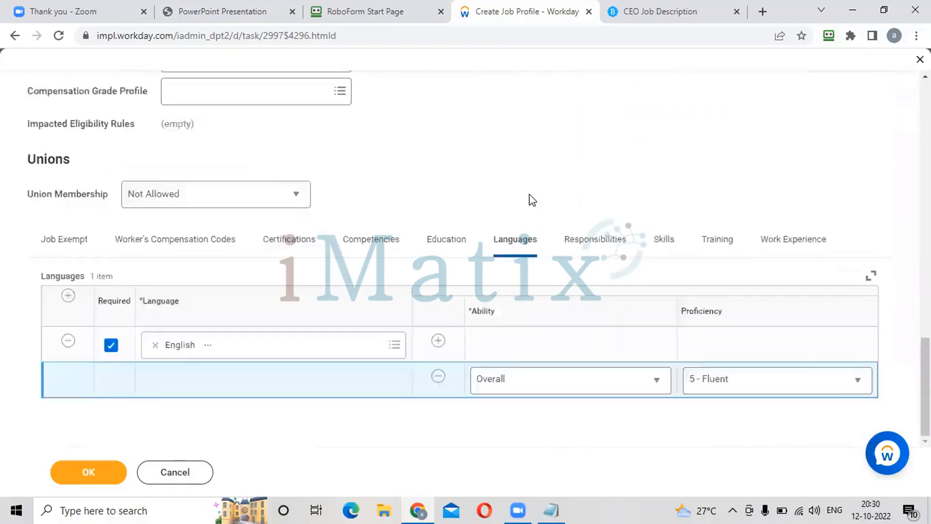
scroll(416, 147, up, 2)
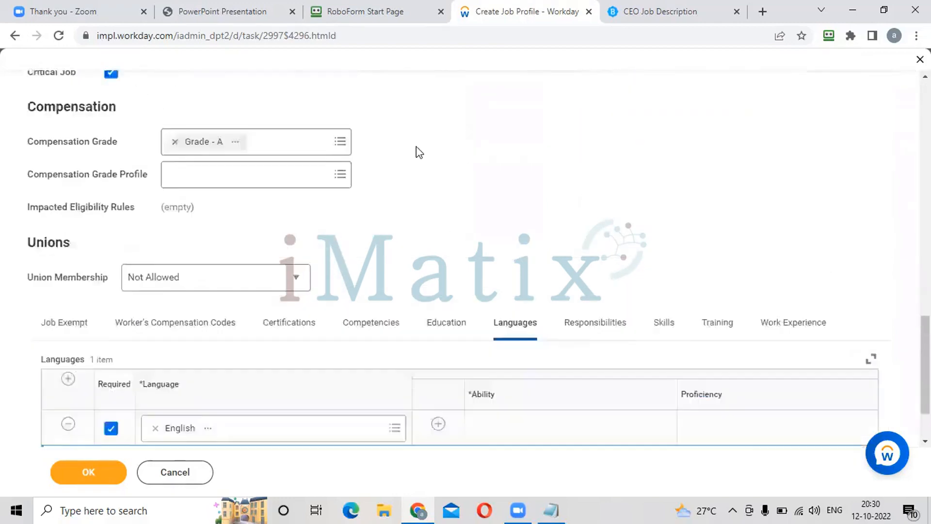
scroll(416, 146, up, 10)
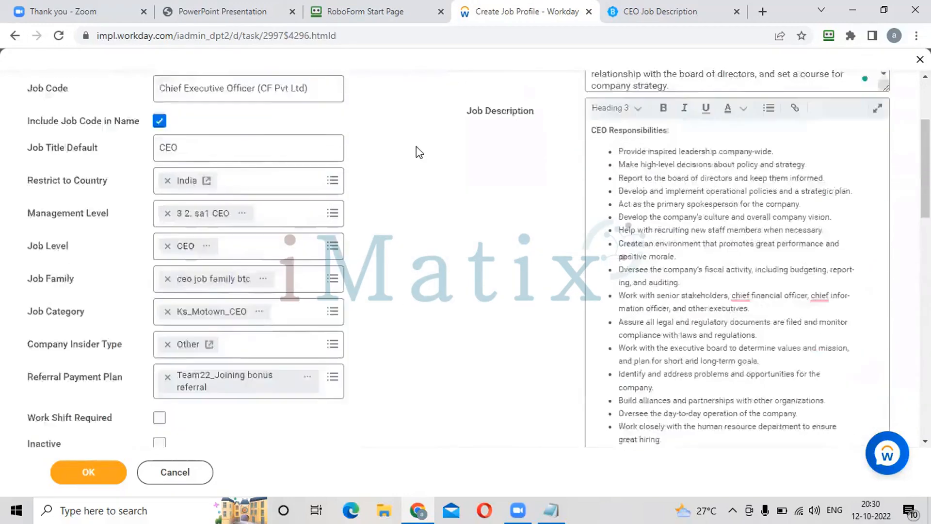
scroll(416, 146, up, 3)
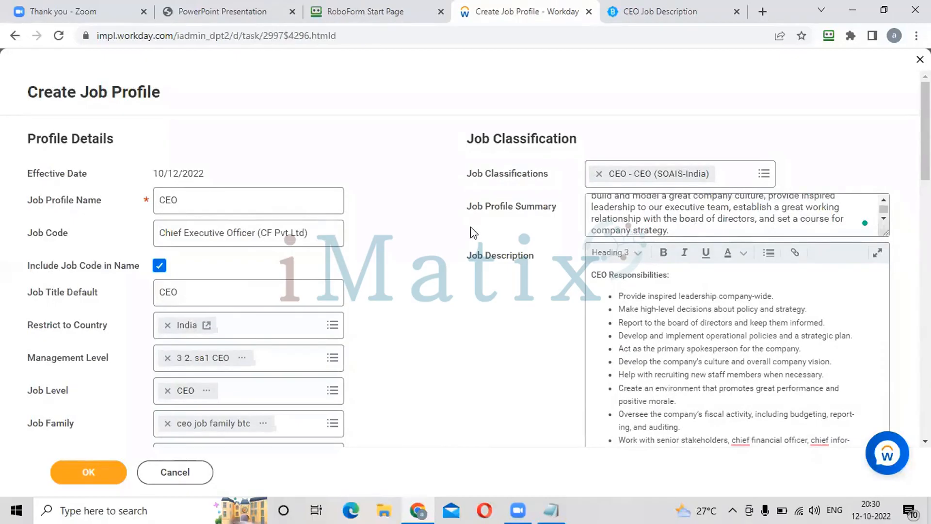
scroll(474, 233, down, 12)
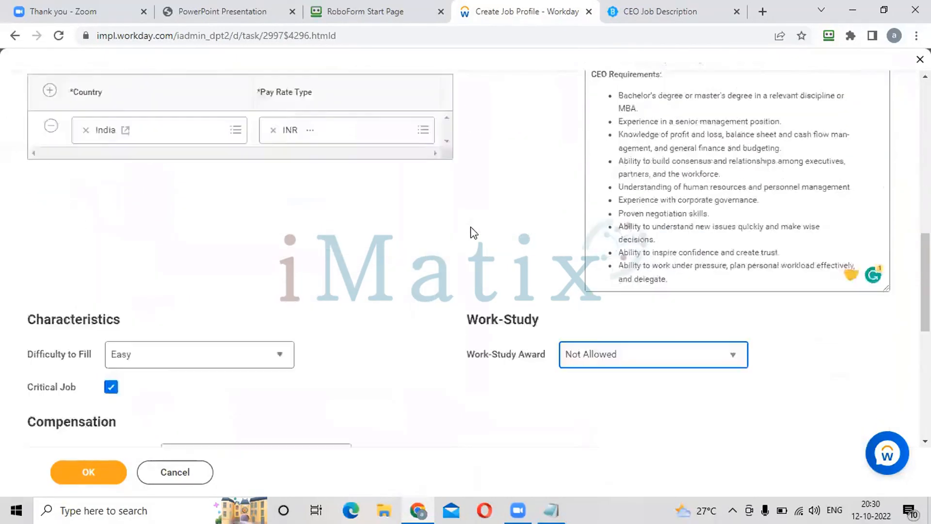
scroll(474, 233, down, 3)
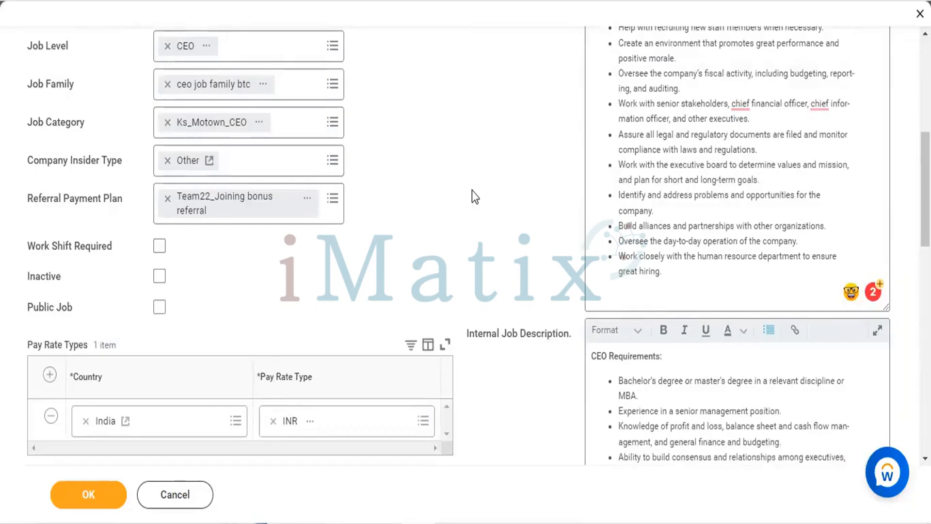
scroll(473, 190, down, 15)
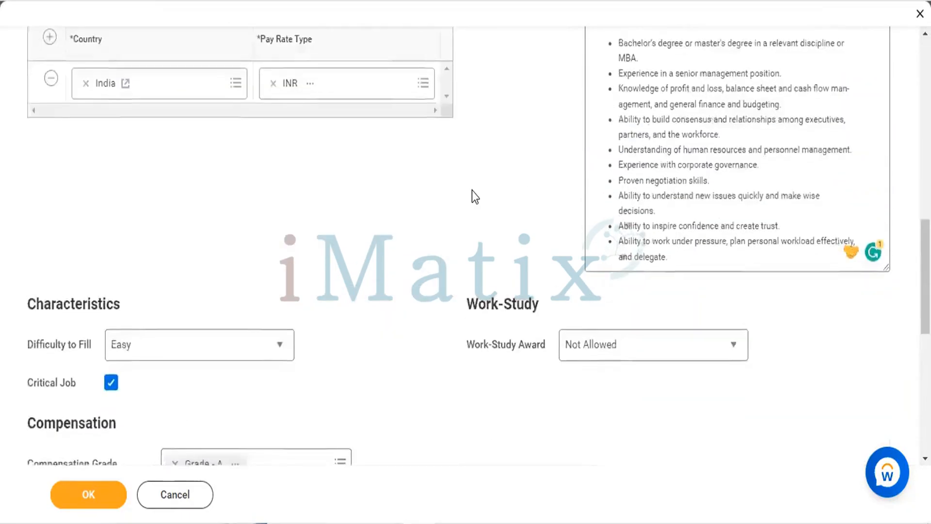
scroll(472, 191, down, 2)
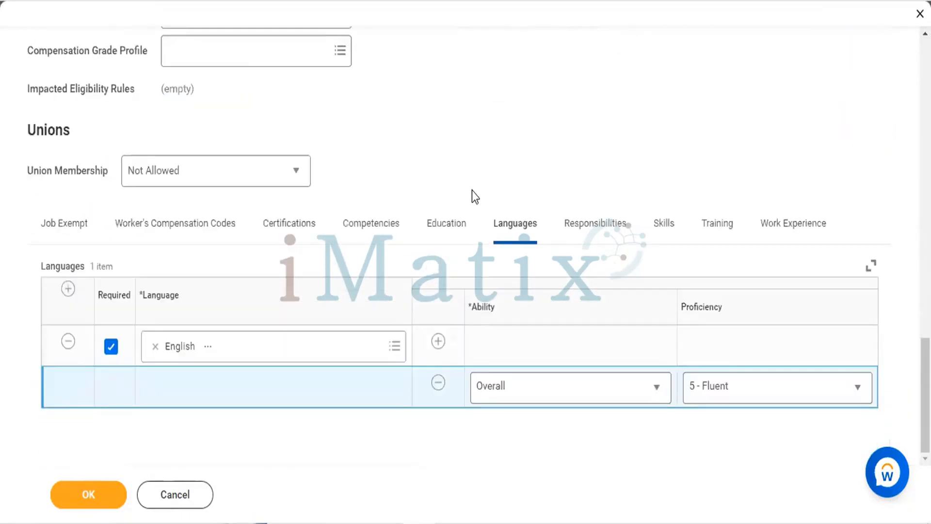
click(381, 225)
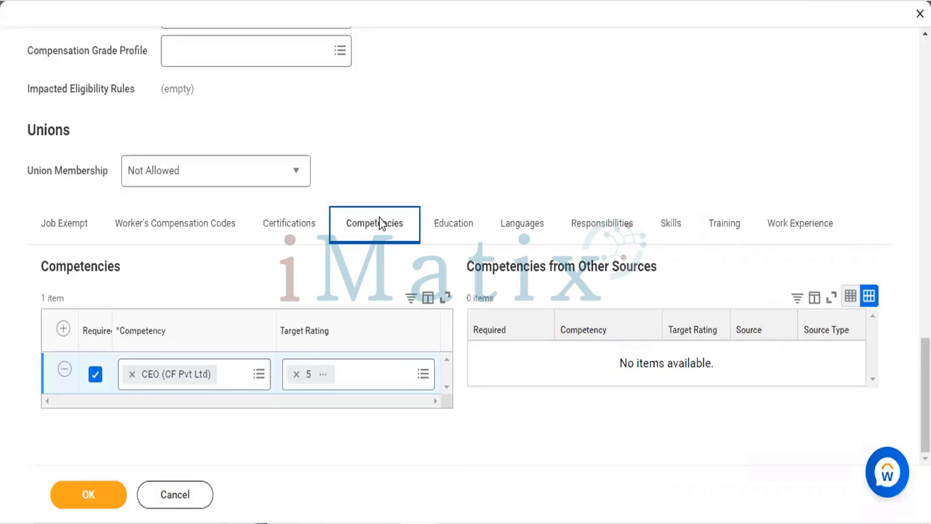
Display the job profile's language requirements and examine the proficiency options for English
click(524, 225)
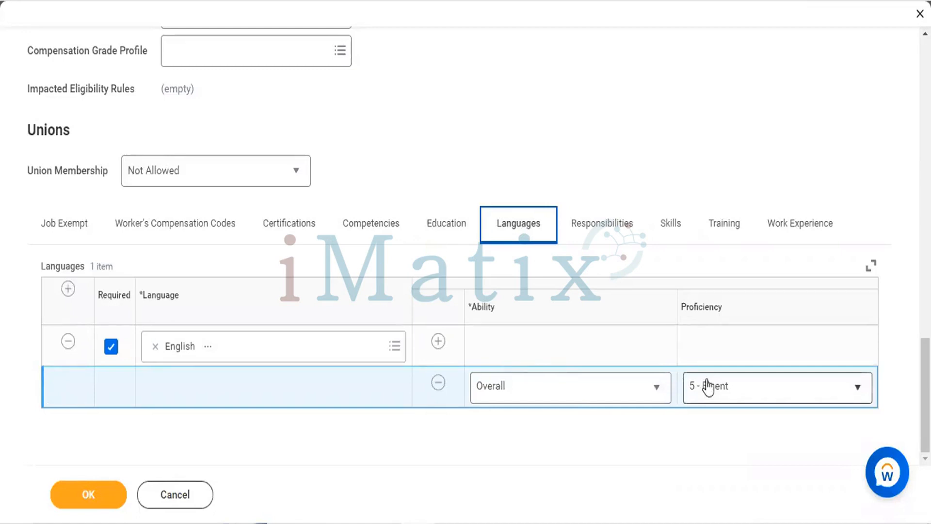
click(708, 386)
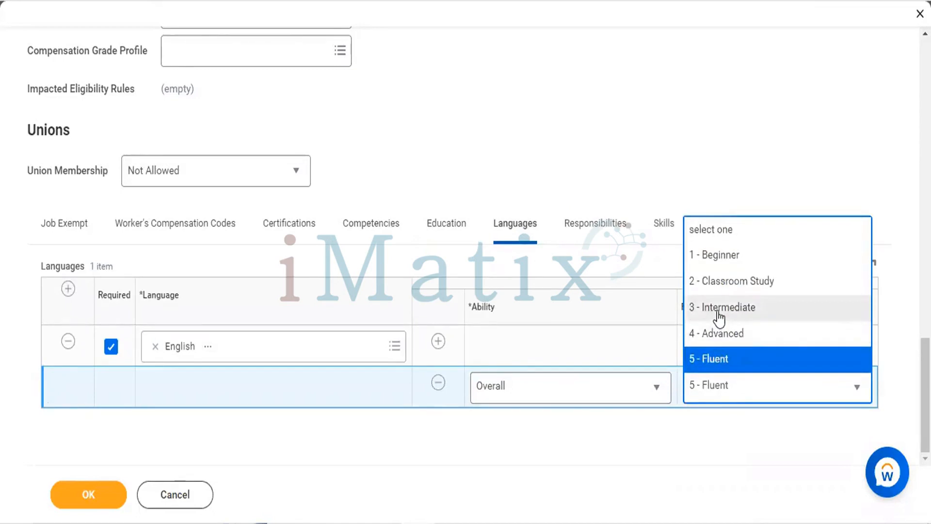
scroll(615, 333, up, 2)
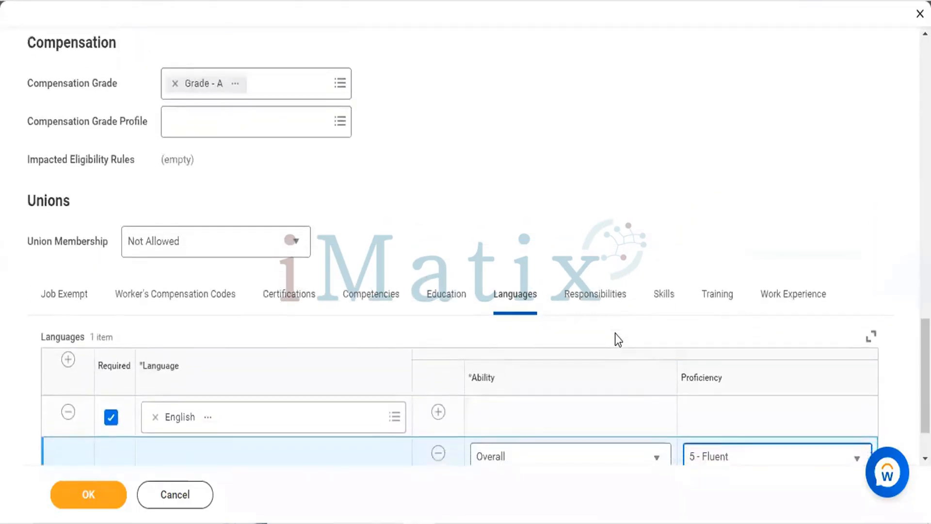
scroll(615, 339, down, 1)
click(732, 445)
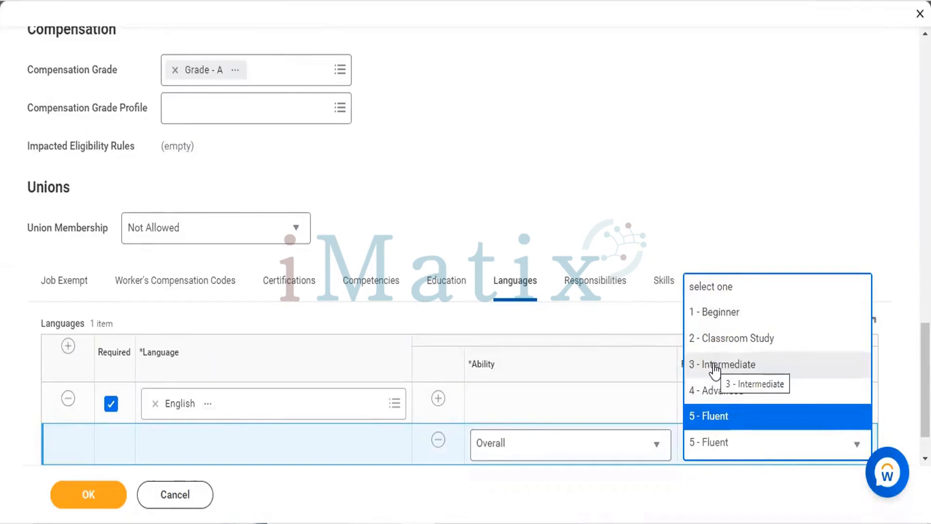
click(531, 220)
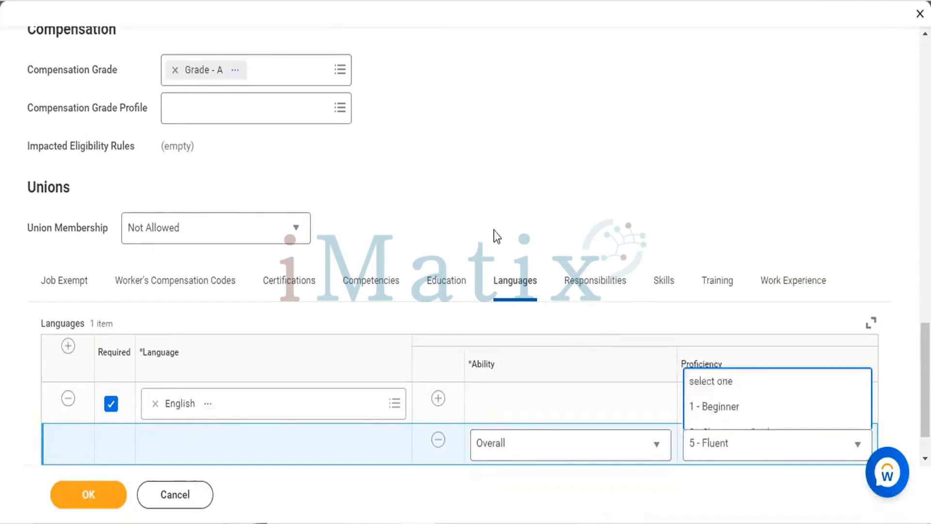
Recheck the job profile's competencies and profile details, and consult the Staffing in WORKDAY topics in the course outline PDF
click(397, 282)
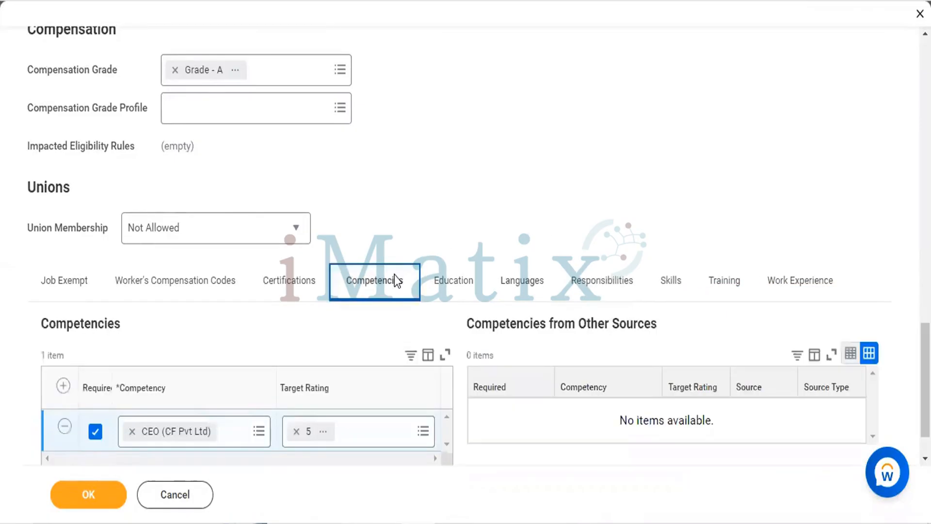
scroll(397, 281, down, 1)
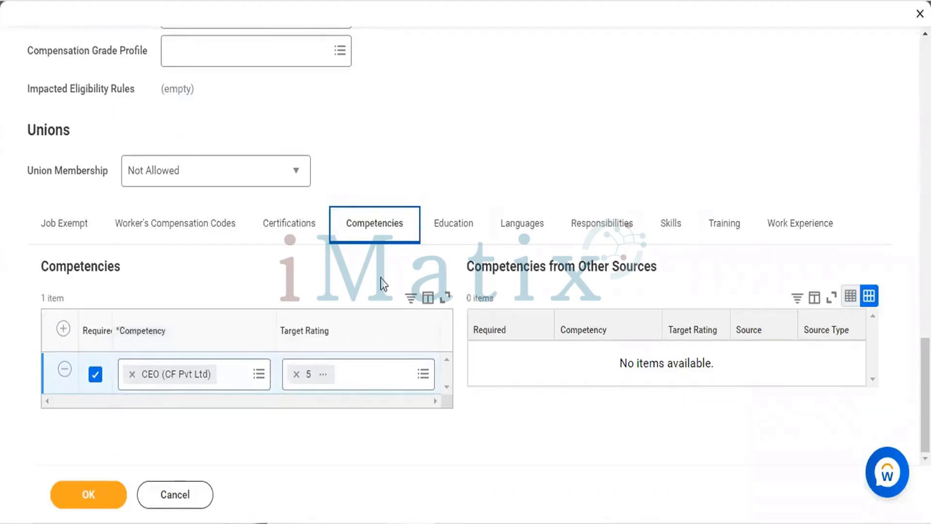
scroll(494, 141, up, 12)
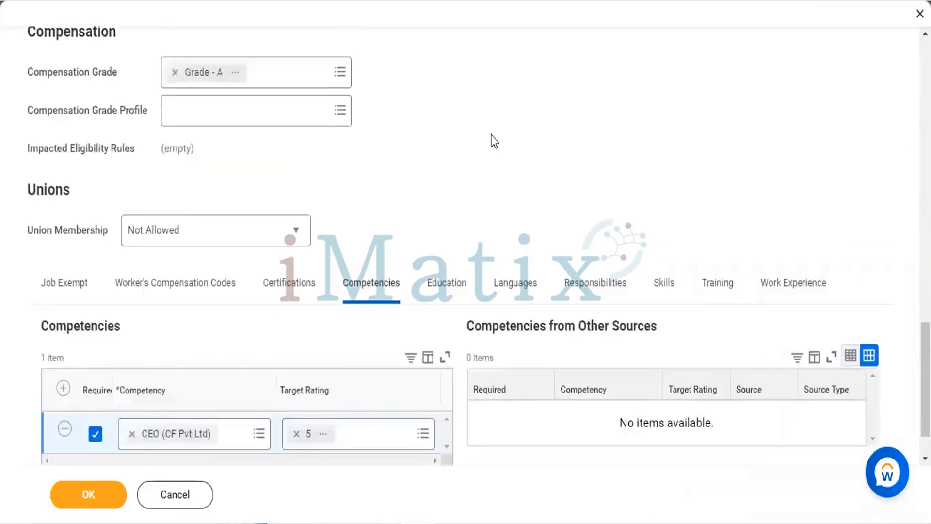
scroll(494, 141, up, 8)
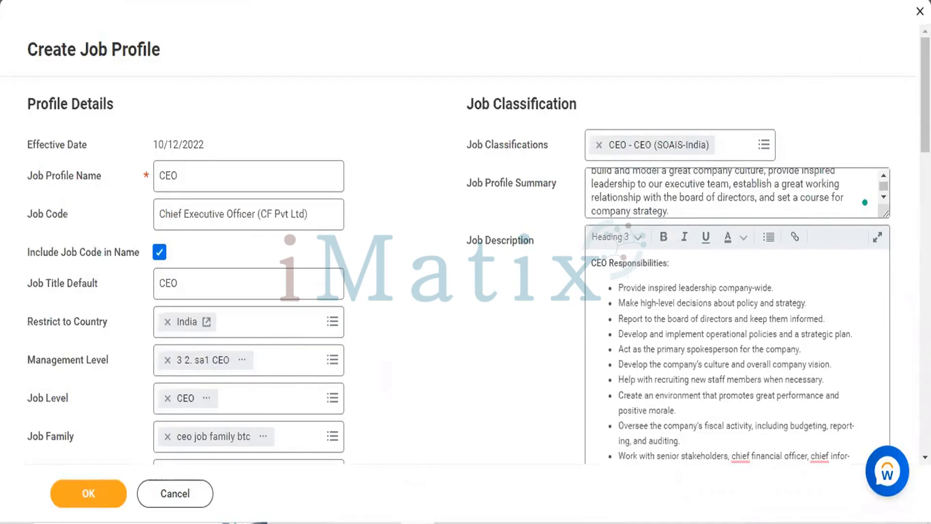
click(291, 1)
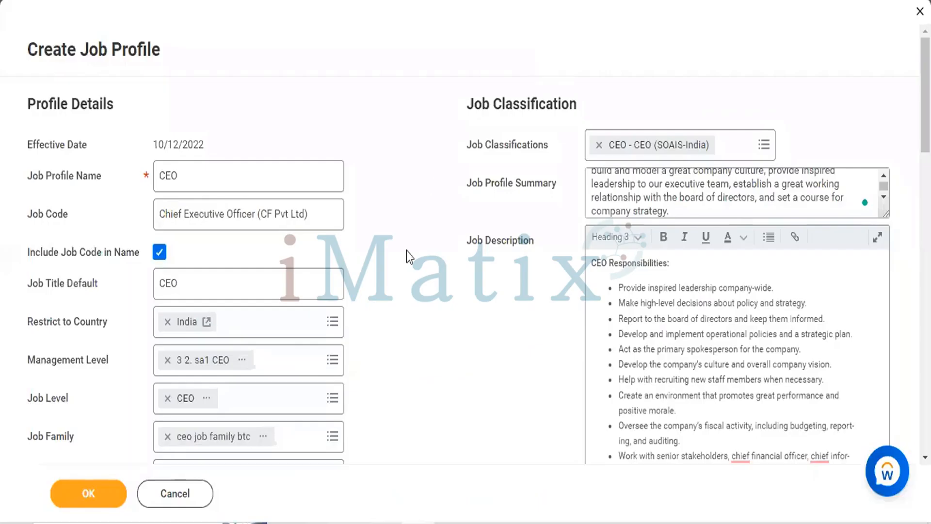
Examine the available Management Level options for the CEO job profile, keeping the selected 3 2. sa1 CEO
scroll(406, 251, down, 1)
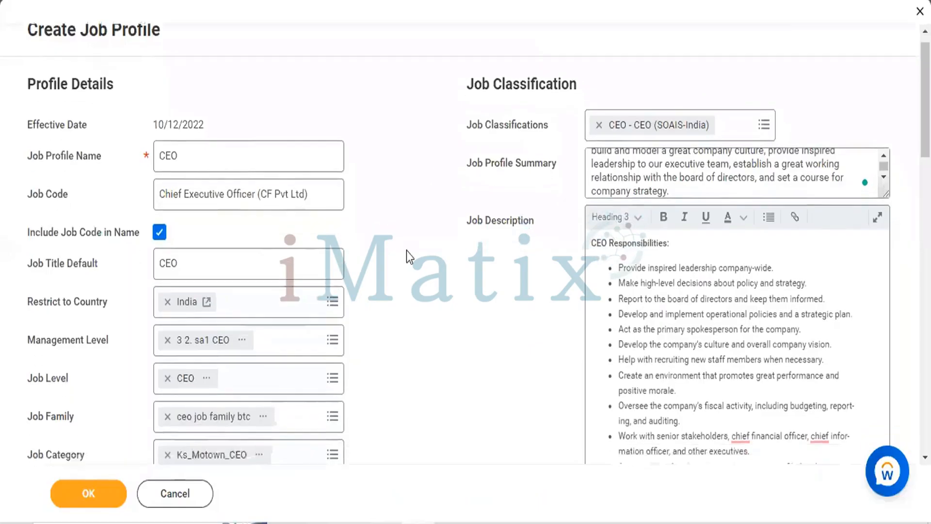
scroll(407, 251, down, 1)
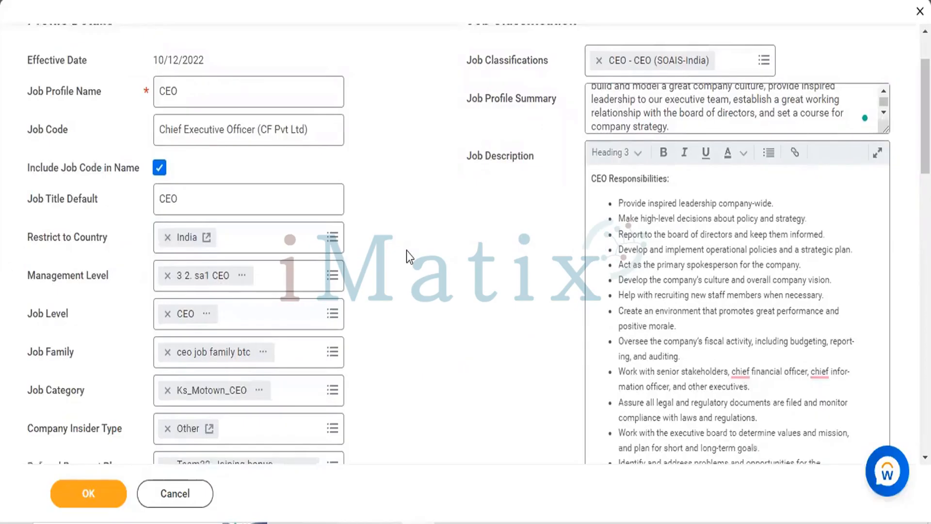
scroll(407, 251, down, 2)
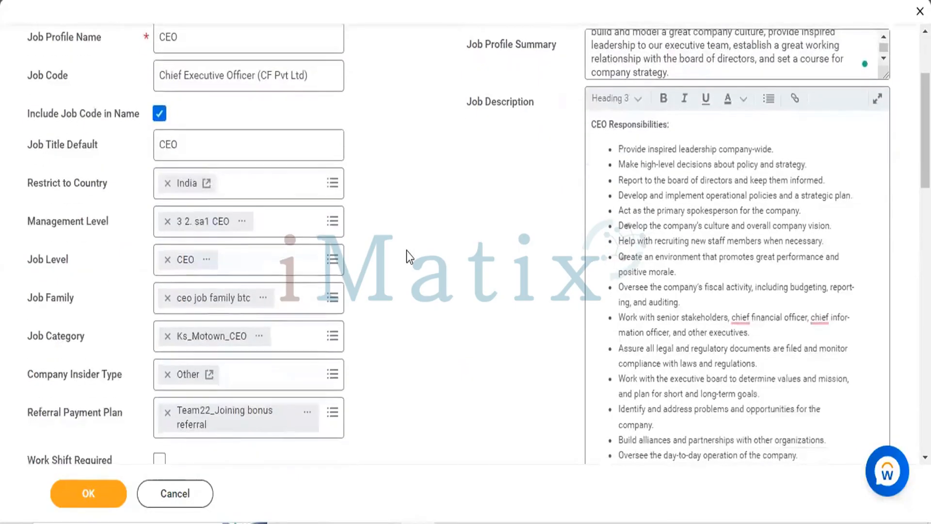
scroll(378, 213, down, 1)
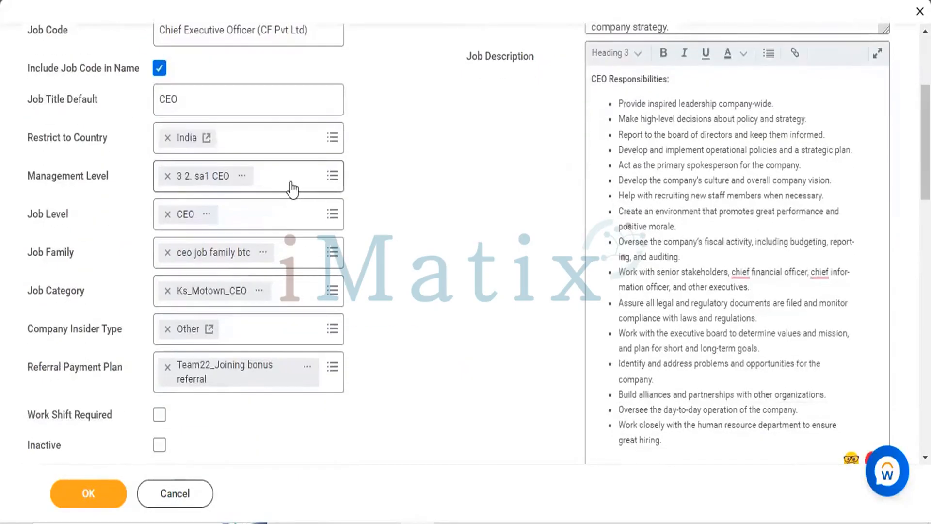
click(290, 182)
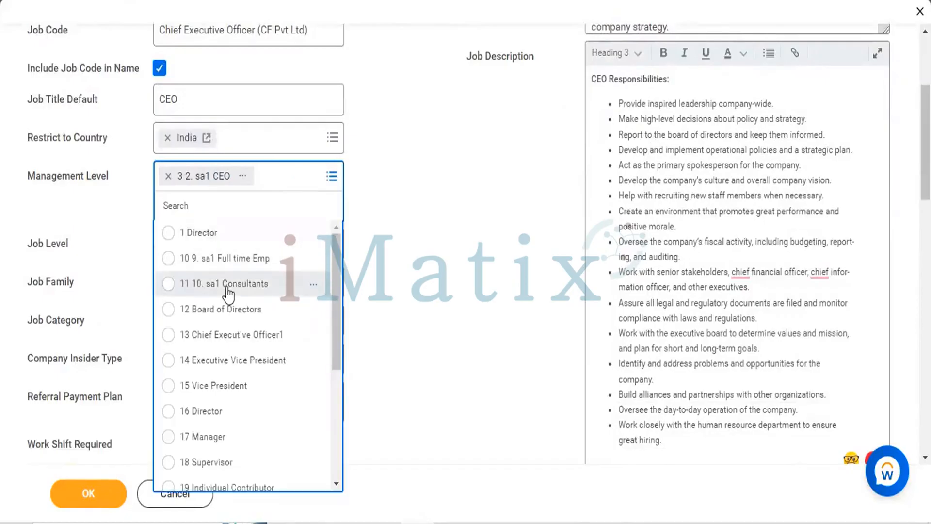
scroll(226, 287, down, 3)
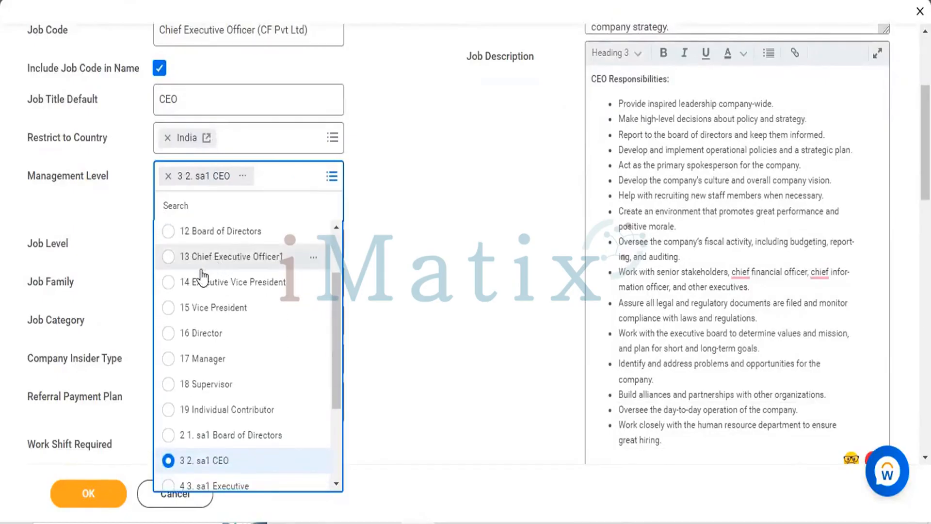
scroll(247, 327, down, 3)
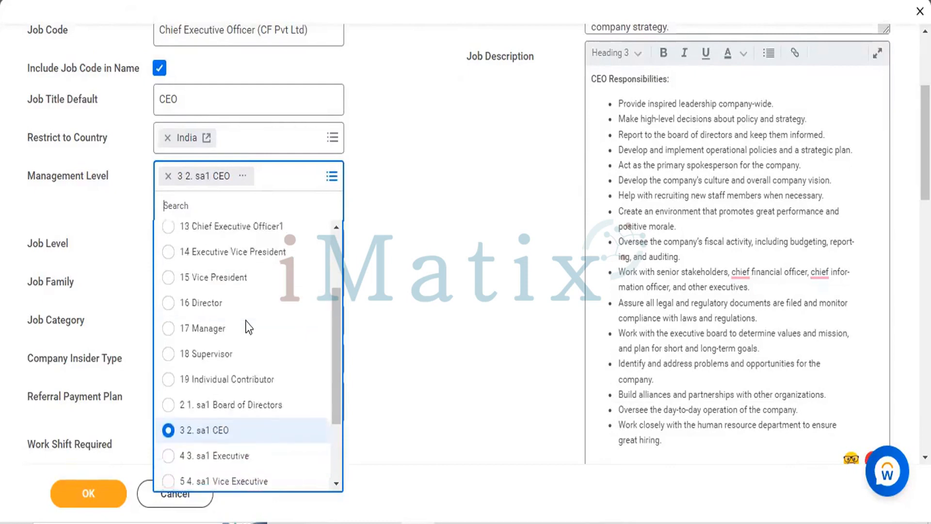
scroll(248, 326, down, 2)
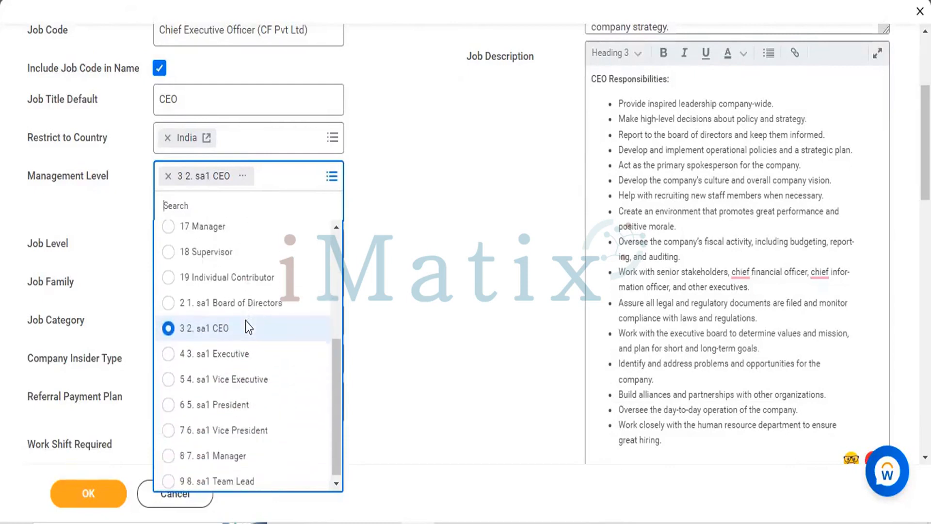
scroll(246, 325, down, 1)
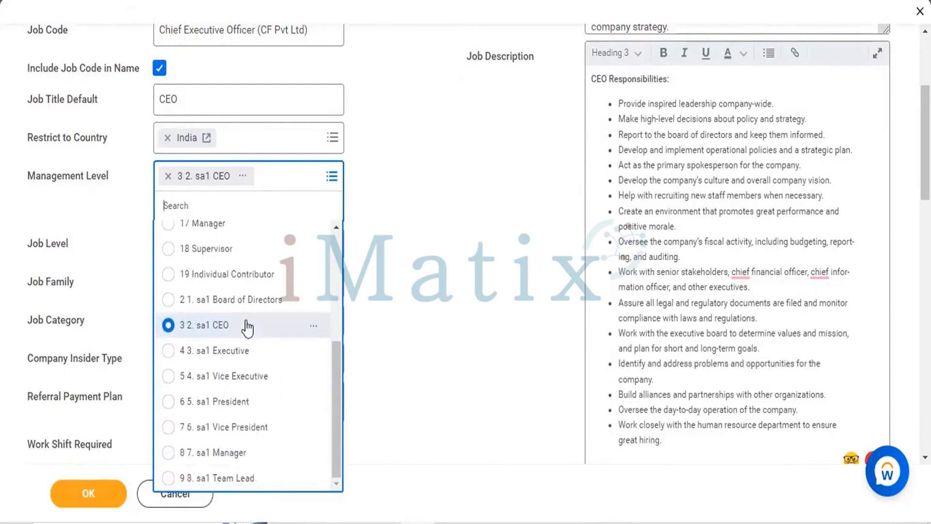
scroll(248, 327, up, 5)
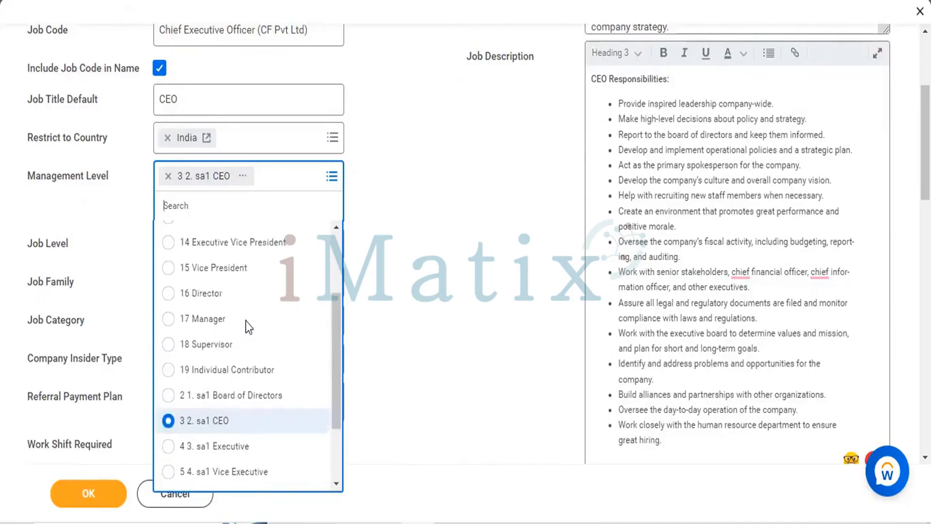
scroll(177, 282, up, 2)
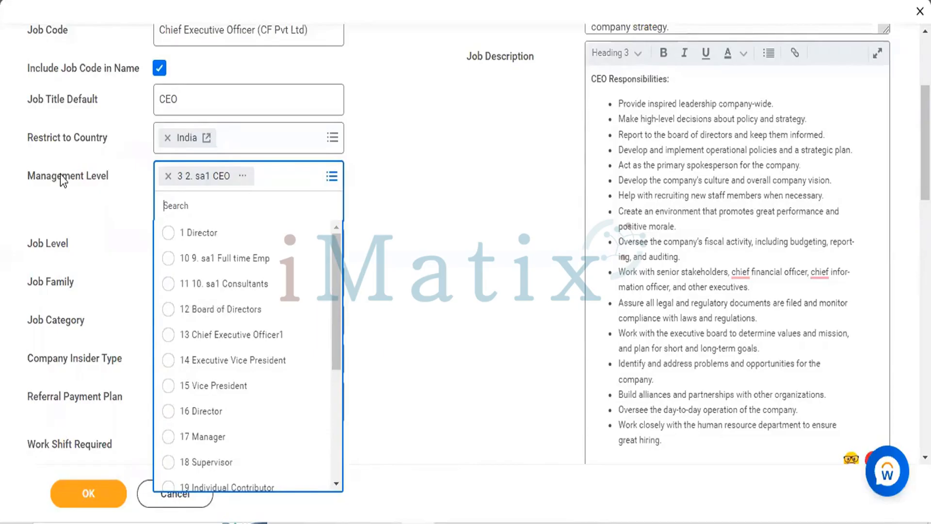
double_click(405, 173)
click(414, 179)
Review the filled-in job profile form from the profile details and pay rate types down to the competencies
scroll(414, 179, up, 3)
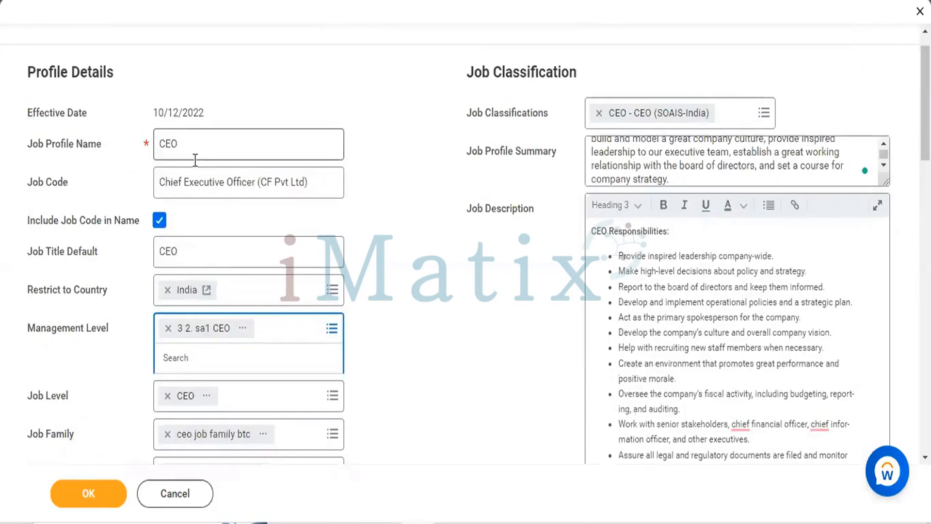
scroll(196, 163, down, 6)
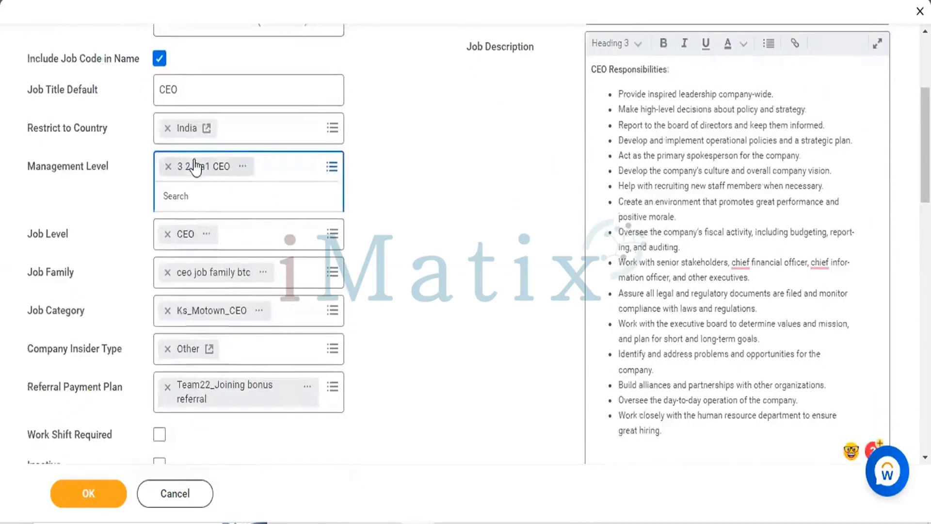
scroll(196, 163, down, 1)
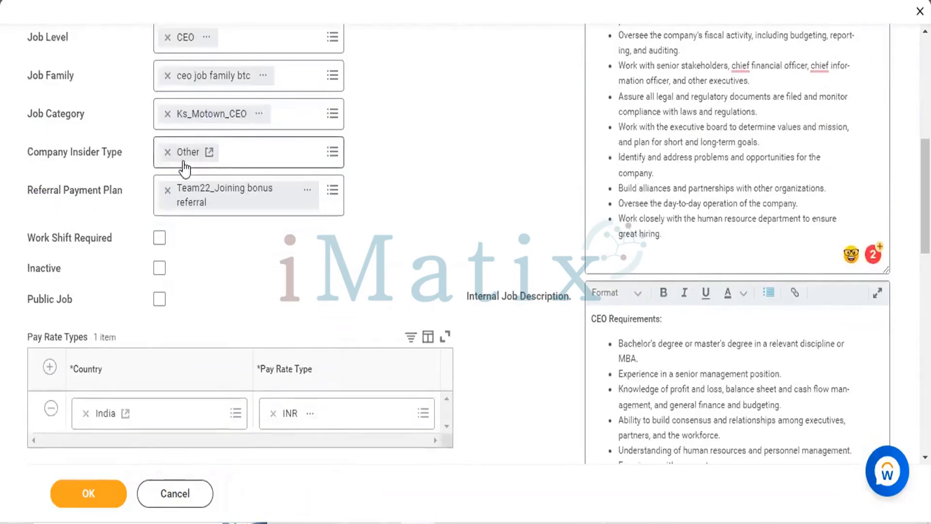
scroll(471, 276, down, 6)
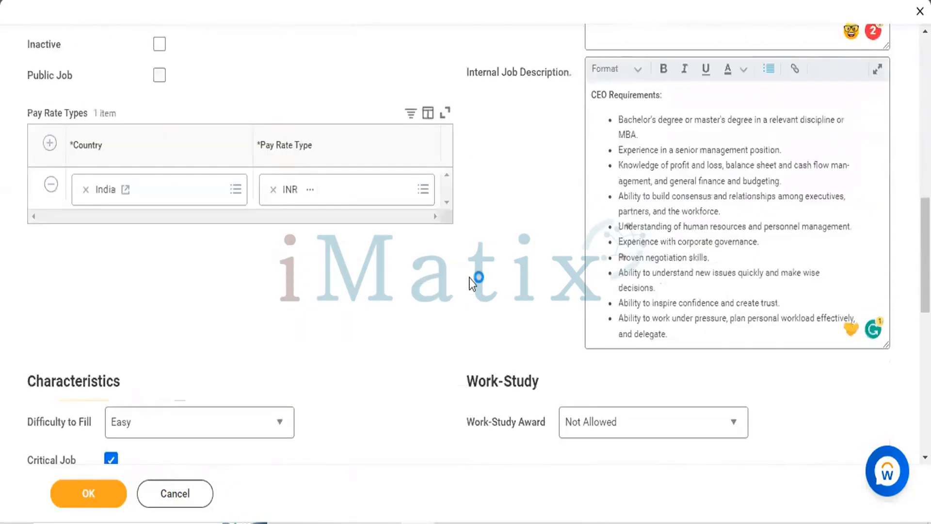
scroll(470, 277, down, 9)
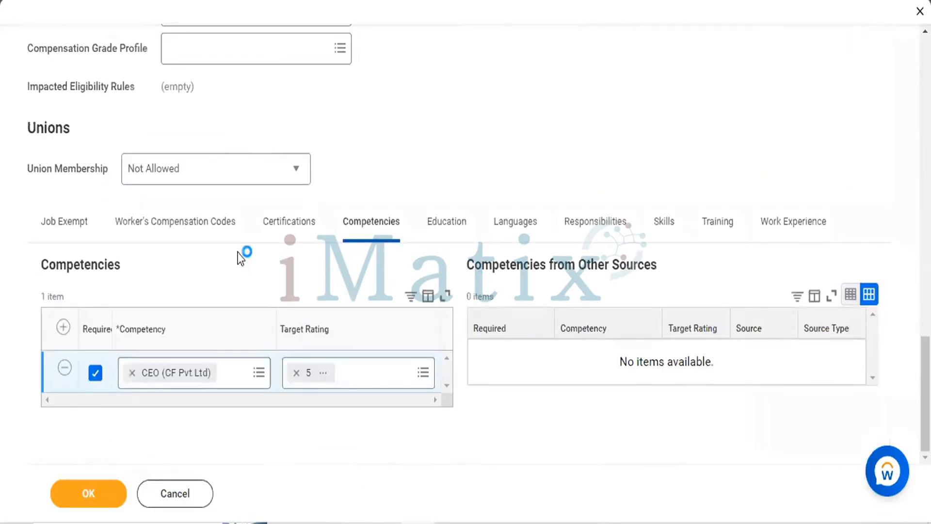
scroll(241, 258, up, 15)
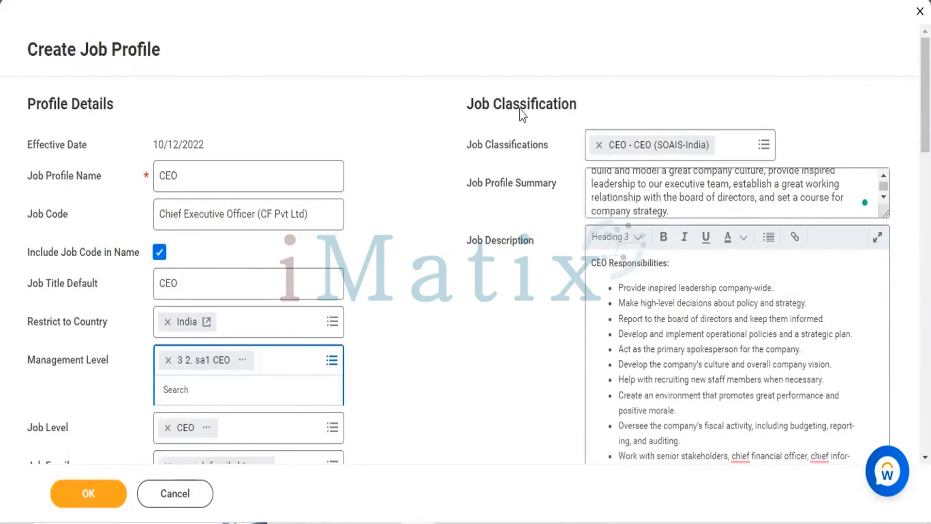
Submit the job profile, removing the target rating from the CEO (CF Pvt Ltd) competency
scroll(423, 173, down, 15)
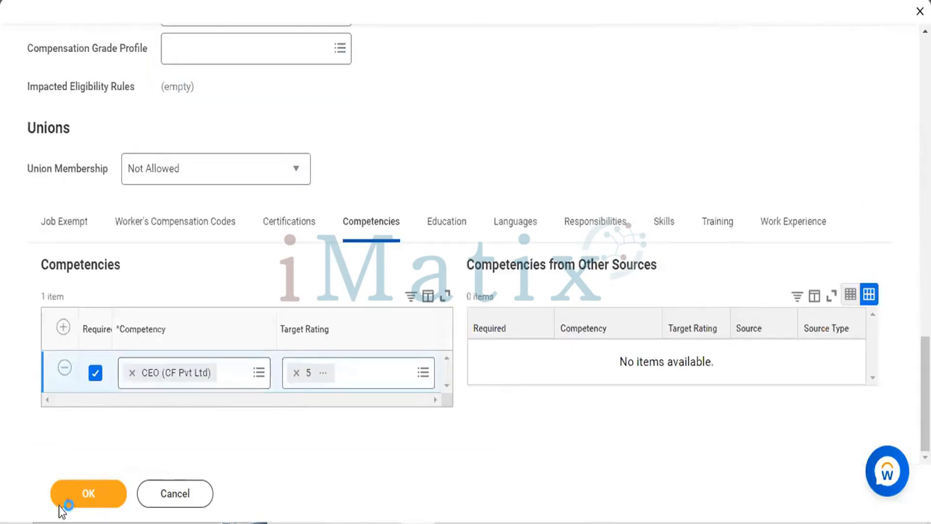
click(74, 491)
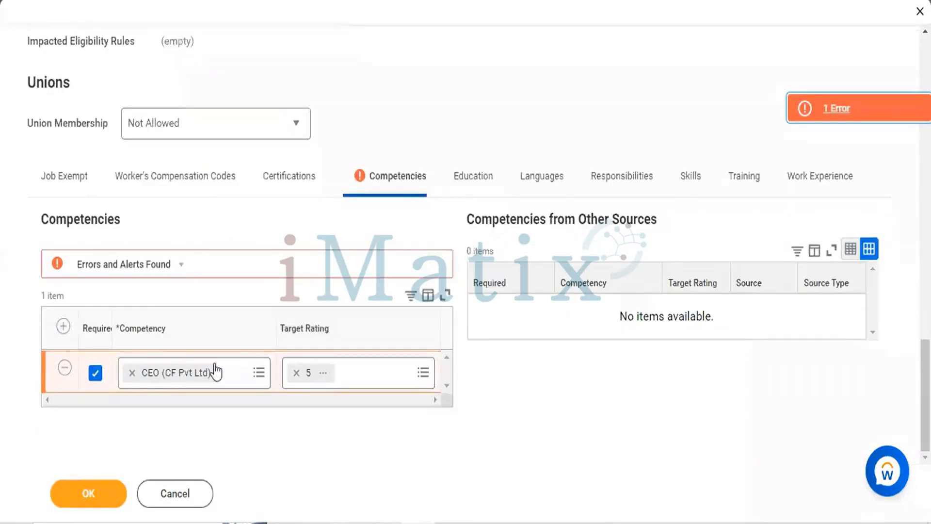
click(296, 372)
click(95, 500)
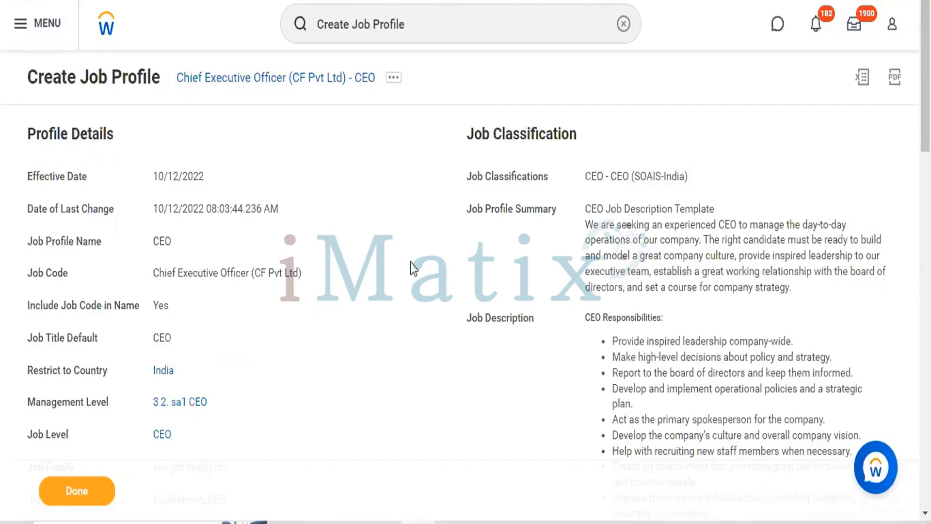
Review the submitted CEO job profile, including its profile details, job descriptions, characteristics, compensation, unions and classification
scroll(413, 269, down, 7)
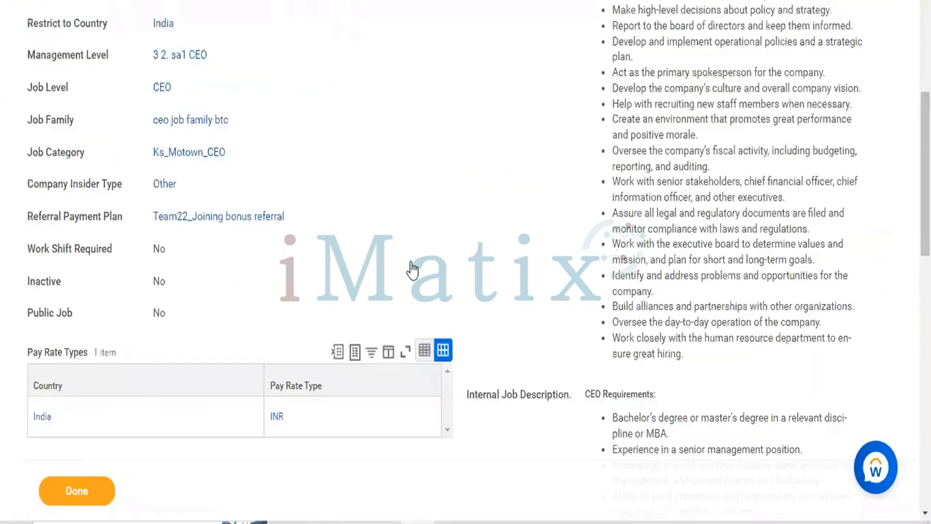
scroll(414, 269, down, 12)
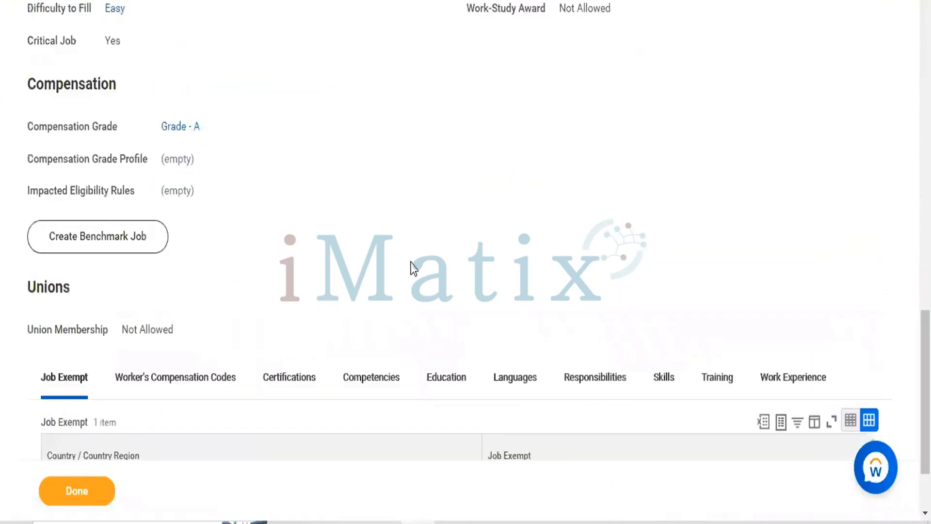
scroll(414, 269, down, 2)
scroll(414, 268, up, 9)
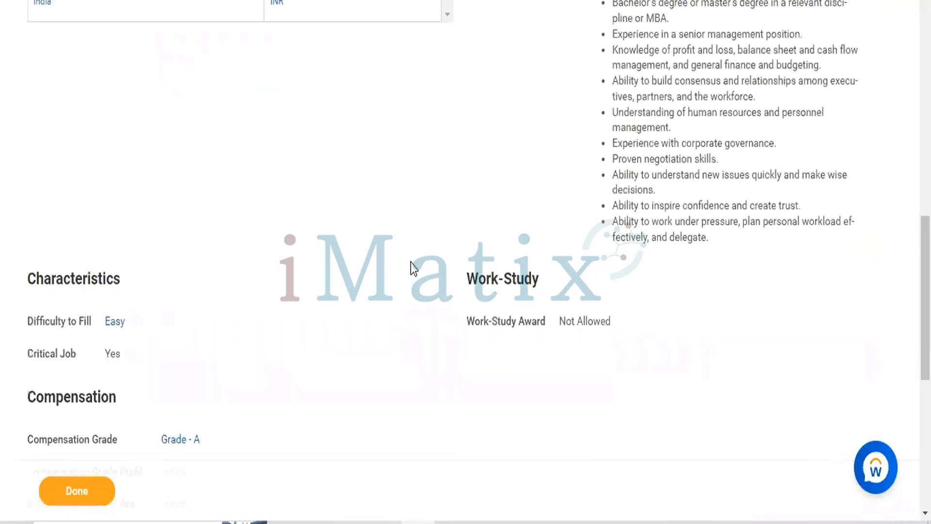
scroll(413, 268, up, 10)
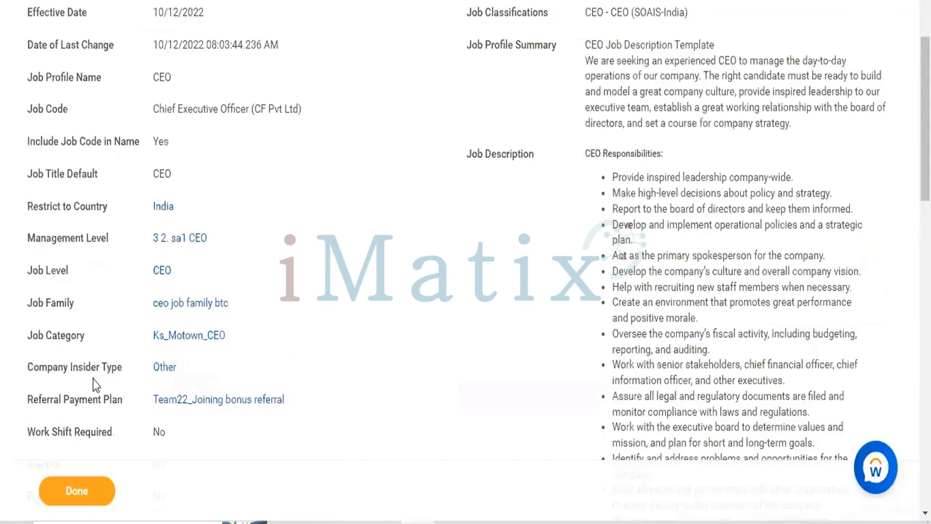
scroll(93, 386, up, 4)
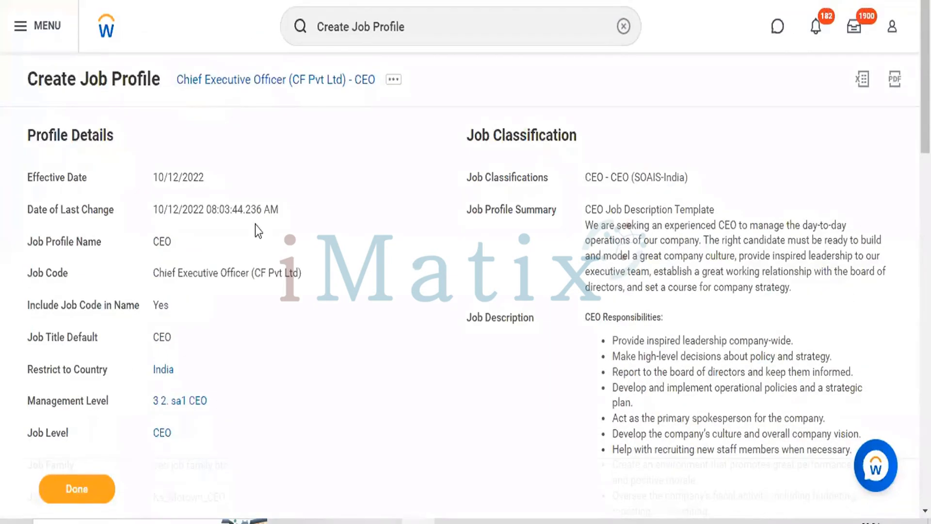
scroll(255, 225, down, 1)
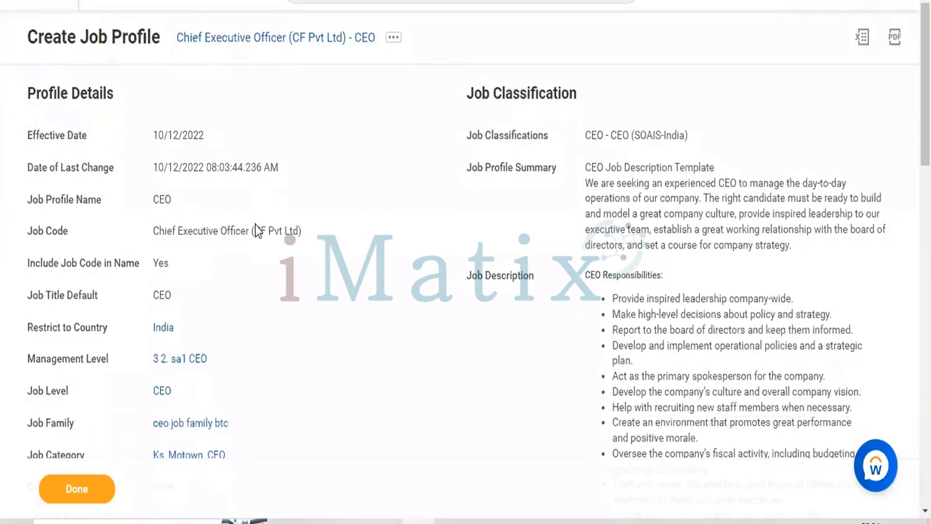
scroll(256, 225, down, 2)
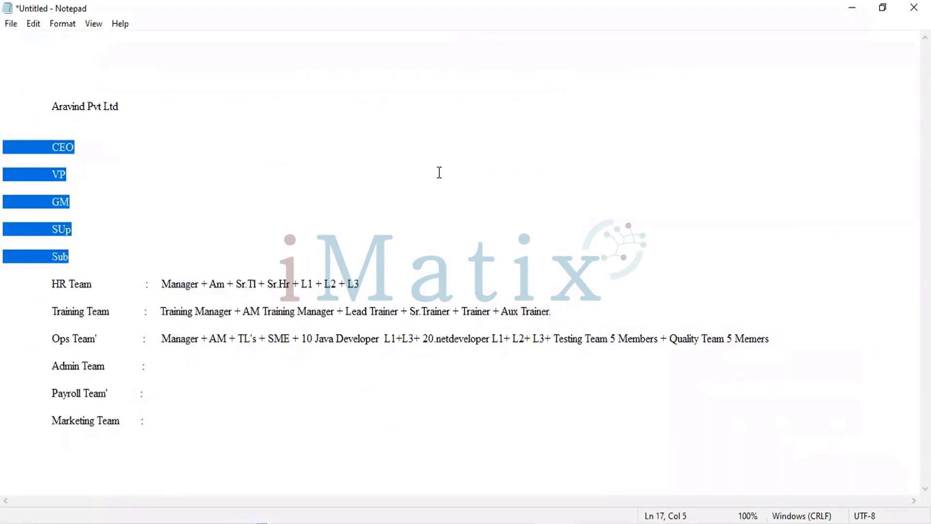
Switch between the submitted job profile and the Notepad outline of company roles and teams, ending on the outline
click(854, 9)
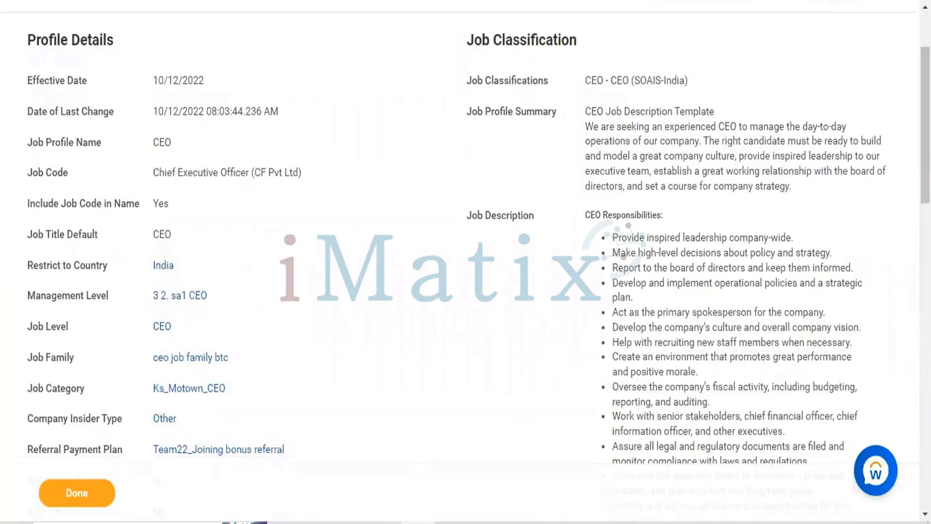
click(418, 513)
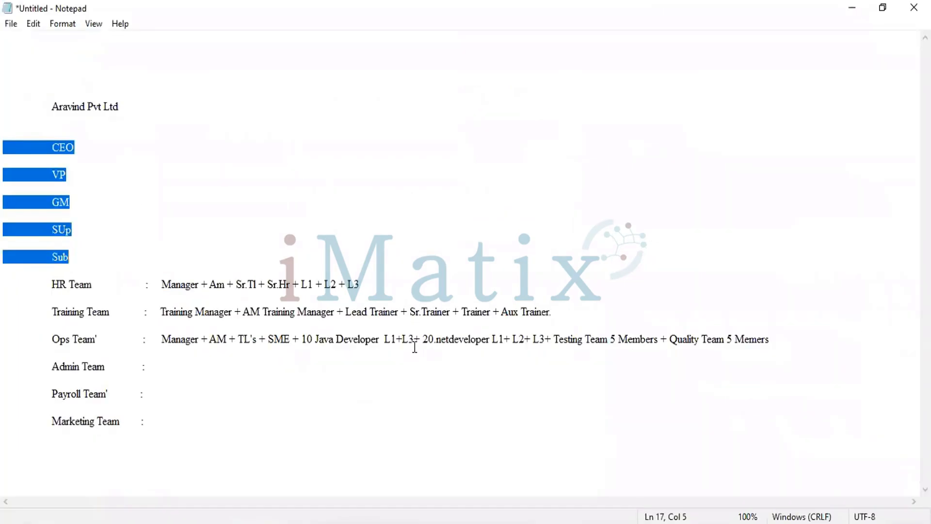